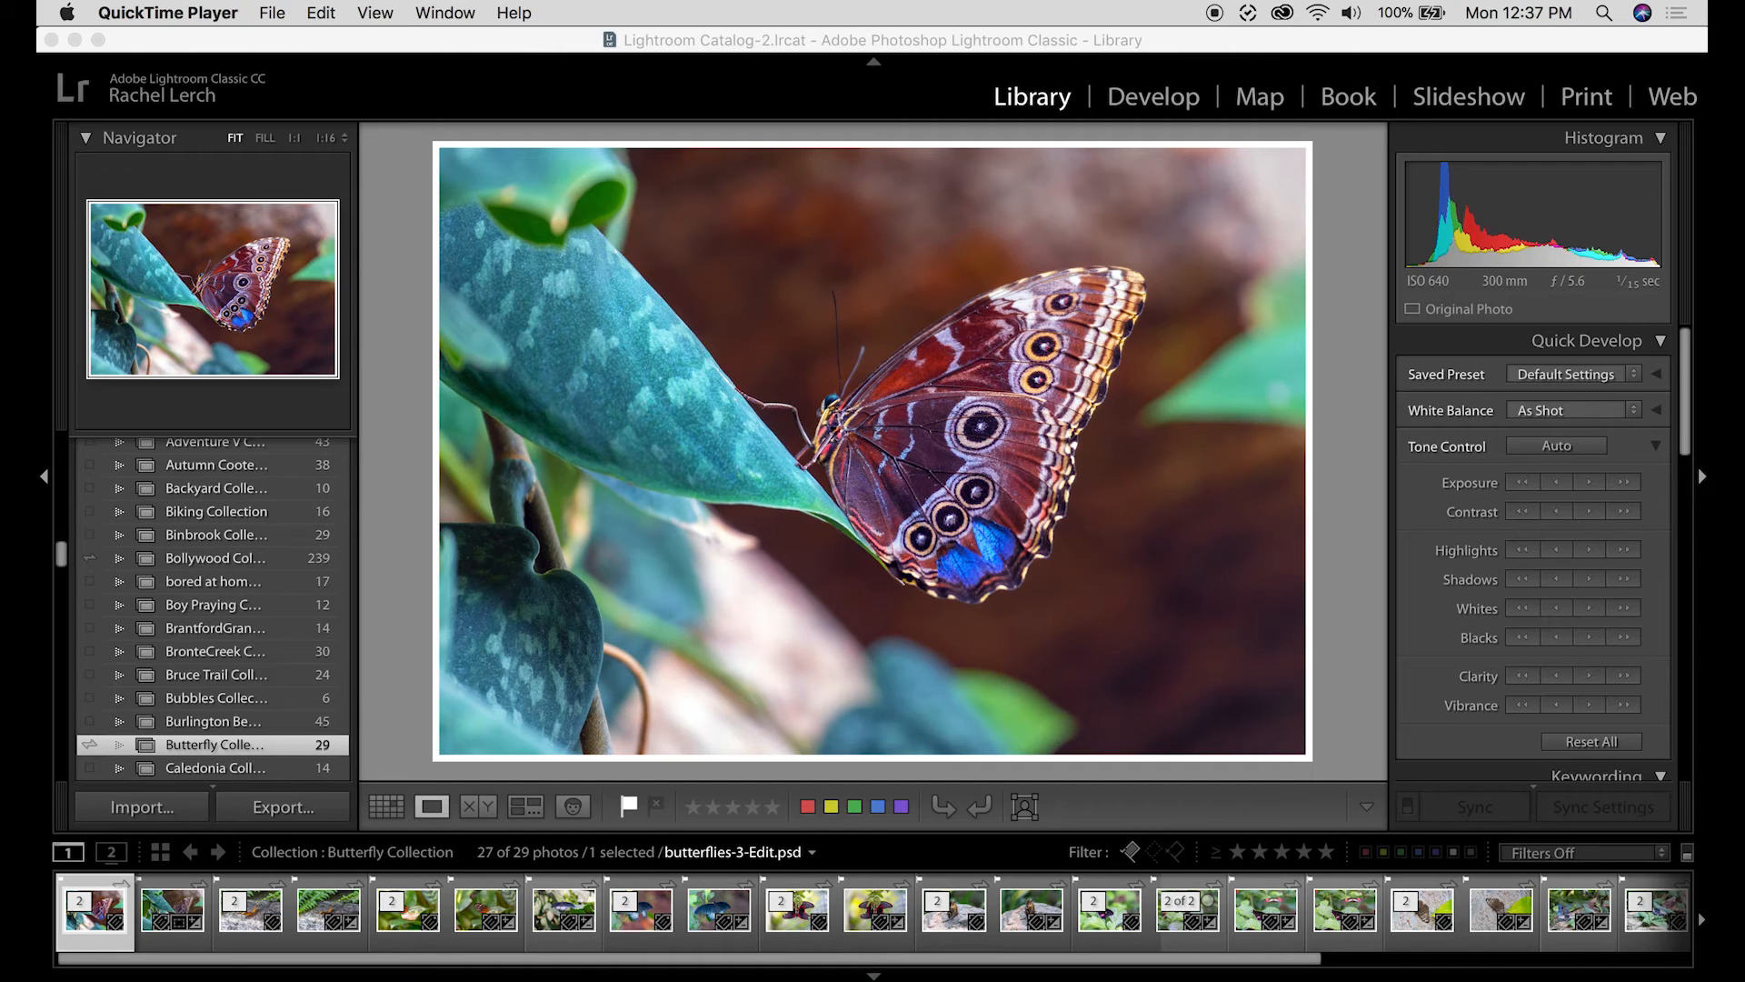
- Start importing photos from the memory card and look over the 86 shots offered for import
{"action": "left_click", "coordinate": [155, 816]}
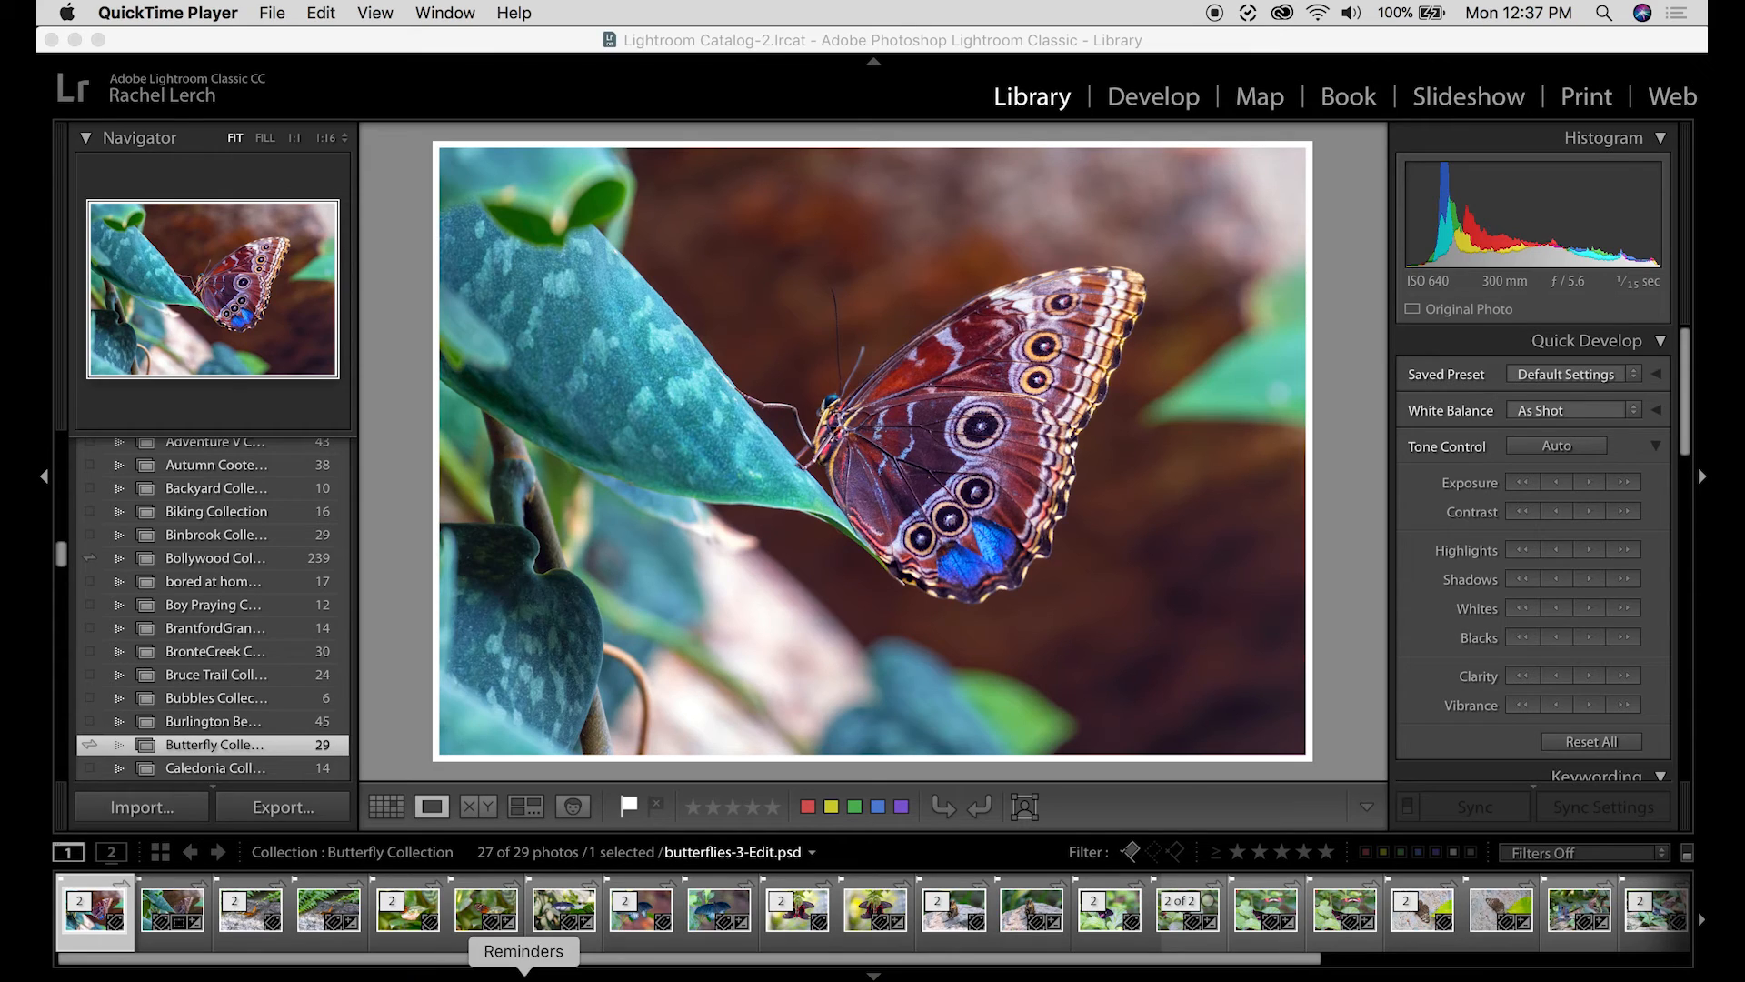
{"action": "left_click", "coordinate": [154, 809]}
{"action": "left_click", "coordinate": [155, 808]}
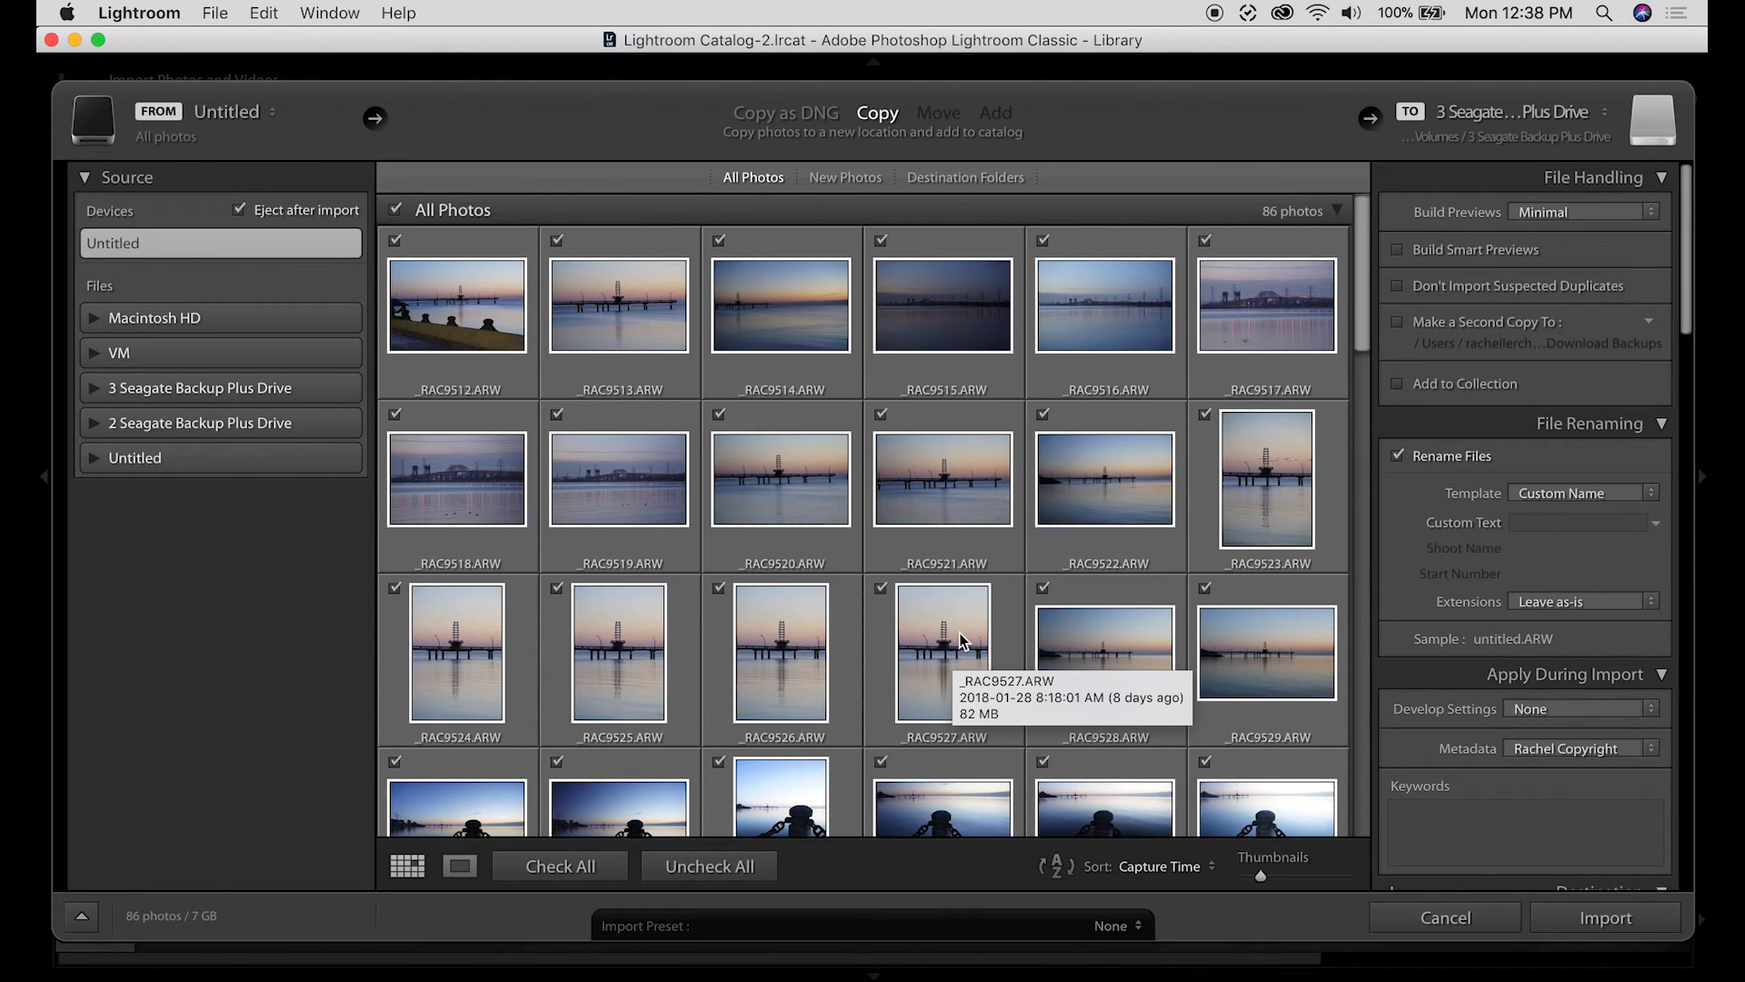
{"action": "left_click", "coordinate": [1366, 257]}
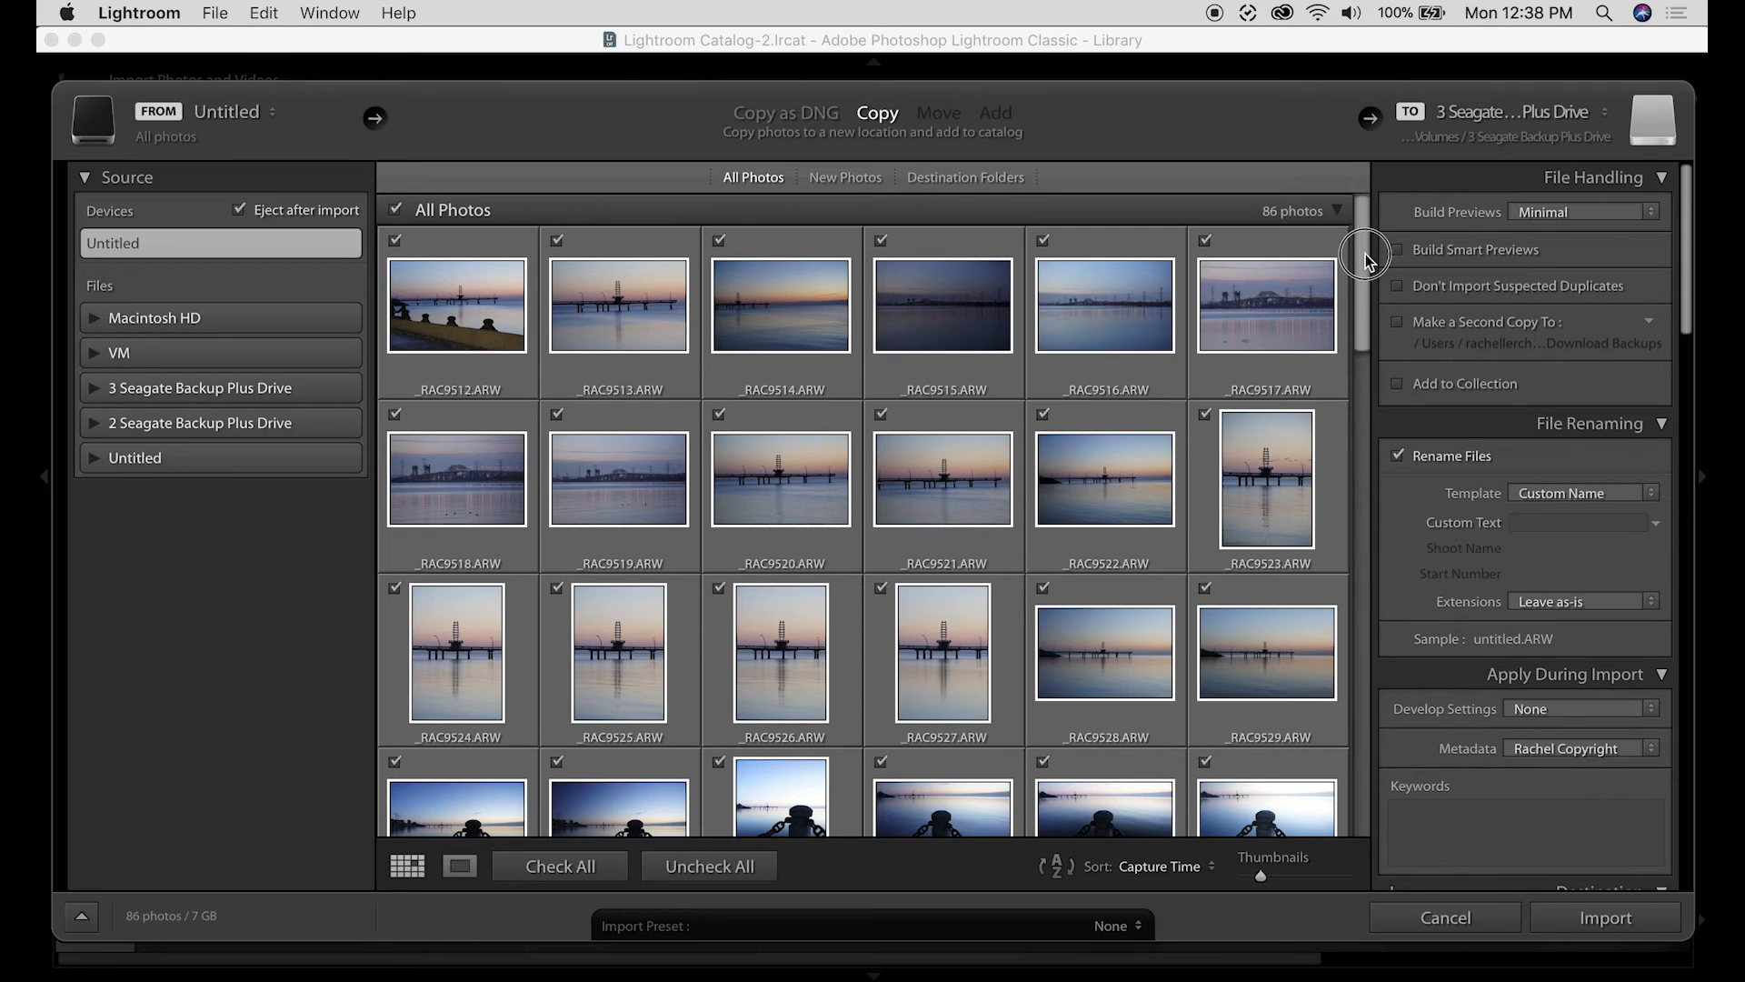
{"action": "left_click_drag", "start_coordinate": [1365, 258], "coordinate": [1382, 193]}
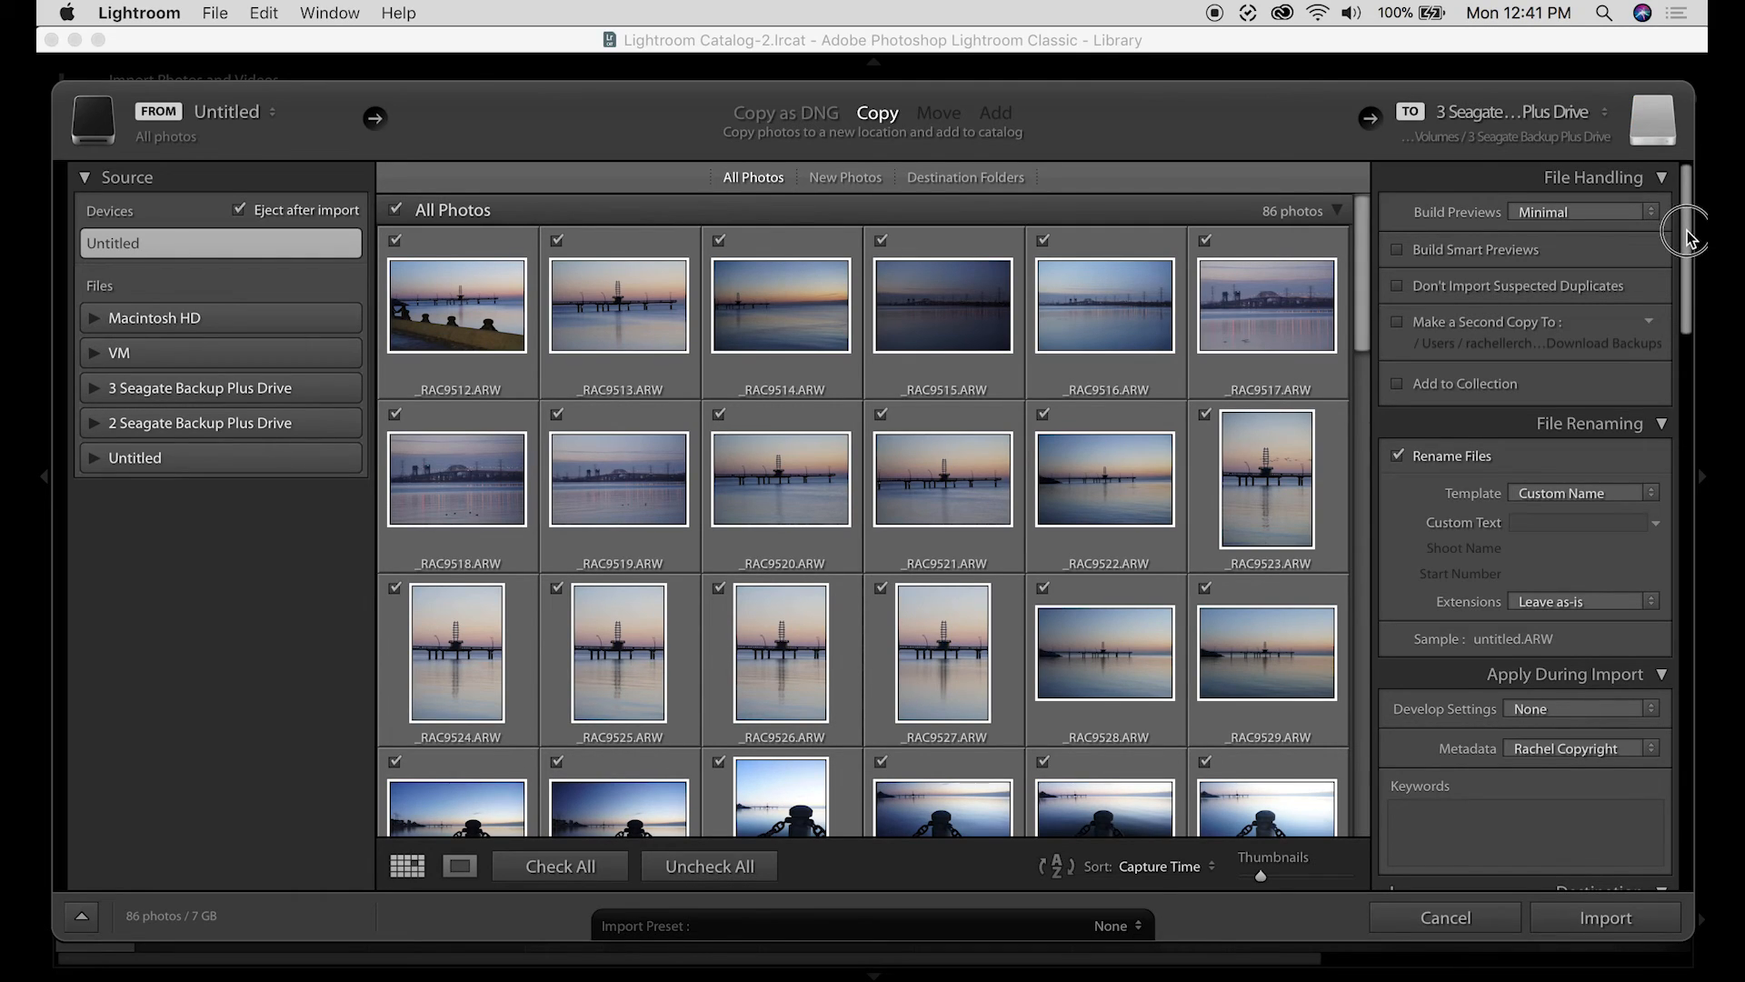
- Set the custom text for renaming the imported files to "spencer"
{"action": "scroll", "coordinate": [1486, 220], "scroll_direction": "down", "scroll_amount": 5}
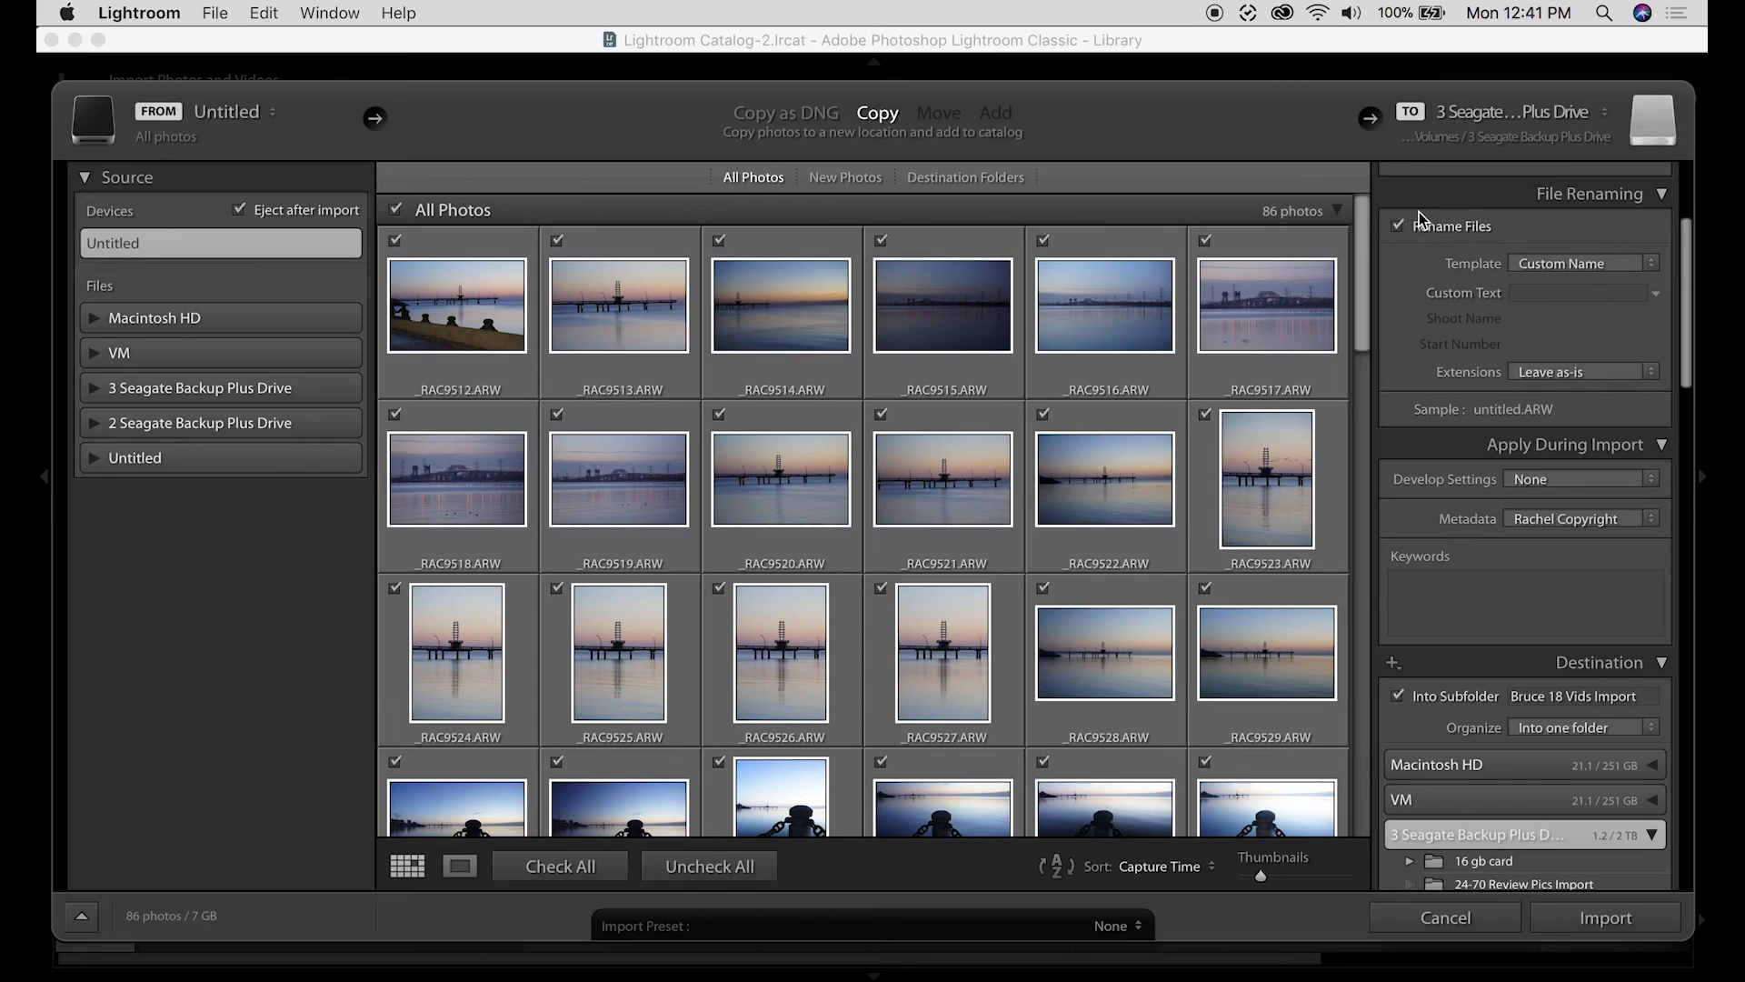
{"action": "left_click", "coordinate": [1540, 293]}
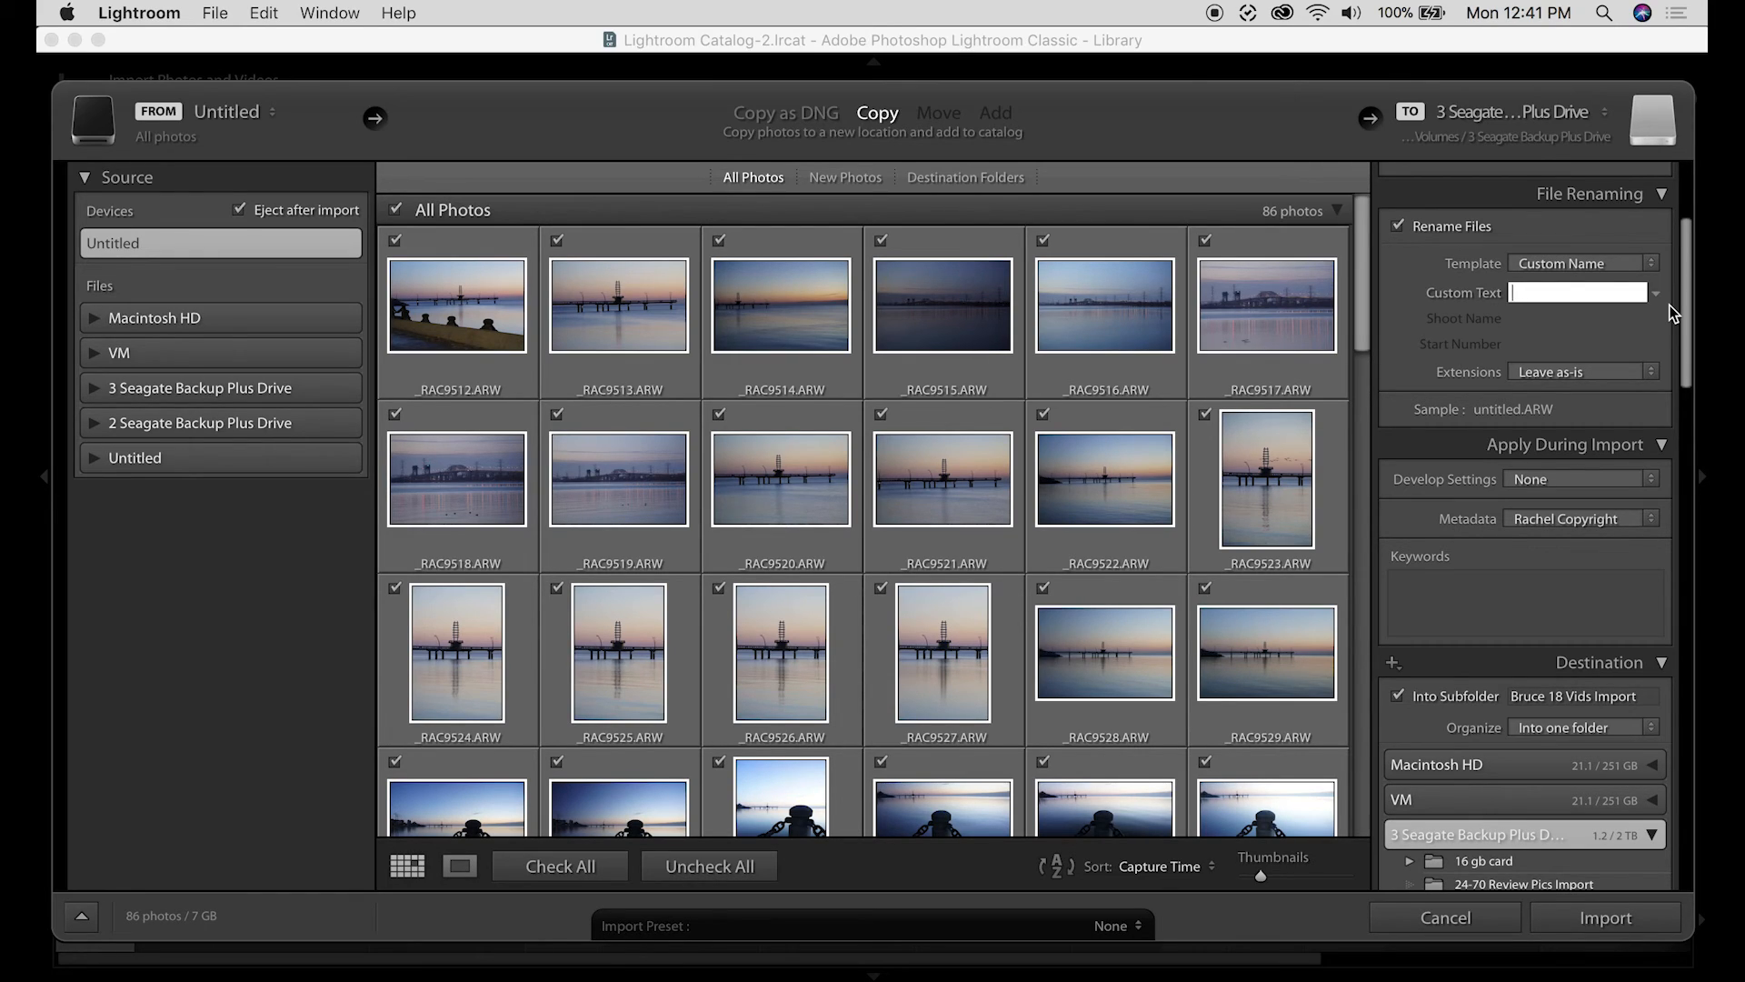
{"action": "type", "text": "spncer"}
{"action": "key", "text": "Left"}
{"action": "key", "text": "Left"}
{"action": "key", "text": "Left"}
{"action": "type", "text": "e"}
- Keep the copyright metadata preset and add the import keywords "sunrise, Spencer Smith park, water,"
{"action": "left_click_drag", "start_coordinate": [1695, 380], "coordinate": [1697, 436]}
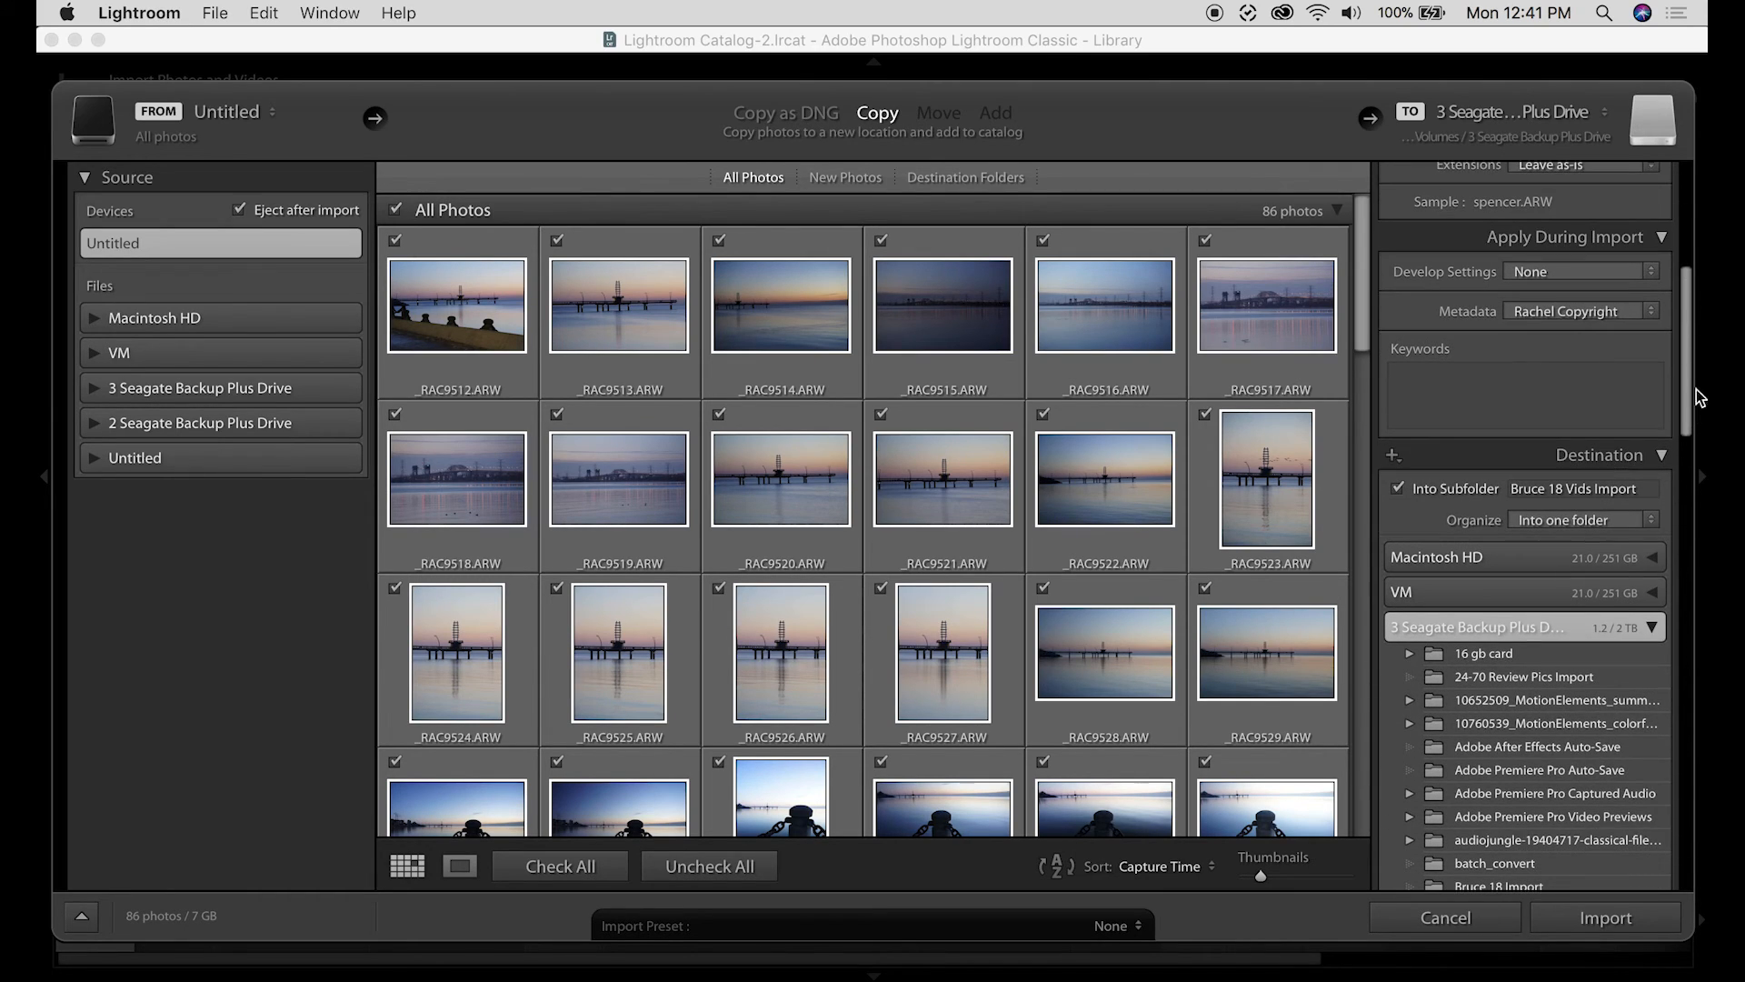
{"action": "left_click", "coordinate": [1655, 313]}
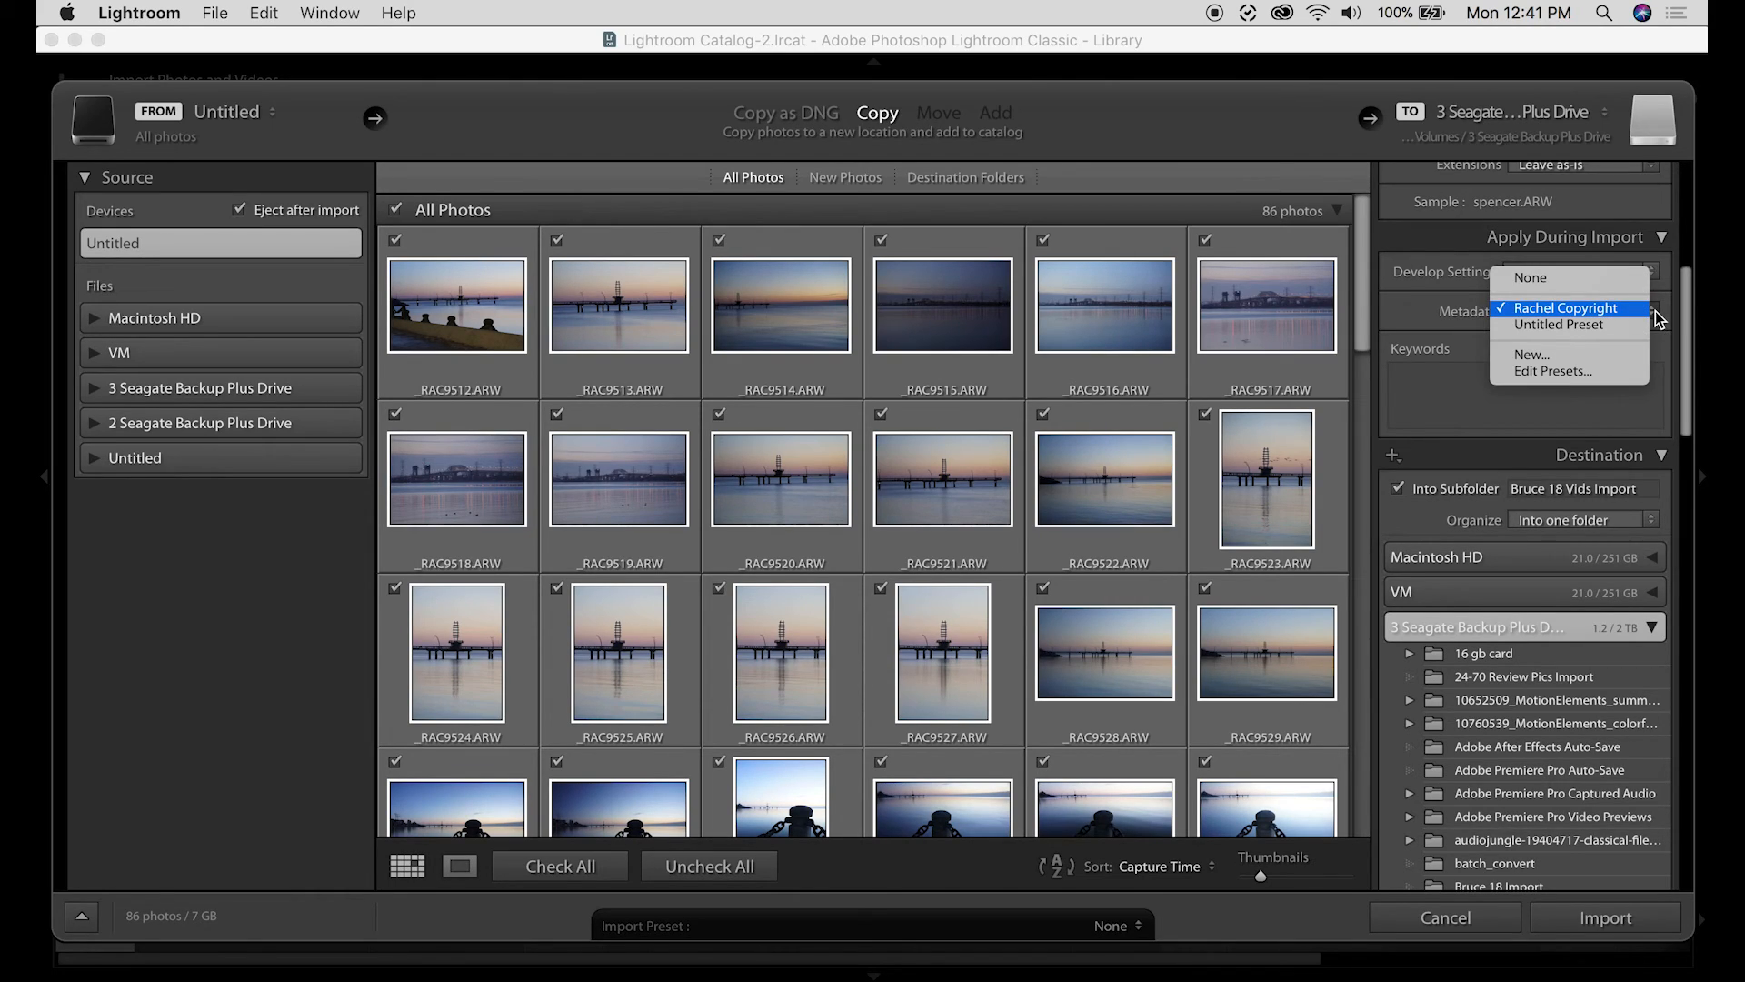
{"action": "left_click", "coordinate": [1474, 381]}
{"action": "left_click", "coordinate": [1476, 384]}
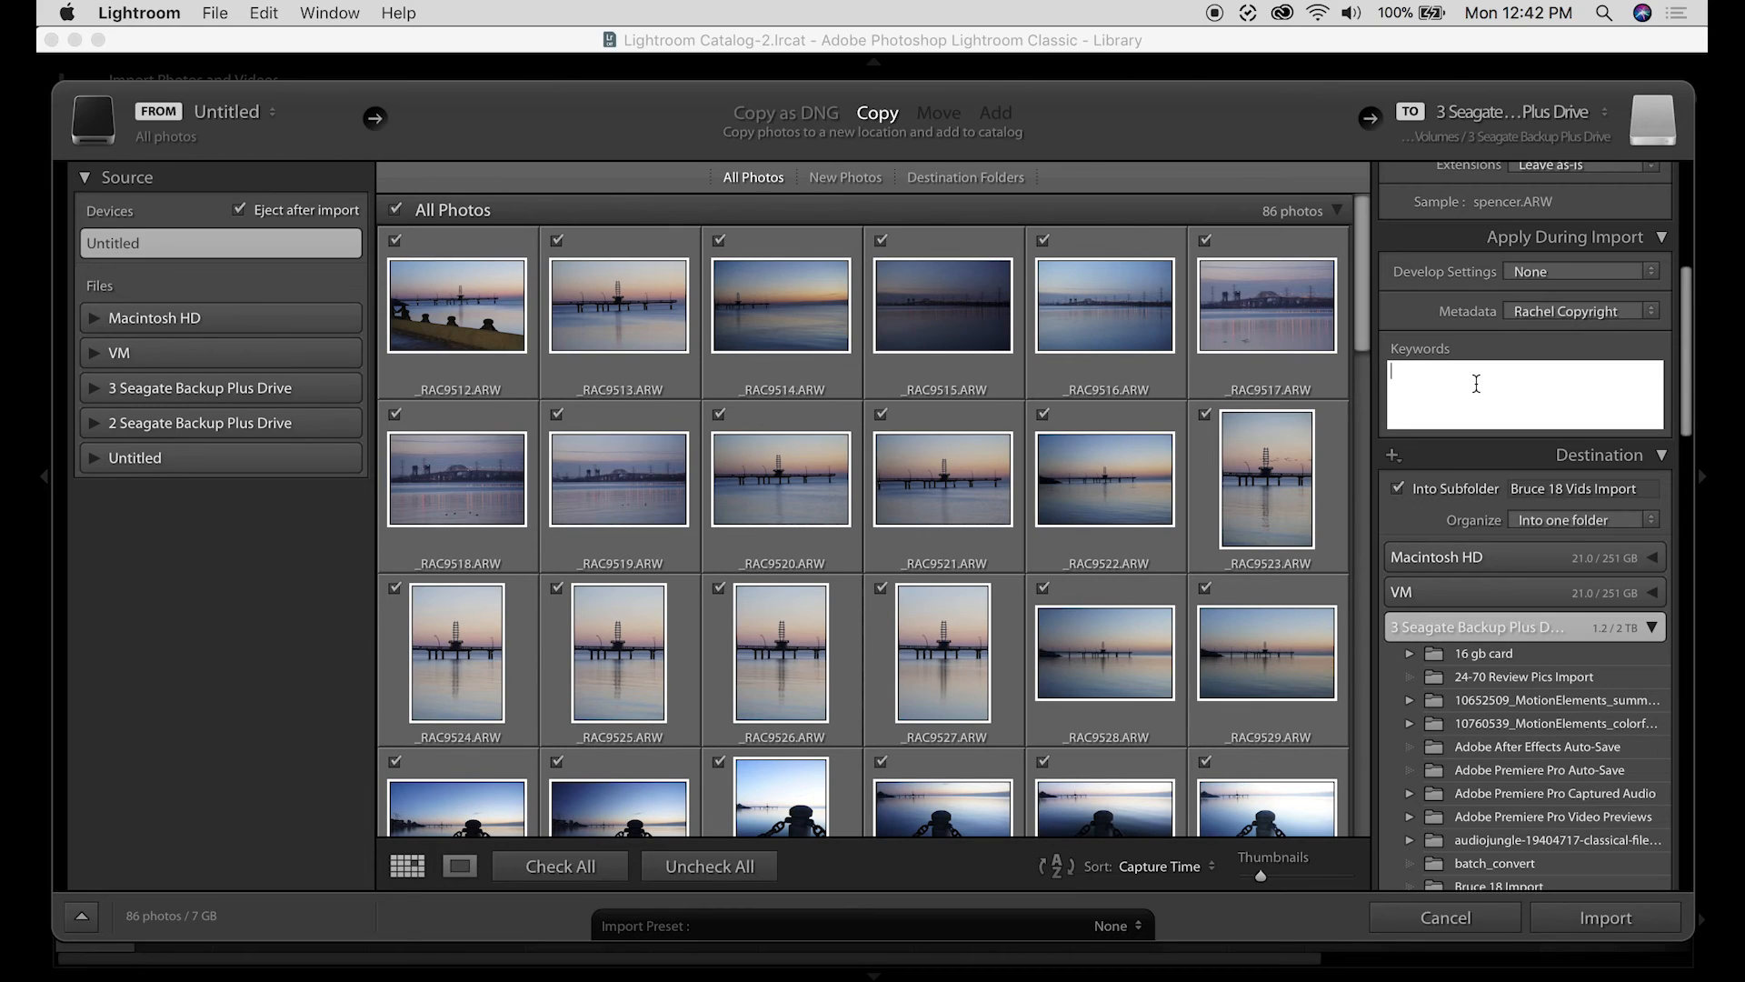
{"action": "left_click", "coordinate": [1476, 383]}
{"action": "type", "text": "sunrise"}
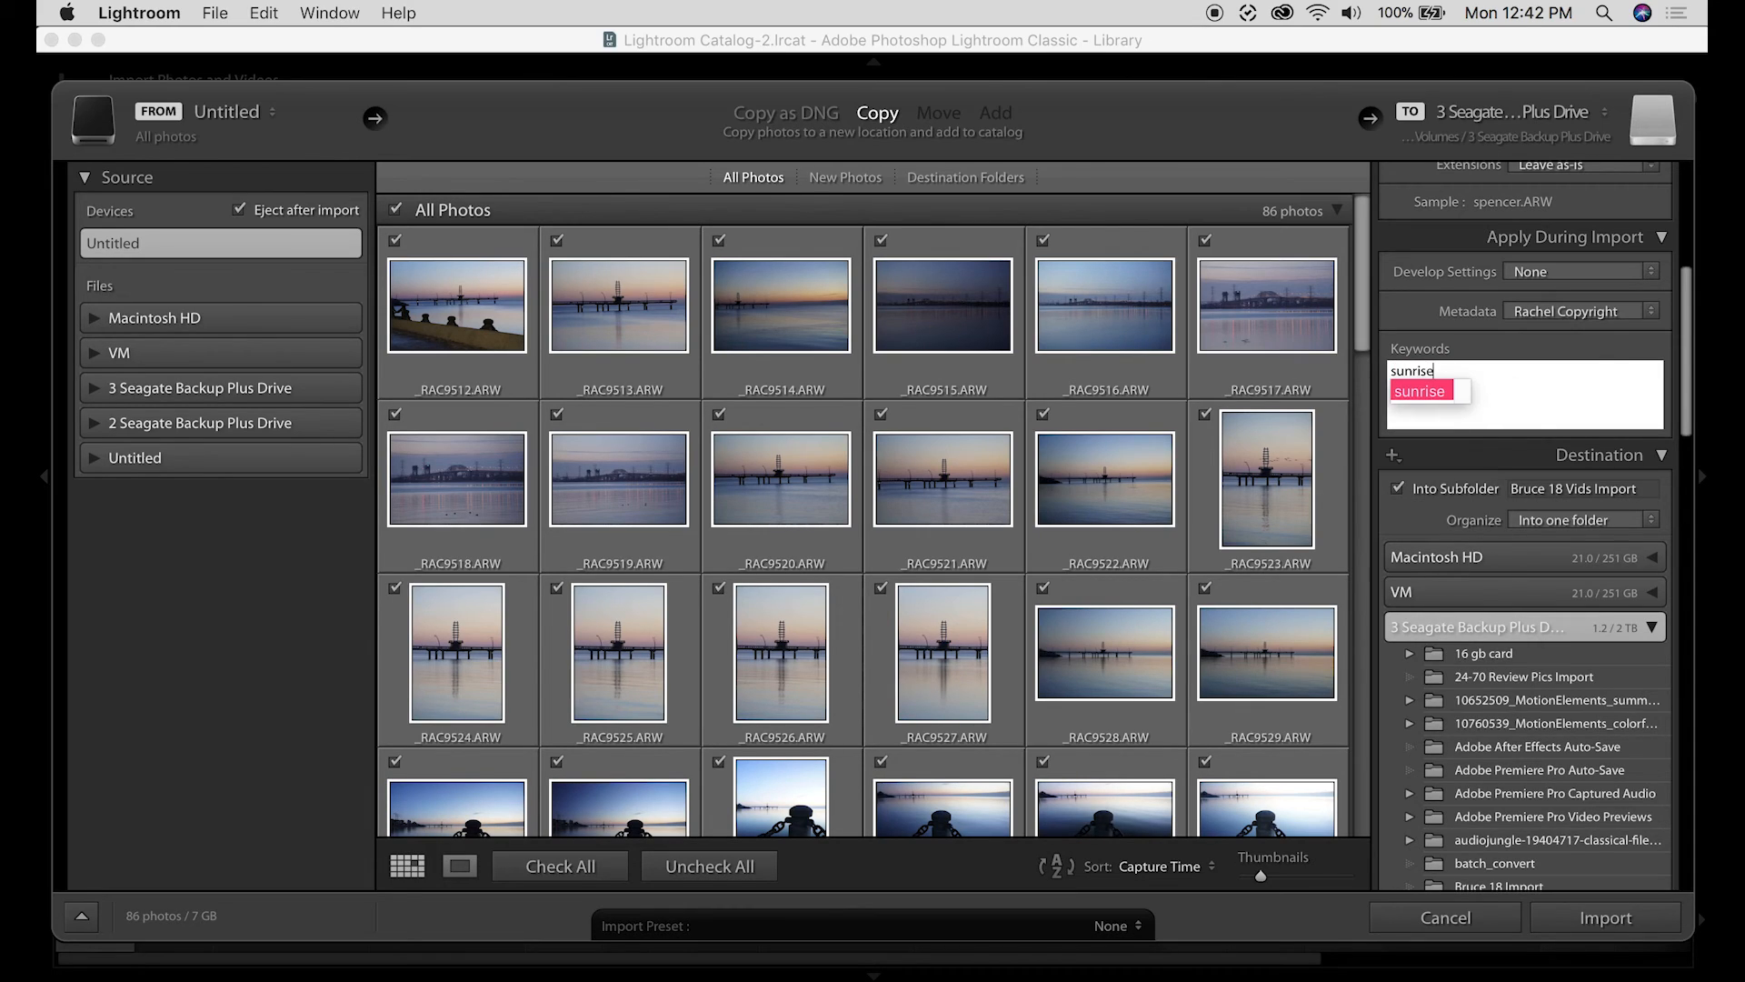
{"action": "type", "text": ","}
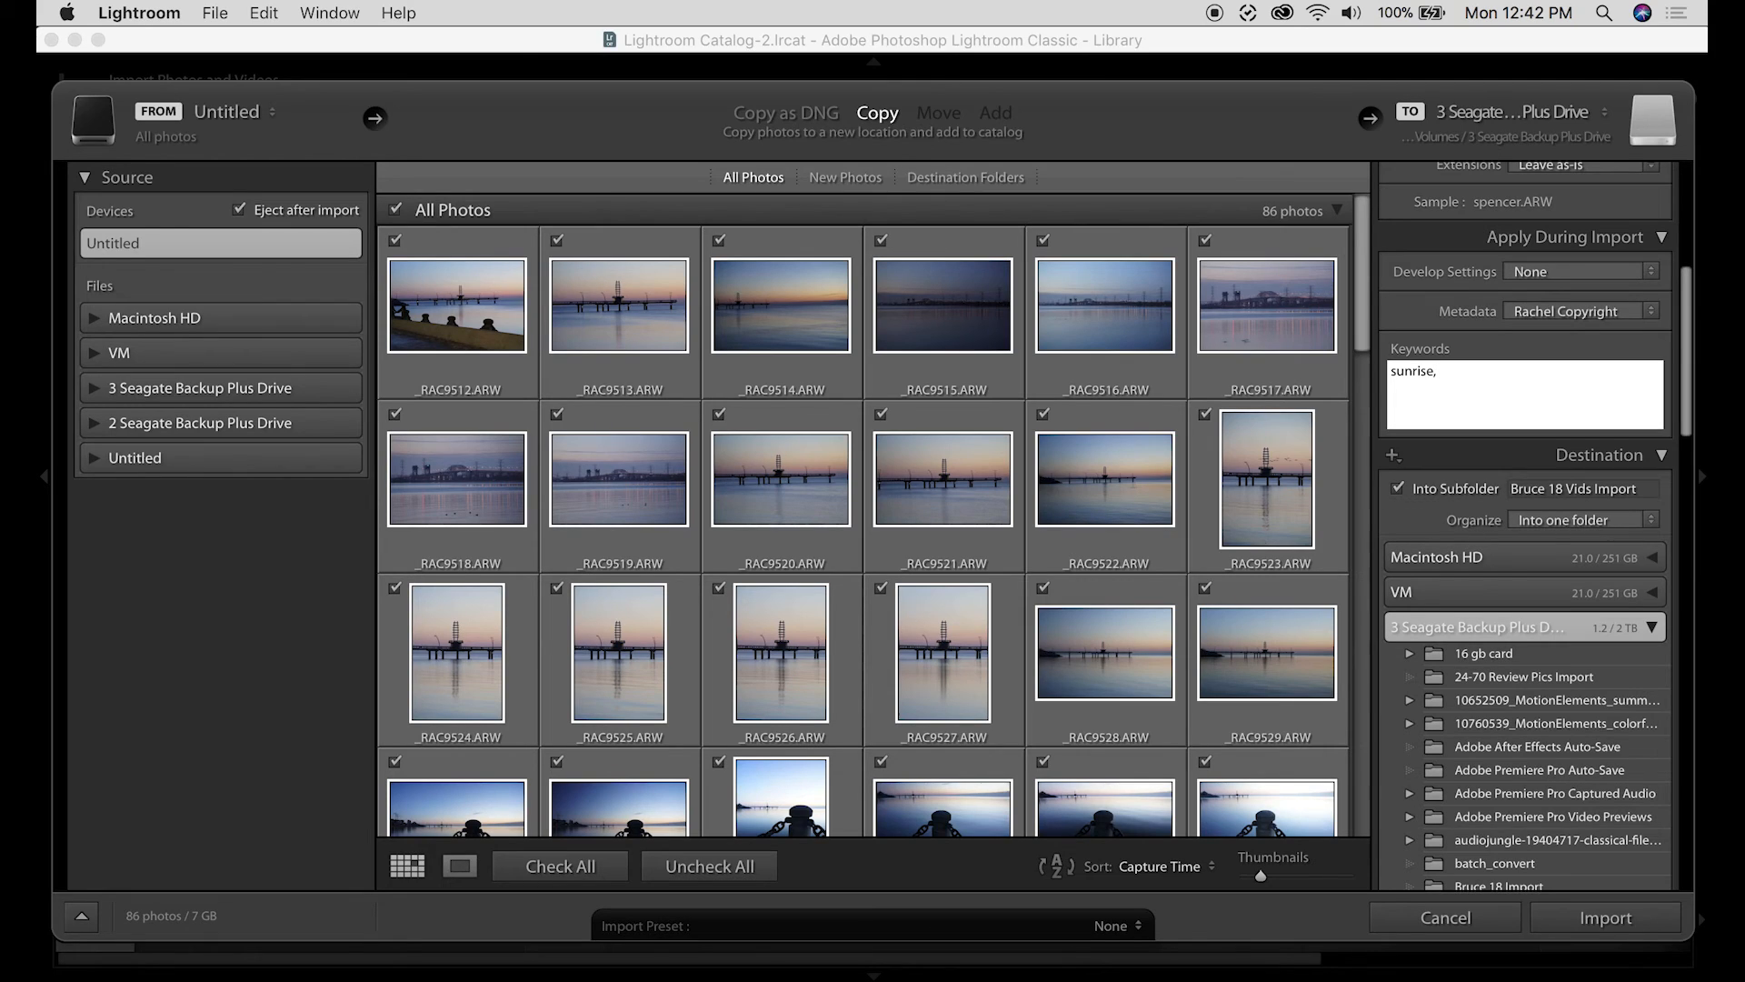
{"action": "type", "text": " Spence"}
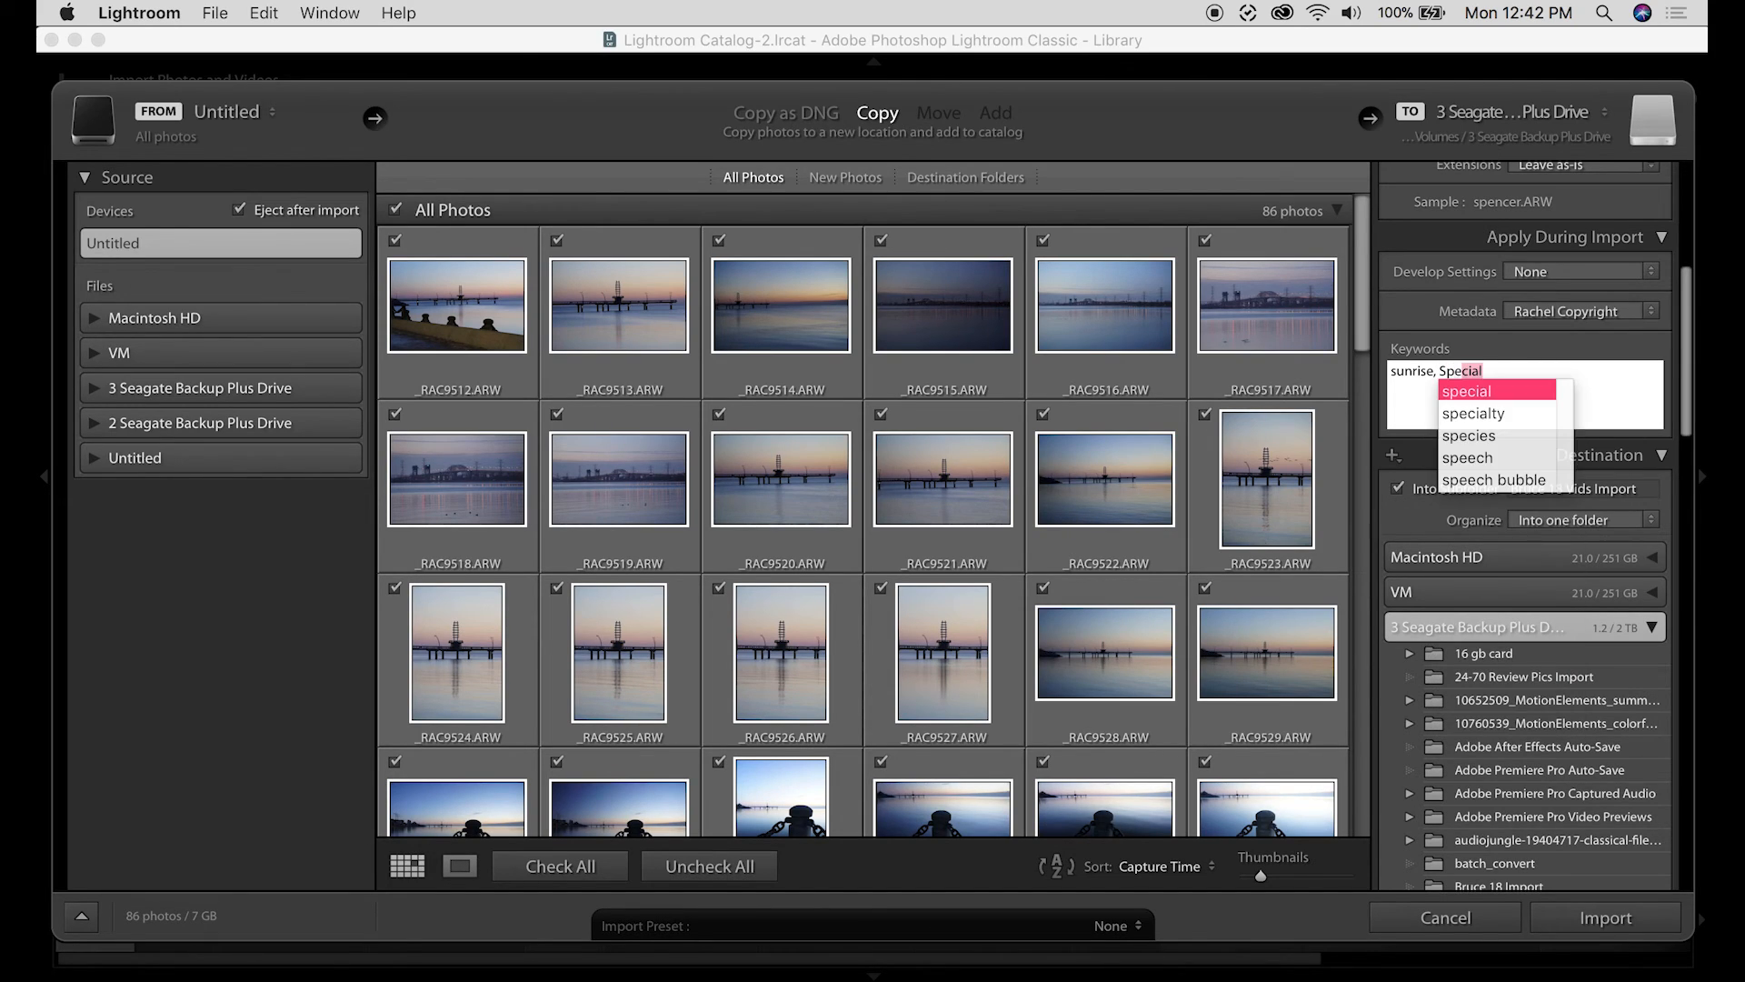
{"action": "type", "text": "r Smith p"}
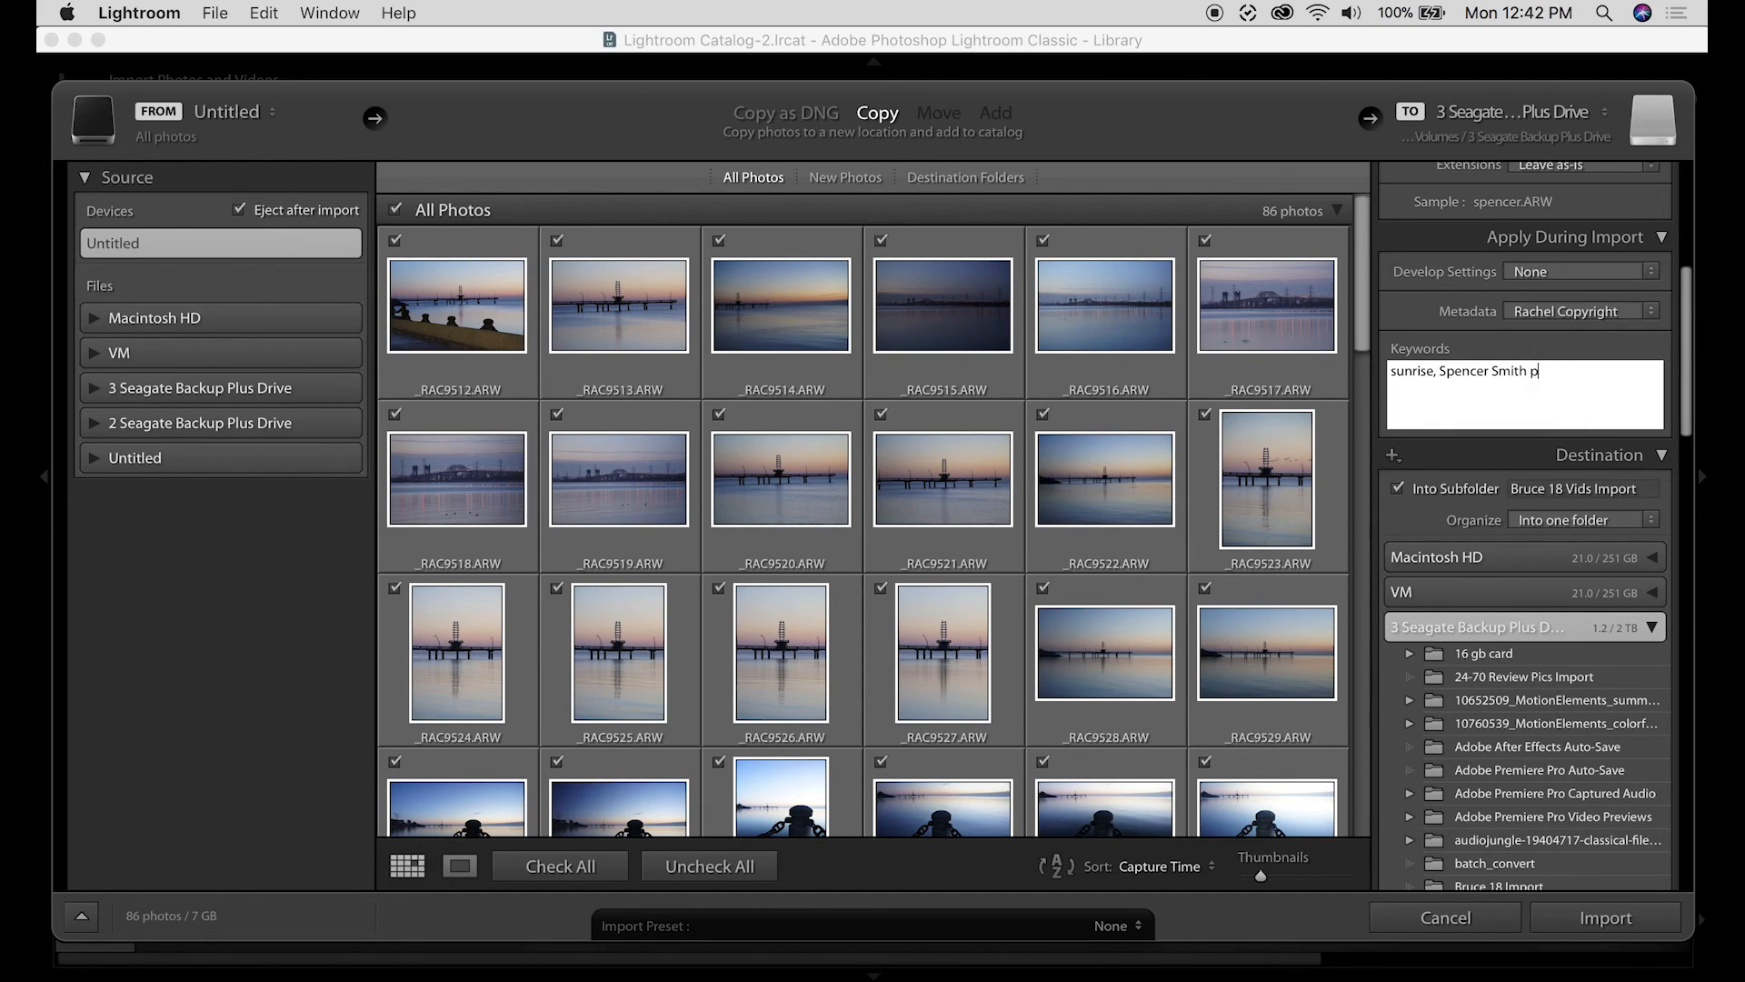
{"action": "type", "text": "ark, water,"}
- Rename the destination subfolder to "Spencer Import"
{"action": "scroll", "coordinate": [1627, 444], "scroll_direction": "down", "scroll_amount": 2}
{"action": "left_click_drag", "start_coordinate": [1687, 419], "coordinate": [1691, 456]}
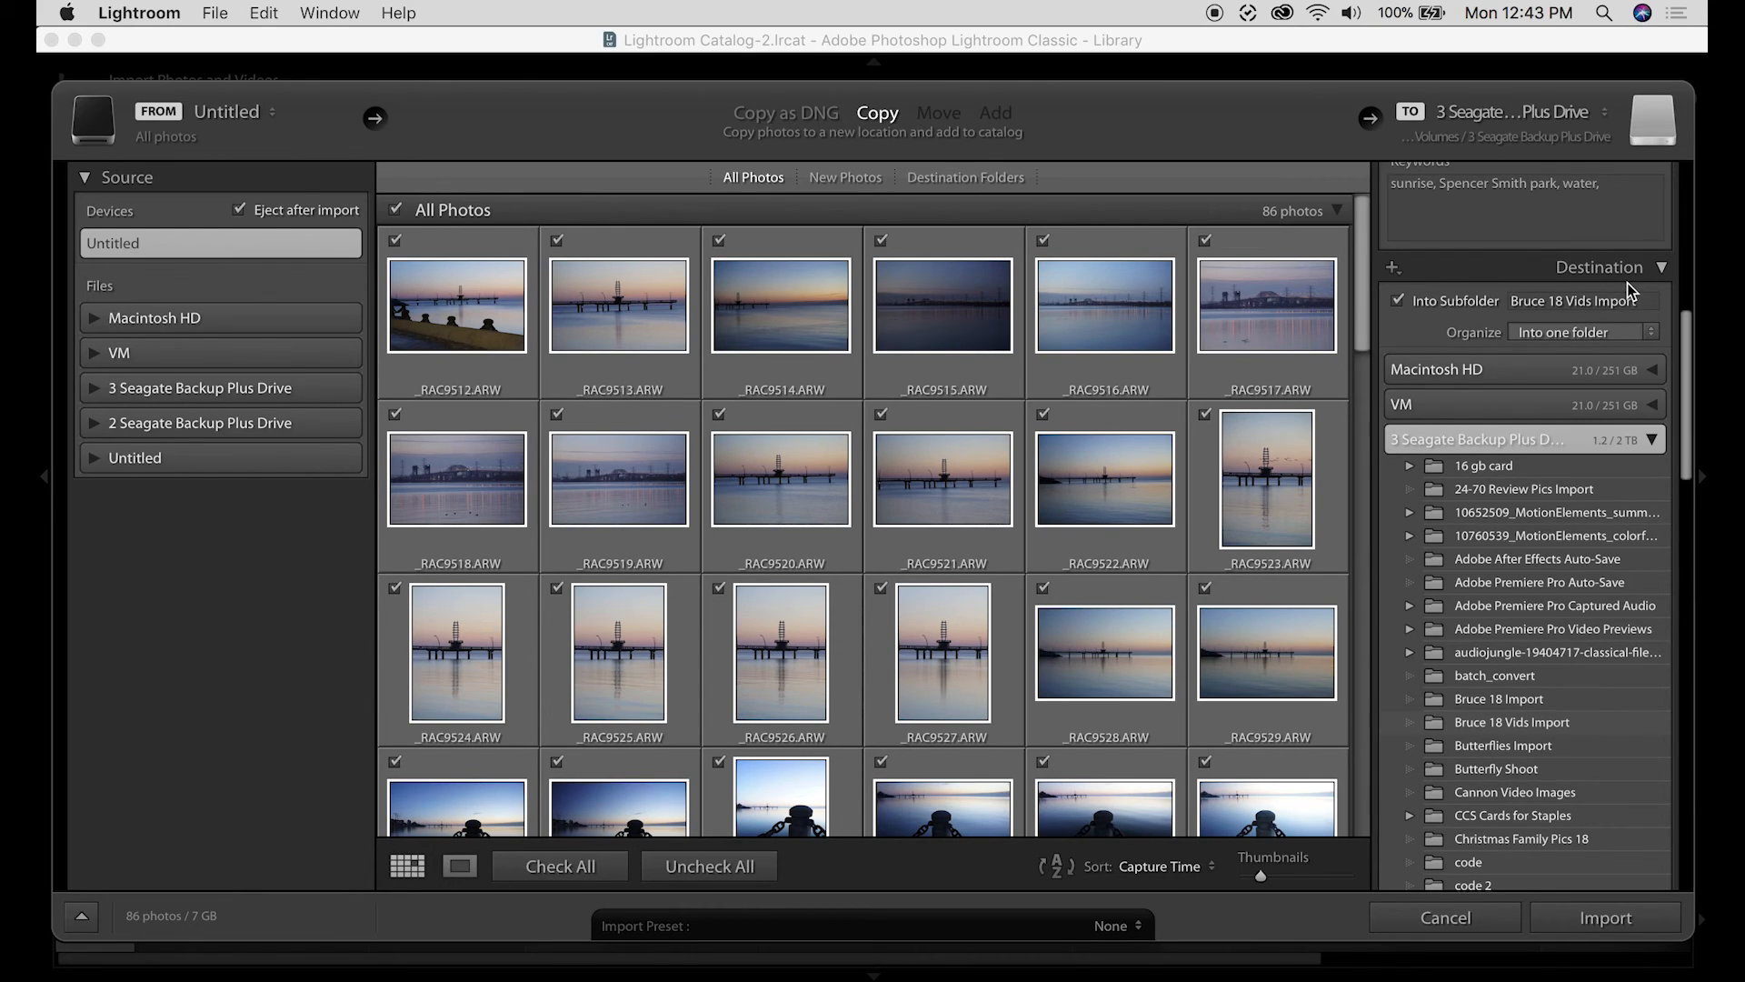
{"action": "left_click", "coordinate": [1589, 302]}
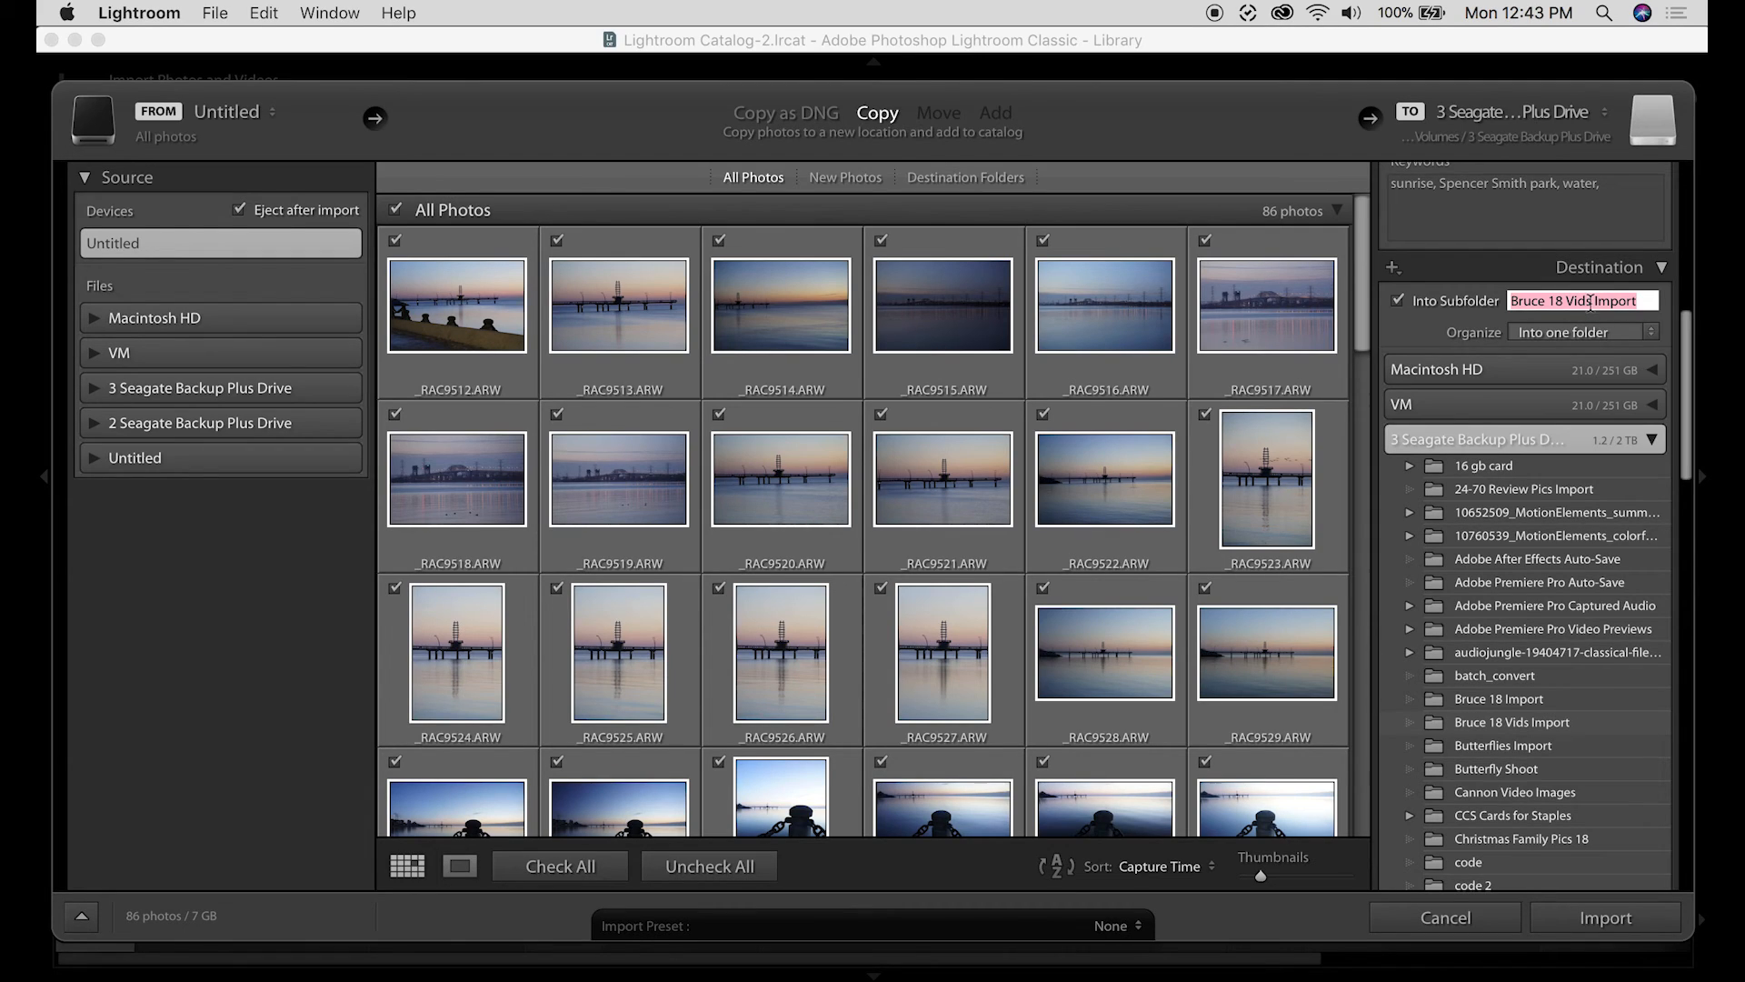
{"action": "left_click_drag", "start_coordinate": [1592, 302], "coordinate": [1482, 300]}
{"action": "key", "text": "BackSpace"}
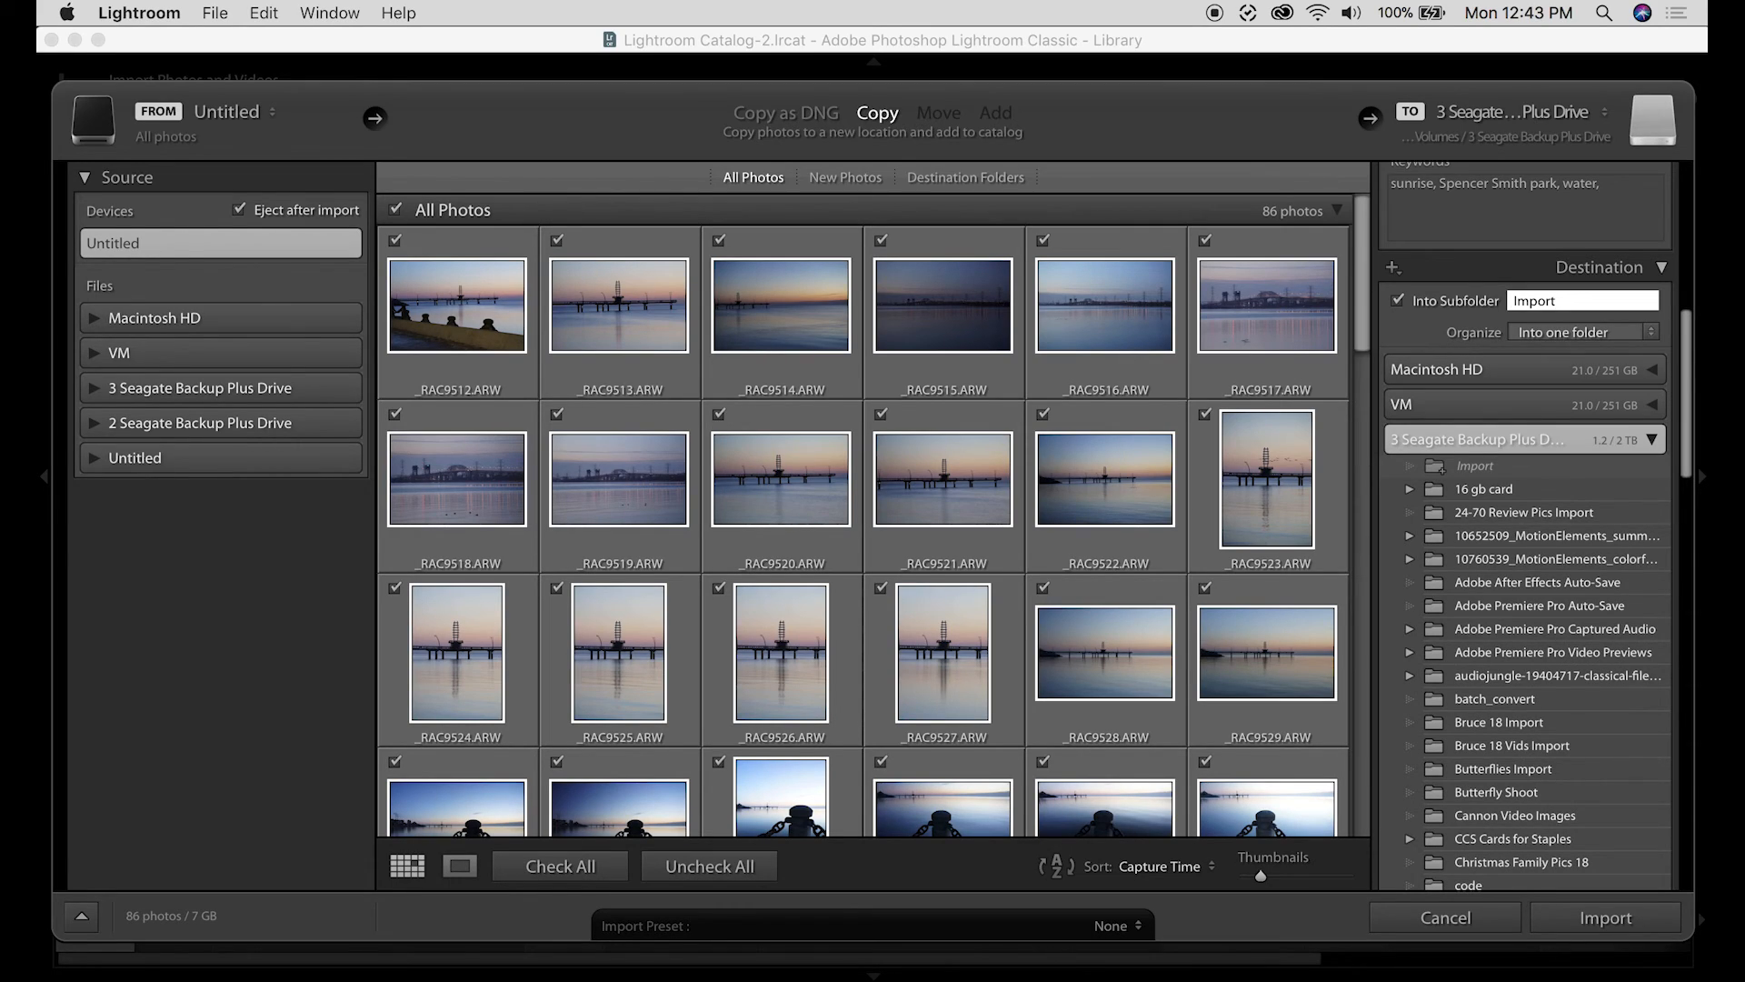
{"action": "type", "text": "Spencer"}
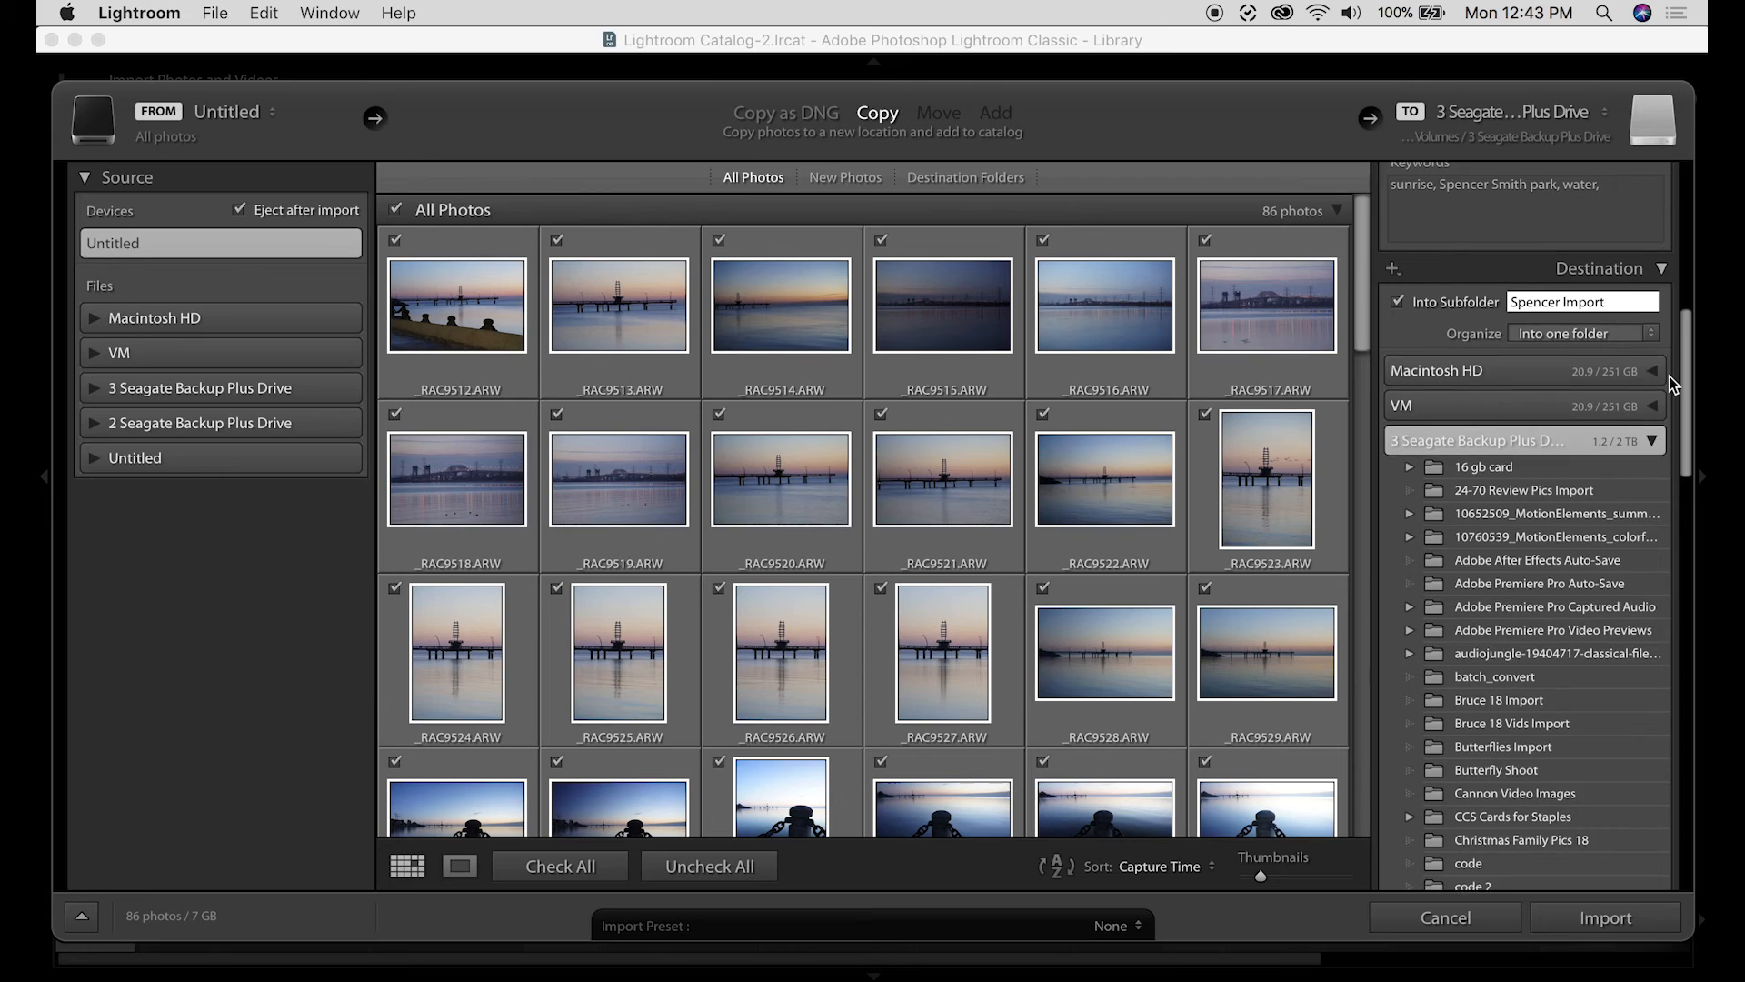
- Review the renaming, keyword and destination settings, and import the photos
{"action": "scroll", "coordinate": [1665, 372], "scroll_direction": "up", "scroll_amount": 8}
{"action": "scroll", "coordinate": [1664, 363], "scroll_direction": "up", "scroll_amount": 3}
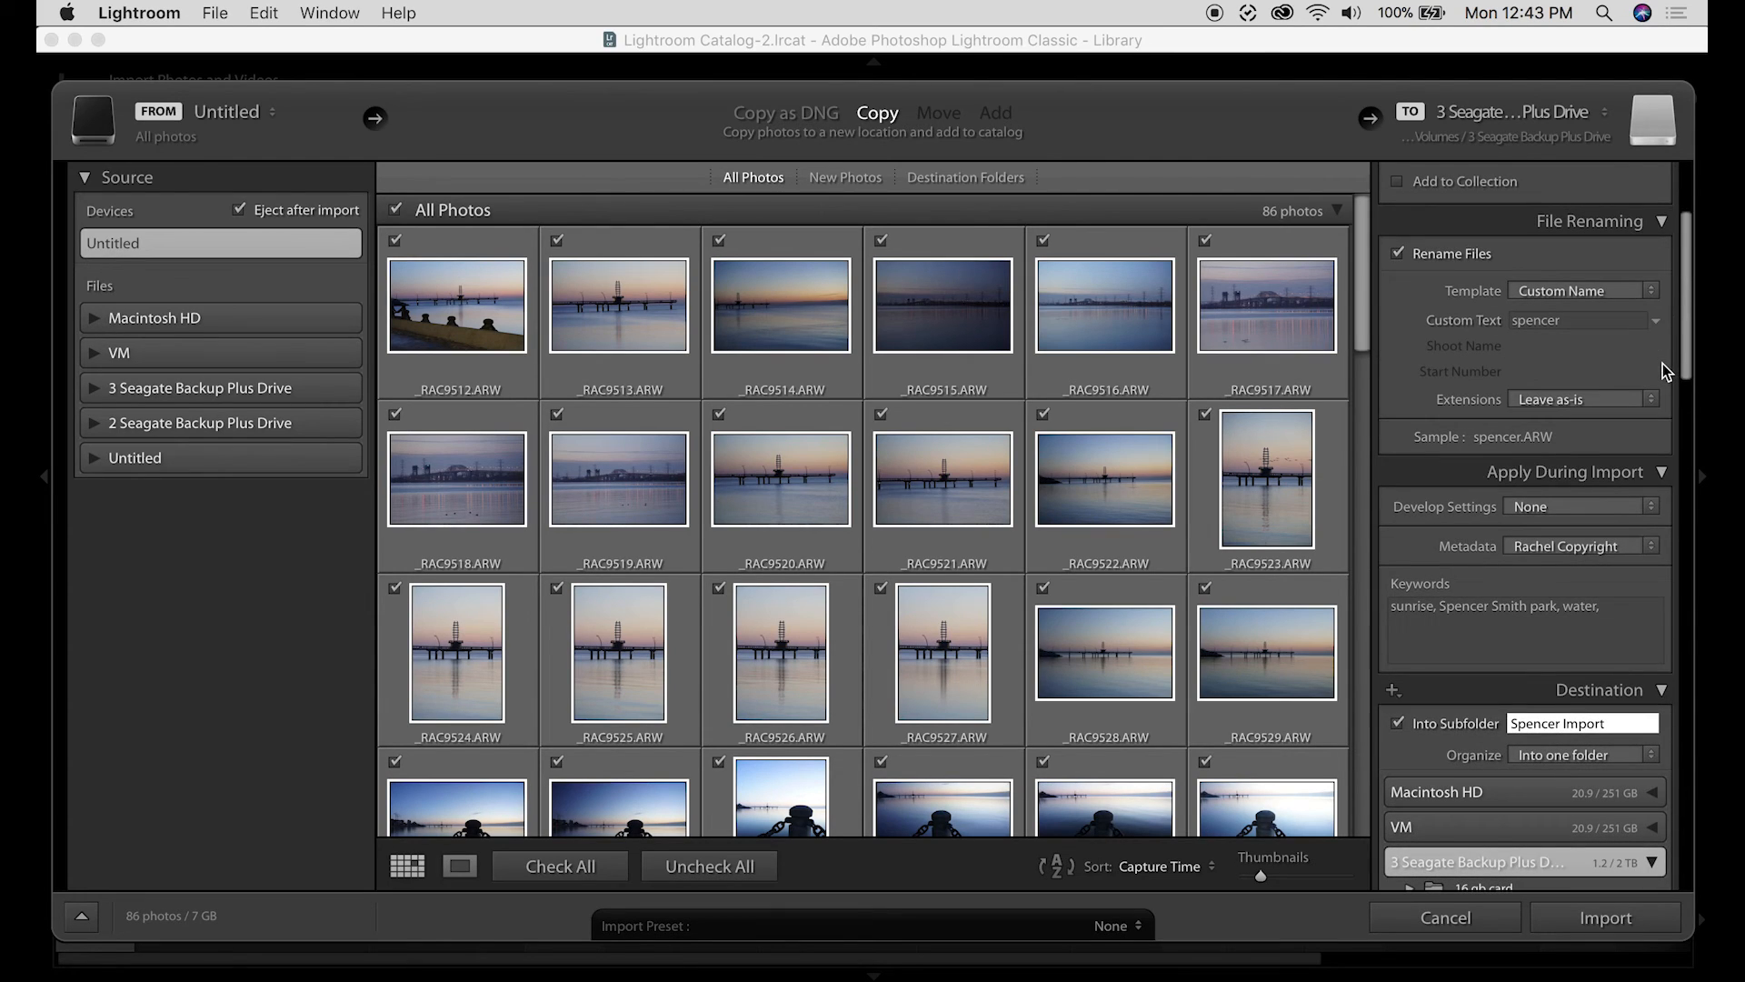
{"action": "scroll", "coordinate": [1665, 373], "scroll_direction": "up", "scroll_amount": 3}
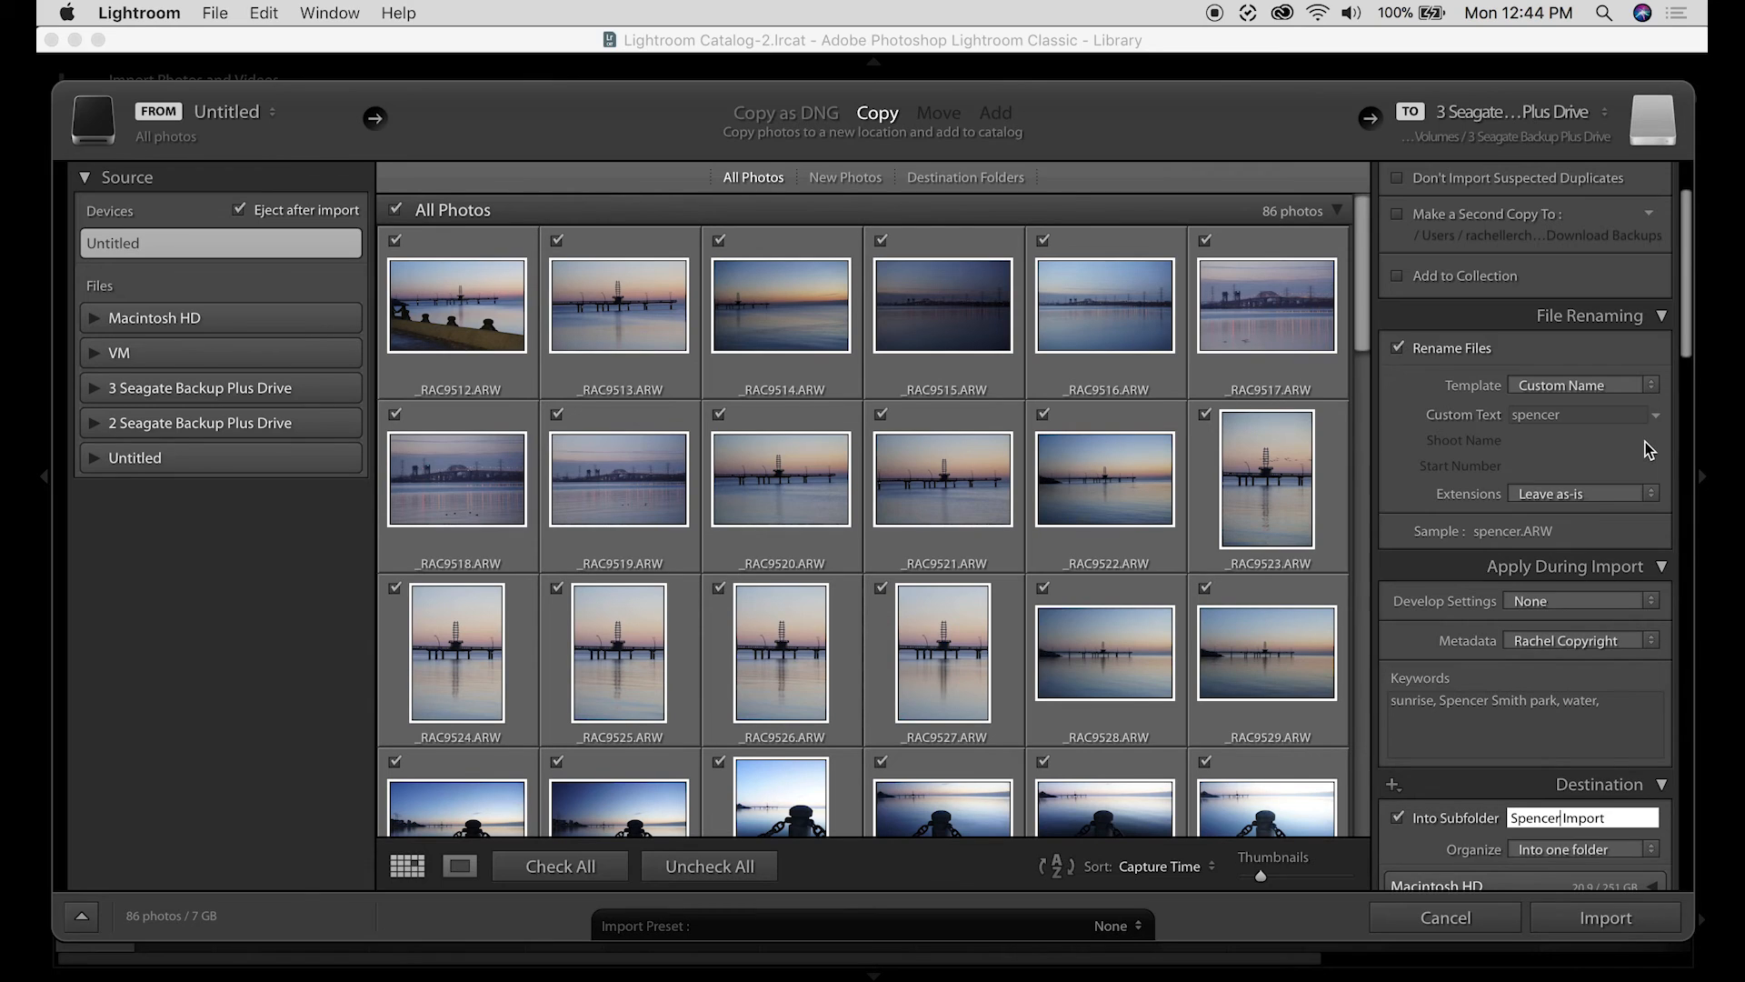
{"action": "left_click_drag", "start_coordinate": [1688, 351], "coordinate": [1683, 582]}
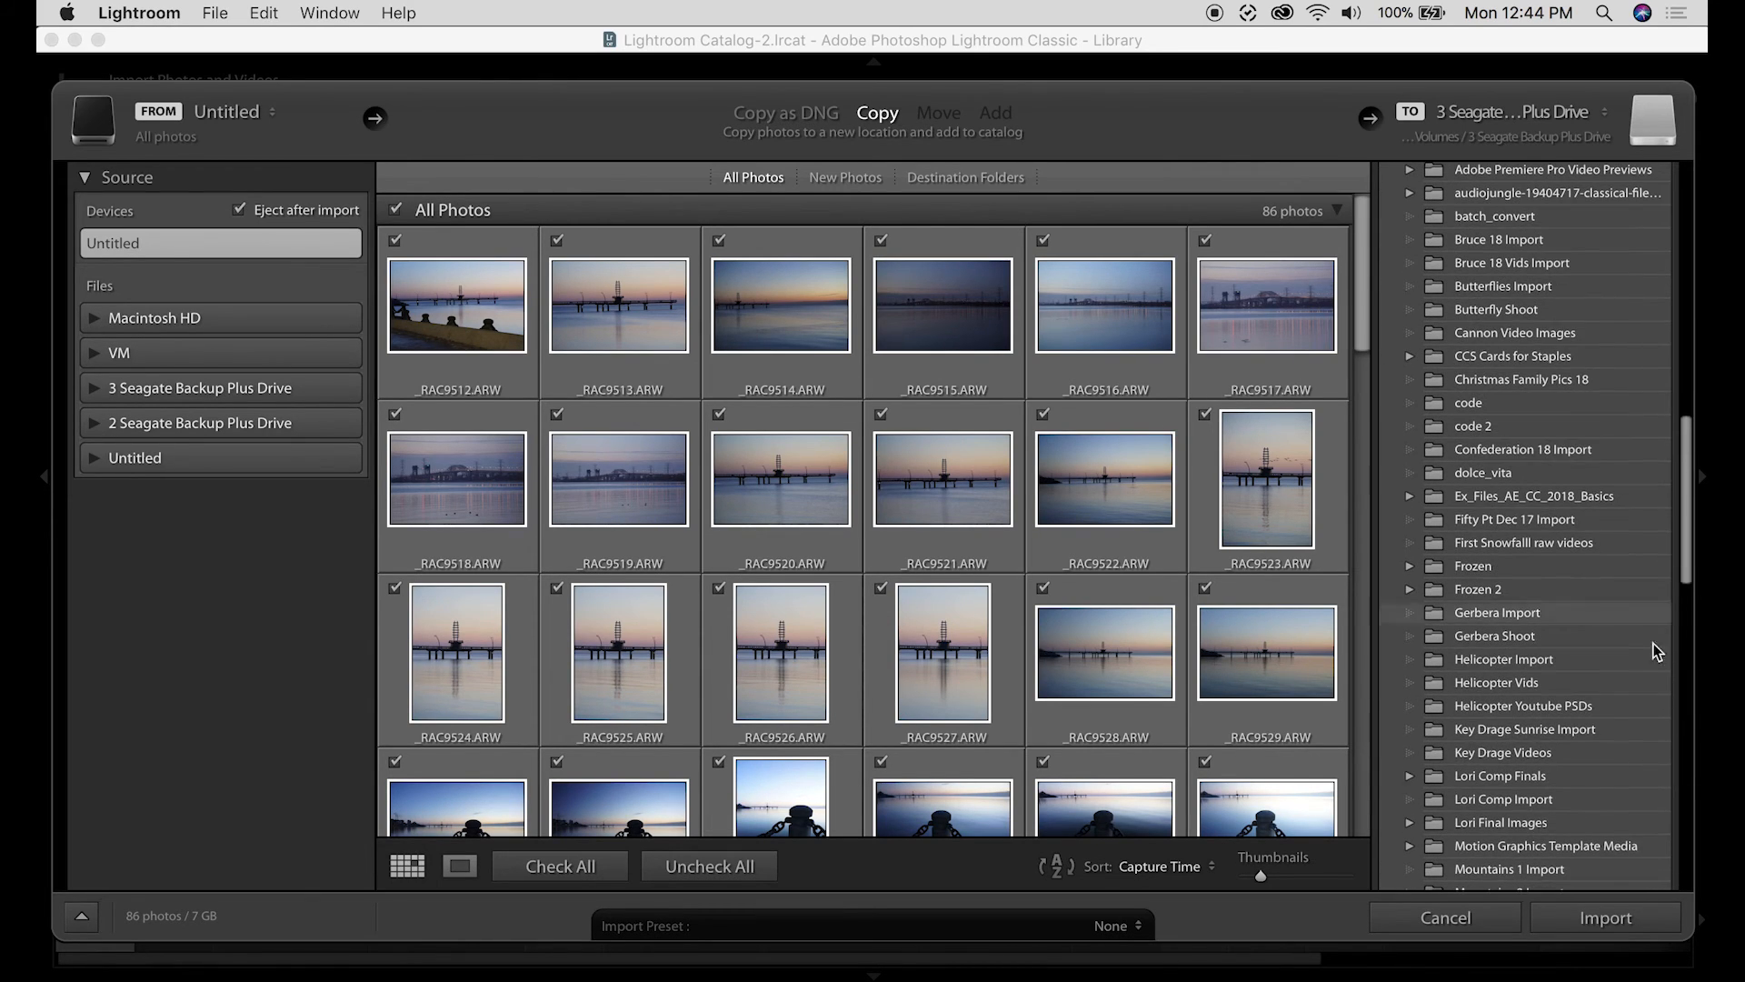
{"action": "left_click", "coordinate": [1607, 920]}
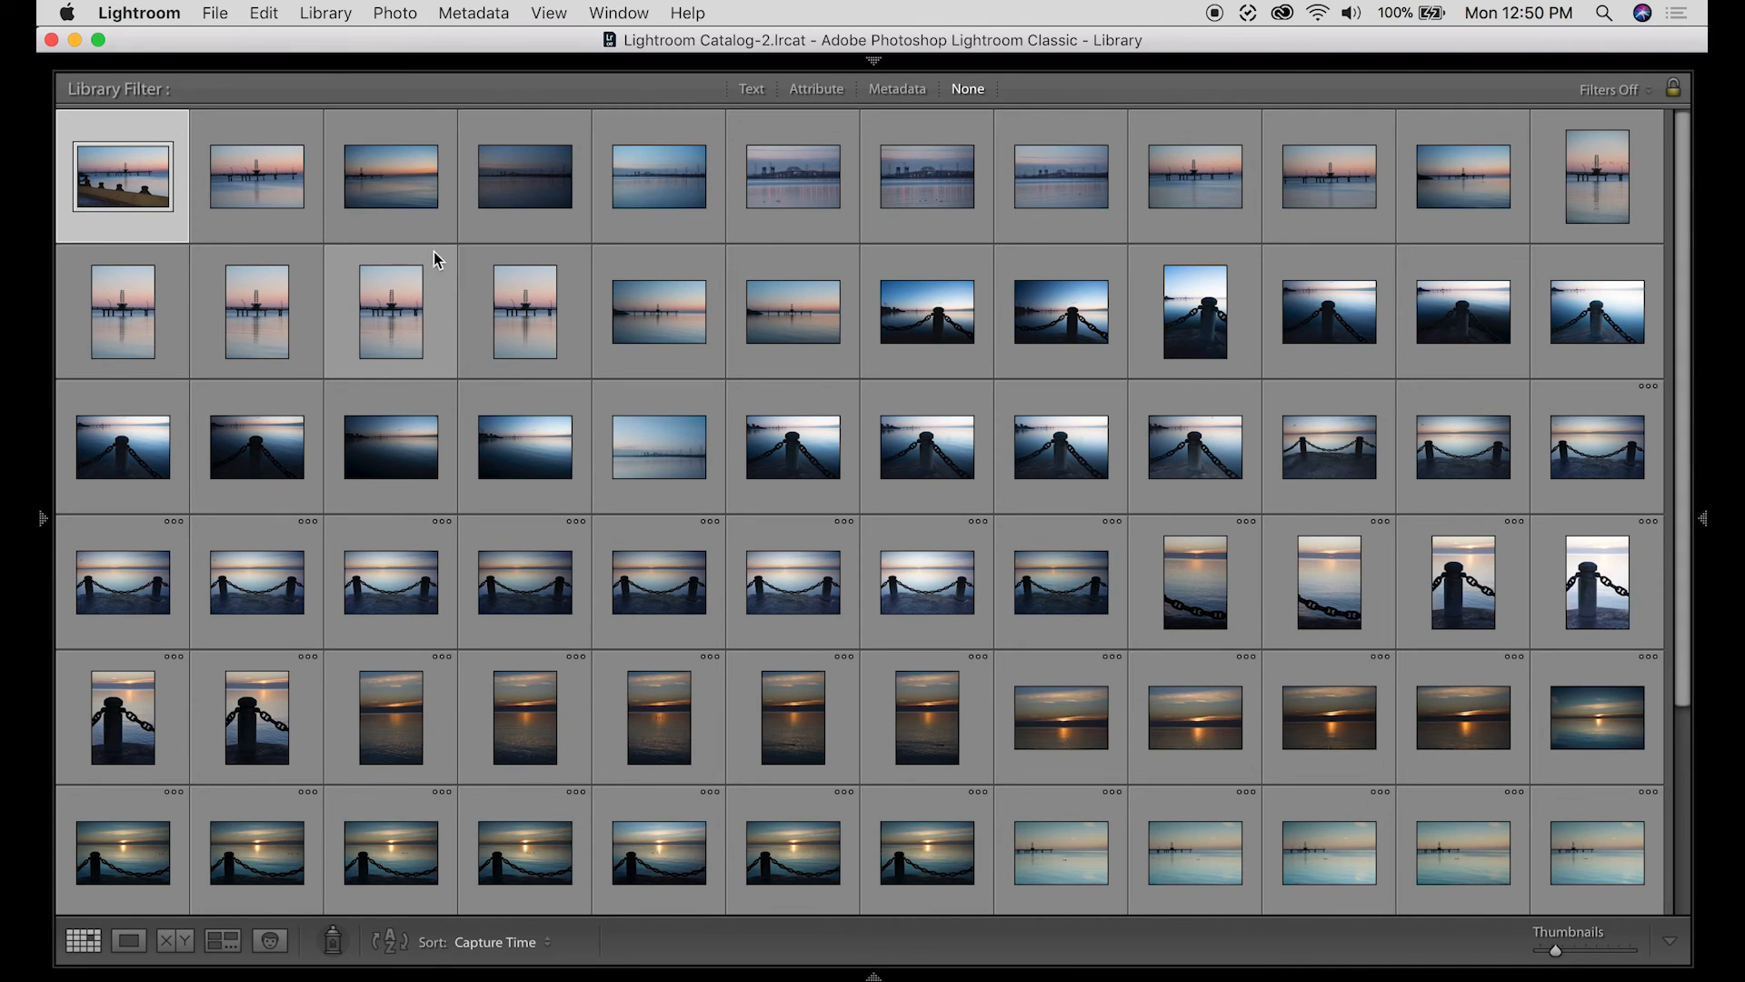
- Open the first imported photo, spencer.ARW, in Loupe view and overlay its exposure and lens information
{"action": "double_click", "coordinate": [144, 178]}
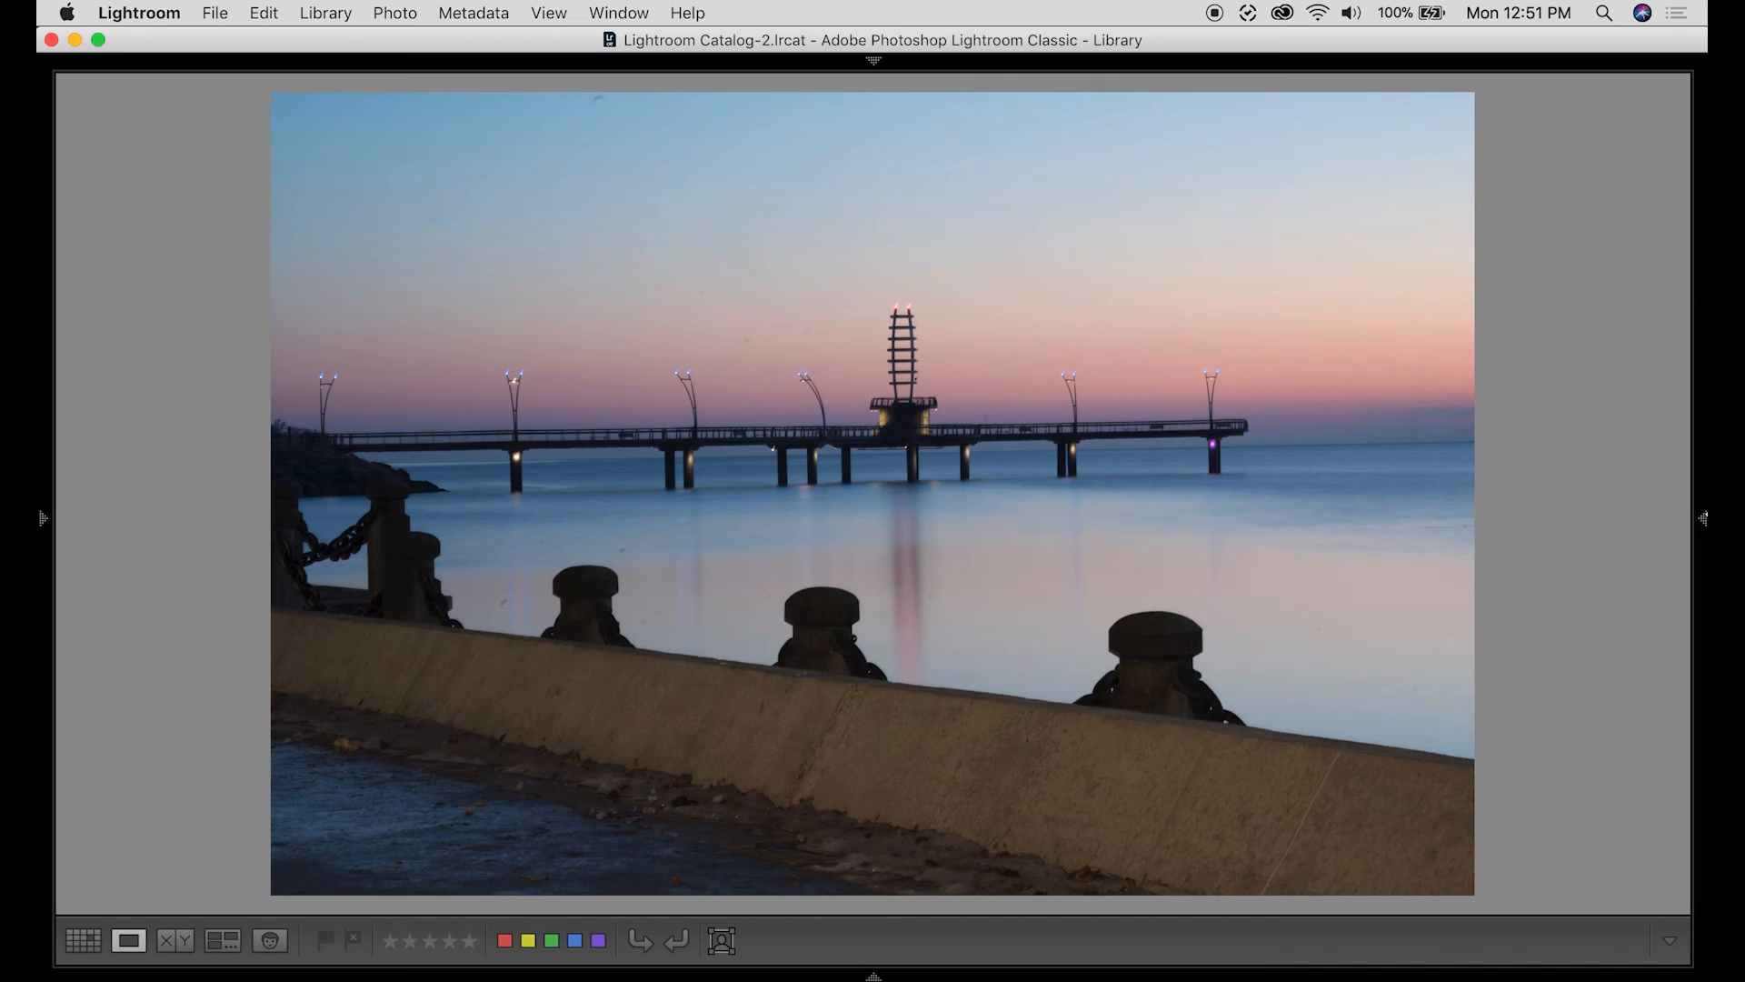
{"action": "key", "text": "i"}
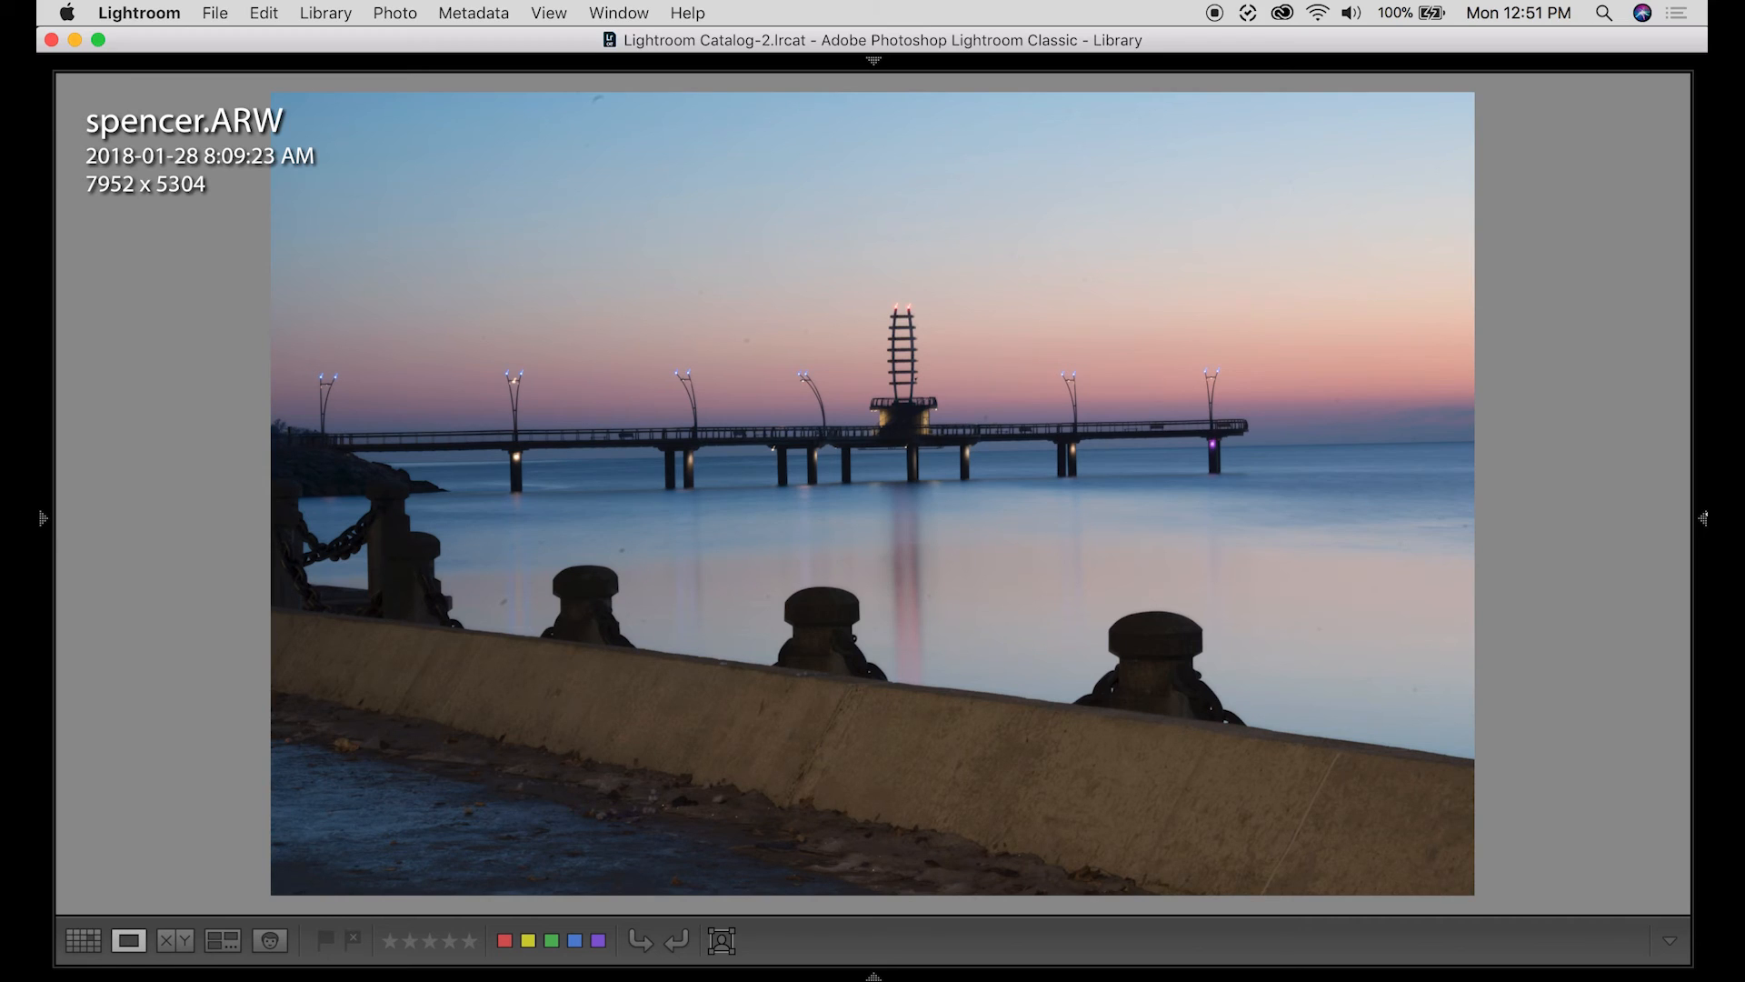
{"action": "key", "text": "i"}
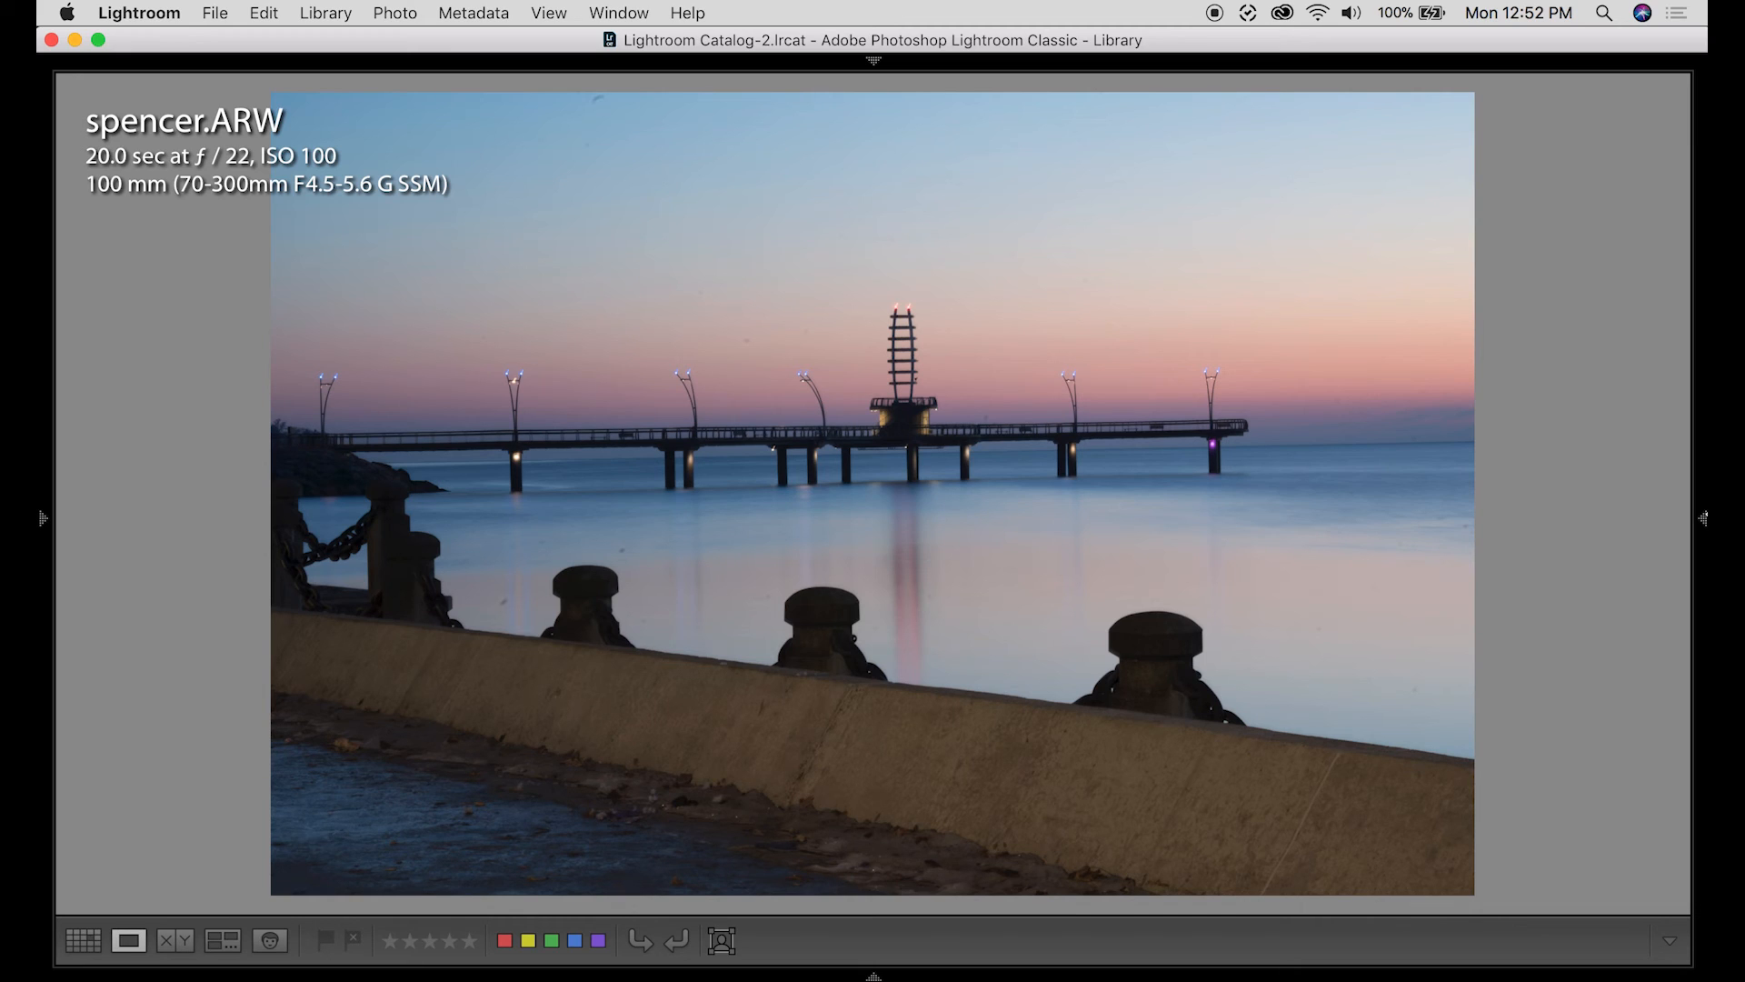
- Flag spencer-2.ARW, spencer-5.ARW and spencer-9.ARW as picks
{"action": "key", "text": "Right"}
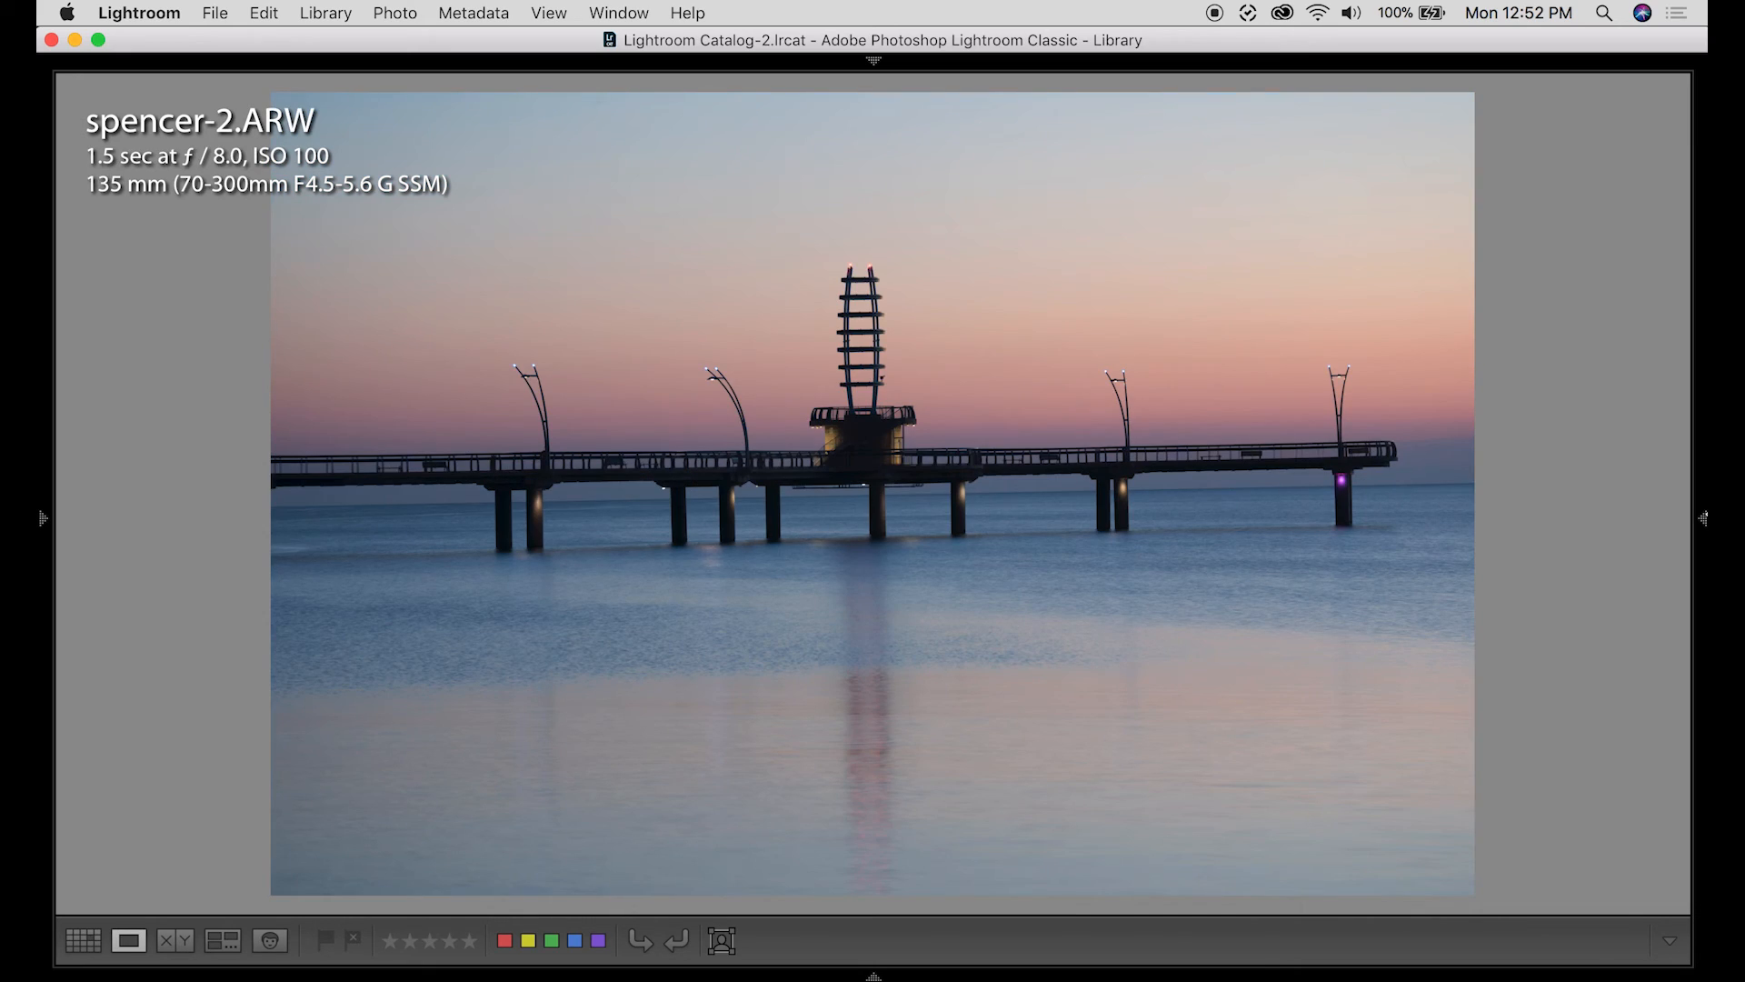
{"action": "key", "text": "p"}
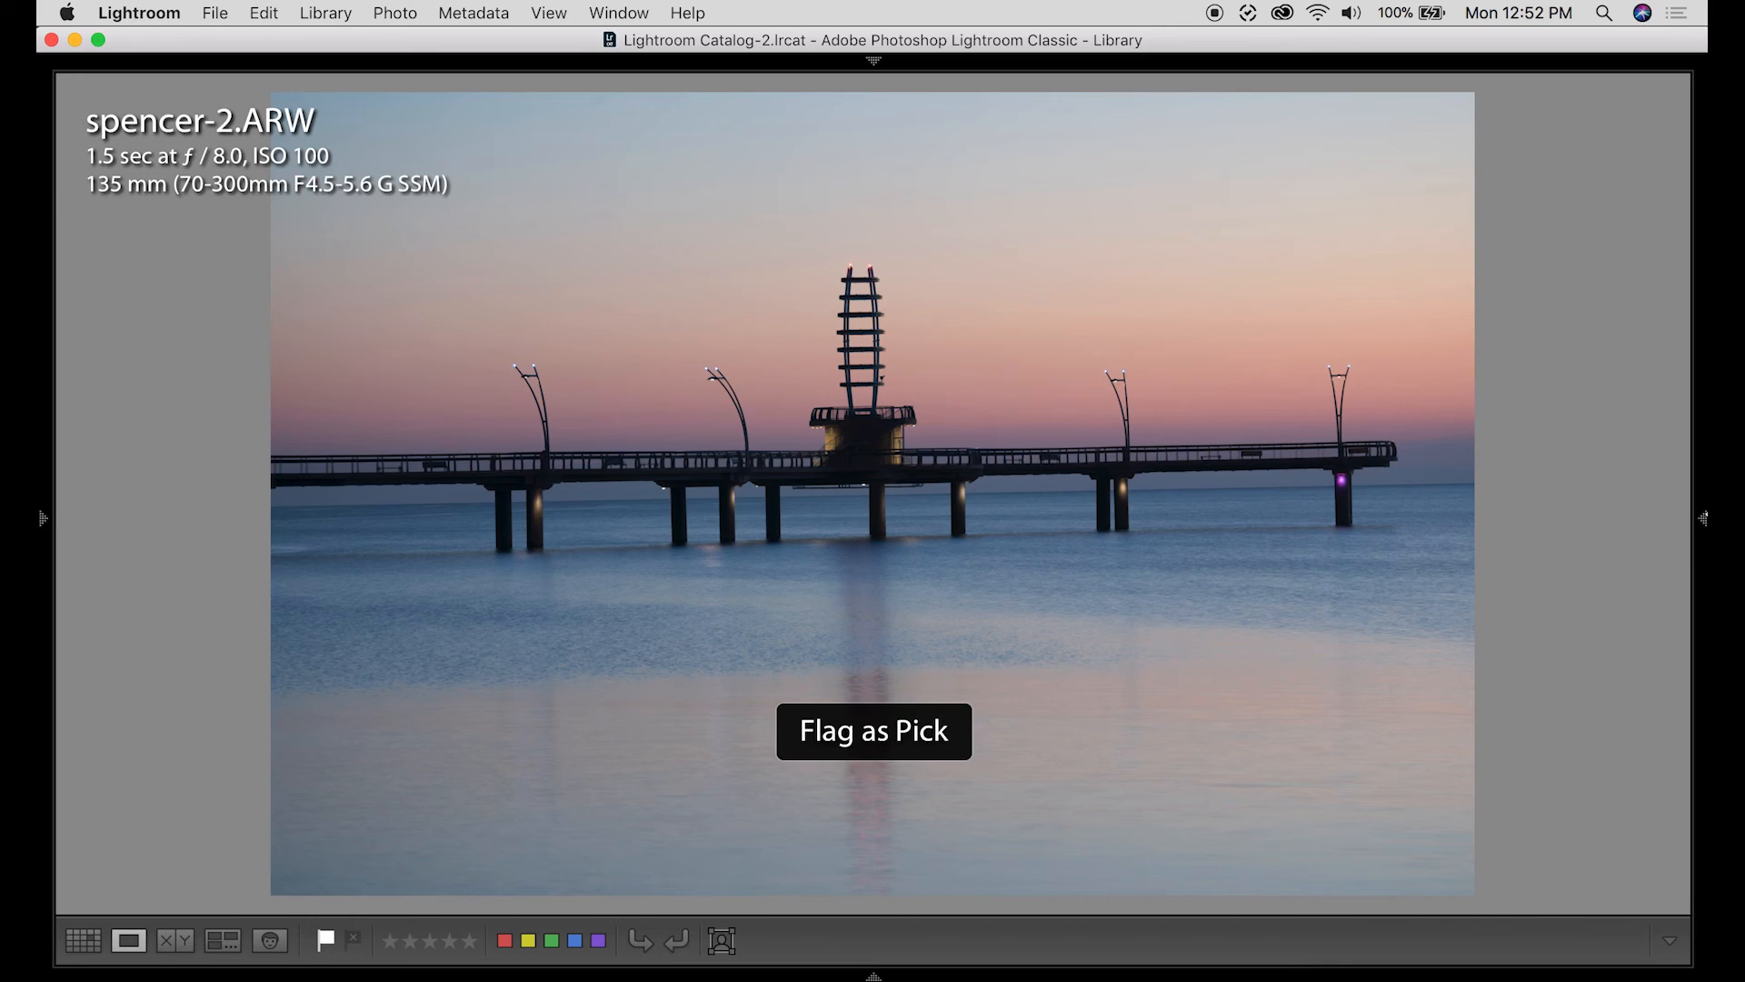
{"action": "key", "text": "Right"}
{"action": "key", "text": "Right"}
{"action": "key", "text": "Right"}
{"action": "key", "text": "p"}
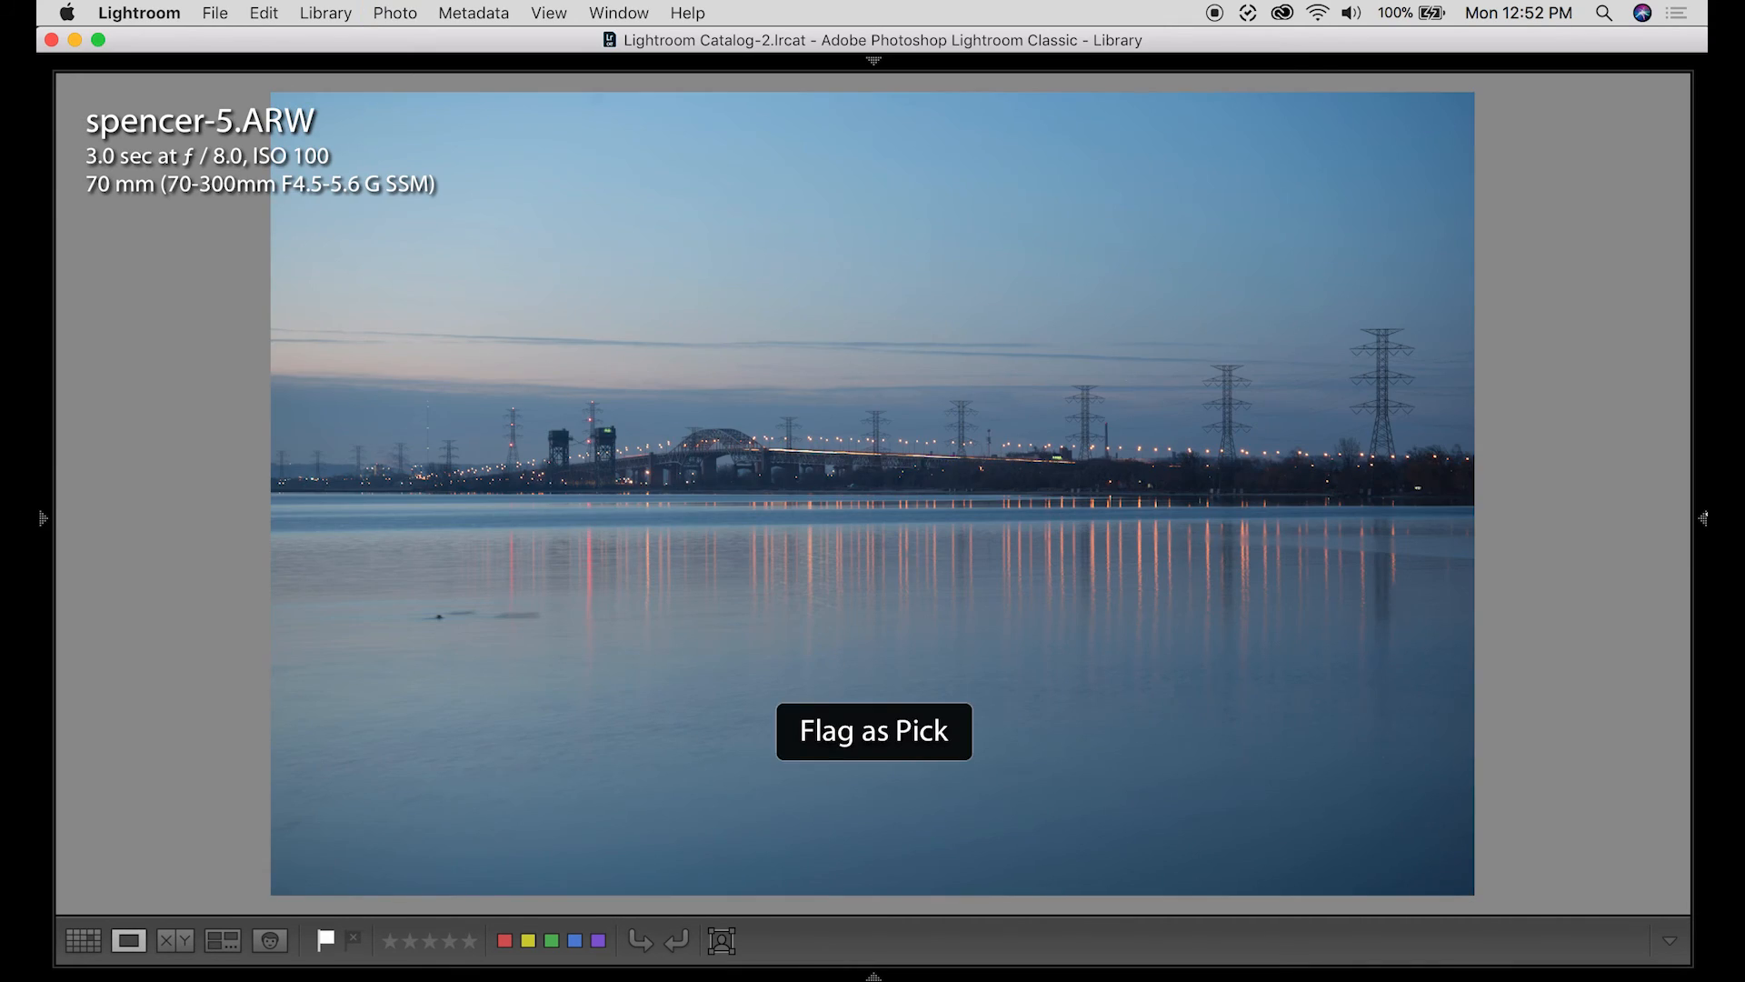
{"action": "key", "text": "Right"}
{"action": "key", "text": "Right"}
{"action": "key", "text": "Right"}
{"action": "key", "text": "Right"}
{"action": "key", "text": "p"}
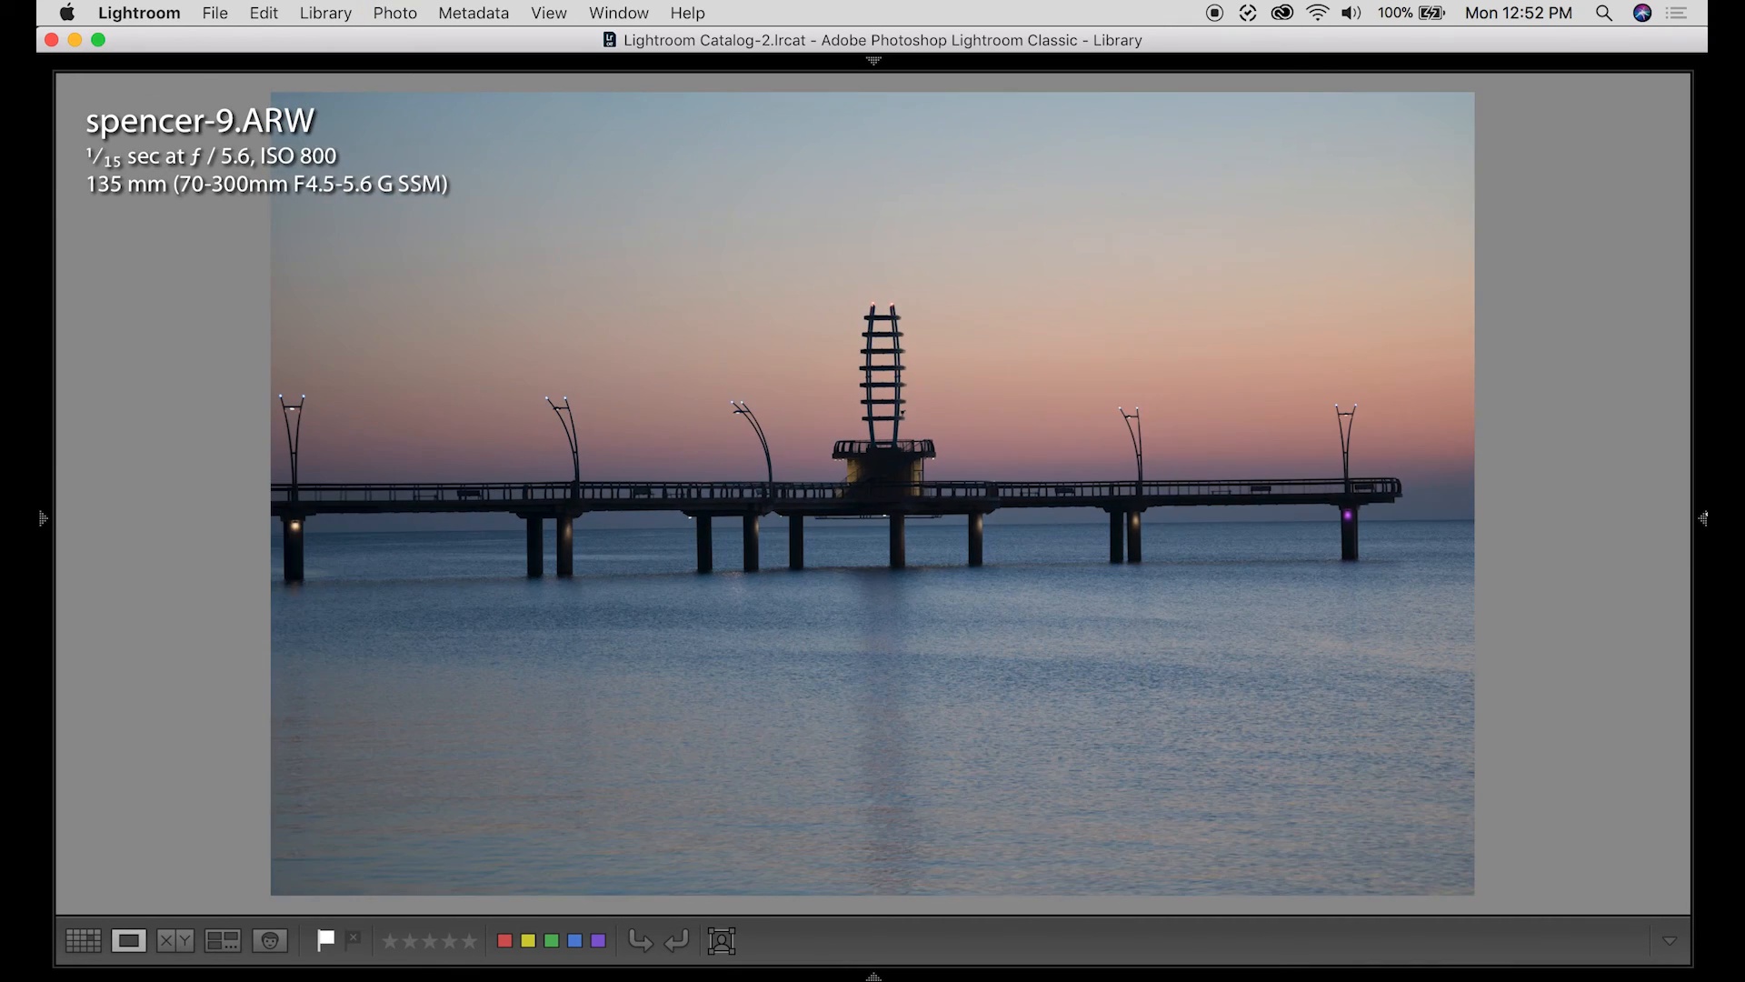
- Go through the following pier photos and flag the best ones as picks, ending with spencer-16.ARW
{"action": "key", "text": "Right"}
{"action": "key", "text": "Right"}
{"action": "key", "text": "p"}
{"action": "key", "text": "Right"}
{"action": "key", "text": "Right"}
{"action": "key", "text": "p"}
{"action": "key", "text": "Right"}
{"action": "key", "text": "Right"}
{"action": "key", "text": "p"}
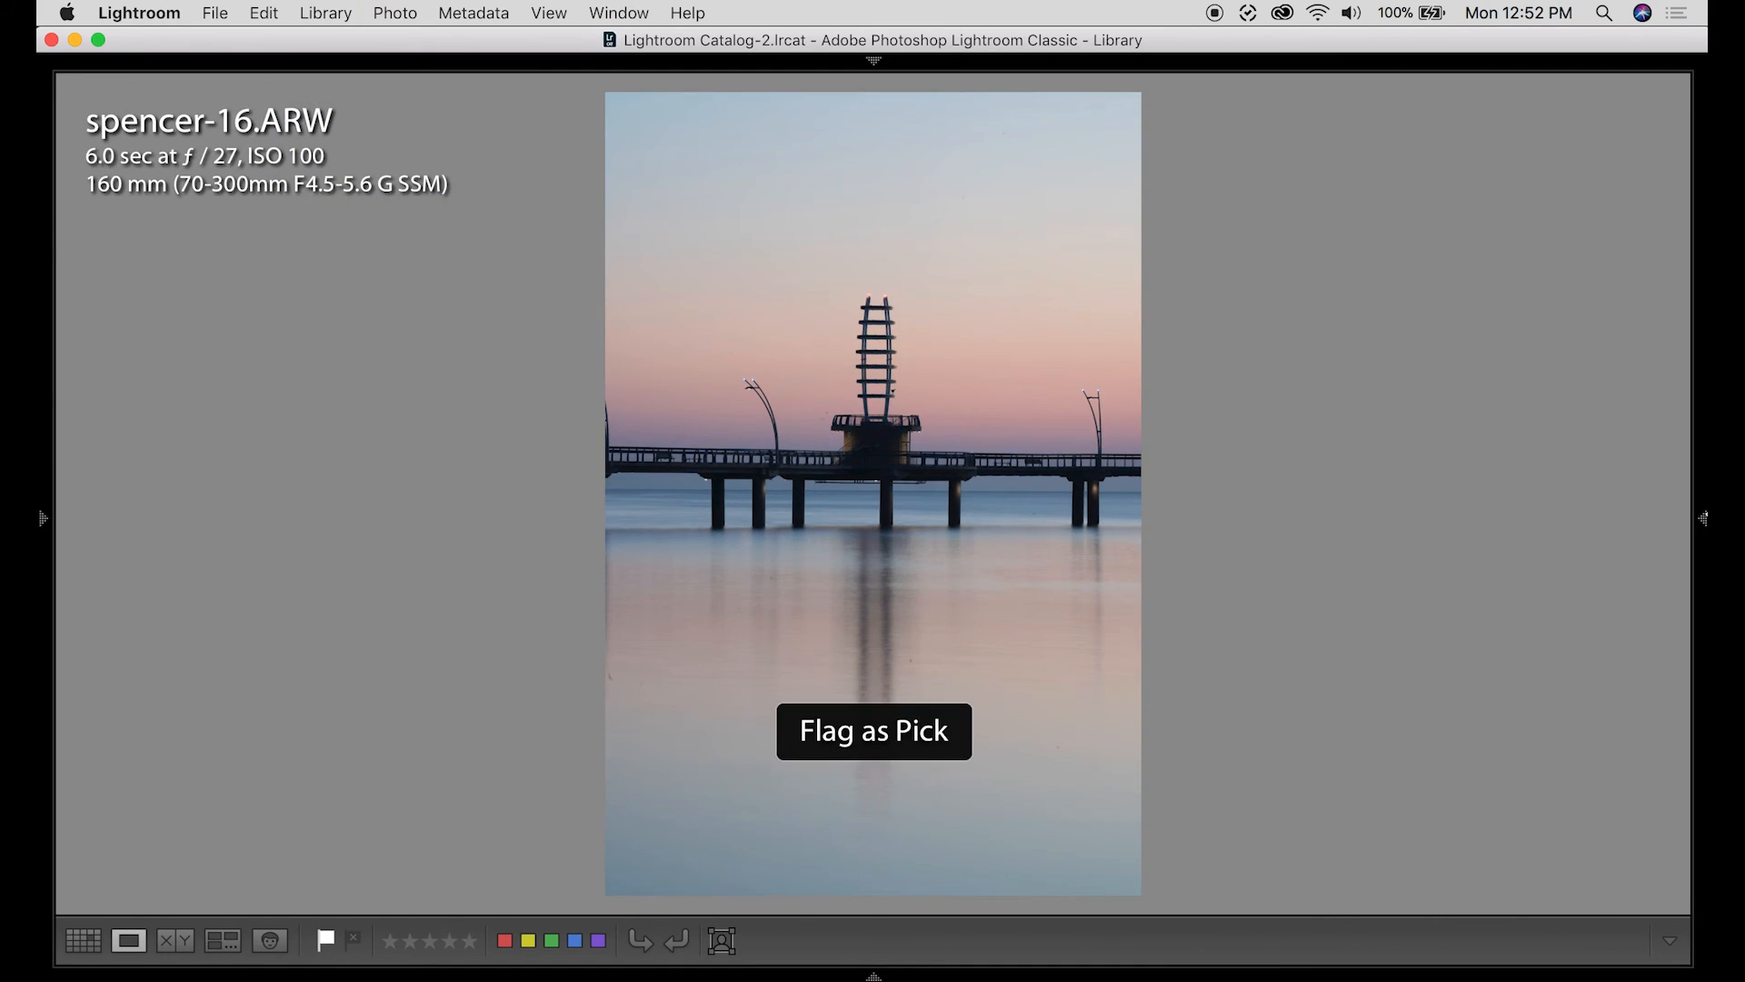
- Compare the shots of the chained post by the water and flag spencer-24.ARW as a pick
{"action": "key", "text": "Right"}
{"action": "key", "text": "Right"}
{"action": "key", "text": "Right"}
{"action": "key", "text": "Right"}
{"action": "key", "text": "Right"}
{"action": "key", "text": "Right"}
{"action": "key", "text": "Right"}
{"action": "key", "text": "Right"}
{"action": "key", "text": "Right"}
{"action": "key", "text": "Right"}
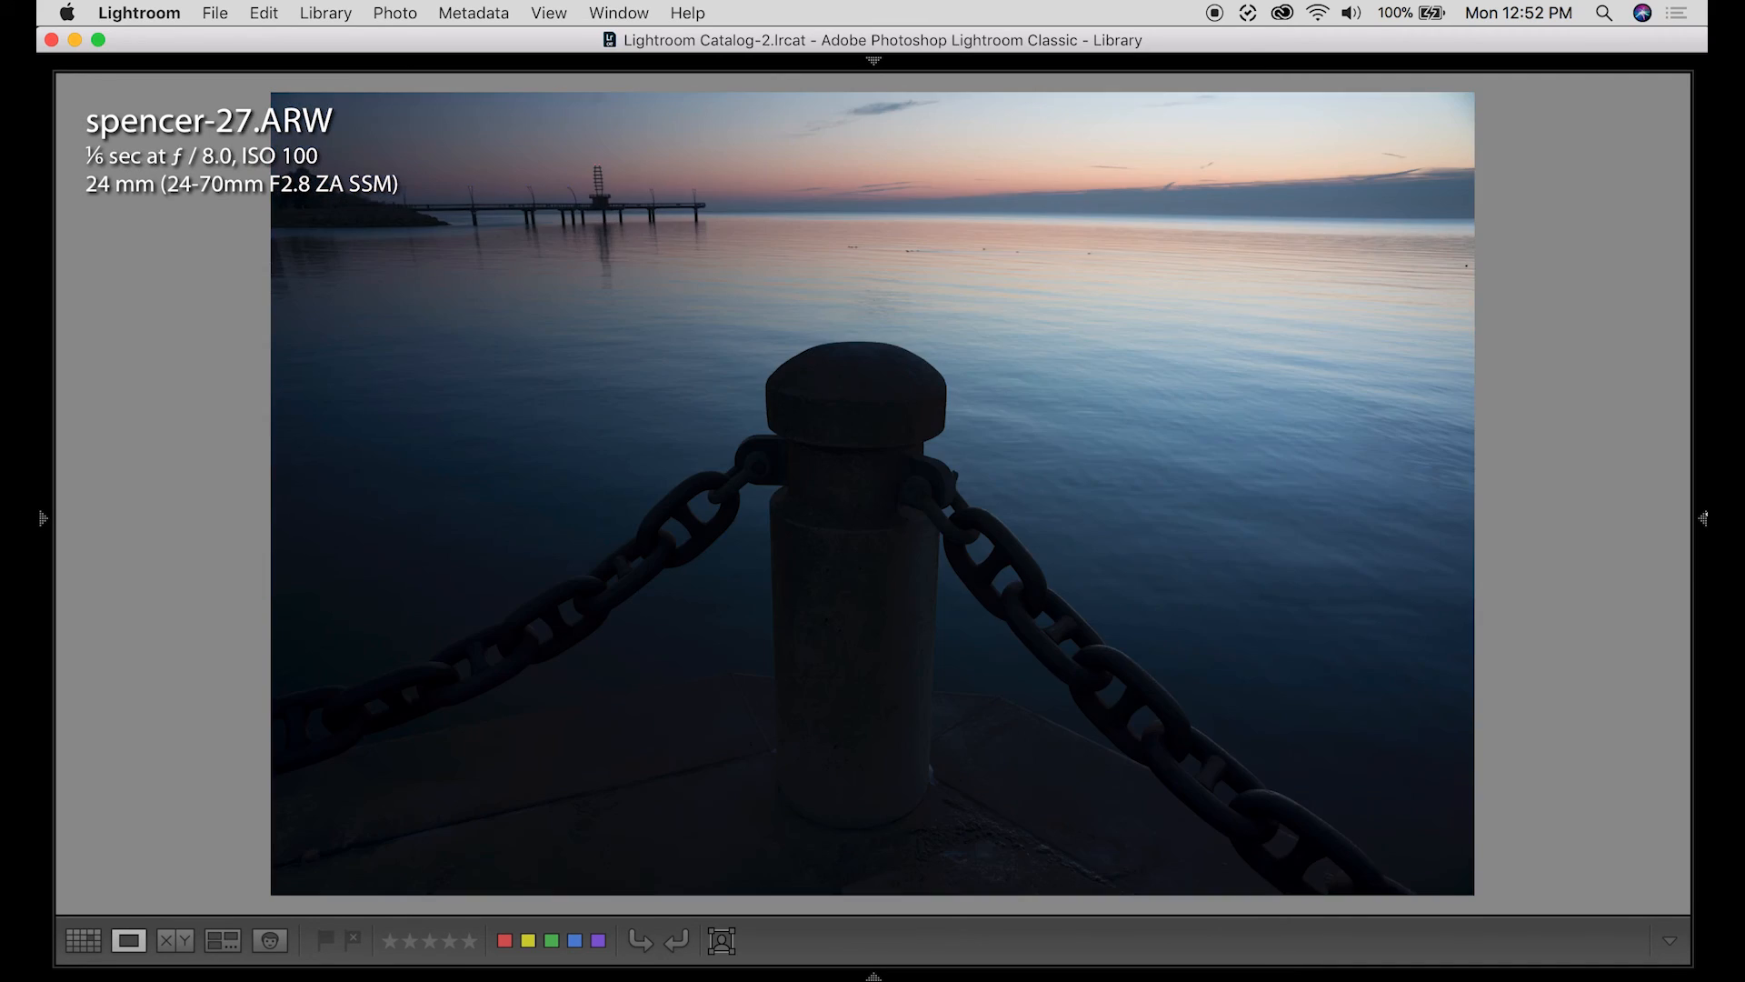
{"action": "key", "text": "Left"}
{"action": "key", "text": "Left"}
{"action": "key", "text": "Left"}
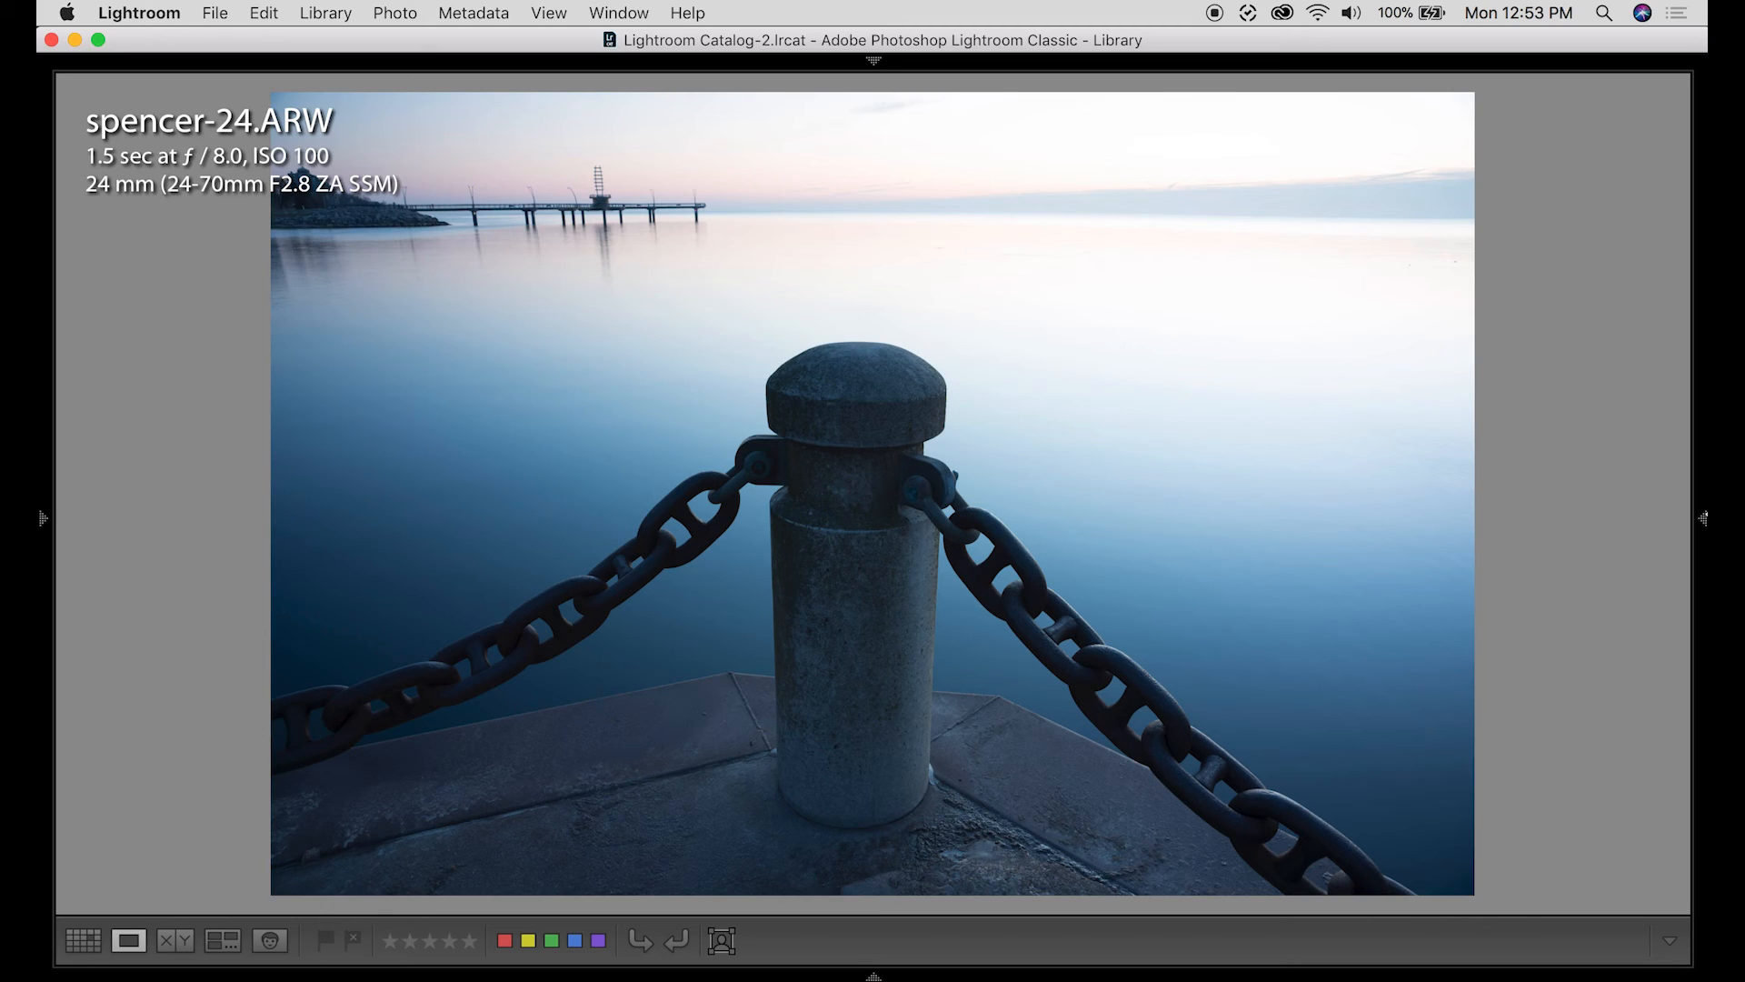
{"action": "key", "text": "p"}
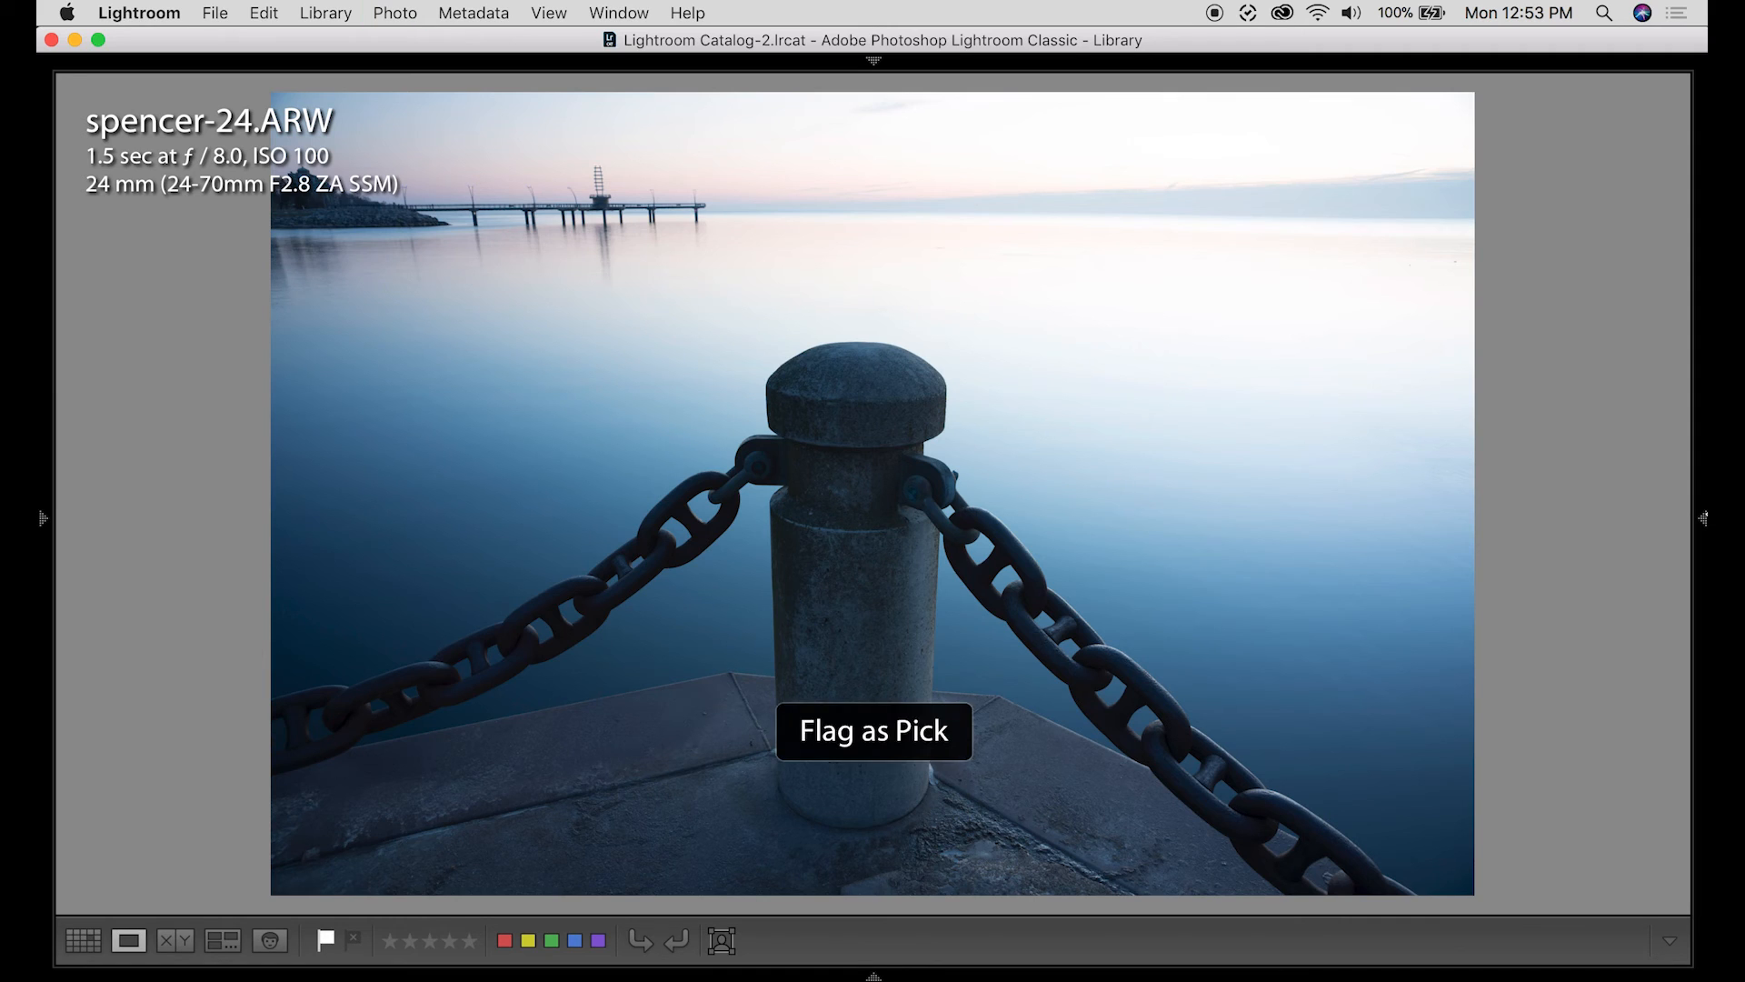
{"action": "key", "text": "p"}
{"action": "key", "text": "p"}
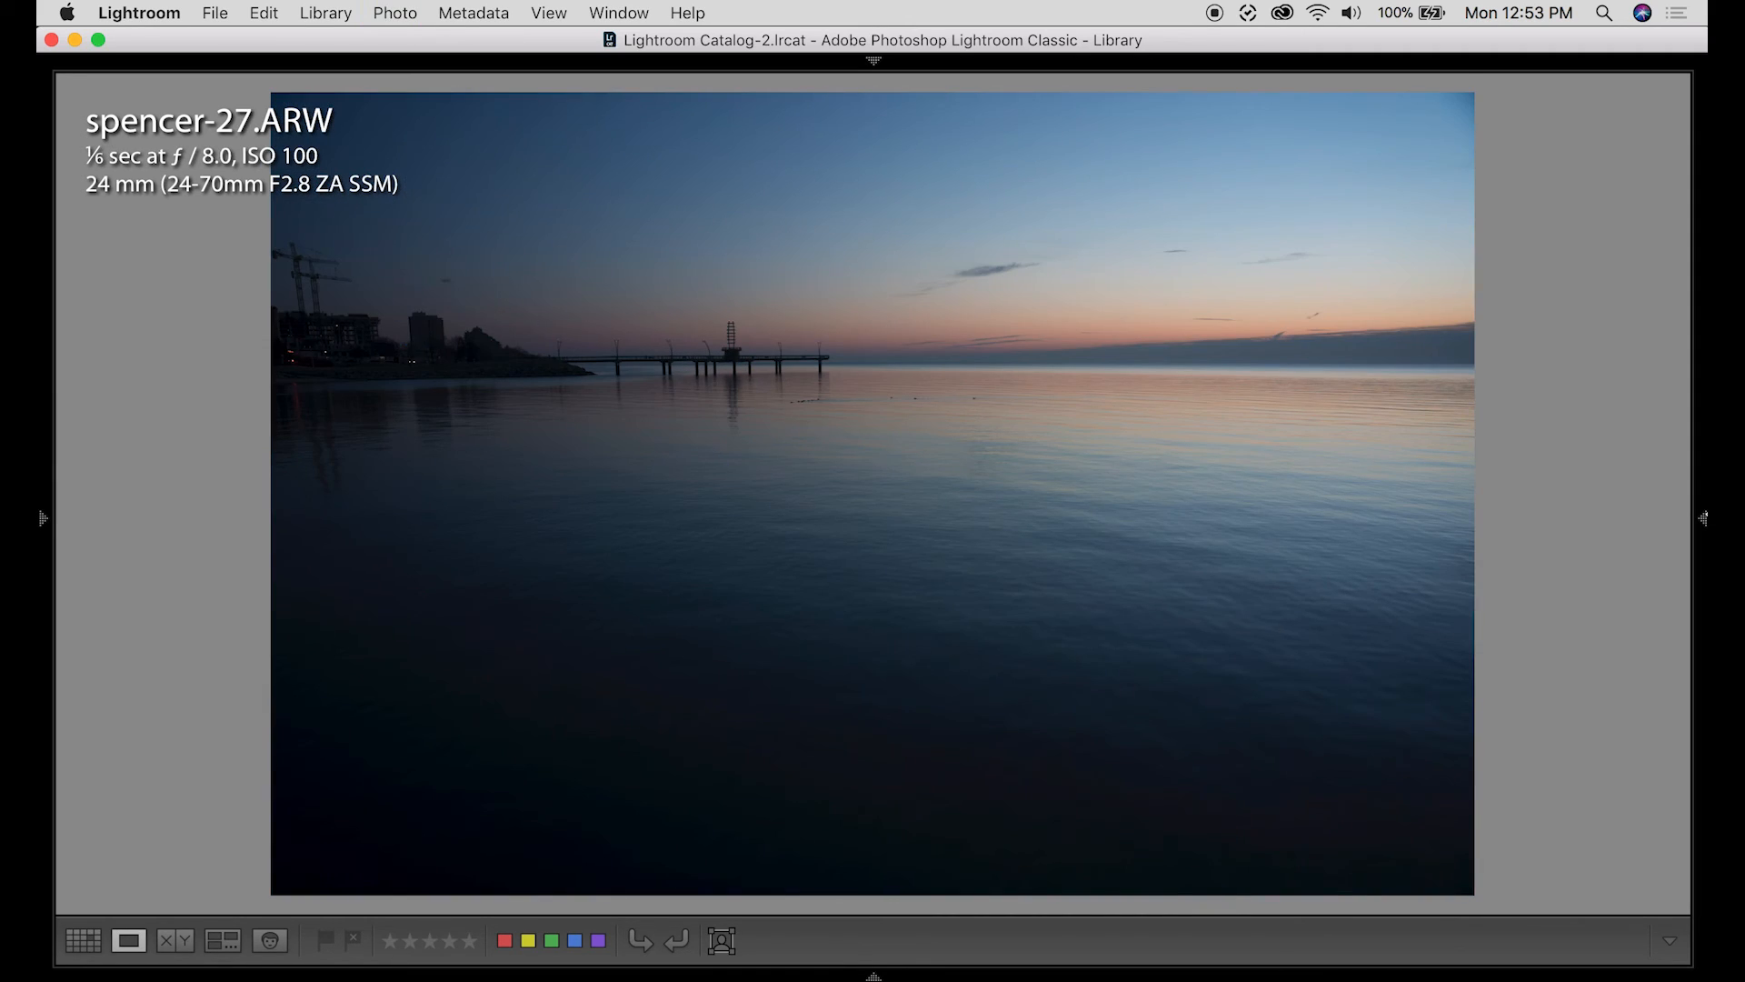
- Continue through the photos from spencer-27.ARW onward, flagging the best as picks
{"action": "key", "text": "Right"}
{"action": "key", "text": "Left"}
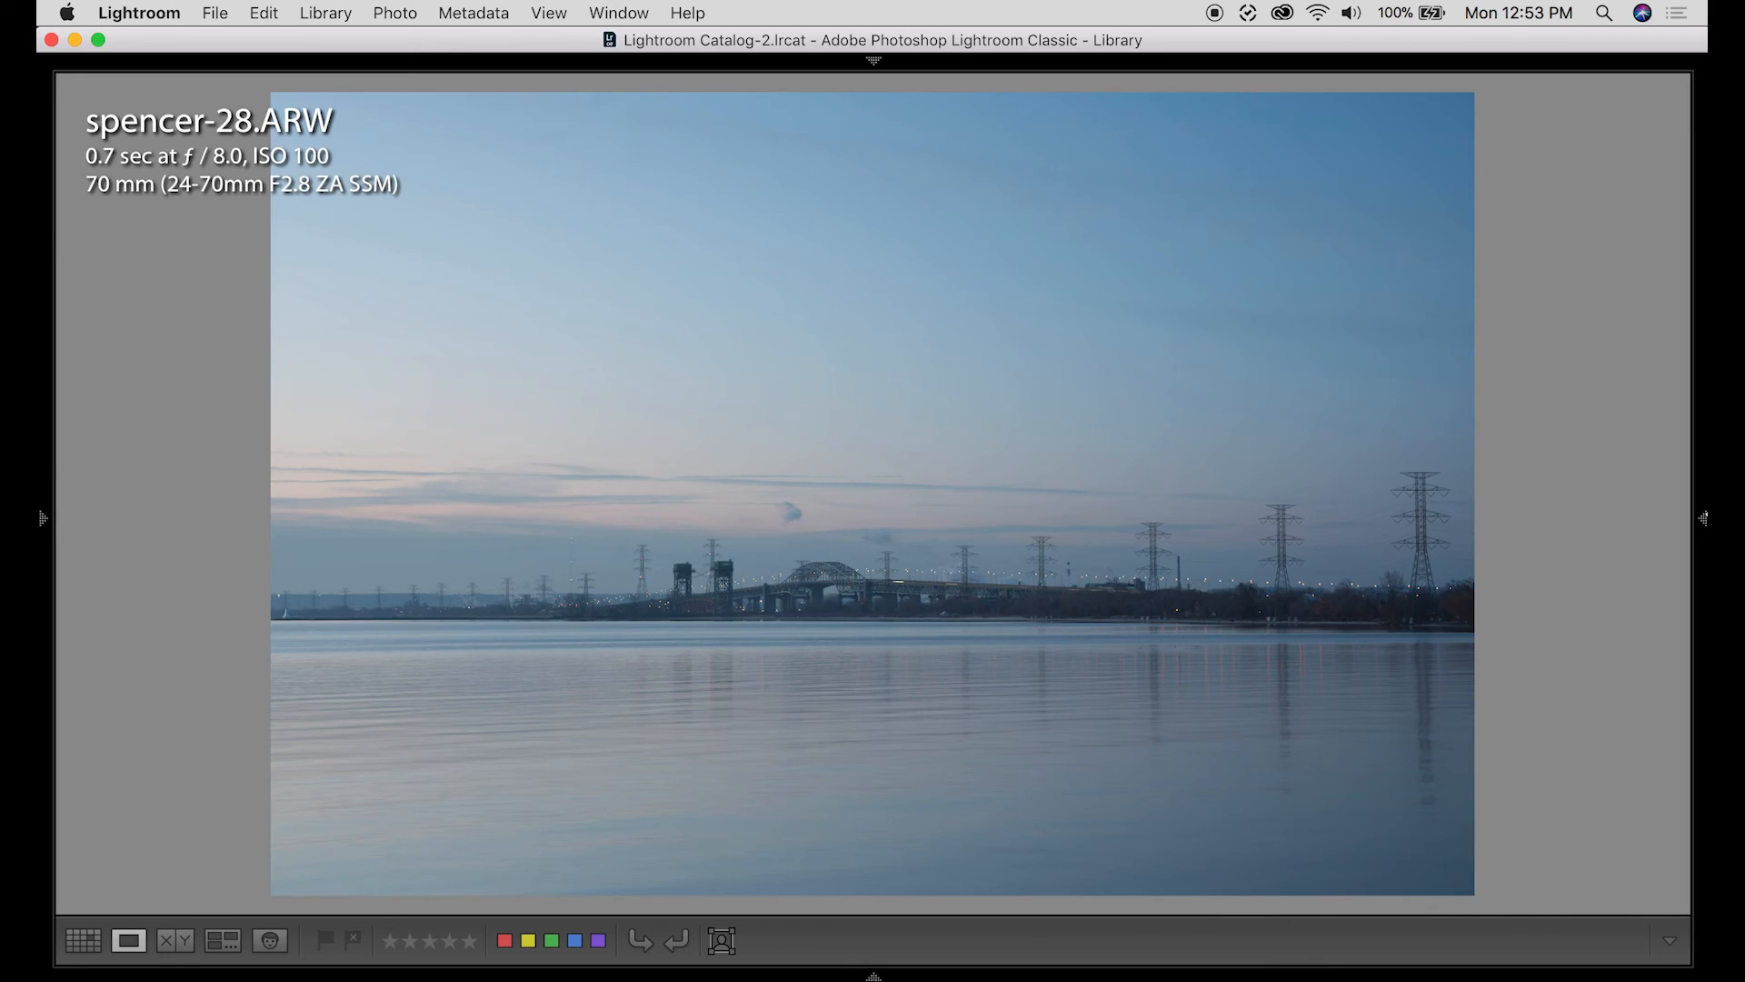
{"action": "key", "text": "Right"}
{"action": "key", "text": "p"}
{"action": "key", "text": "Right"}
{"action": "key", "text": "Right"}
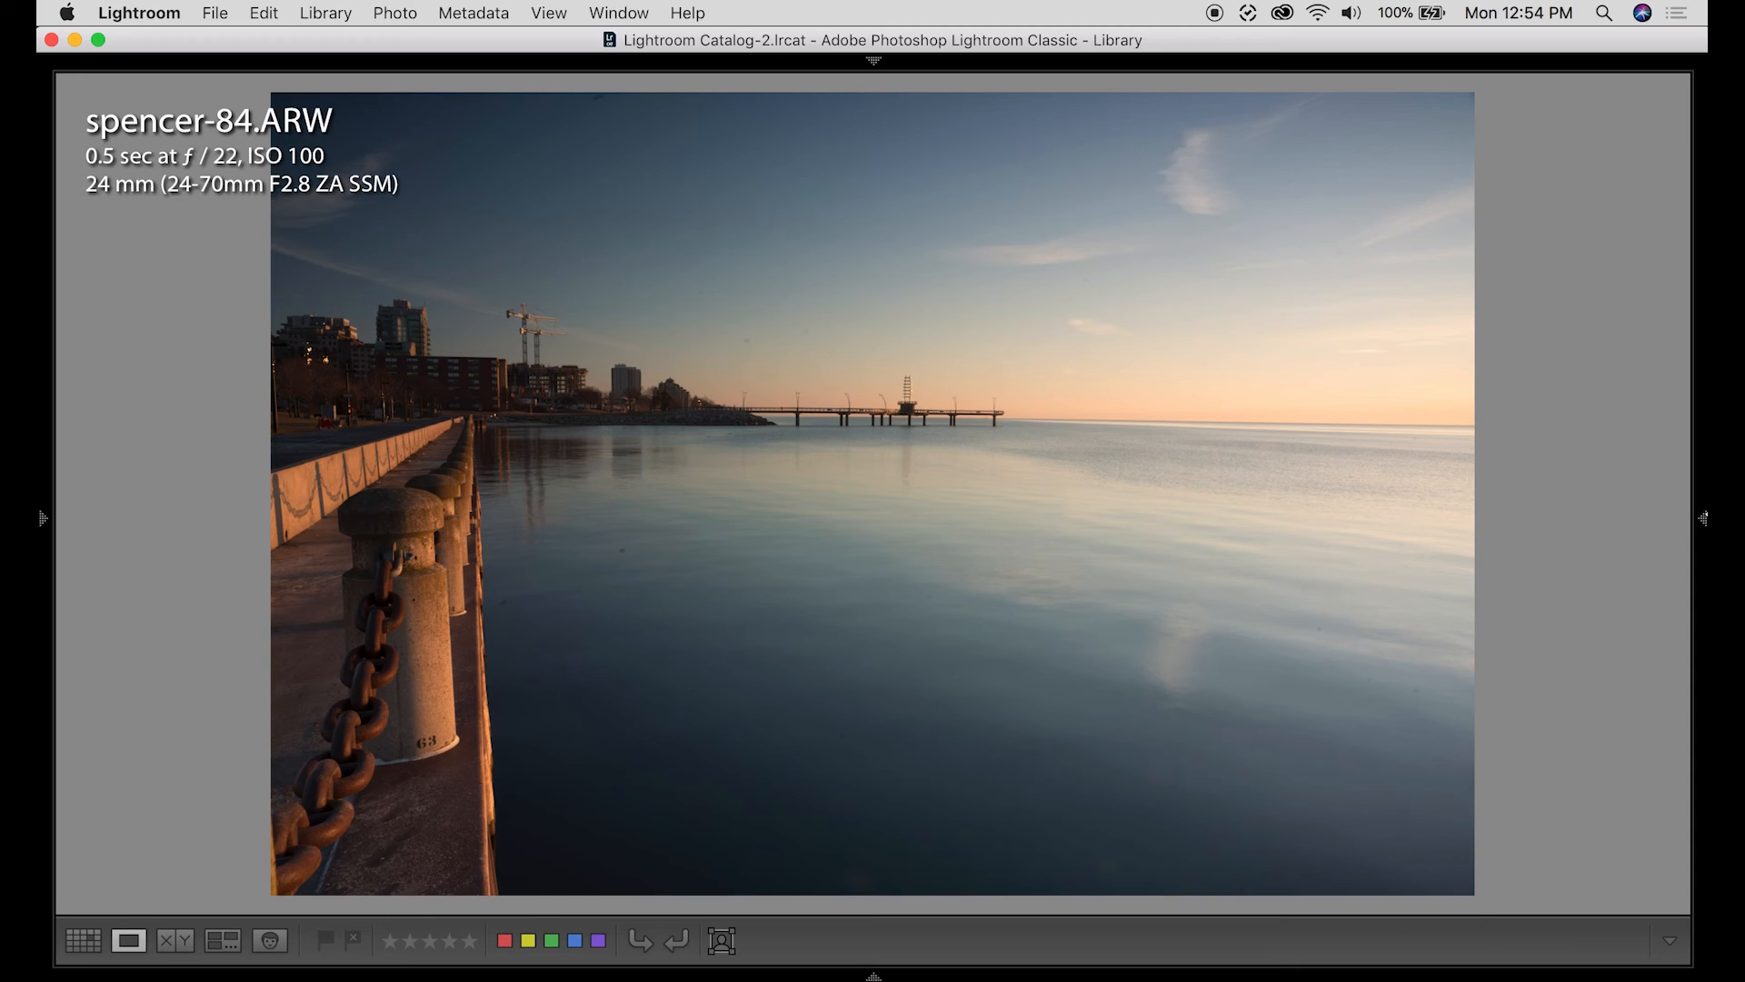
- Filter the previous import to show only the photos flagged as picks and select all of them
{"action": "key", "text": "shift+Tab"}
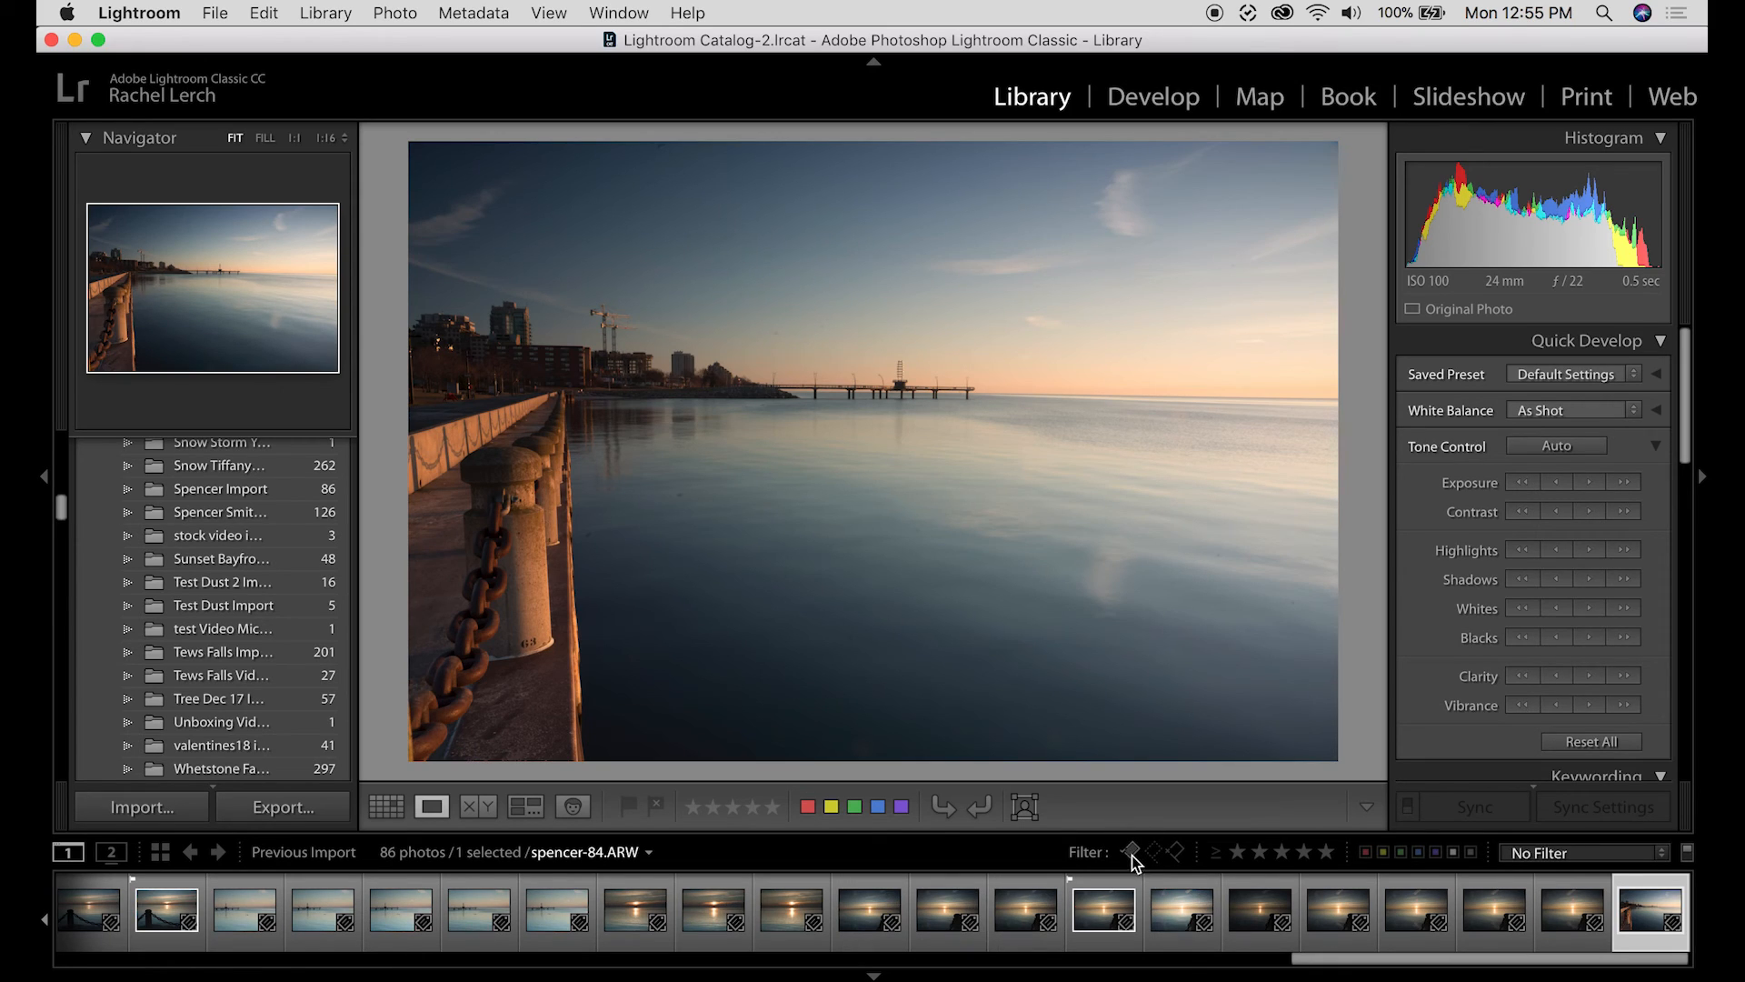
{"action": "left_click", "coordinate": [1131, 852]}
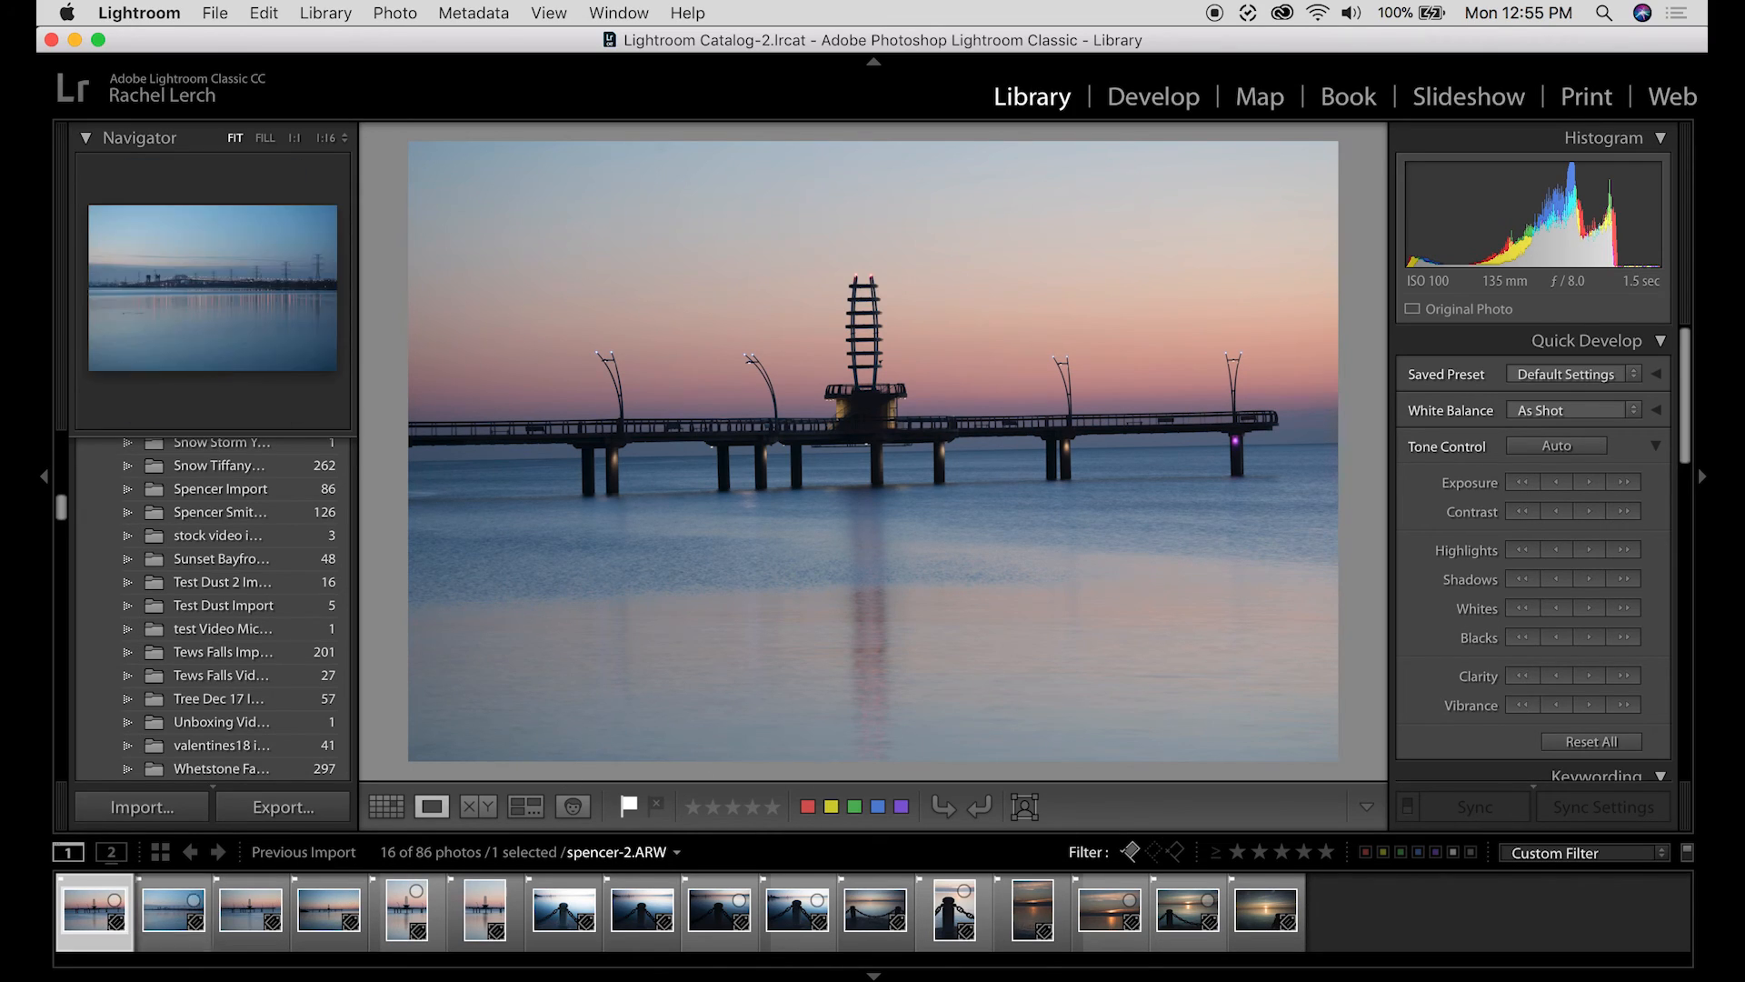
{"action": "left_click", "coordinate": [1260, 945]}
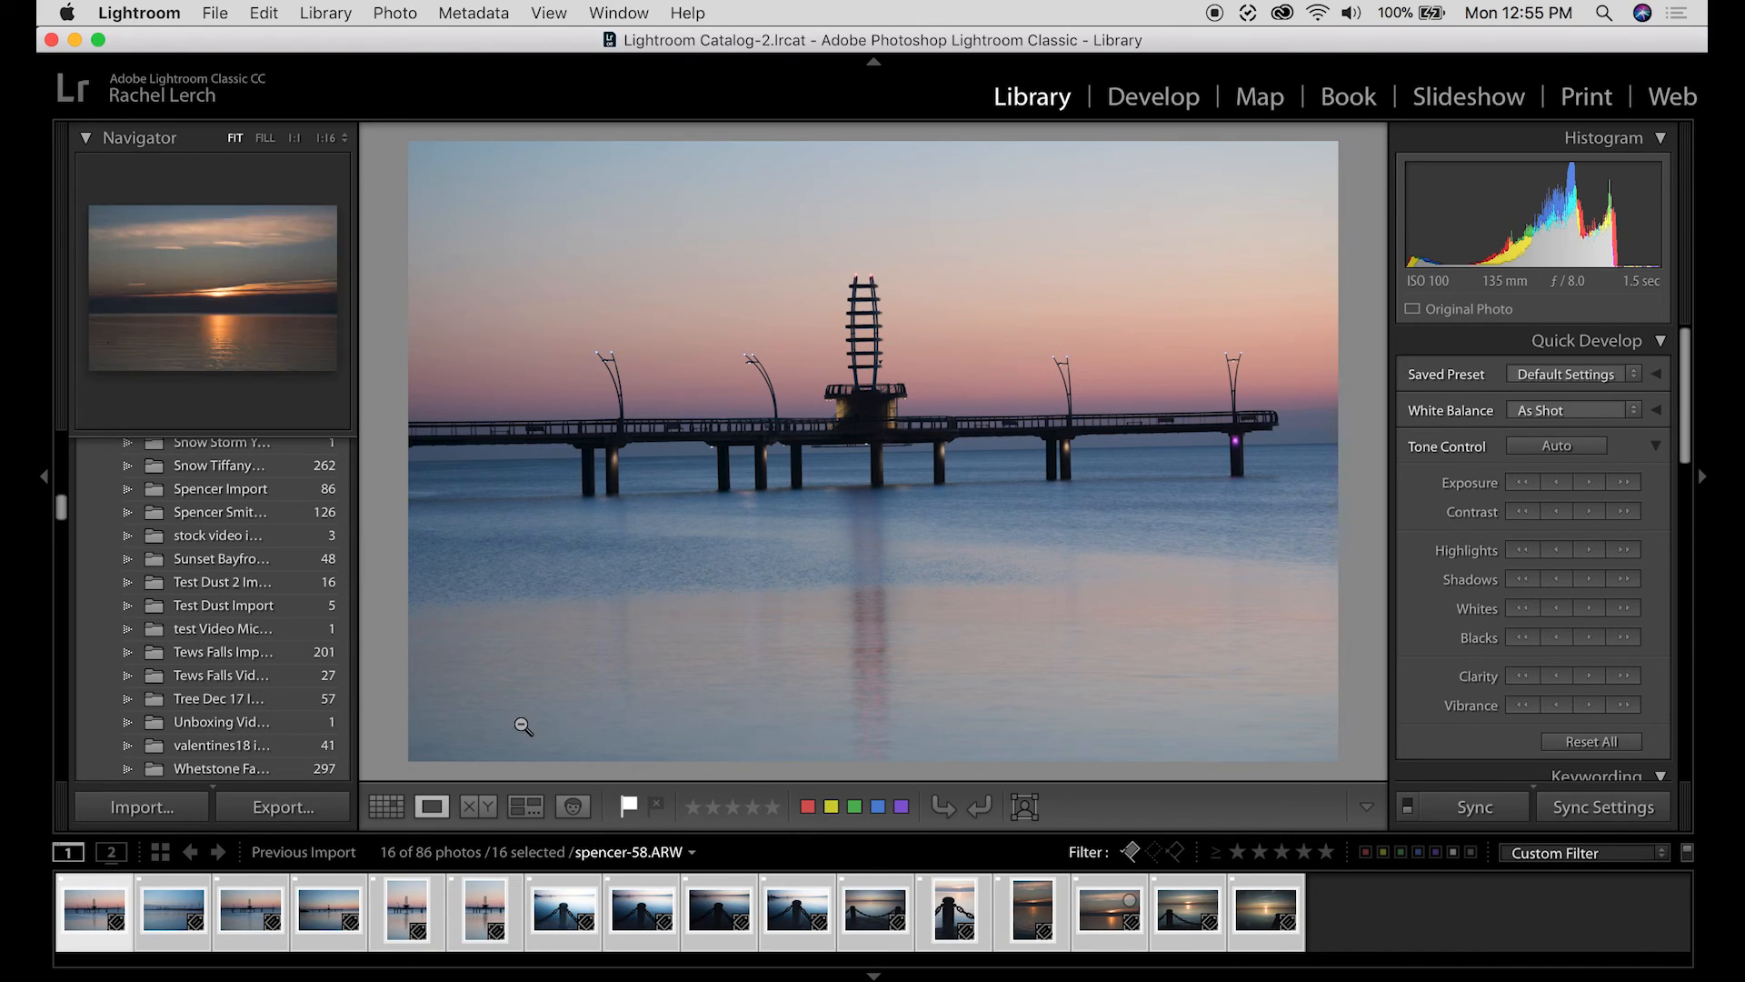
- Create a collection named Spencer Collection that includes the selected photos and syncs with Lightroom CC
{"action": "scroll", "coordinate": [294, 666], "scroll_direction": "down", "scroll_amount": 8}
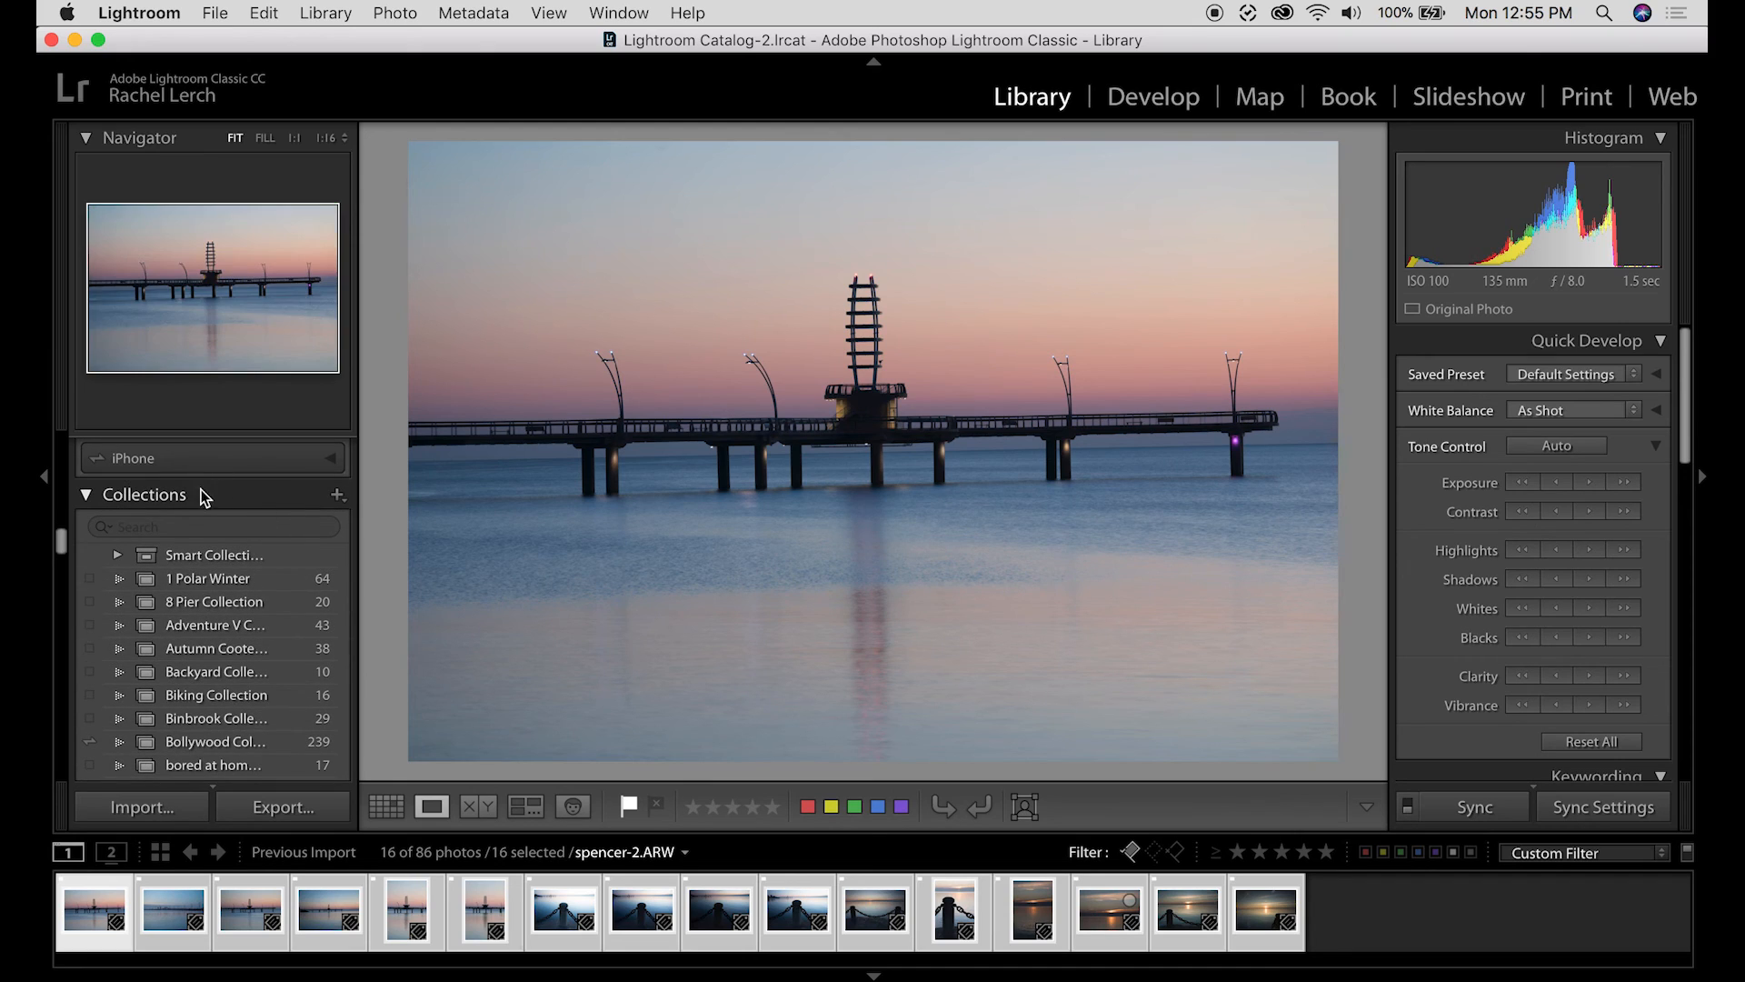
{"action": "left_click", "coordinate": [336, 498]}
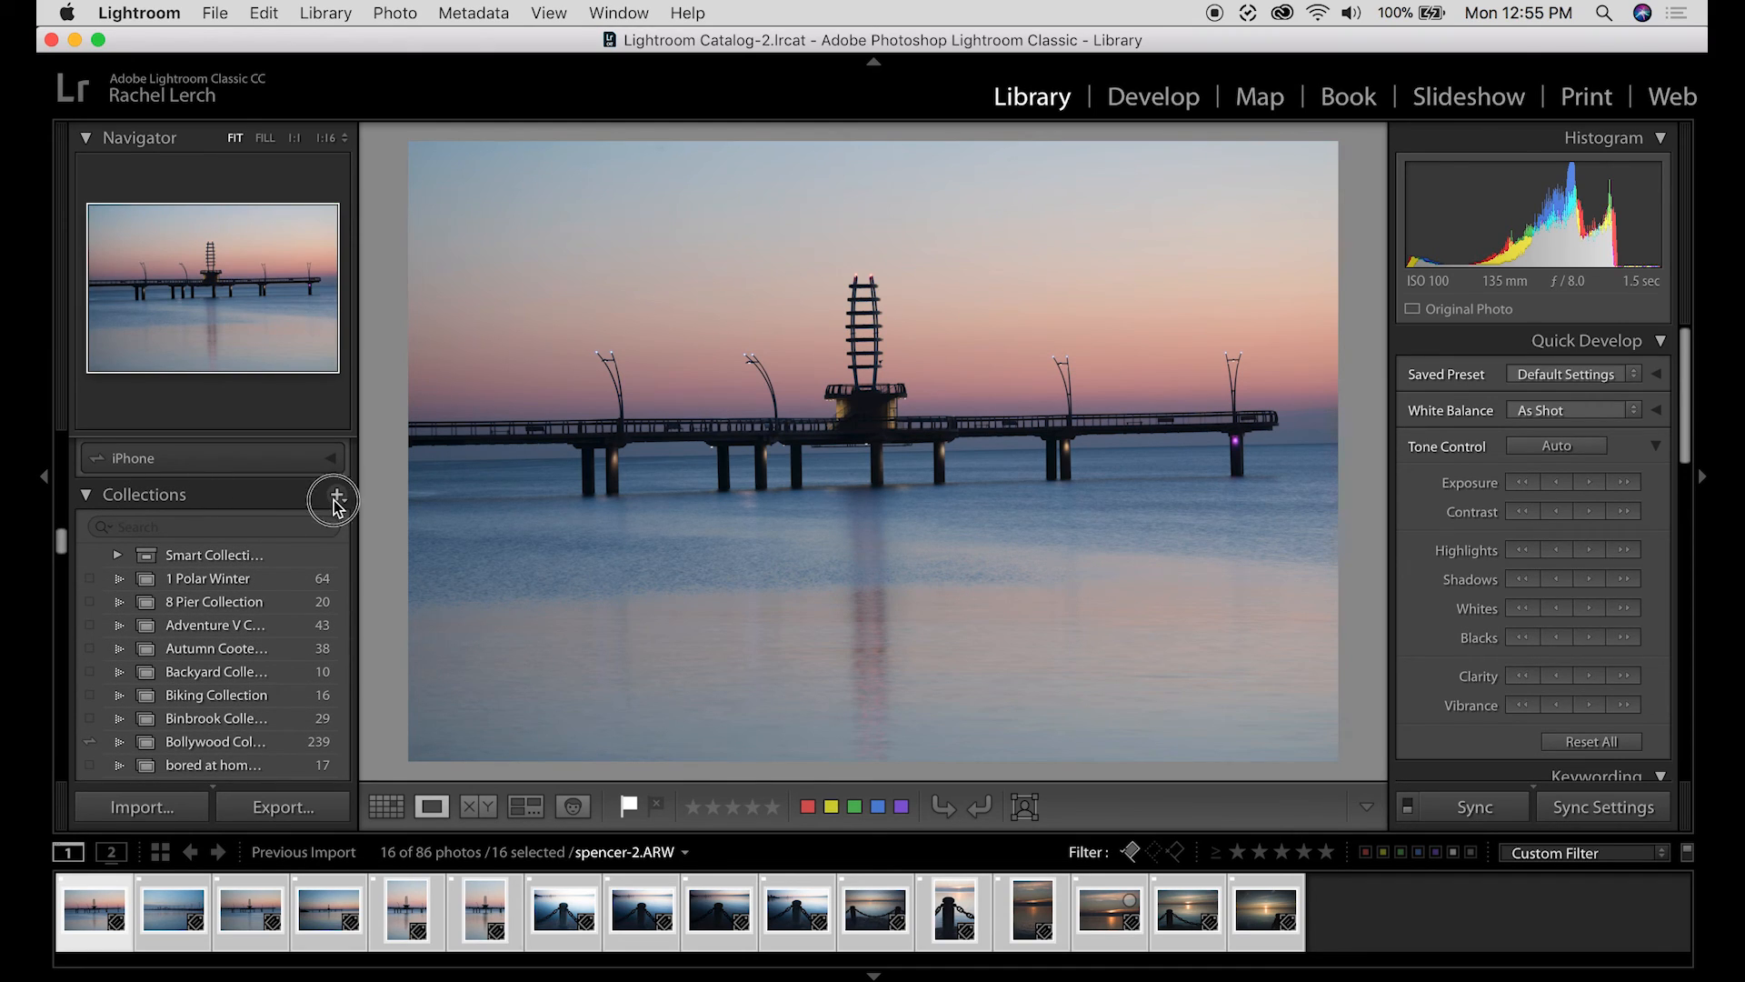
{"action": "left_click", "coordinate": [361, 520]}
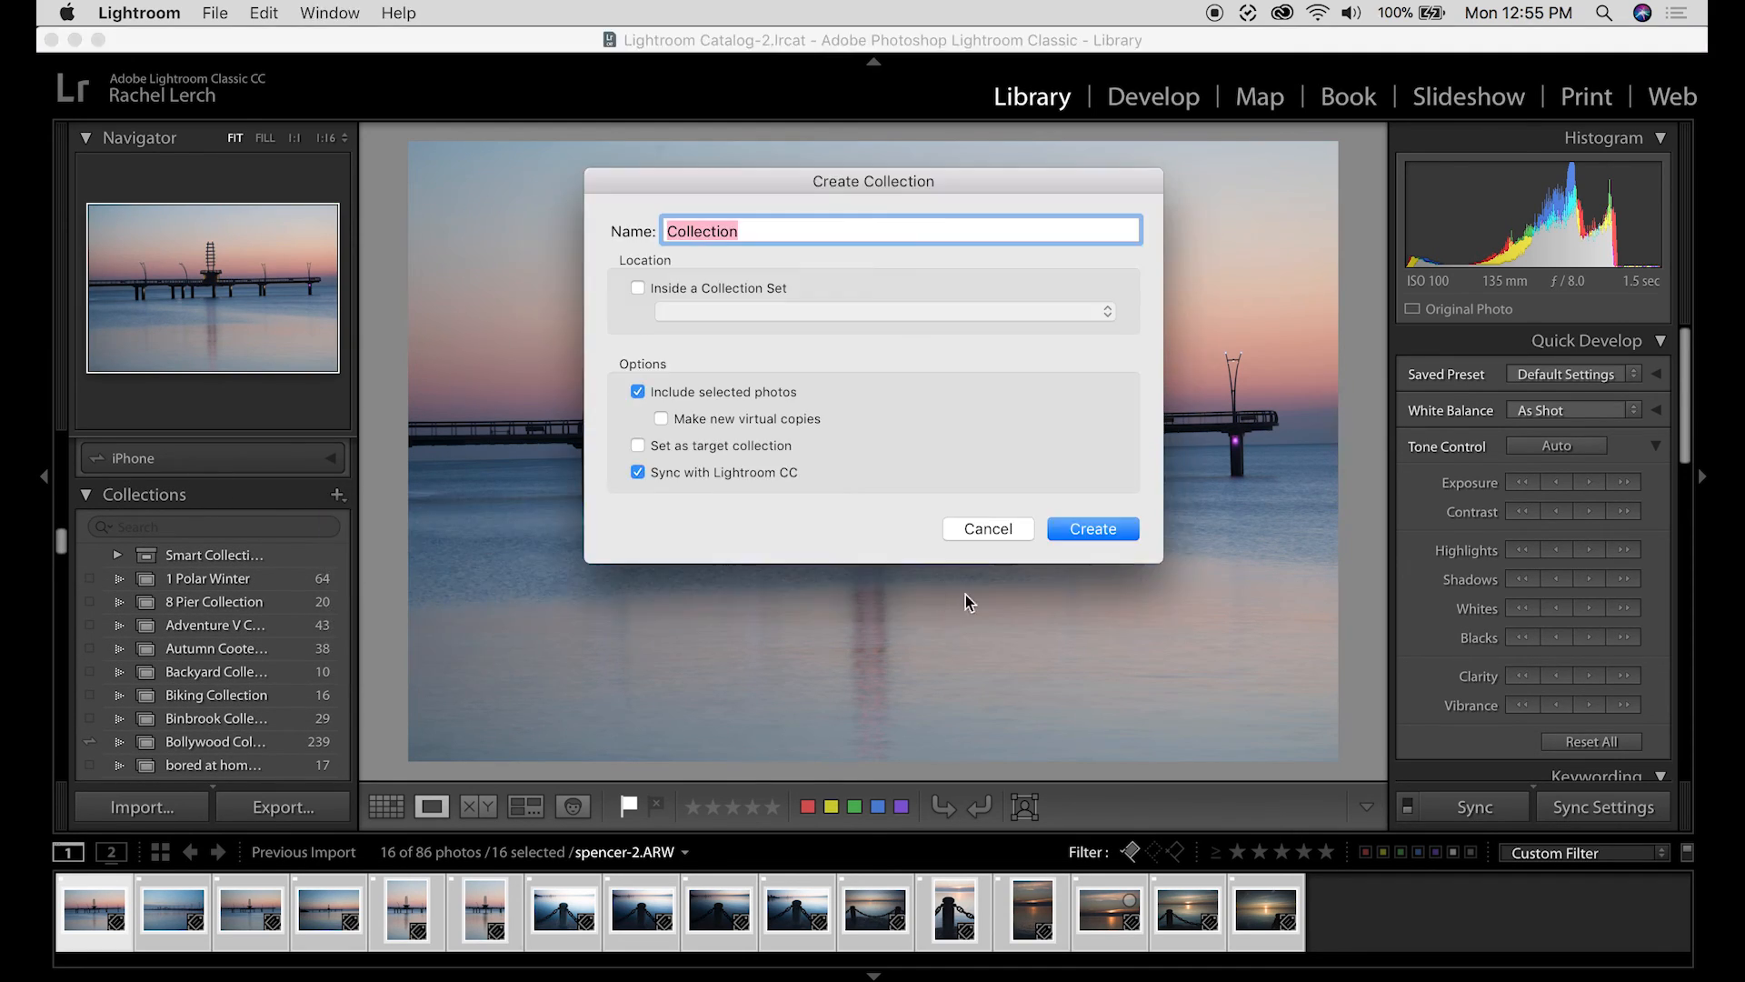
{"action": "left_click", "coordinate": [671, 235]}
{"action": "type", "text": "Spencer"}
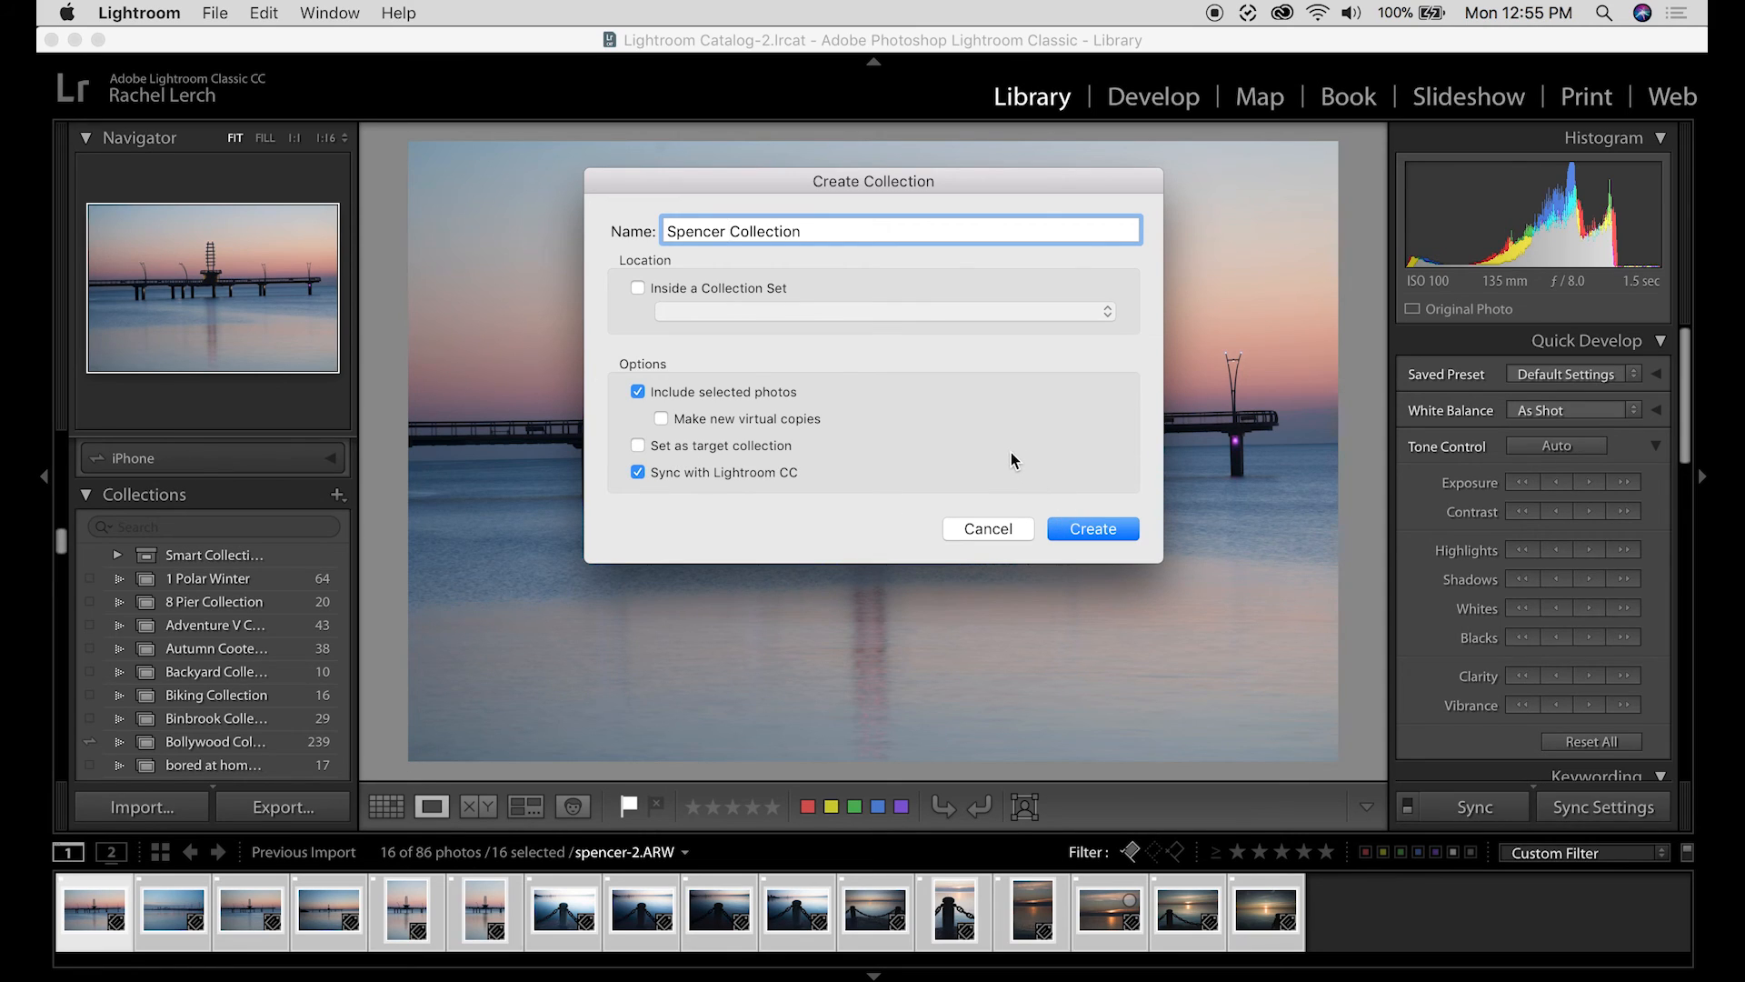
{"action": "left_click", "coordinate": [1086, 532]}
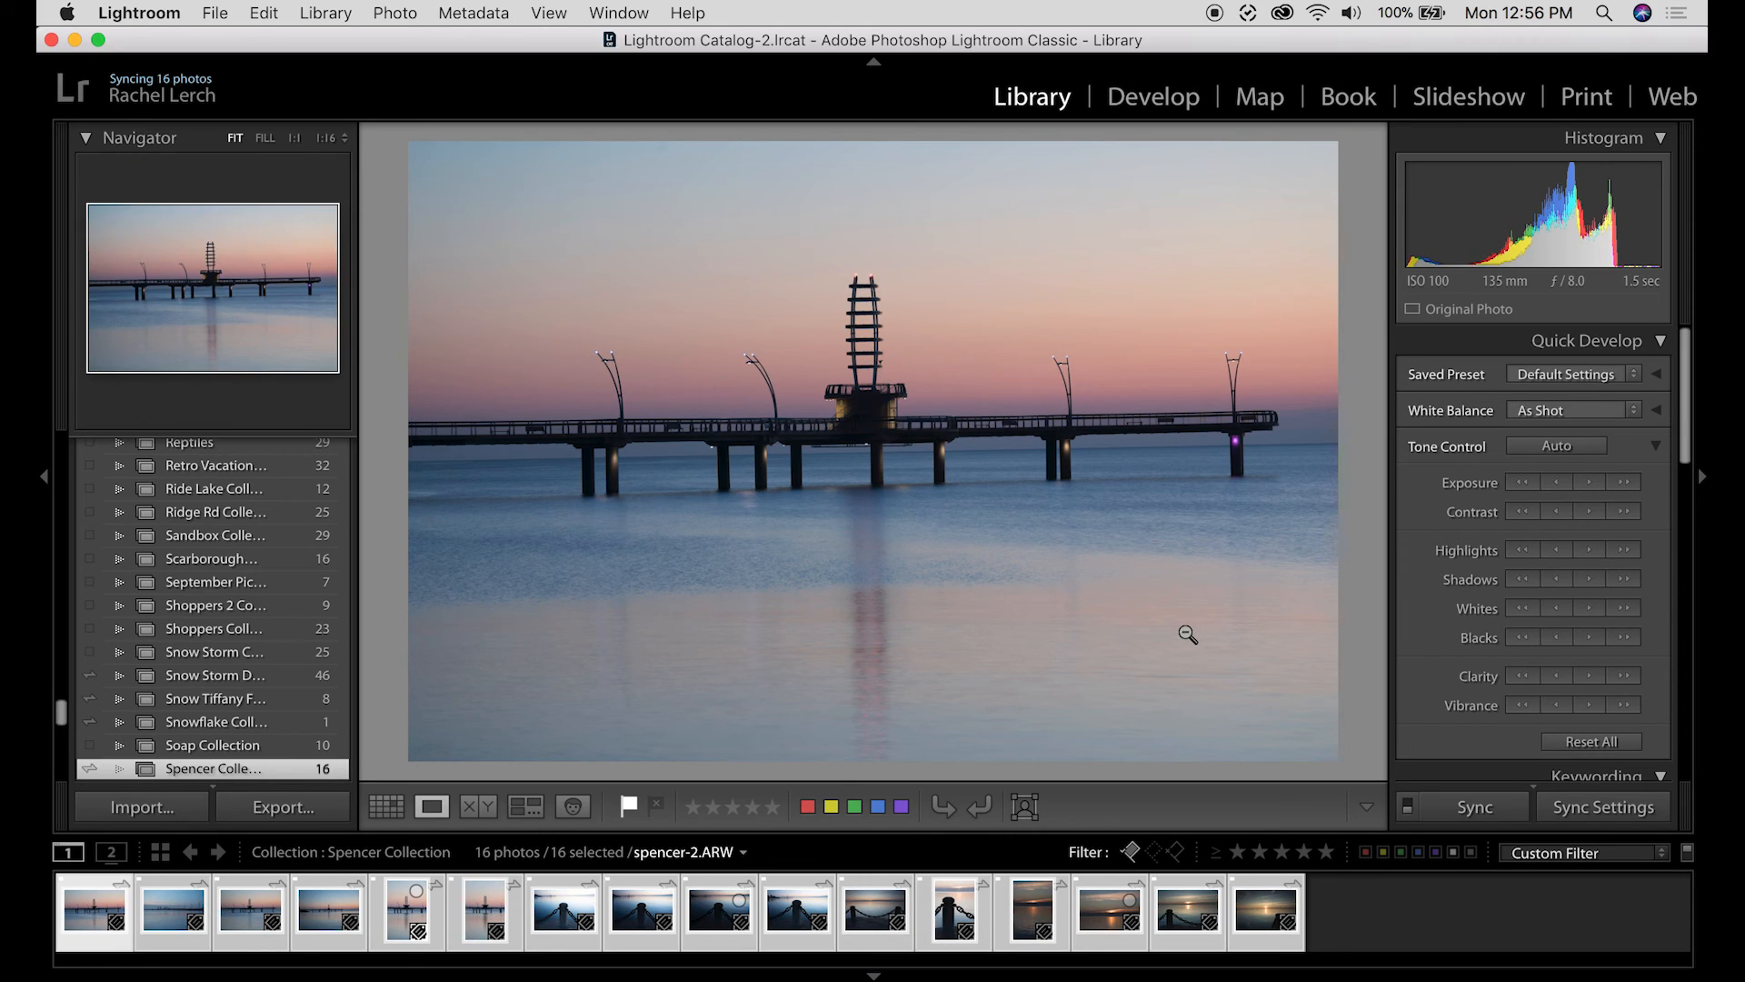
- Apply Auto tone to spencer-2.ARW in the Develop module and adjust Exposure to +0.75 and Contrast to -10
{"action": "left_click", "coordinate": [95, 945]}
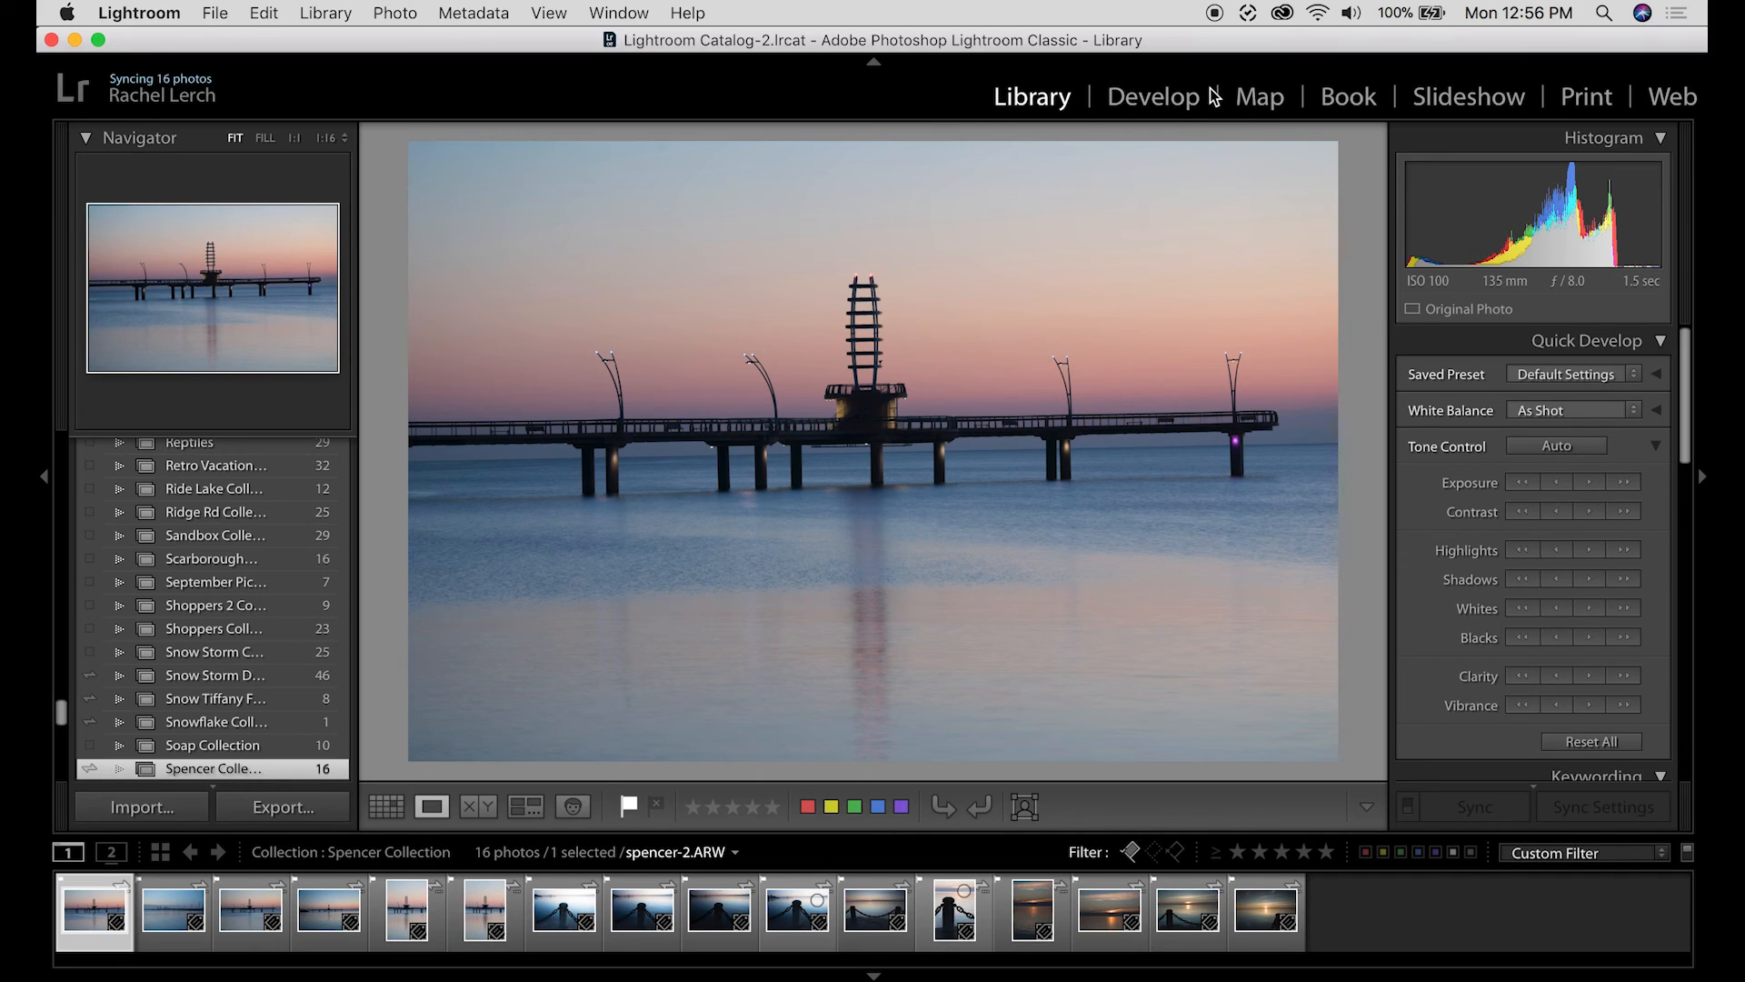
{"action": "left_click", "coordinate": [1154, 103]}
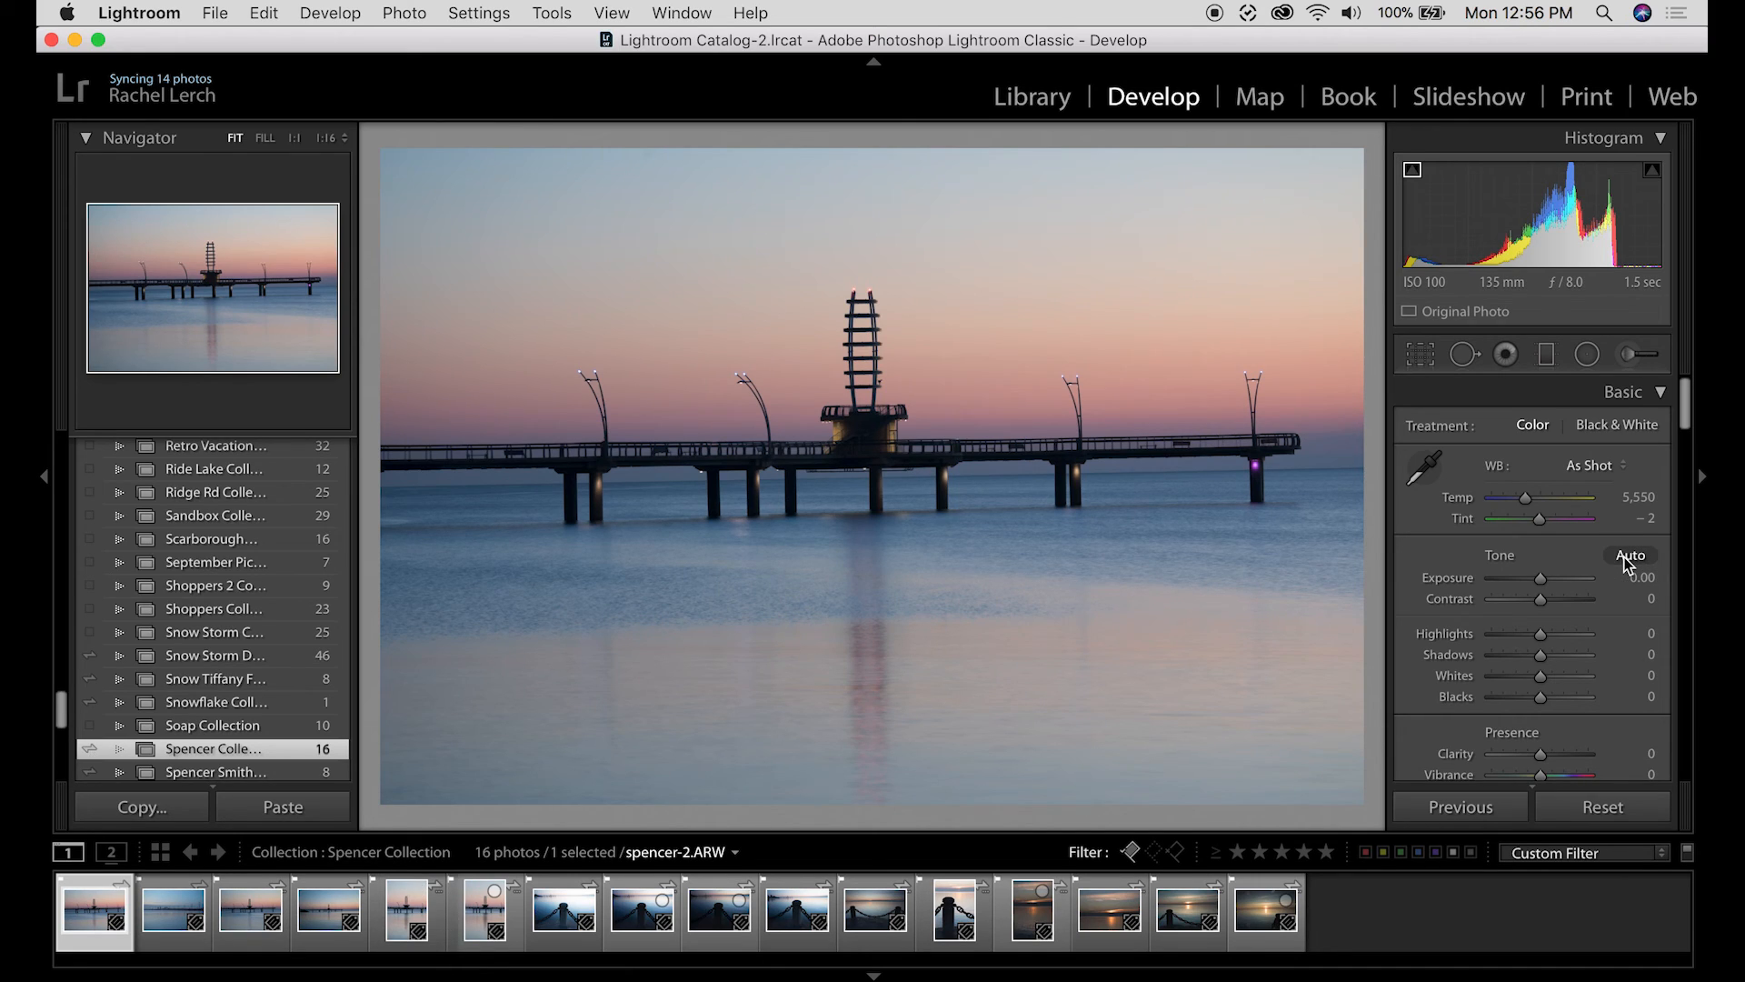
{"action": "left_click", "coordinate": [1628, 558]}
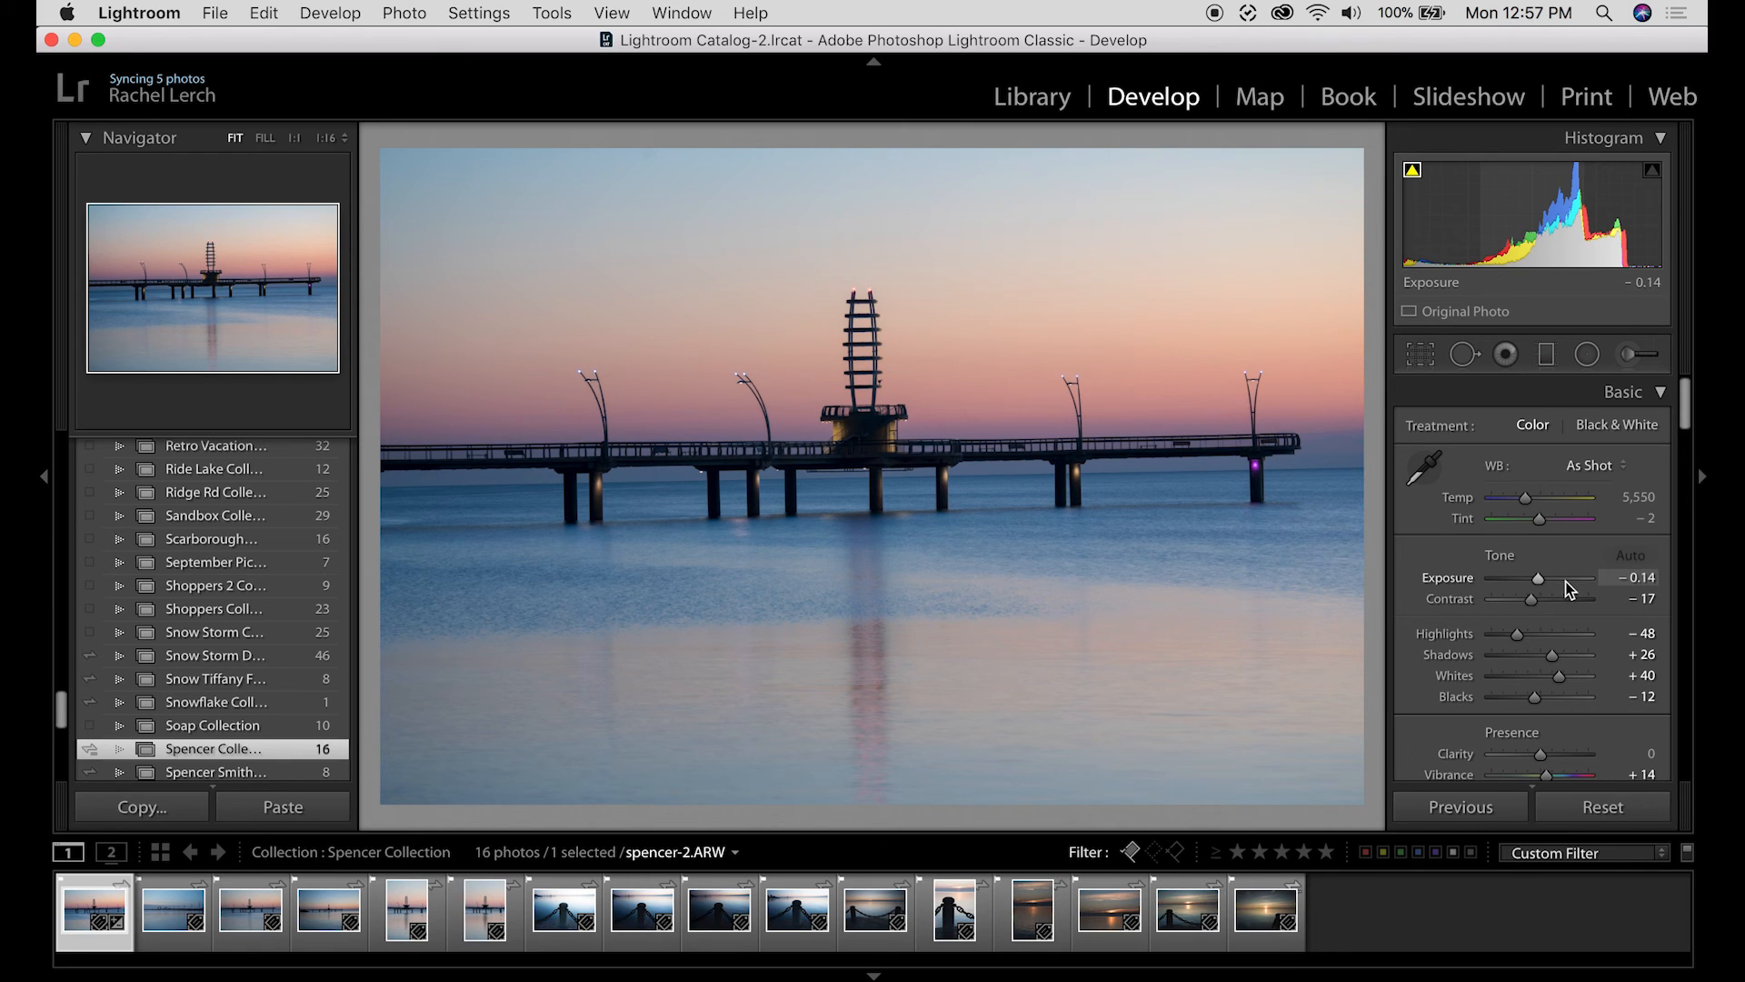
{"action": "left_click_drag", "start_coordinate": [1540, 580], "coordinate": [1535, 598]}
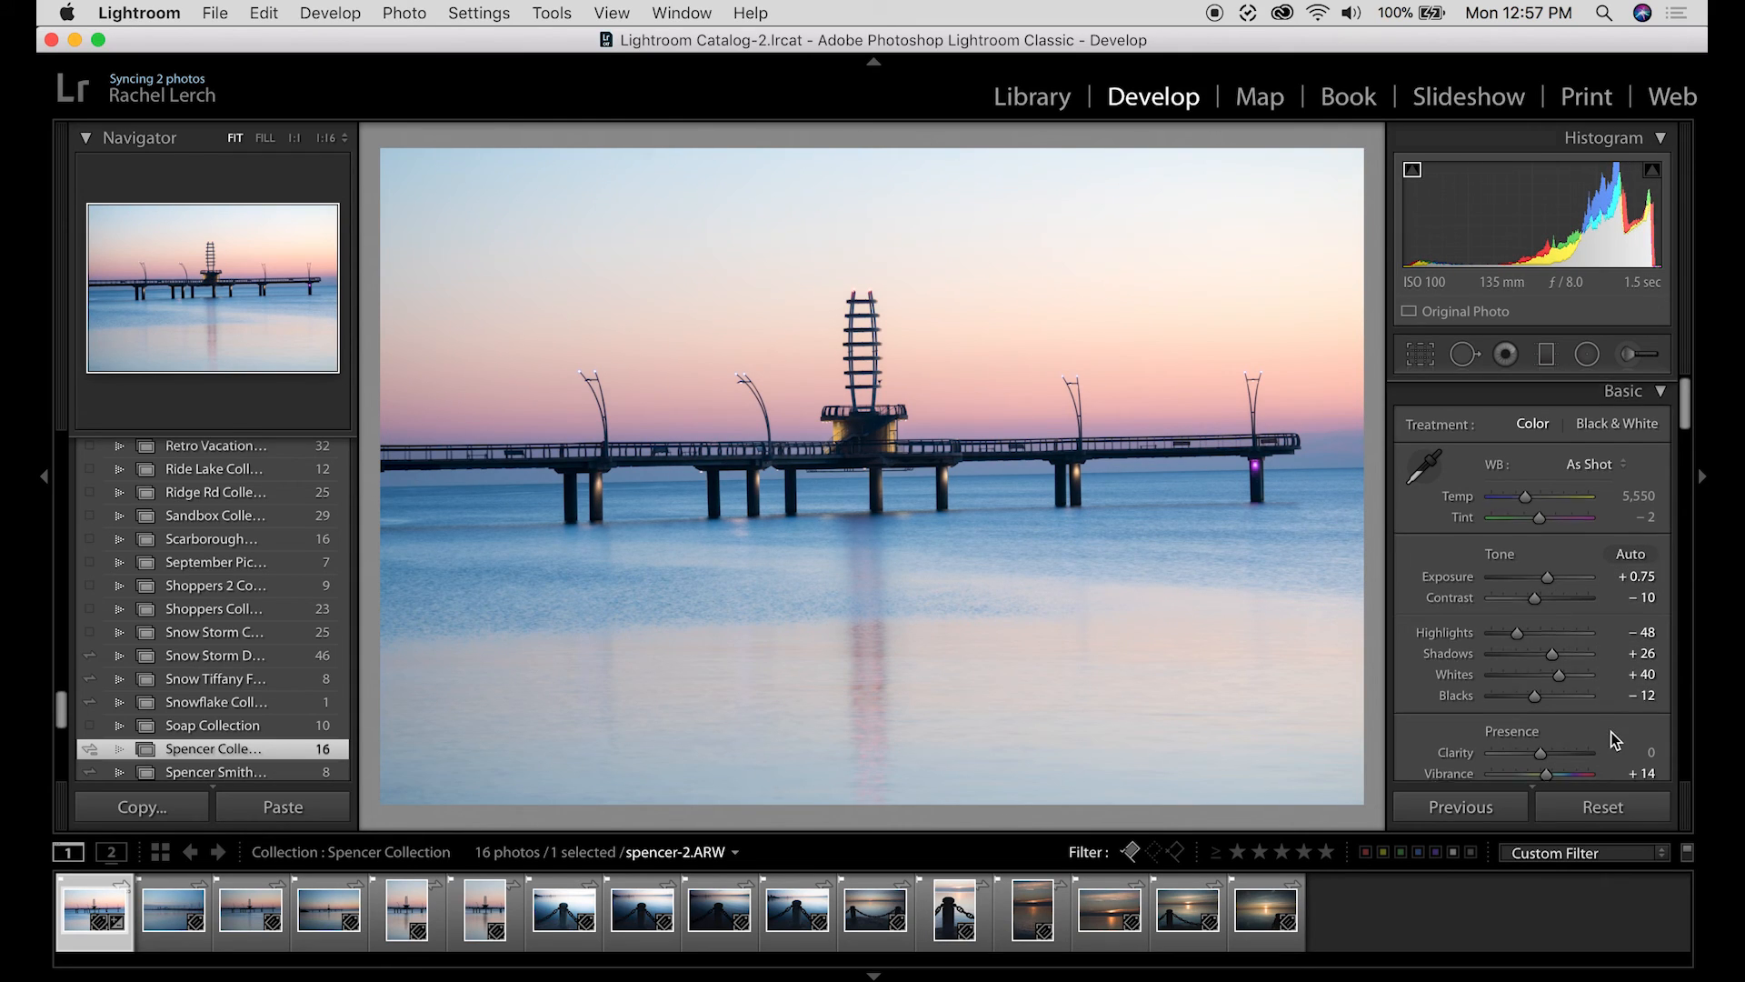
- Remove chromatic aberration and enable lens profile corrections for spencer-2.ARW
{"action": "scroll", "coordinate": [1611, 733], "scroll_direction": "down", "scroll_amount": 3}
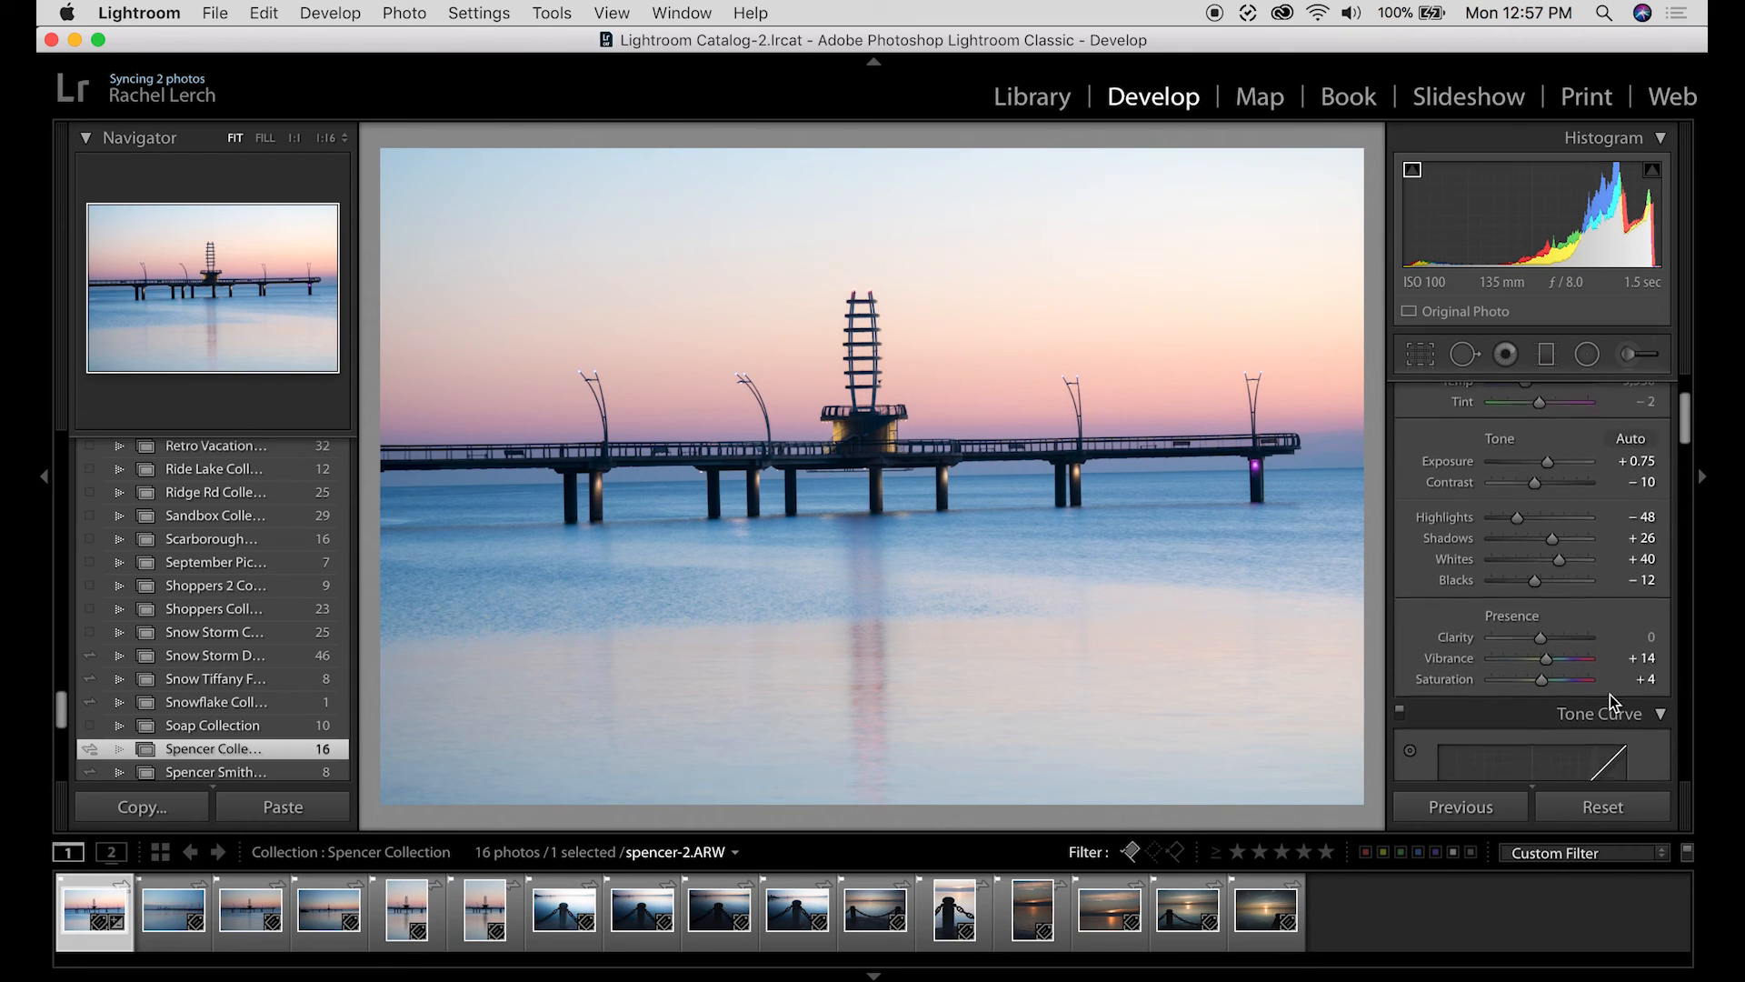
{"action": "scroll", "coordinate": [1610, 702], "scroll_direction": "down", "scroll_amount": 10}
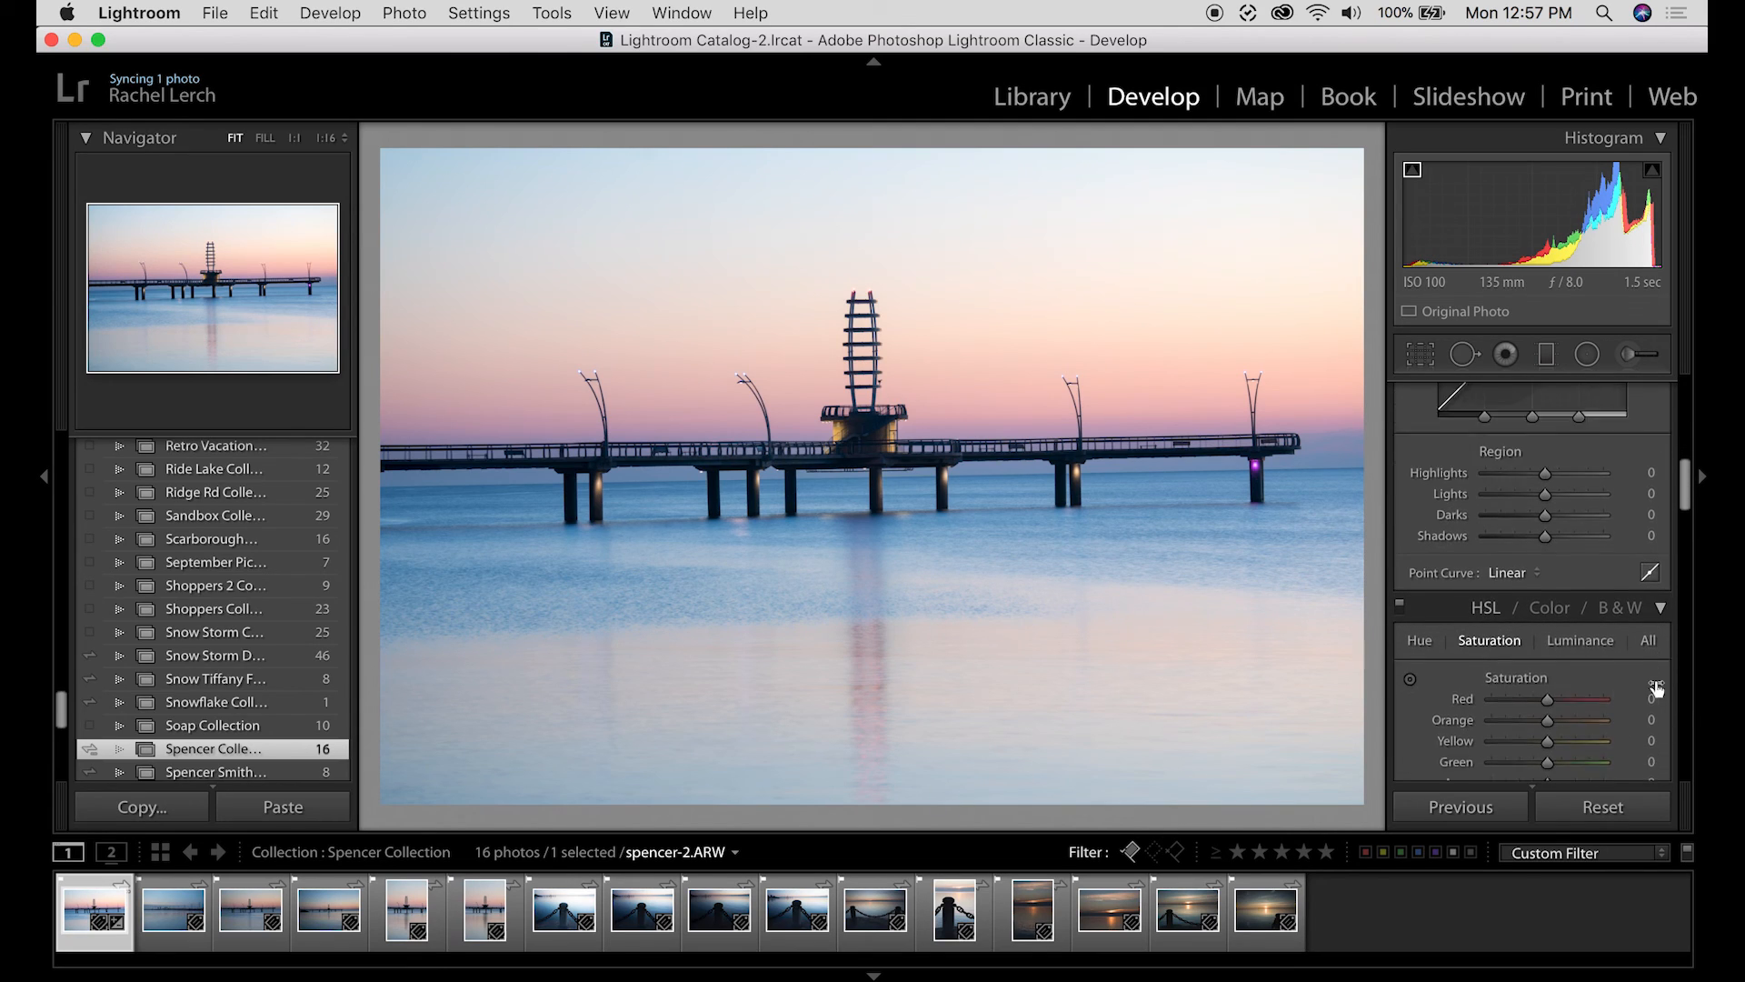
{"action": "scroll", "coordinate": [1653, 681], "scroll_direction": "down", "scroll_amount": 3}
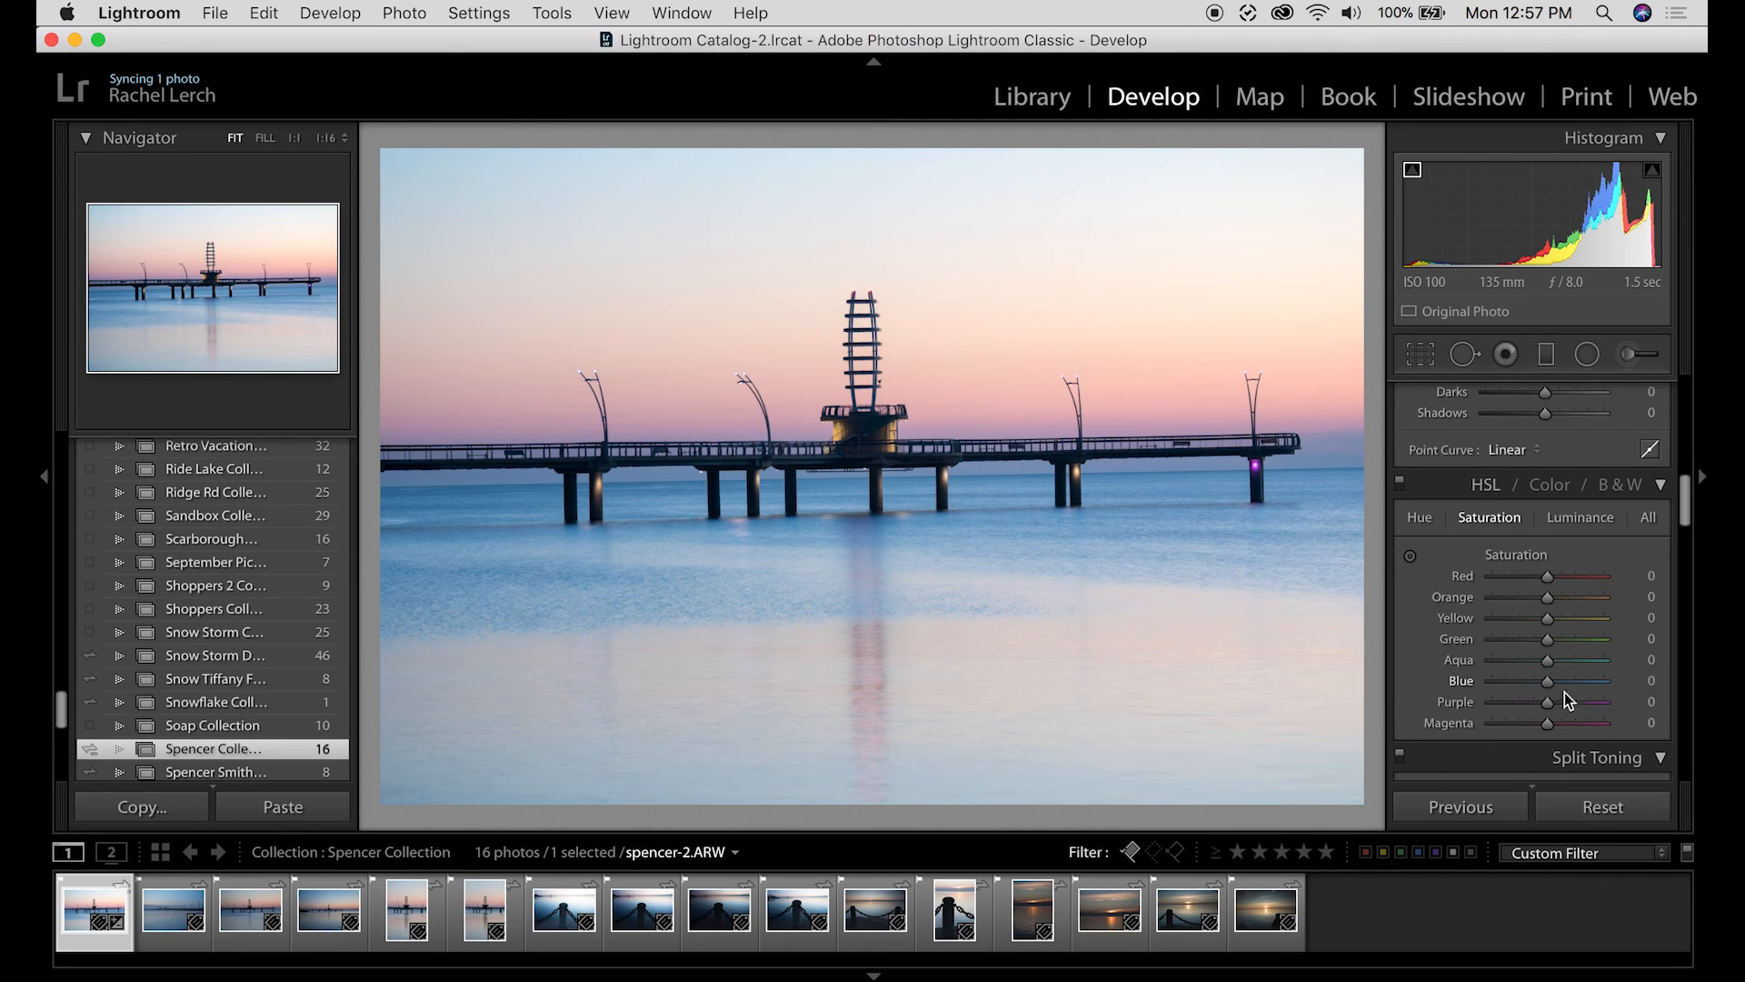
{"action": "scroll", "coordinate": [1627, 677], "scroll_direction": "down", "scroll_amount": 12}
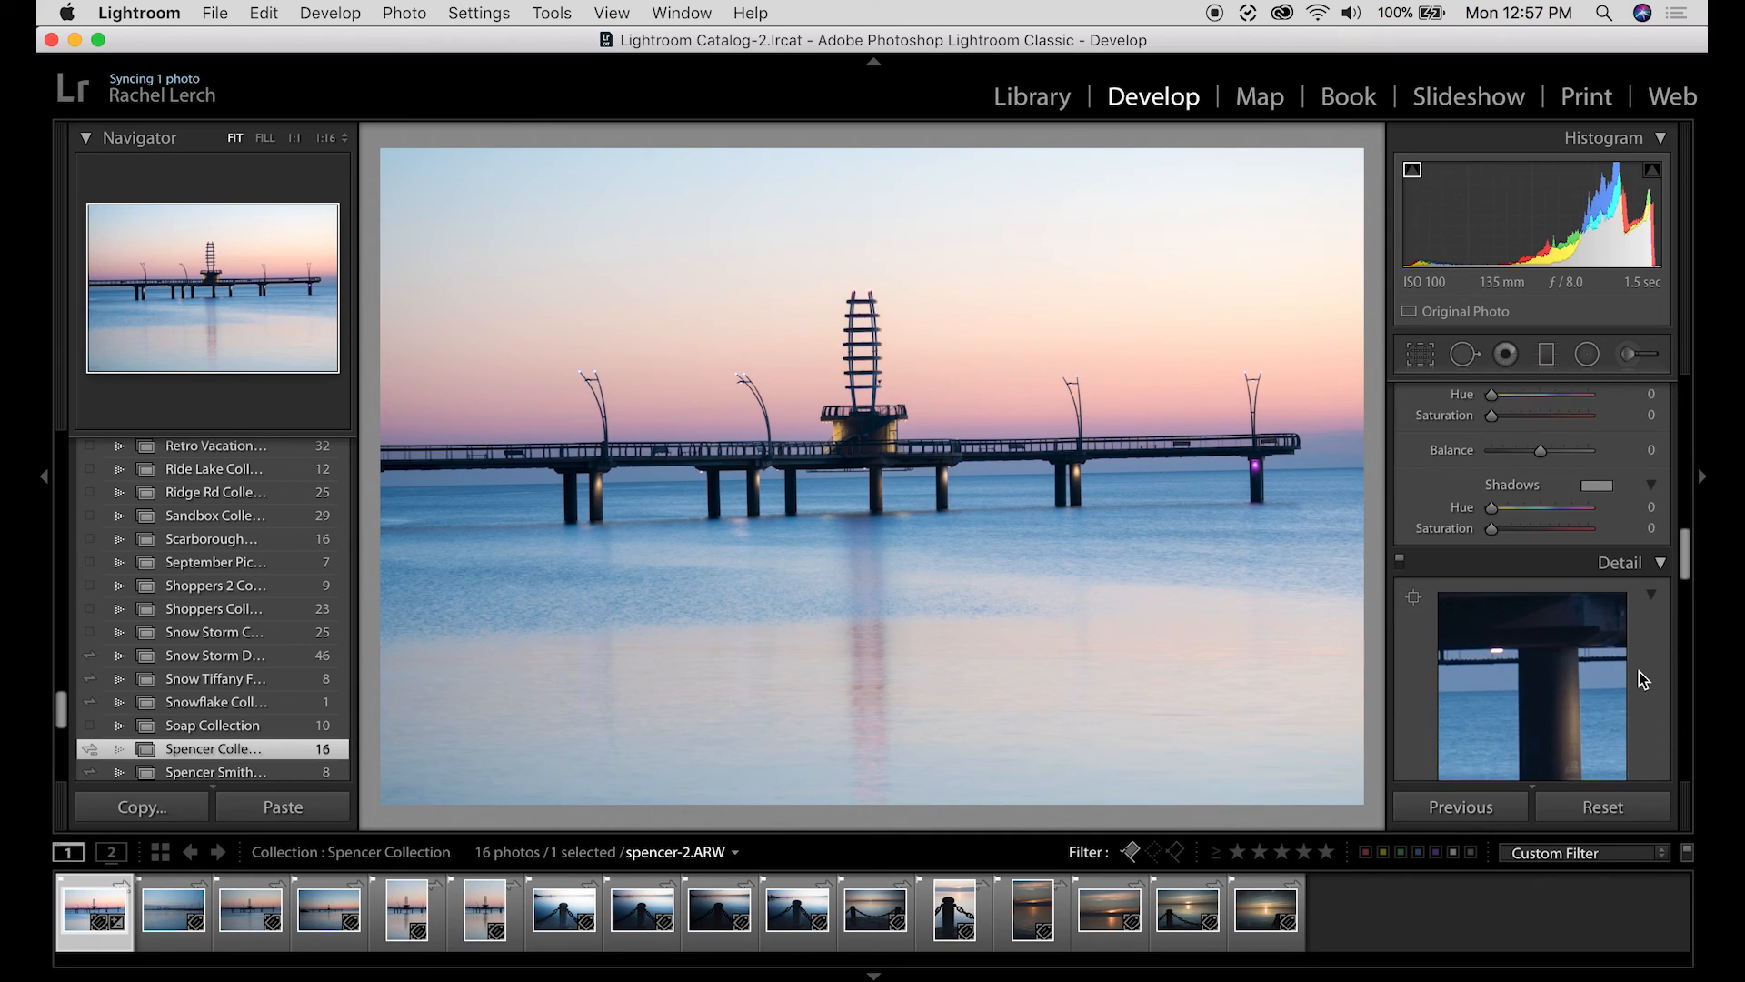
{"action": "scroll", "coordinate": [1636, 655], "scroll_direction": "down", "scroll_amount": 8}
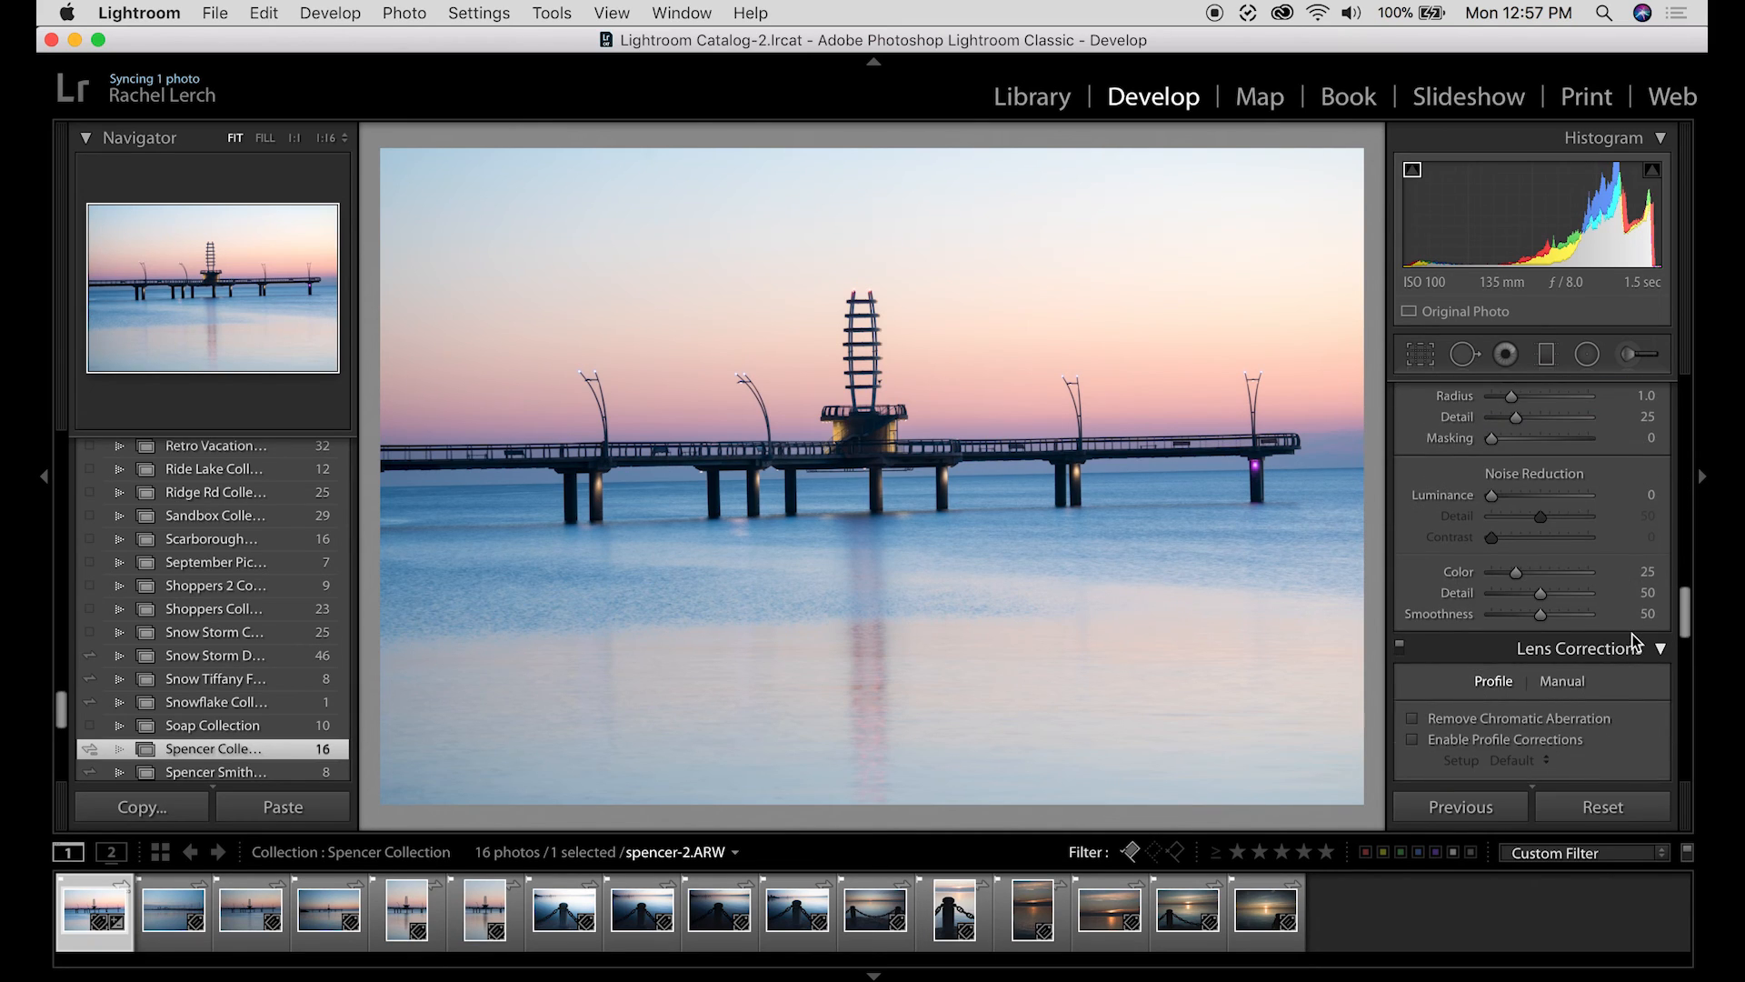
{"action": "scroll", "coordinate": [1630, 634], "scroll_direction": "down", "scroll_amount": 1}
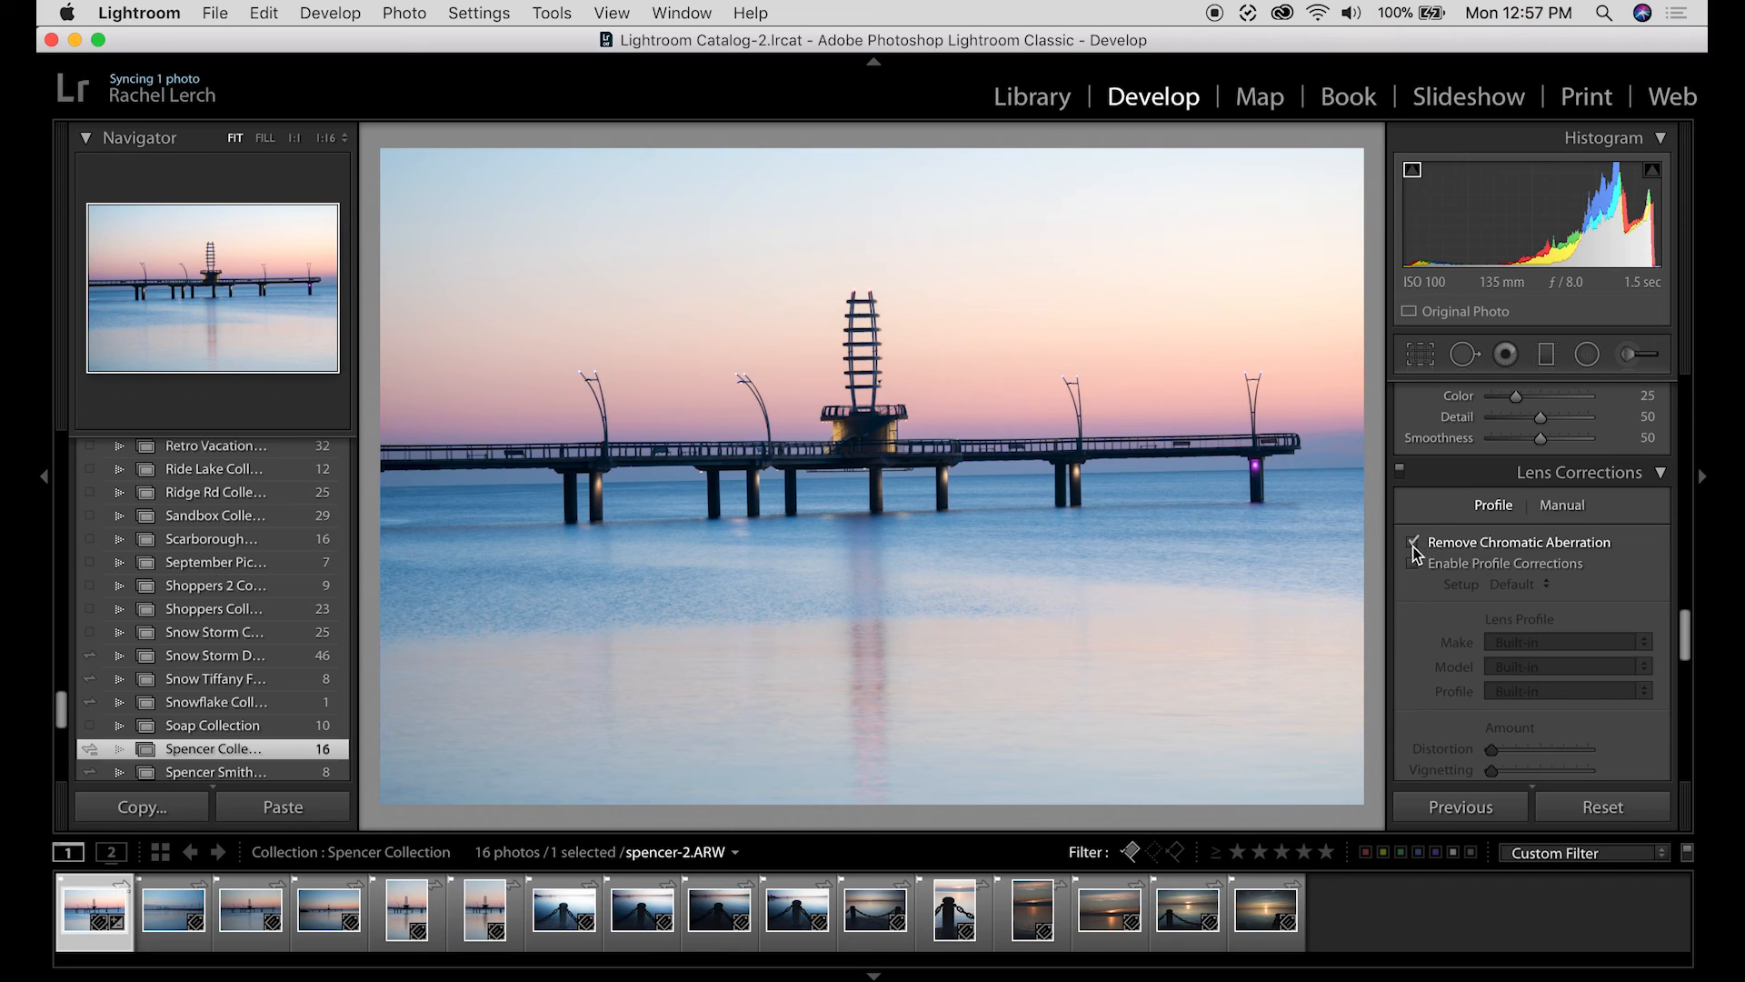
{"action": "left_click", "coordinate": [1413, 543]}
{"action": "scroll", "coordinate": [1445, 537], "scroll_direction": "down", "scroll_amount": 1}
{"action": "left_click", "coordinate": [1411, 516]}
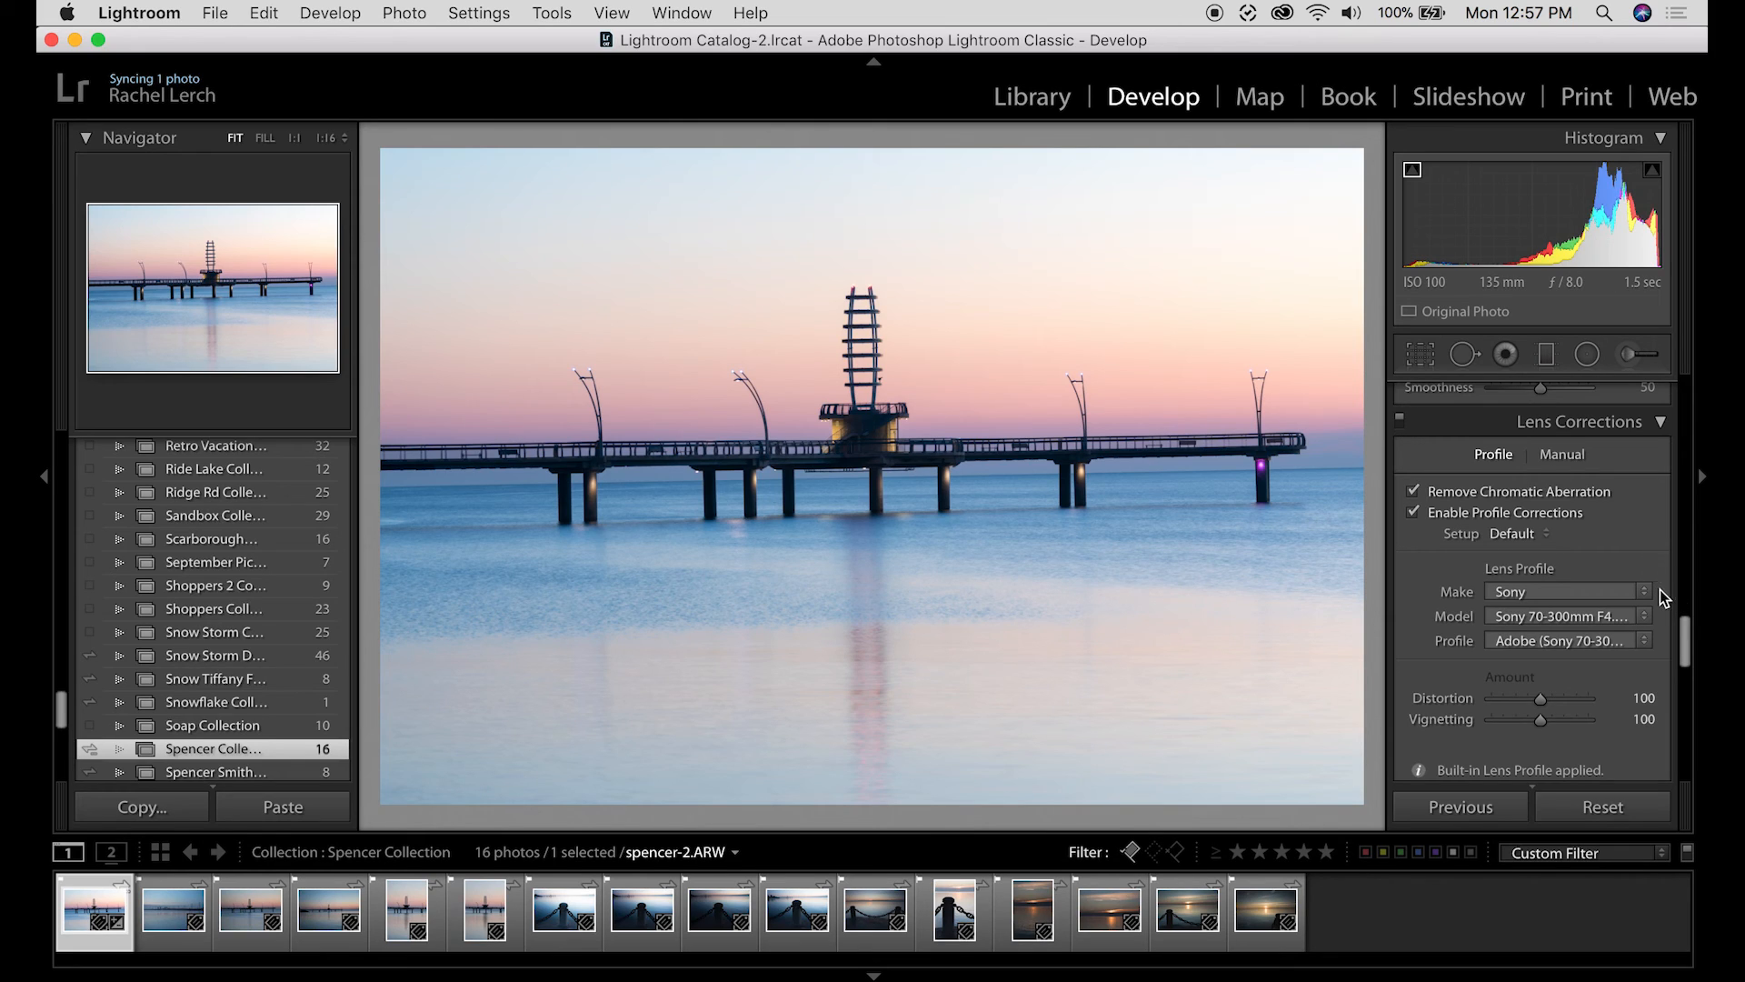
- Look through the Transform and Effects settings and return to the Basic adjustments
{"action": "scroll", "coordinate": [1660, 596], "scroll_direction": "down", "scroll_amount": 1}
{"action": "scroll", "coordinate": [1662, 604], "scroll_direction": "down", "scroll_amount": 2}
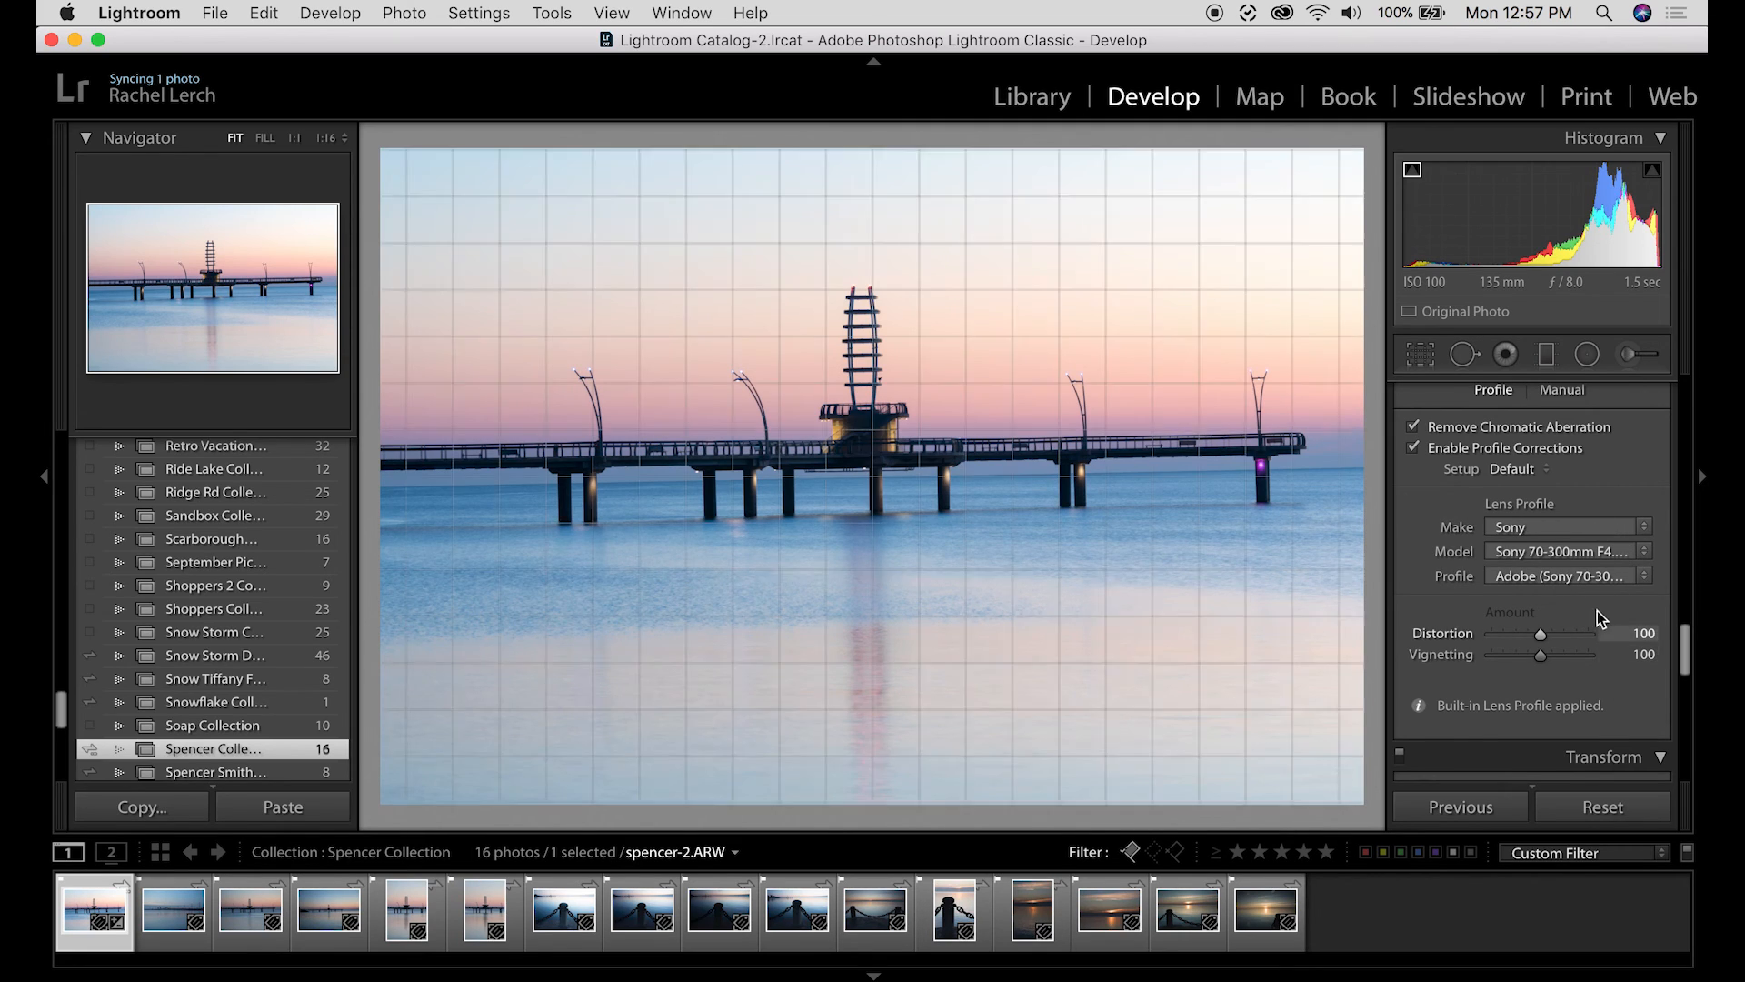
{"action": "scroll", "coordinate": [1608, 608], "scroll_direction": "down", "scroll_amount": 1}
{"action": "scroll", "coordinate": [1611, 616], "scroll_direction": "down", "scroll_amount": 10}
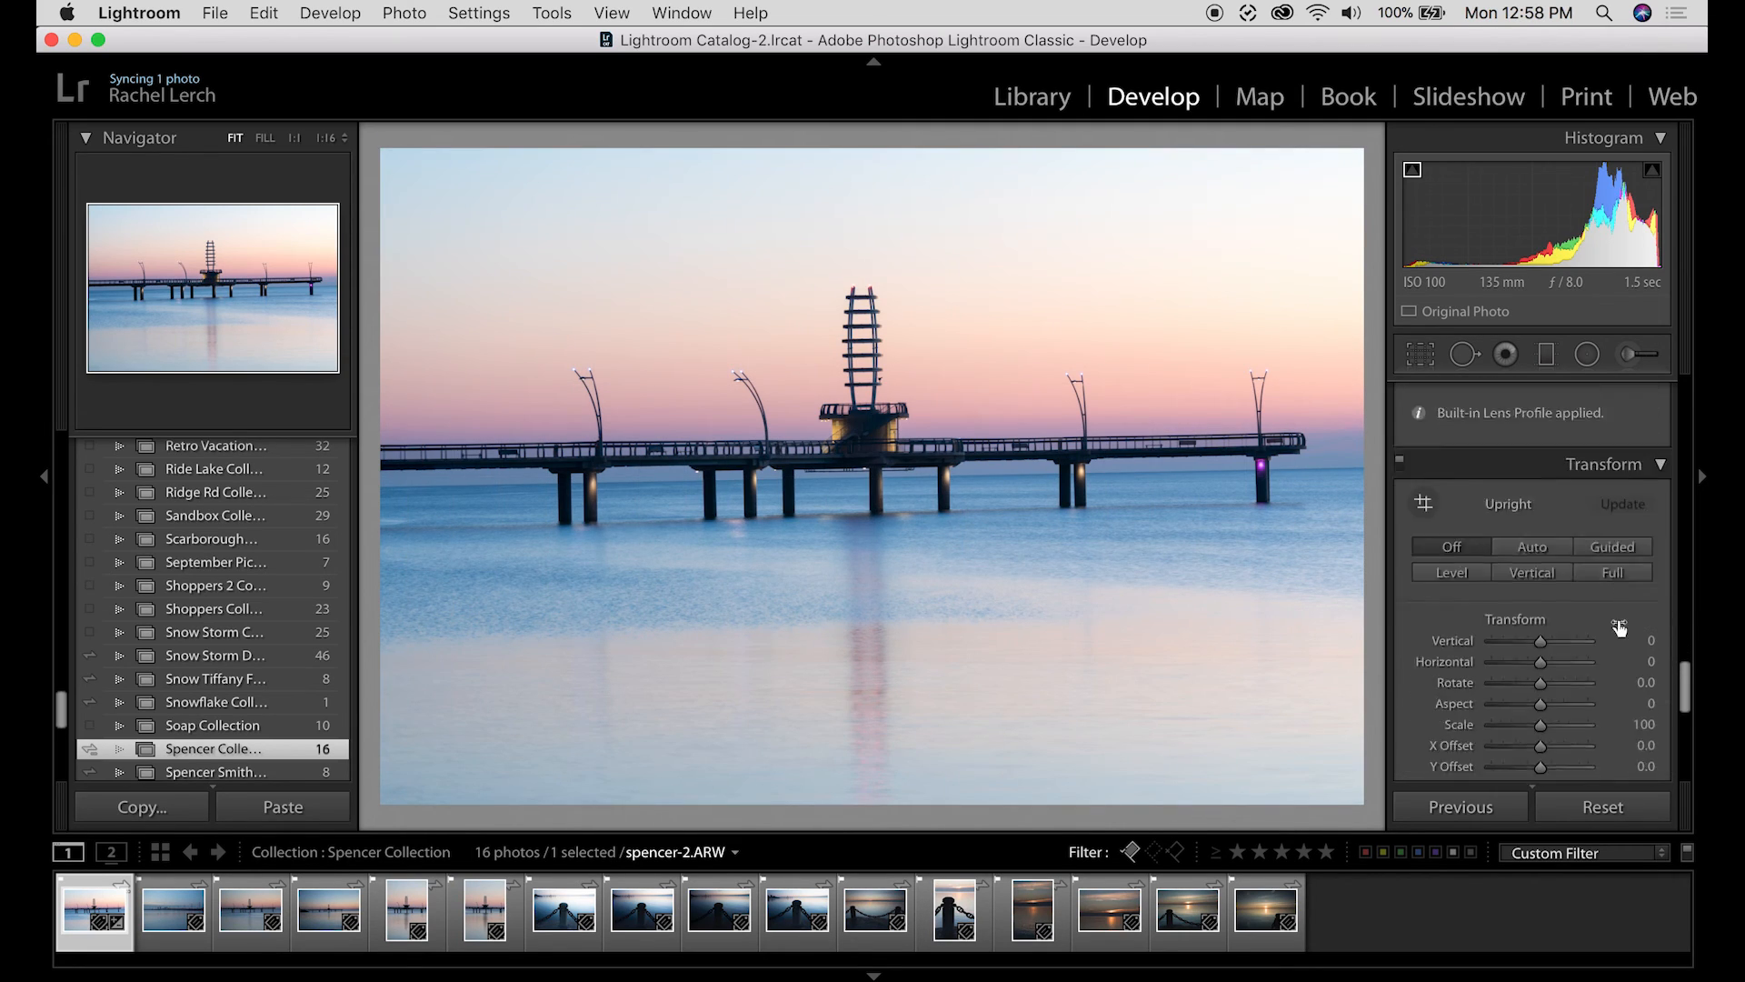
{"action": "scroll", "coordinate": [1607, 634], "scroll_direction": "down", "scroll_amount": 3}
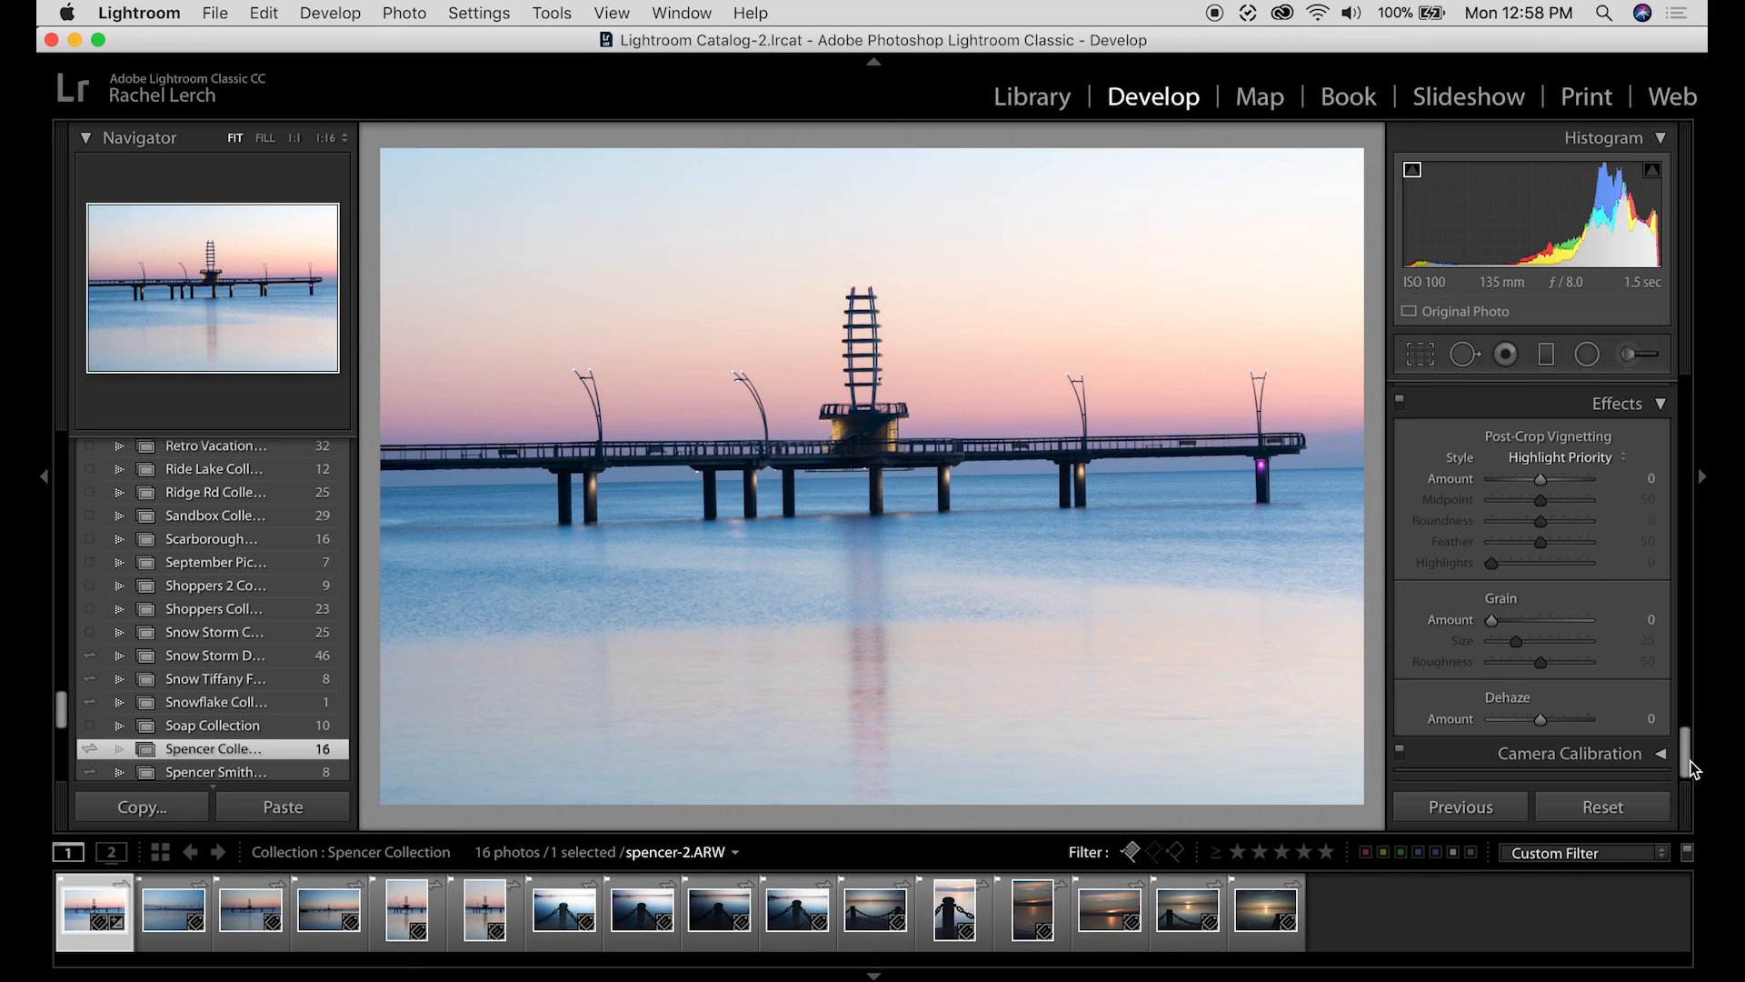
{"action": "left_click_drag", "start_coordinate": [1683, 755], "coordinate": [1683, 401]}
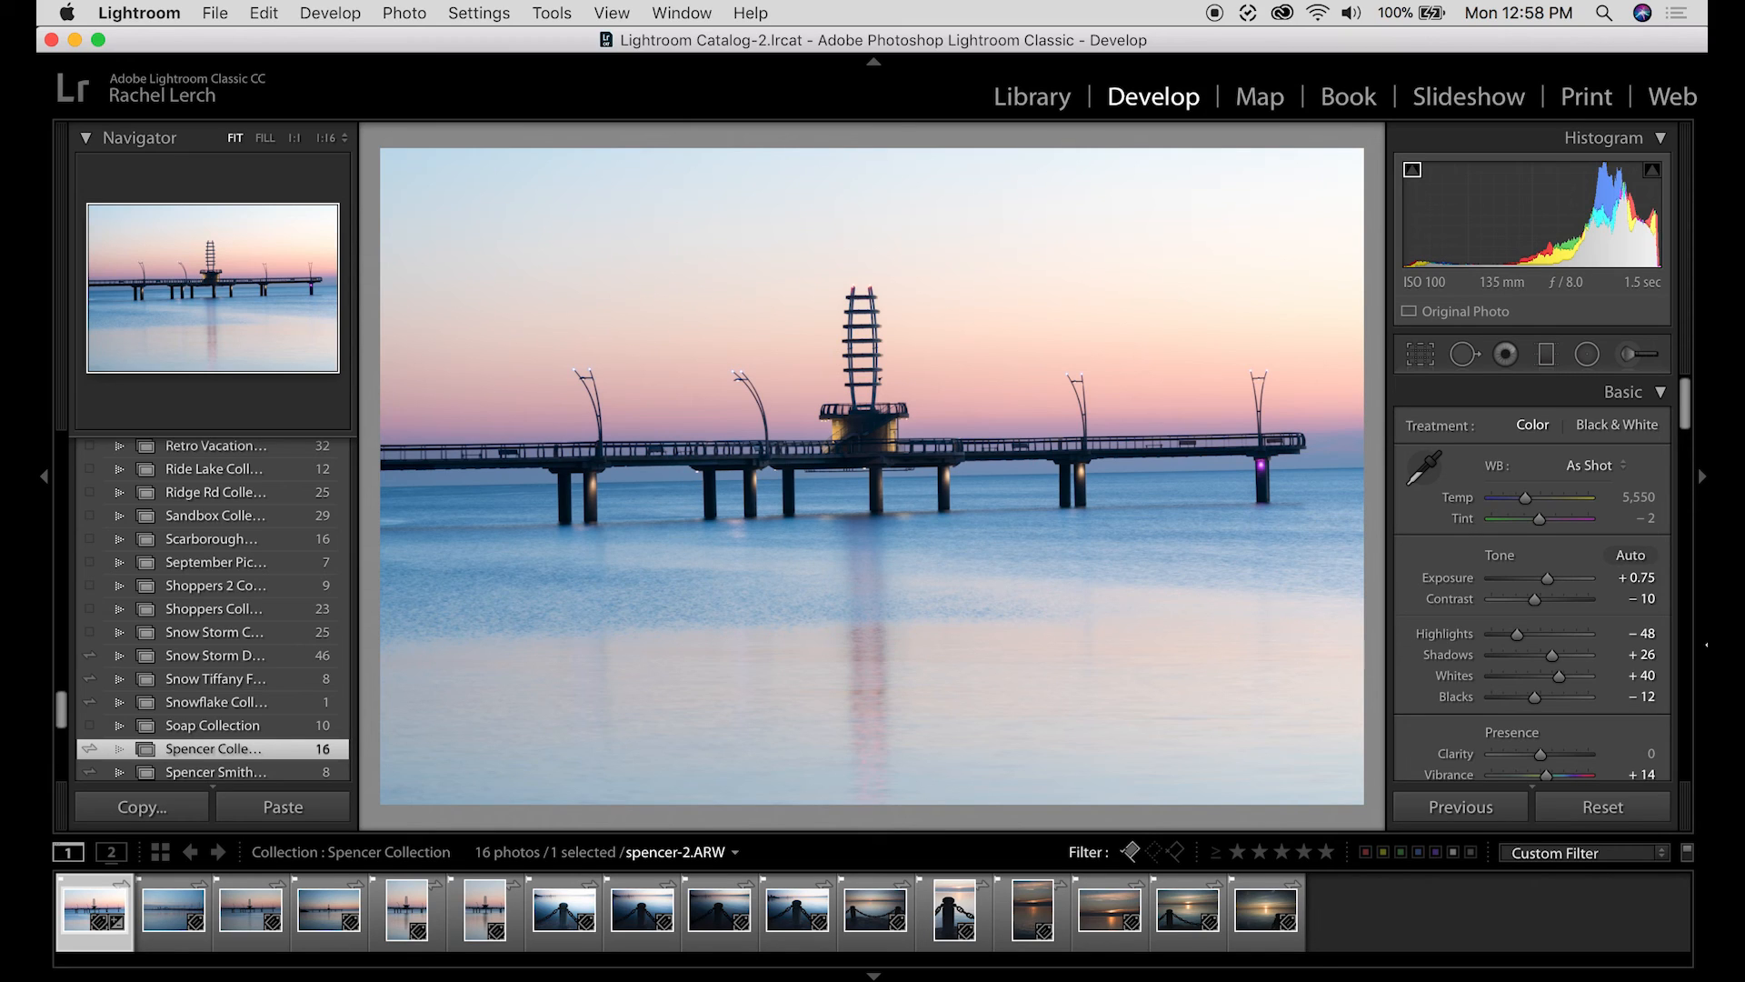
{"action": "scroll", "coordinate": [1666, 565], "scroll_direction": "down", "scroll_amount": 5}
{"action": "scroll", "coordinate": [1663, 563], "scroll_direction": "up", "scroll_amount": 5}
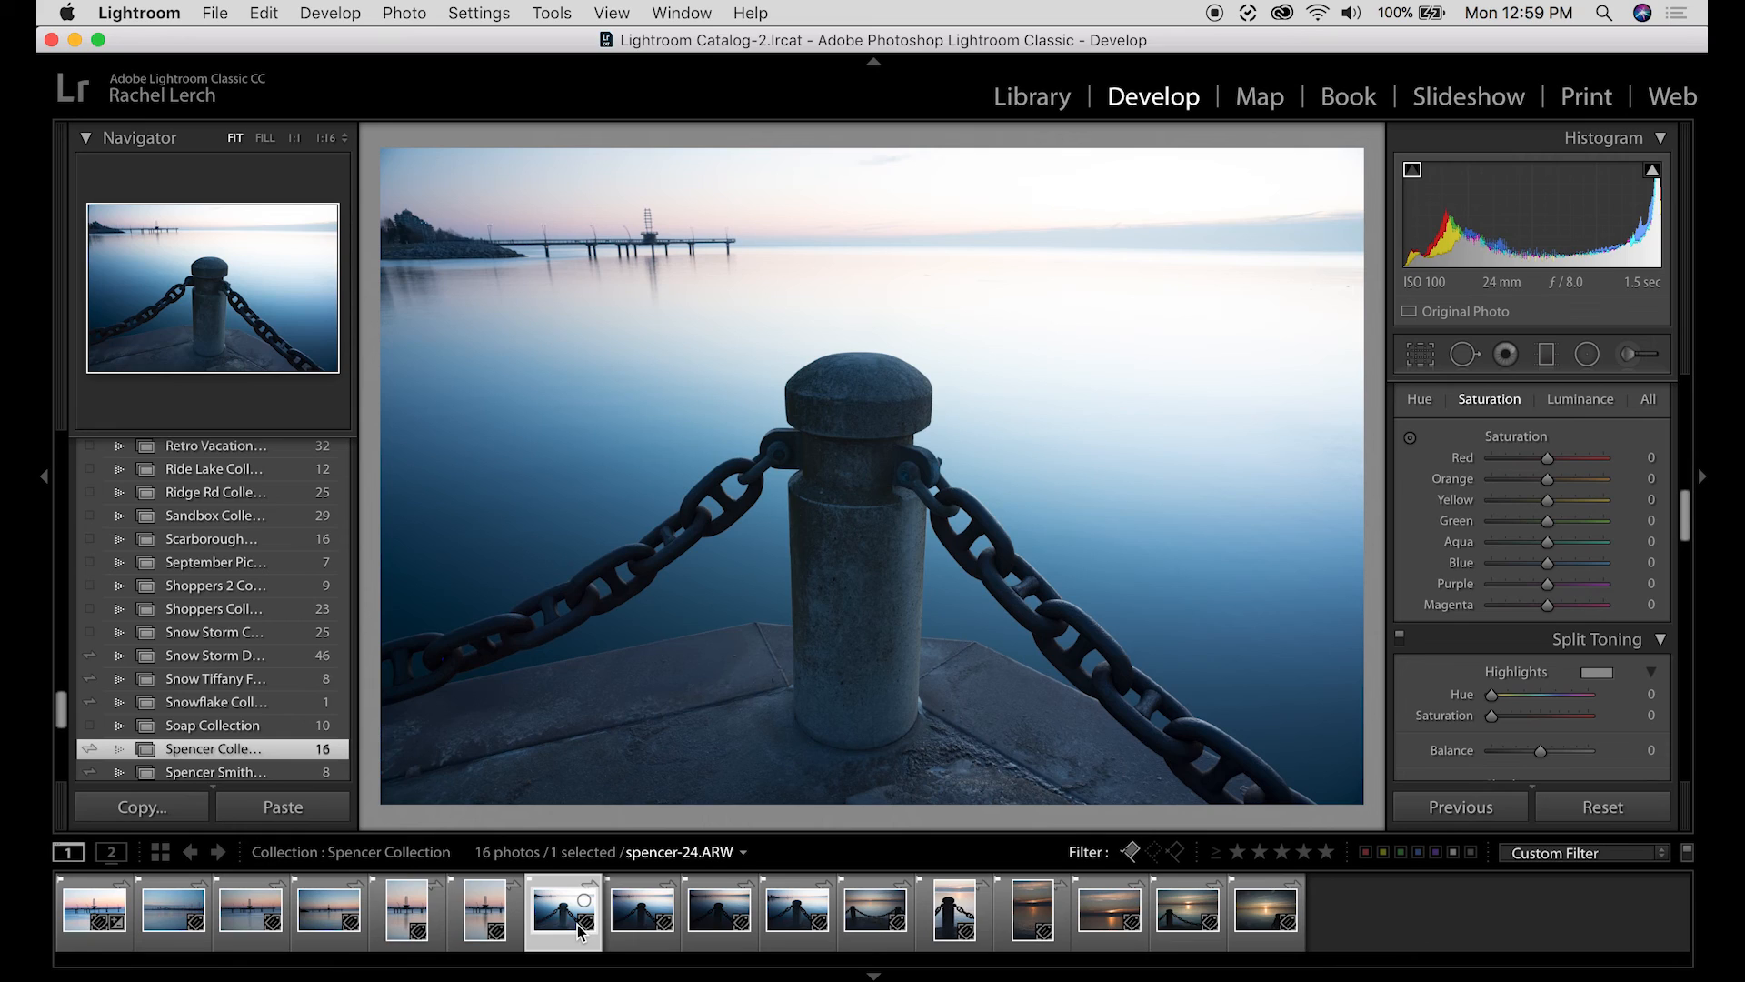
- Merge the three bracketed exposures of the chained post, starting with spencer-24.ARW, into an HDR photo with Auto Align, Auto Settings and no deghosting
{"action": "left_click", "coordinate": [644, 937], "text": "shift"}
{"action": "left_click", "coordinate": [709, 943], "text": "shift"}
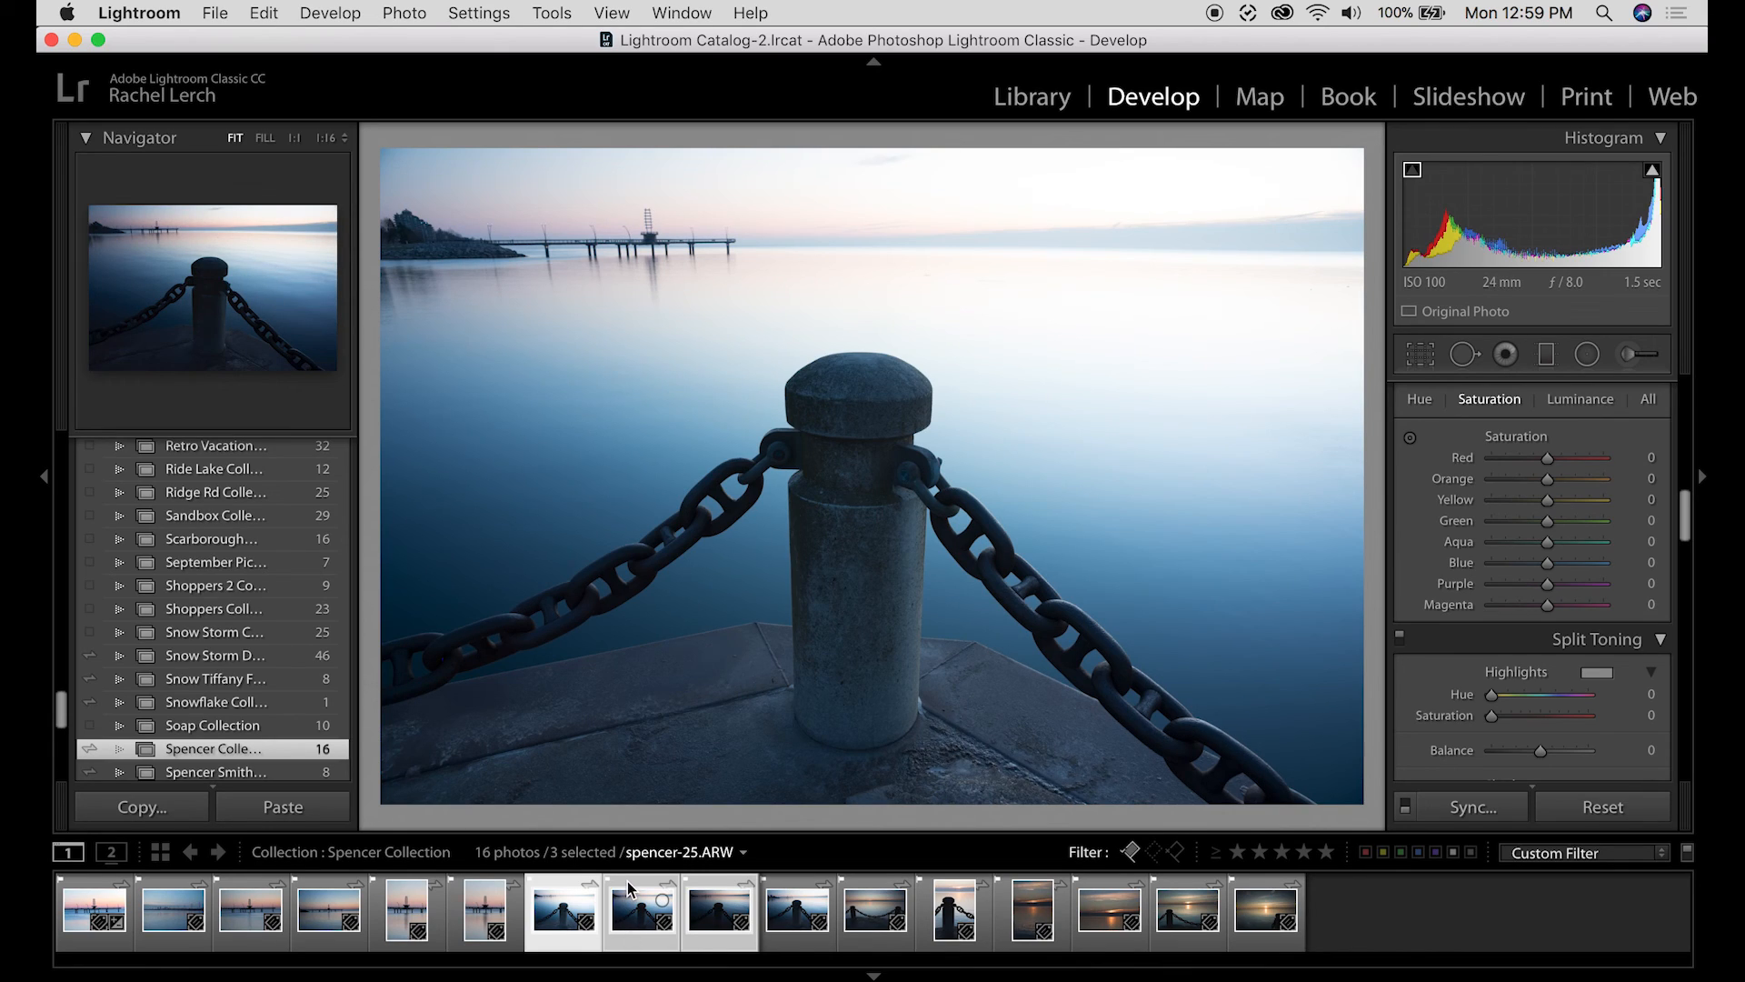
{"action": "right_click", "coordinate": [630, 889]}
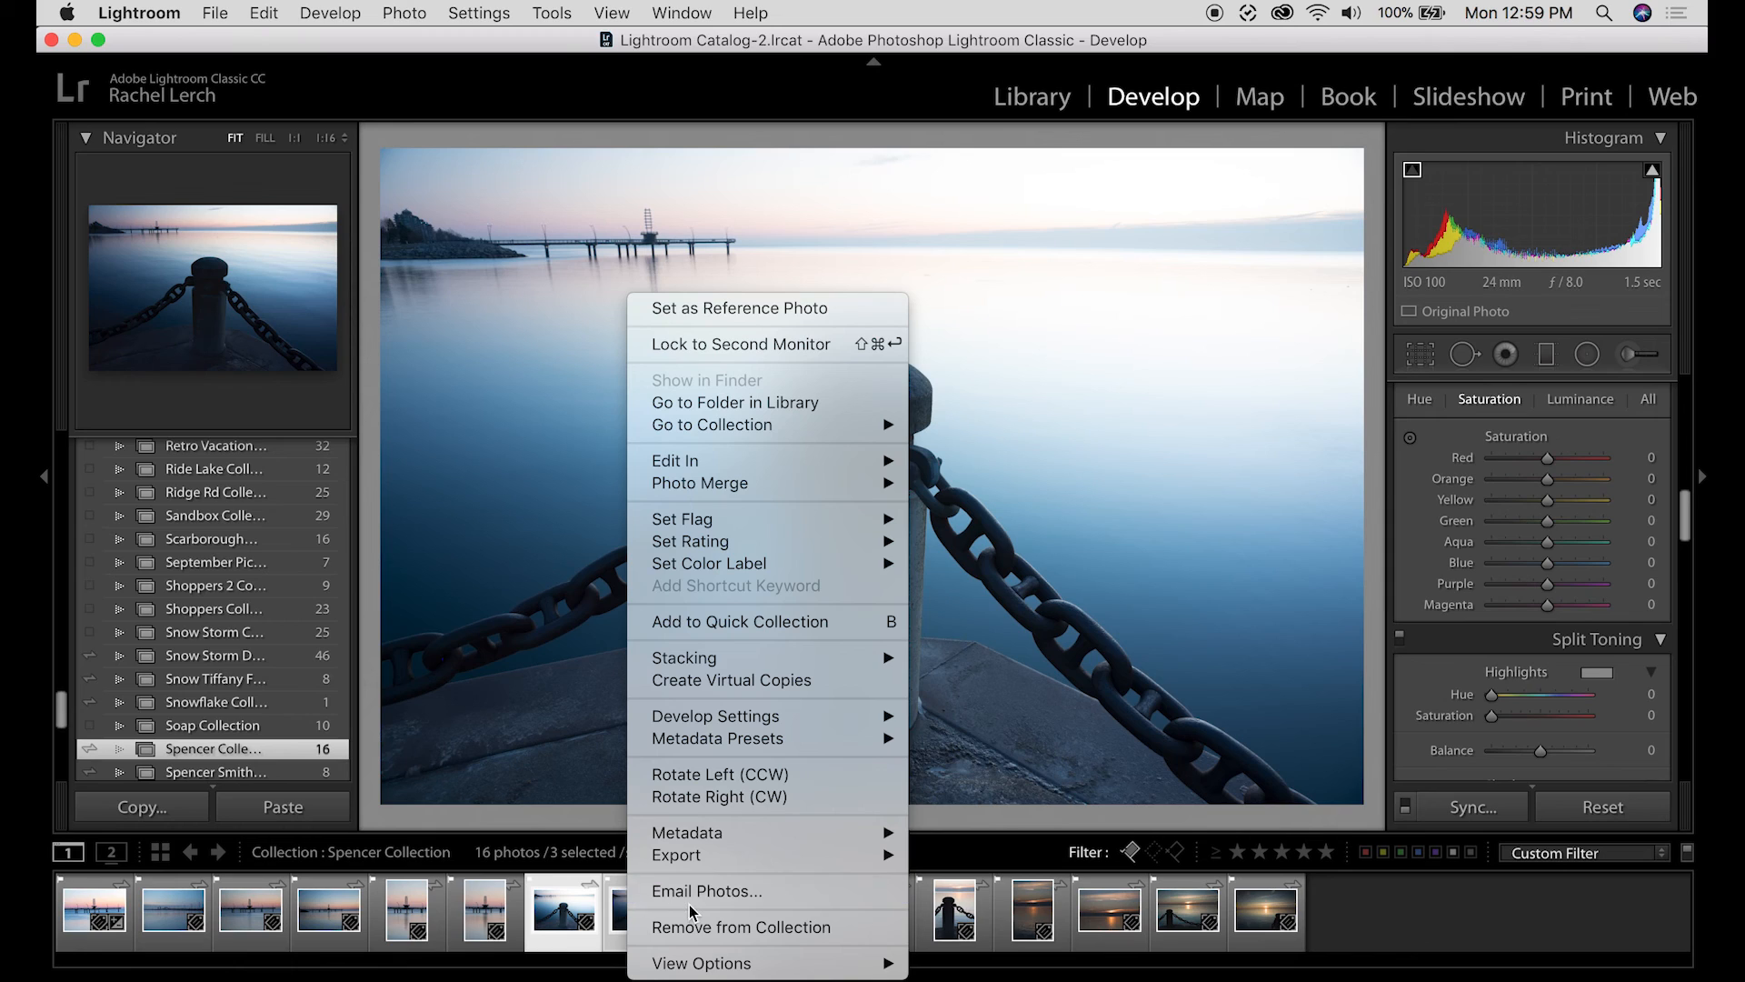
{"action": "mouse_move", "coordinate": [754, 485]}
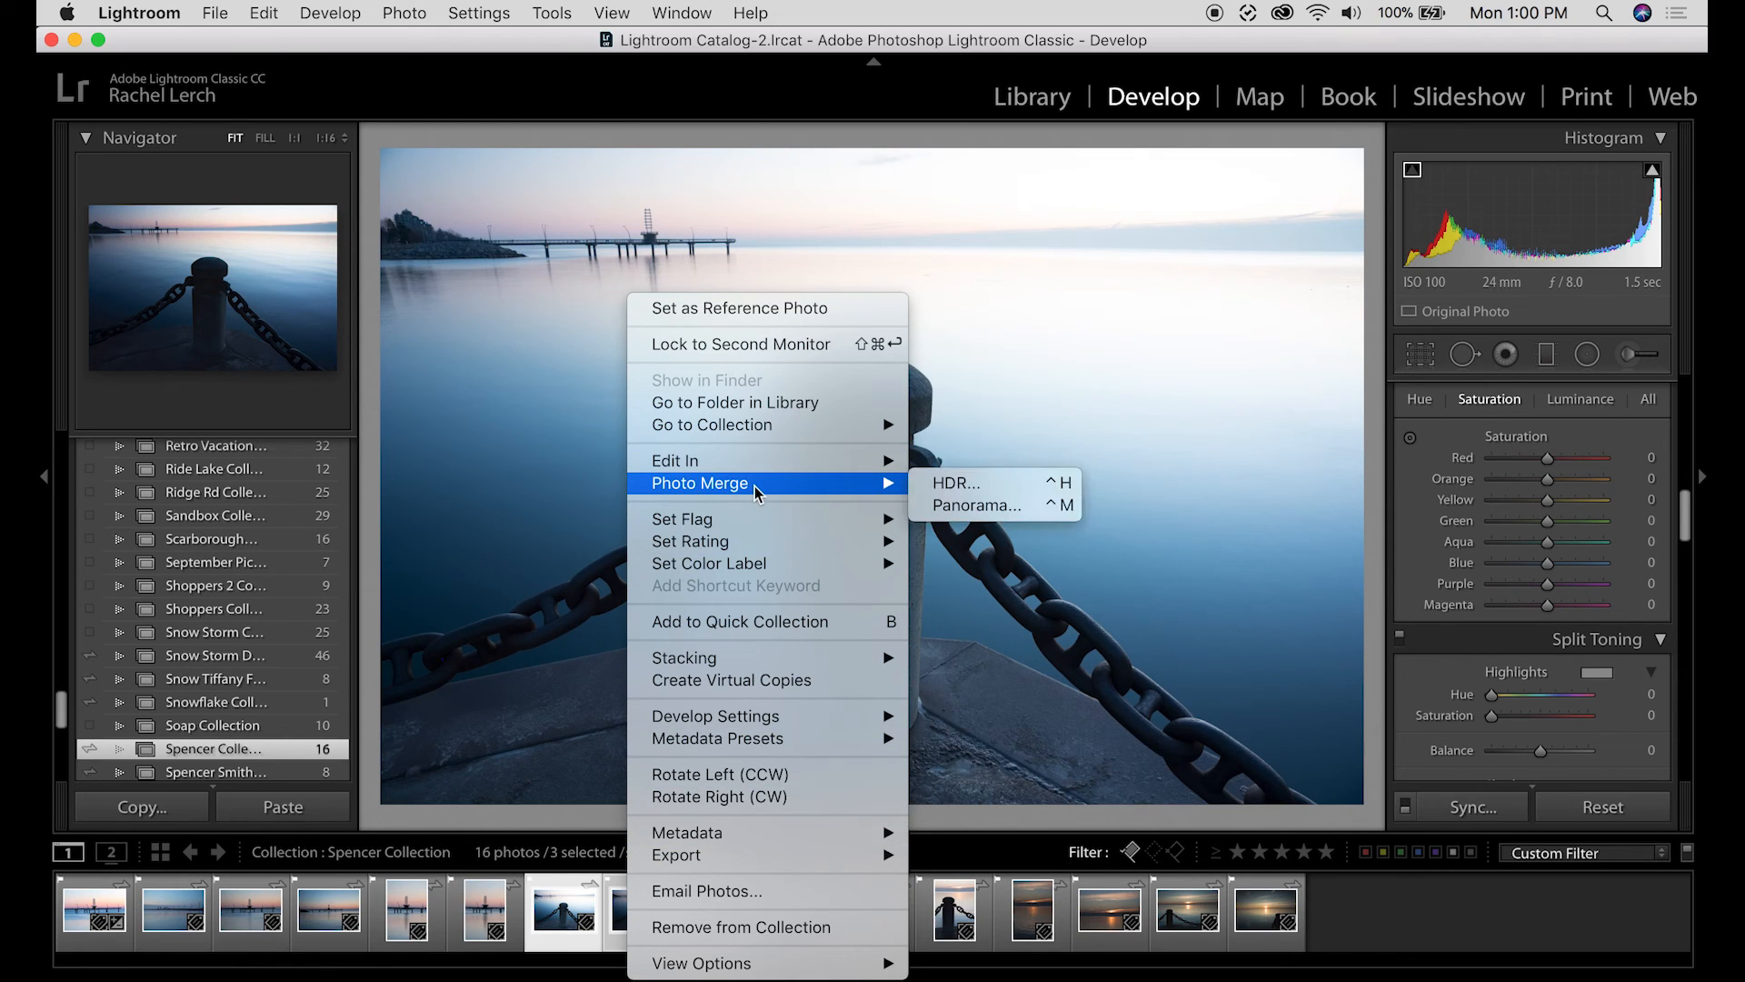
{"action": "left_click", "coordinate": [954, 486]}
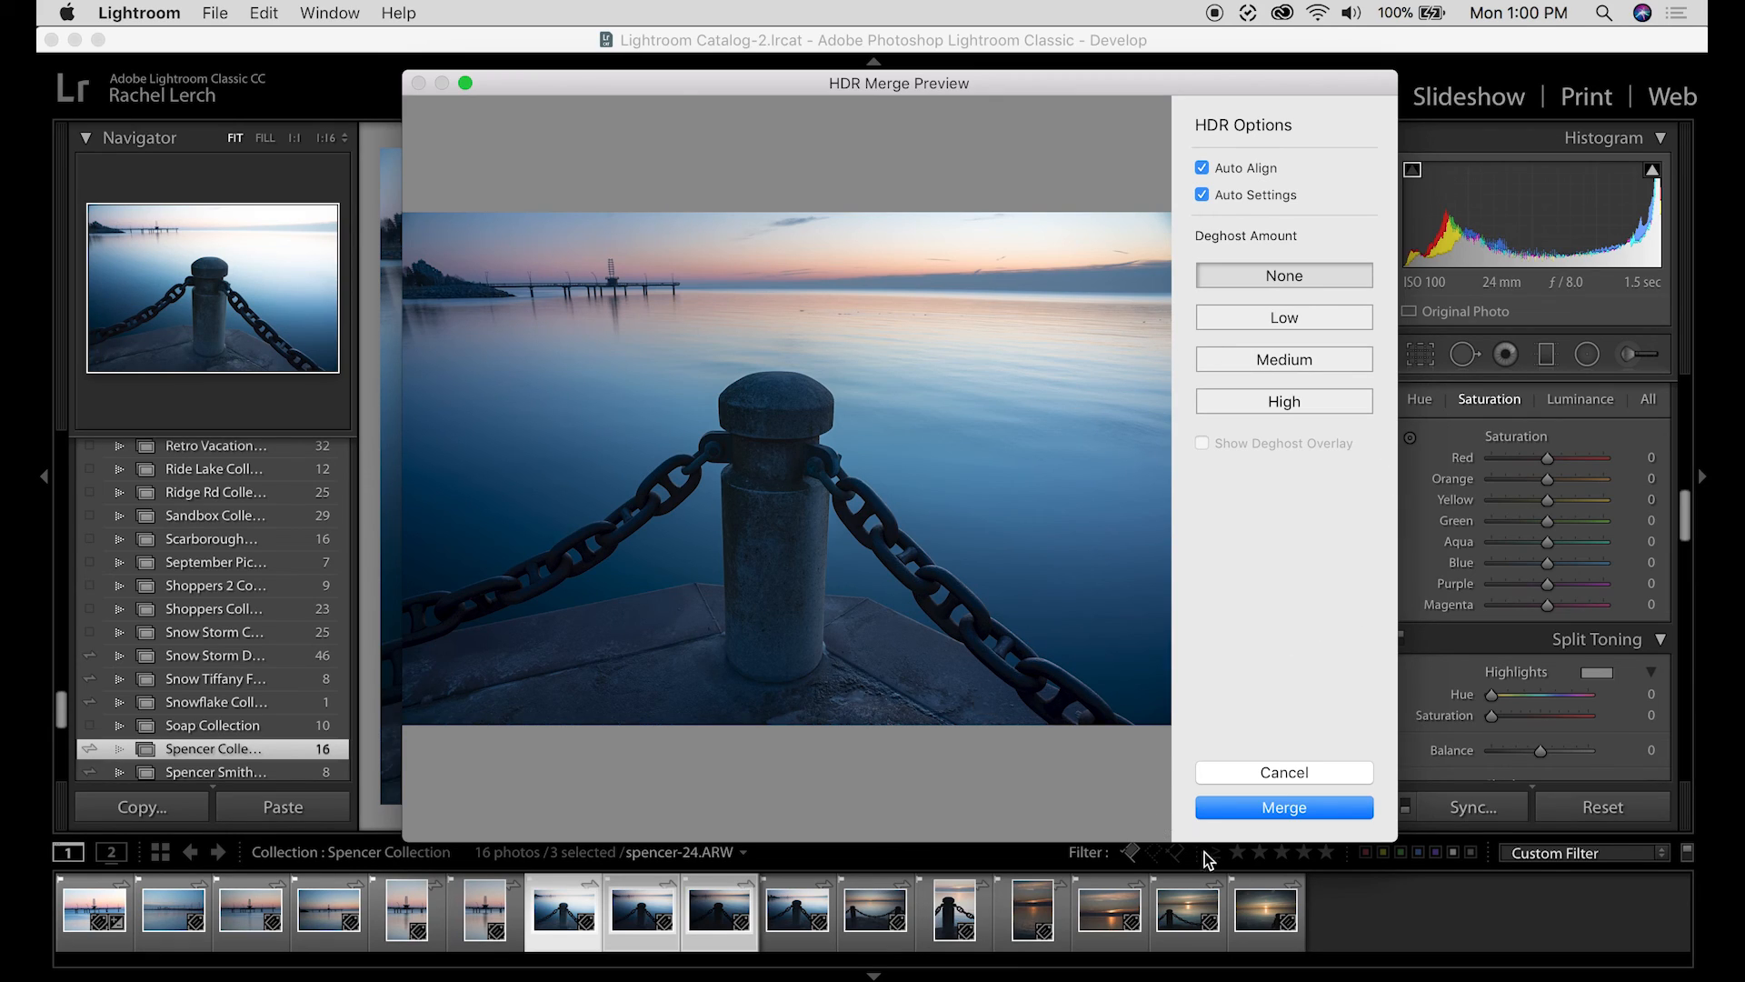
{"action": "left_click", "coordinate": [1314, 814]}
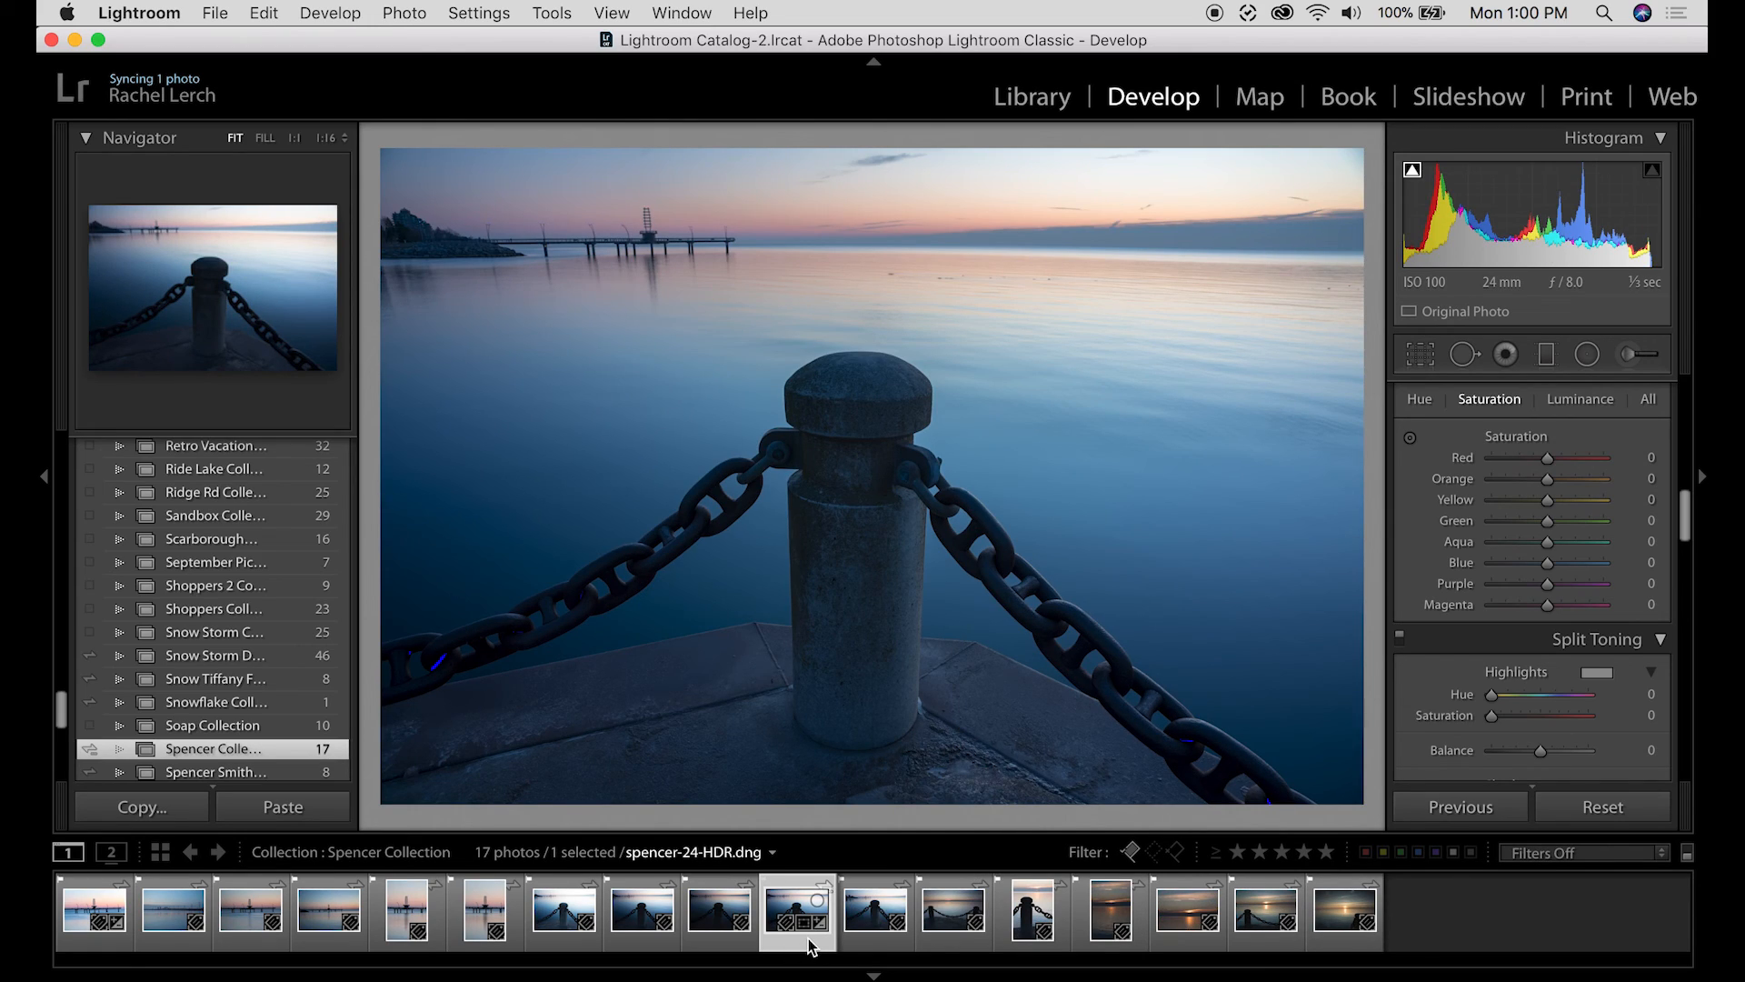
- Remove the three original exposures of the chained post from the collection, keeping the merged HDR photo
{"action": "left_click", "coordinate": [719, 941]}
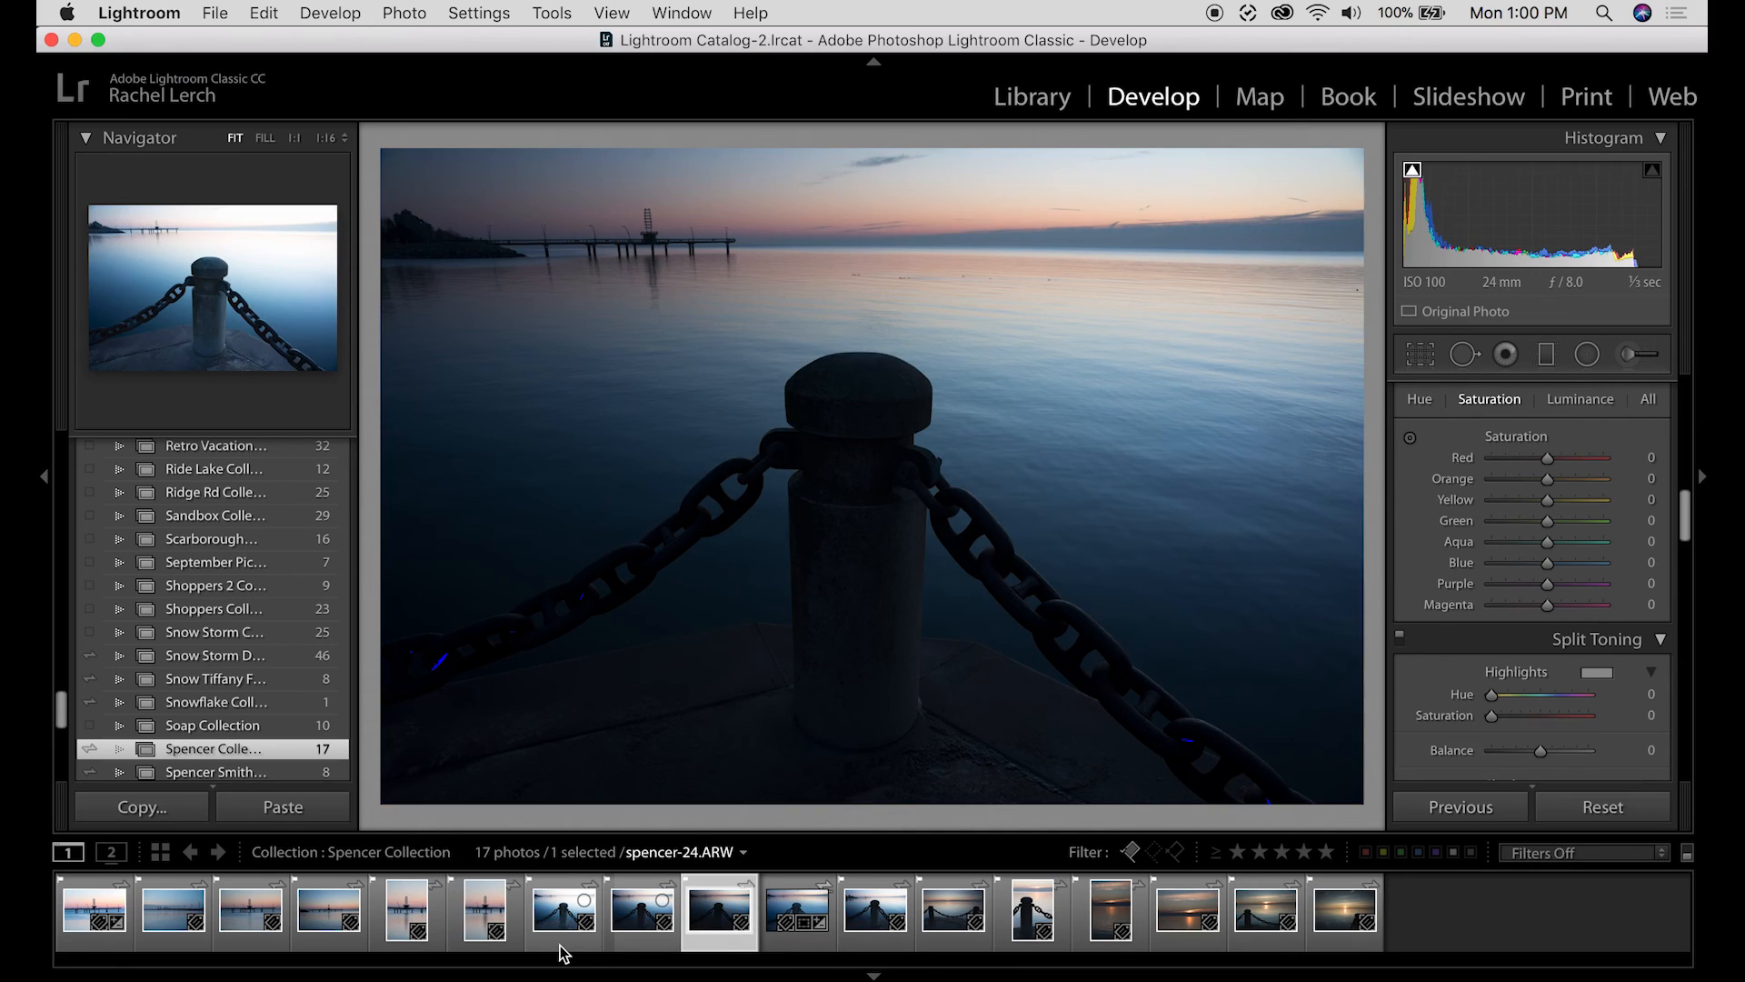
{"action": "left_click", "coordinate": [565, 941], "text": "shift"}
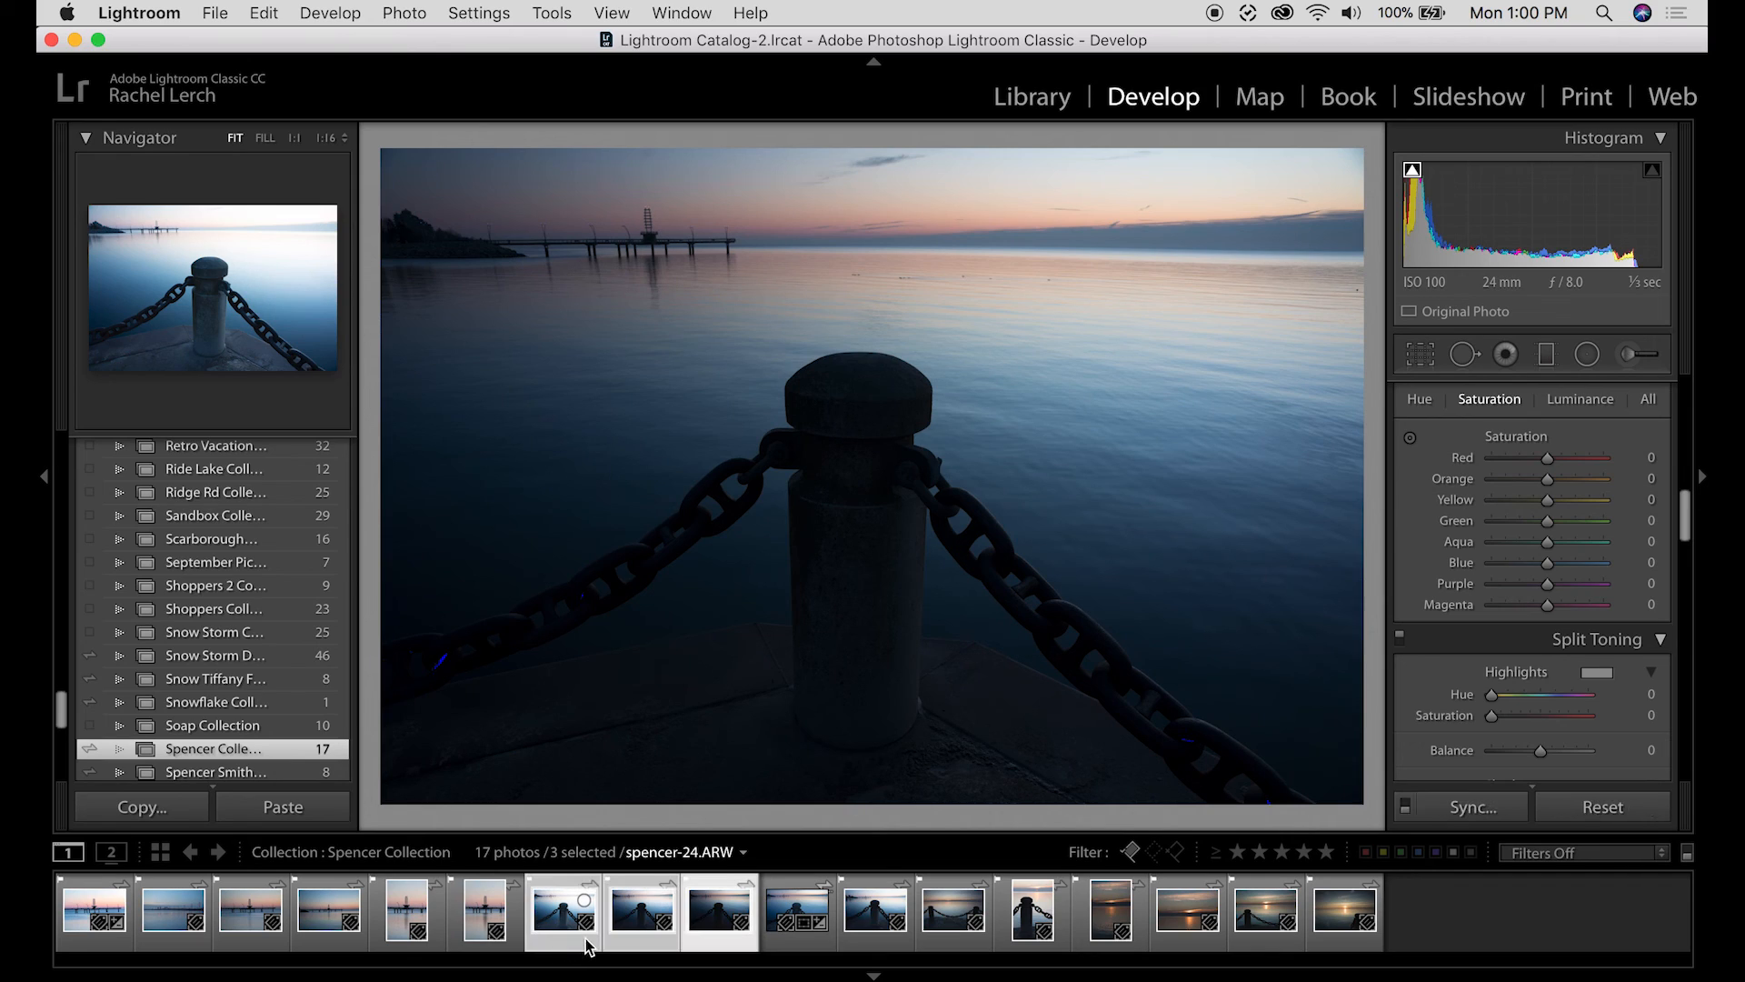
{"action": "right_click", "coordinate": [632, 948]}
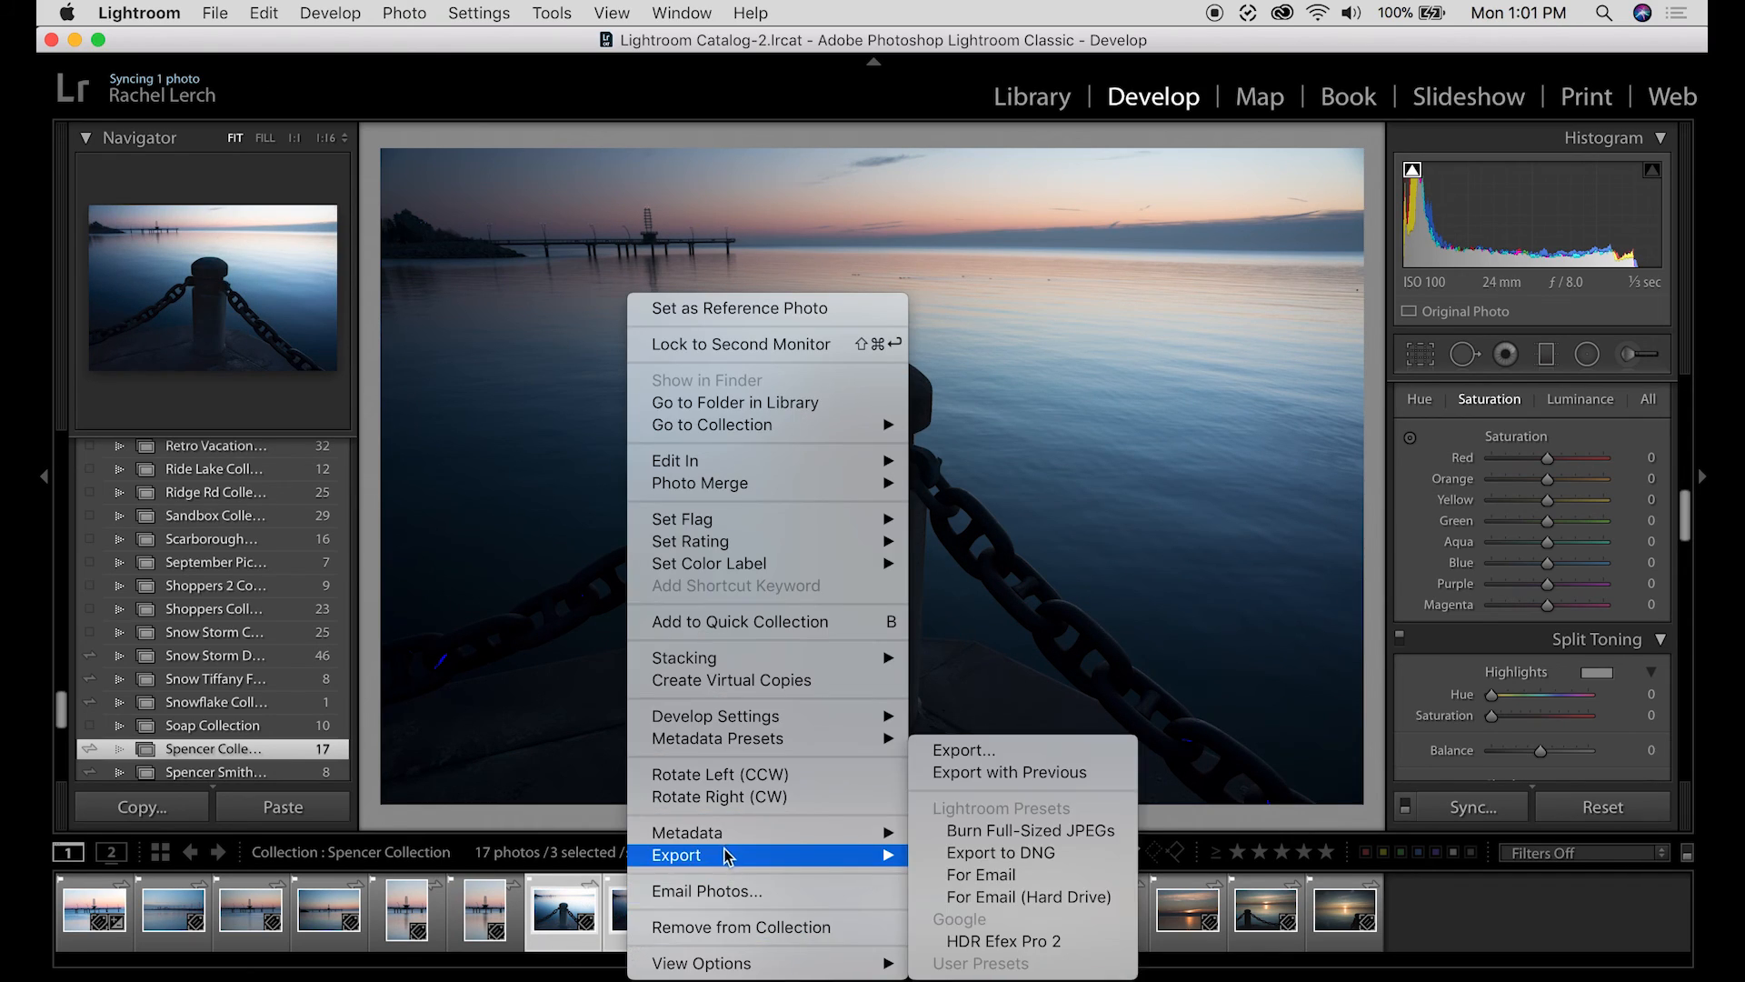
{"action": "left_click", "coordinate": [734, 929]}
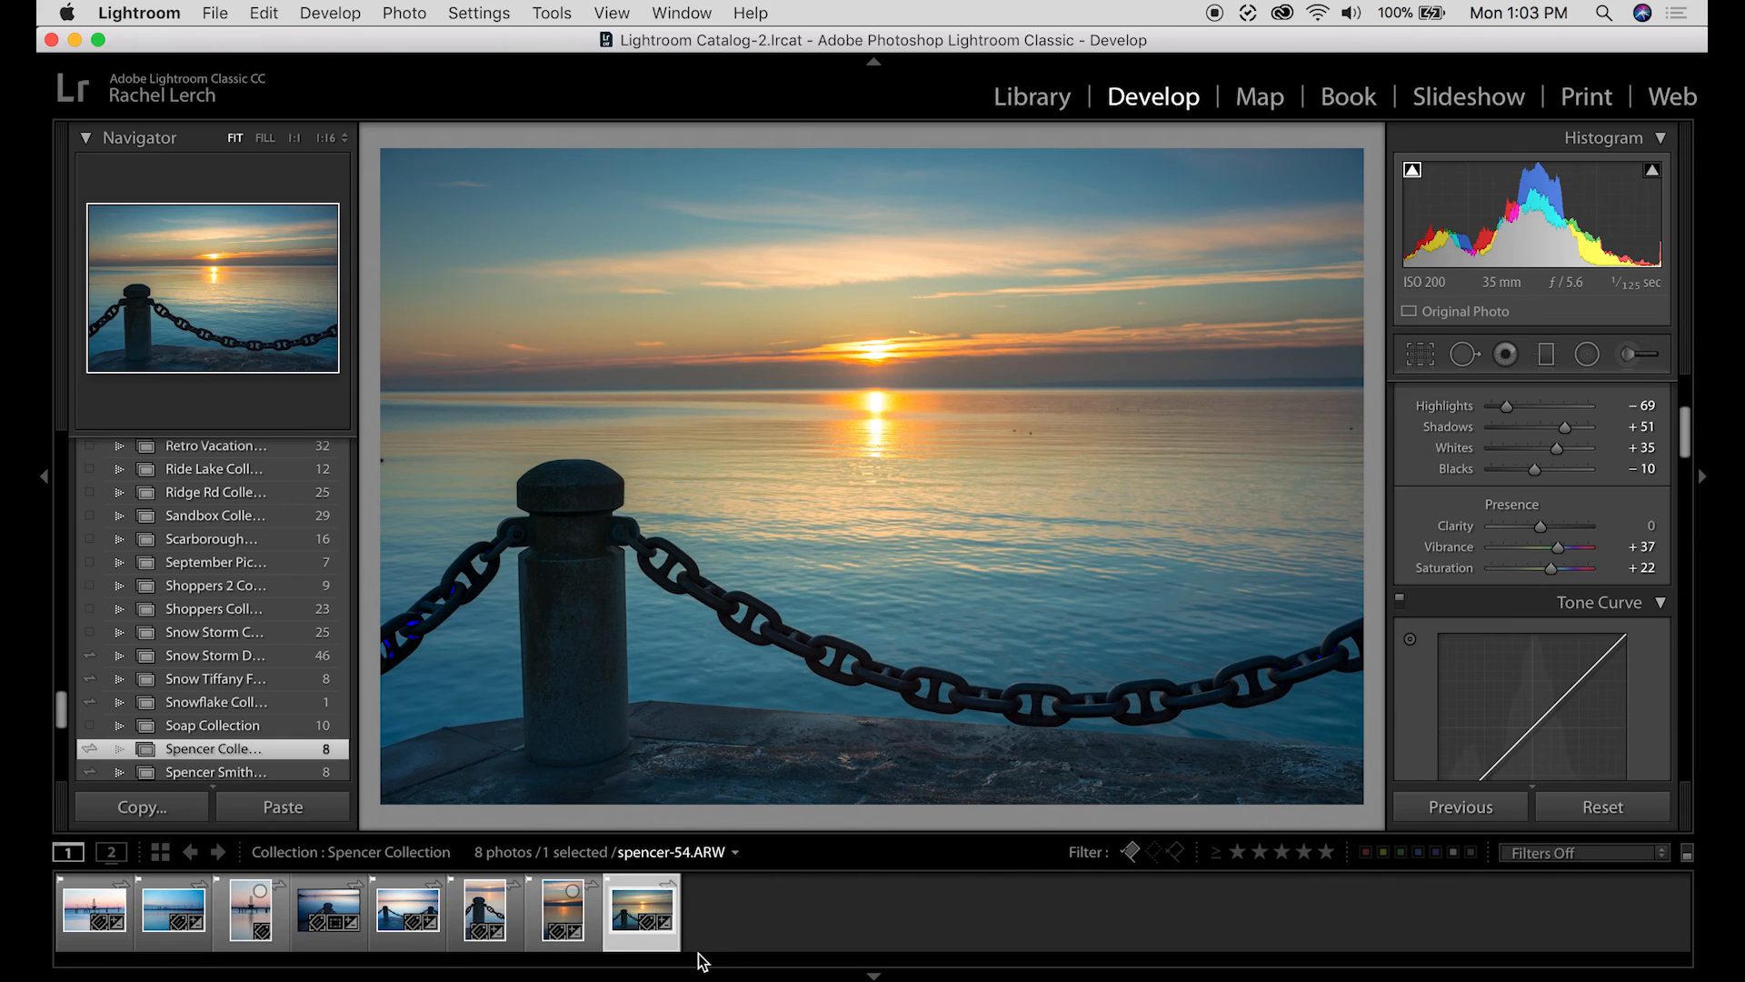
- Select all eight photos of the Spencer Collection, open them in Adobe Photoshop CC 2018, and collapse the history list there
{"action": "left_click", "coordinate": [84, 948], "text": "shift"}
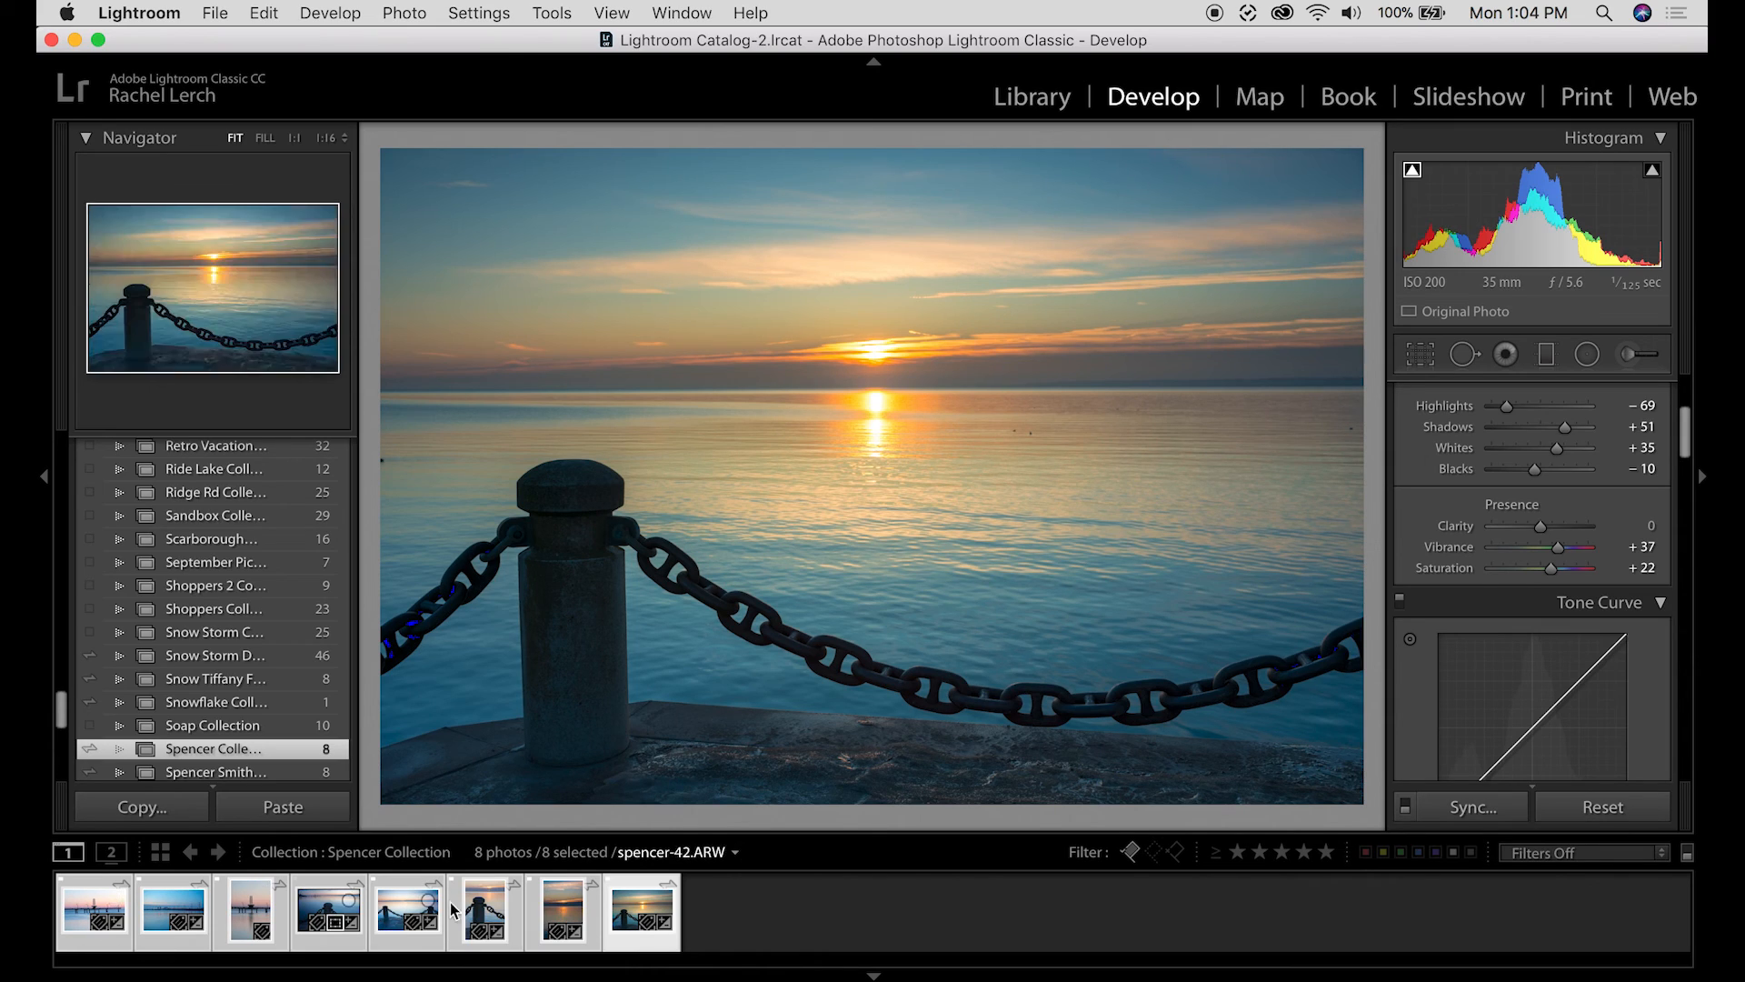
{"action": "right_click", "coordinate": [412, 950]}
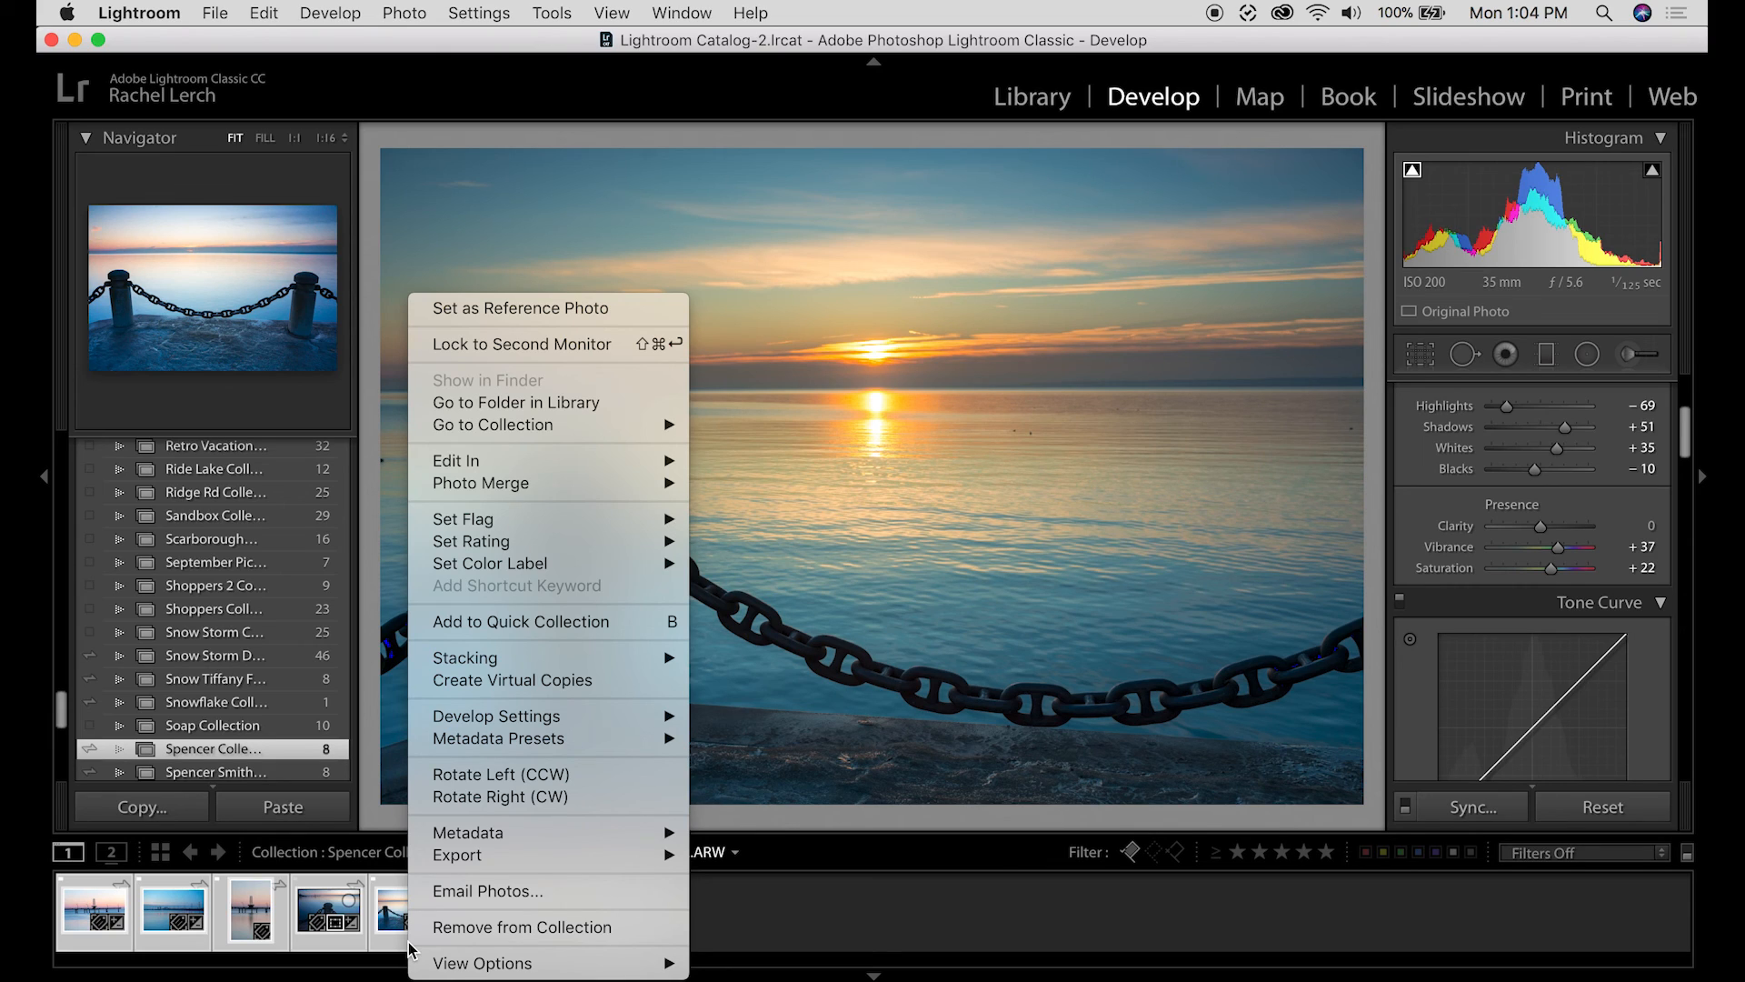
{"action": "mouse_move", "coordinate": [500, 469]}
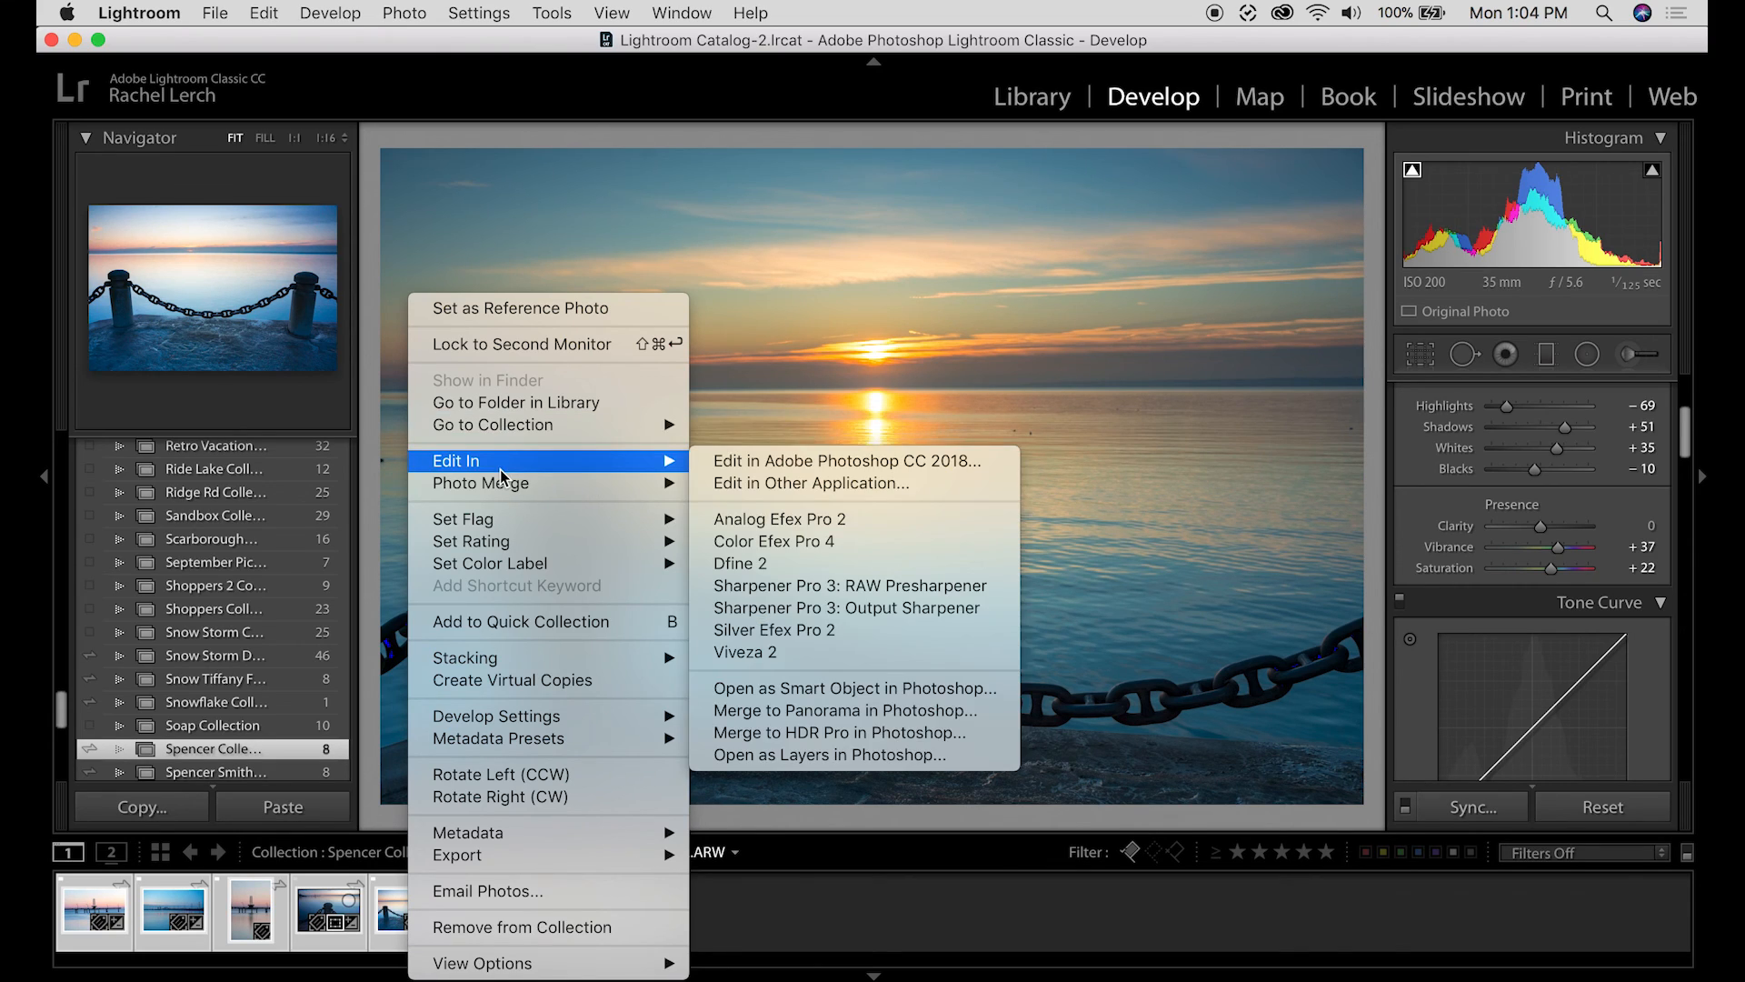
{"action": "left_click", "coordinate": [743, 465]}
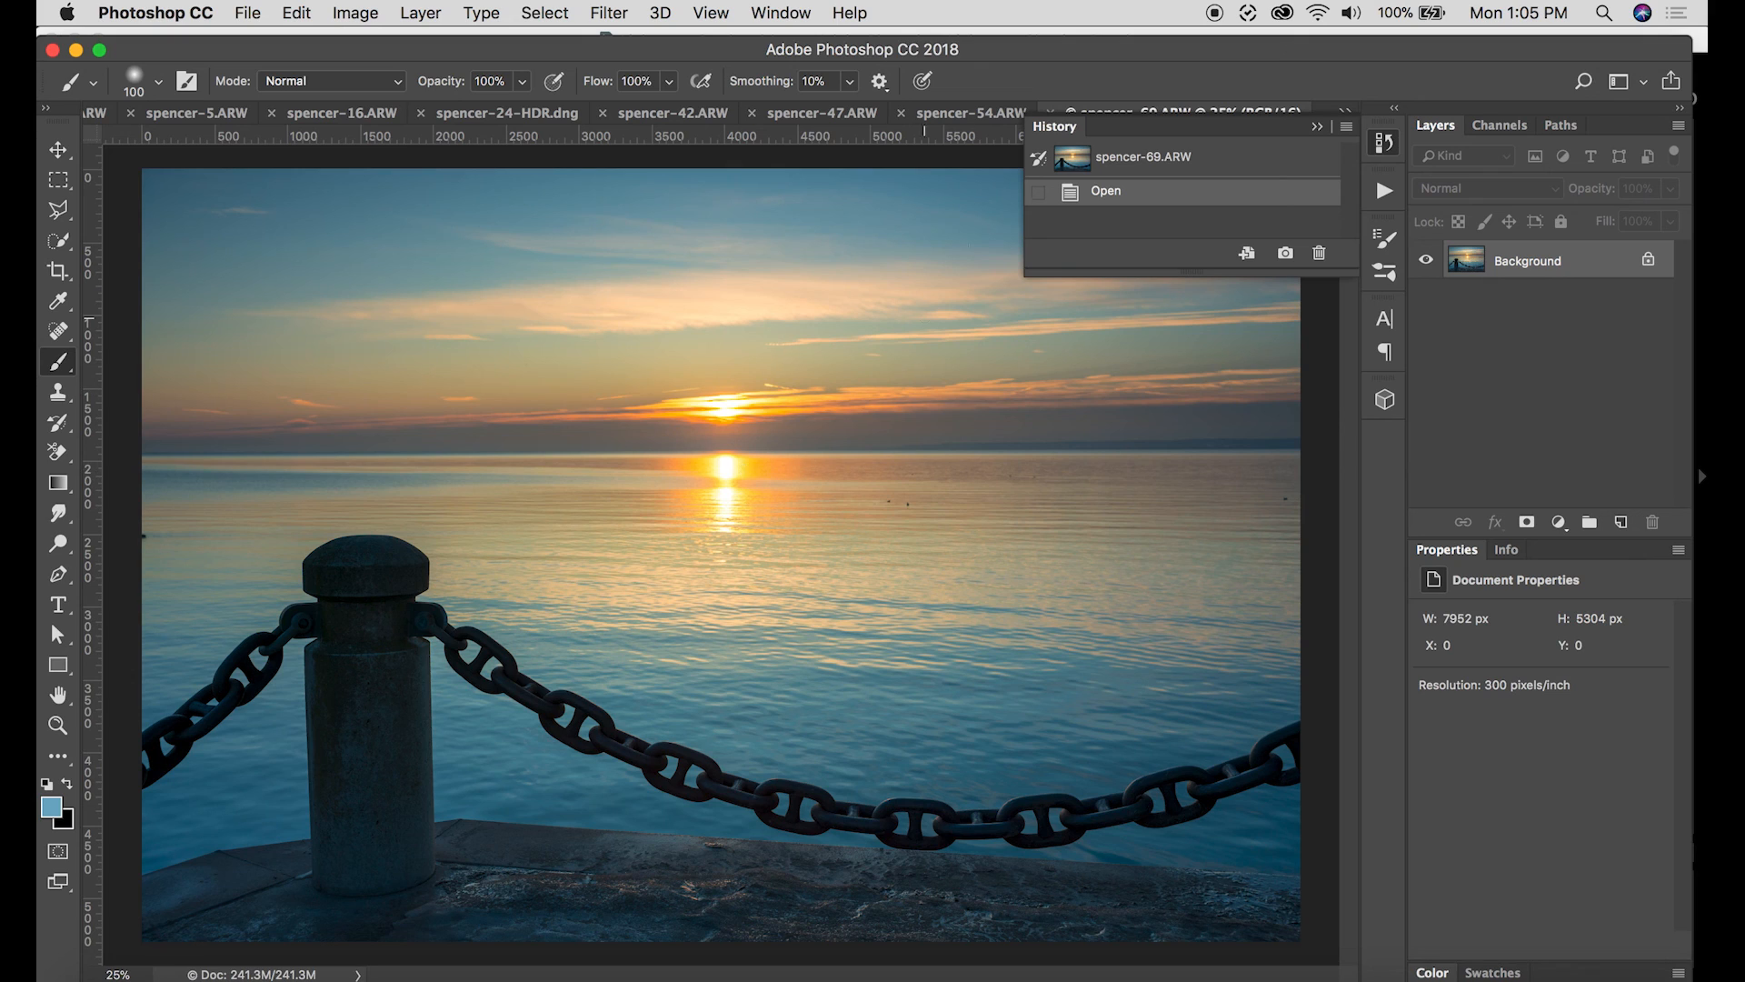
{"action": "left_click", "coordinate": [1384, 143]}
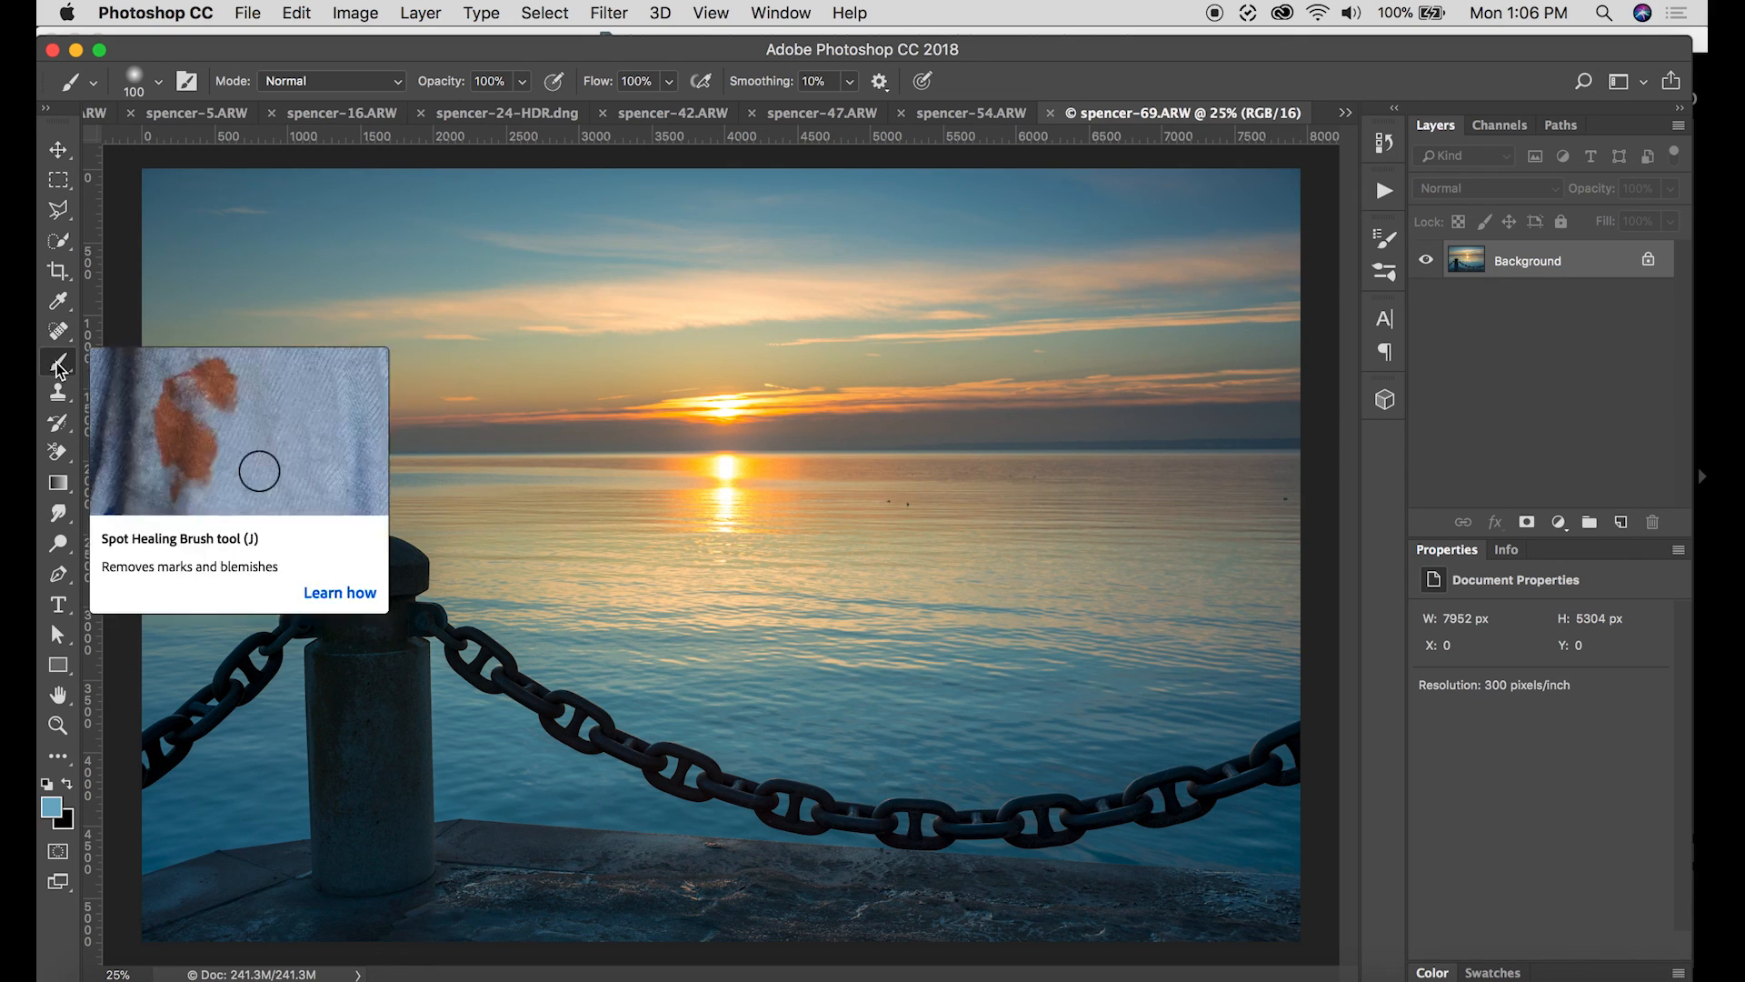
- Straighten spencer-69.ARW along the horizon line and apply the resulting crop at the original ratio
{"action": "left_click", "coordinate": [58, 272]}
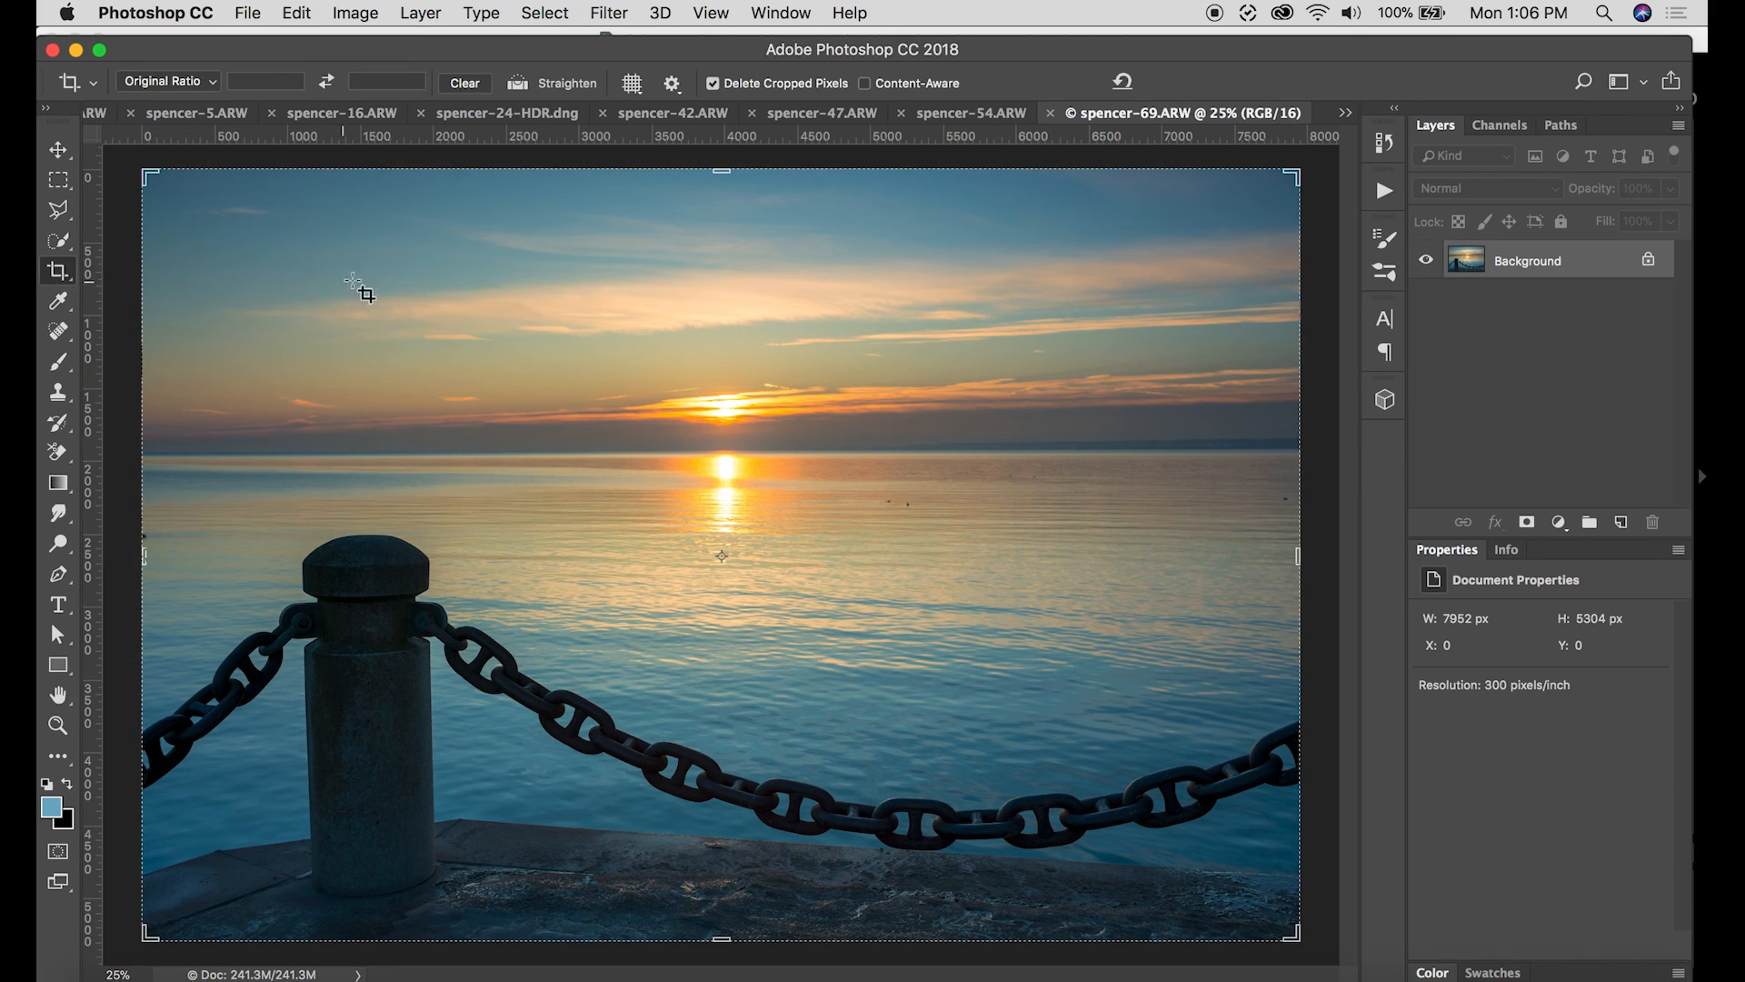
{"action": "left_click", "coordinate": [524, 89]}
{"action": "left_click_drag", "start_coordinate": [141, 452], "coordinate": [1327, 449]}
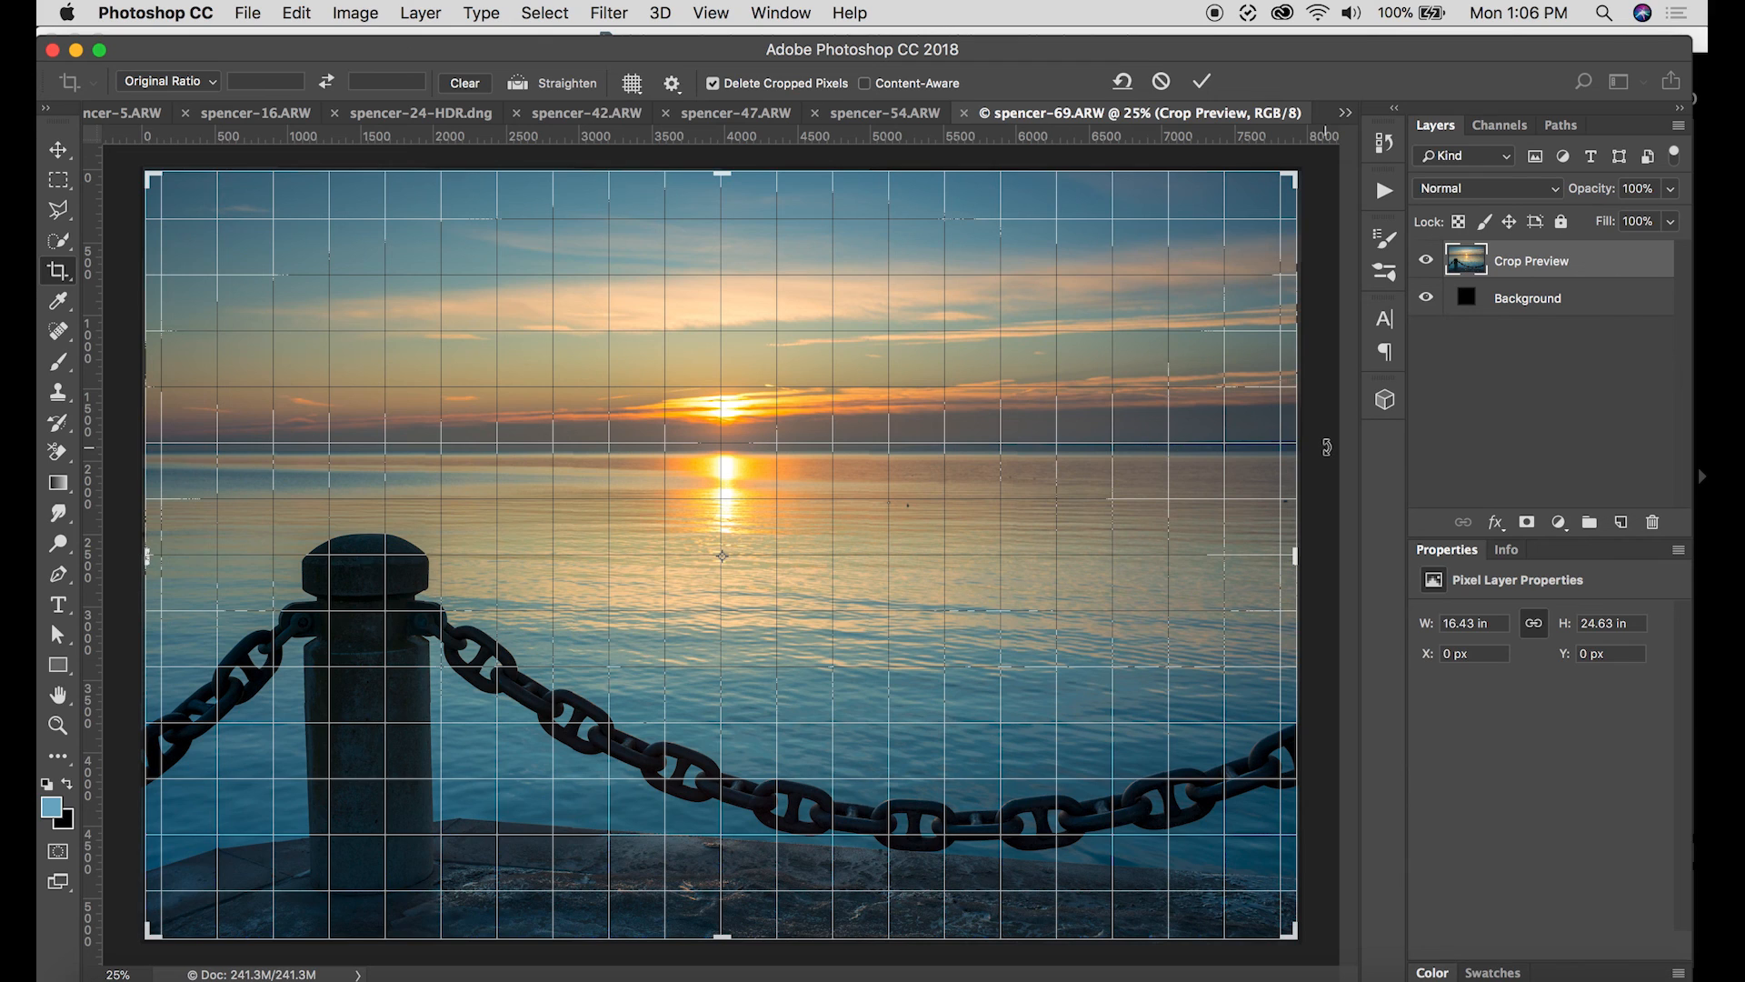
{"action": "left_click", "coordinate": [1206, 83]}
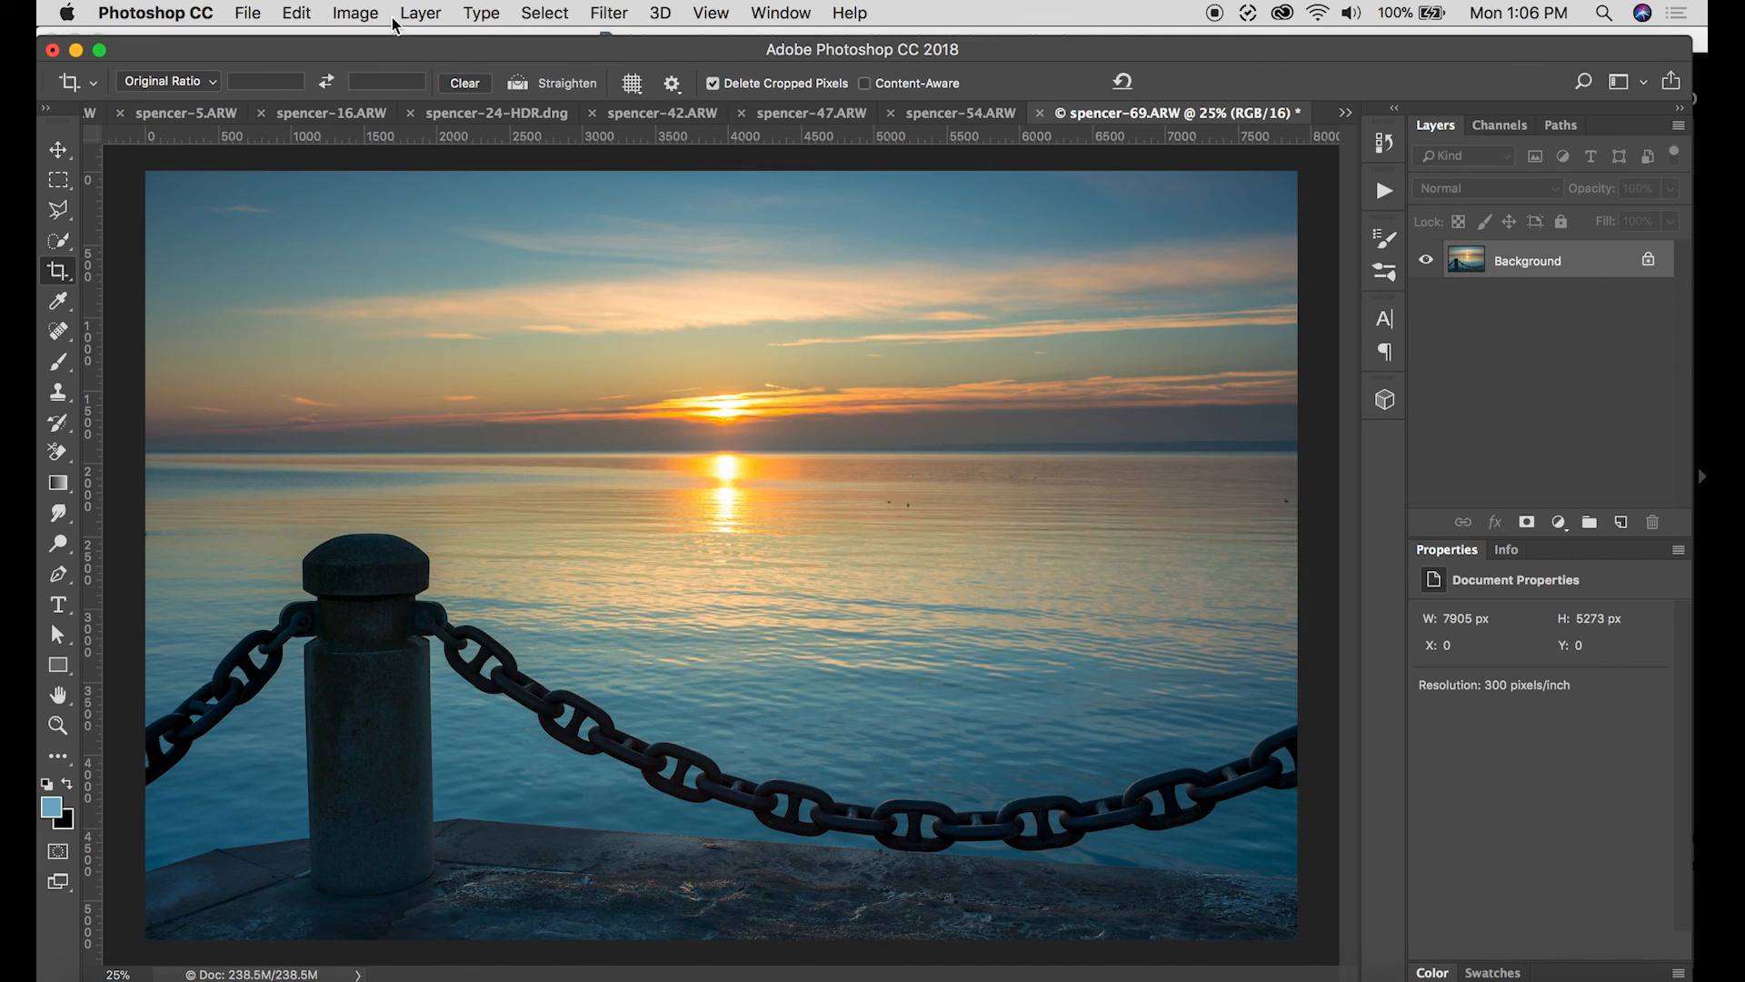
- Apply Auto Tone to spencer-69.ARW and set its fade to 100% opacity in Normal mode
{"action": "left_click", "coordinate": [353, 13]}
{"action": "left_click", "coordinate": [379, 115]}
{"action": "left_click", "coordinate": [297, 14]}
{"action": "left_click", "coordinate": [337, 121]}
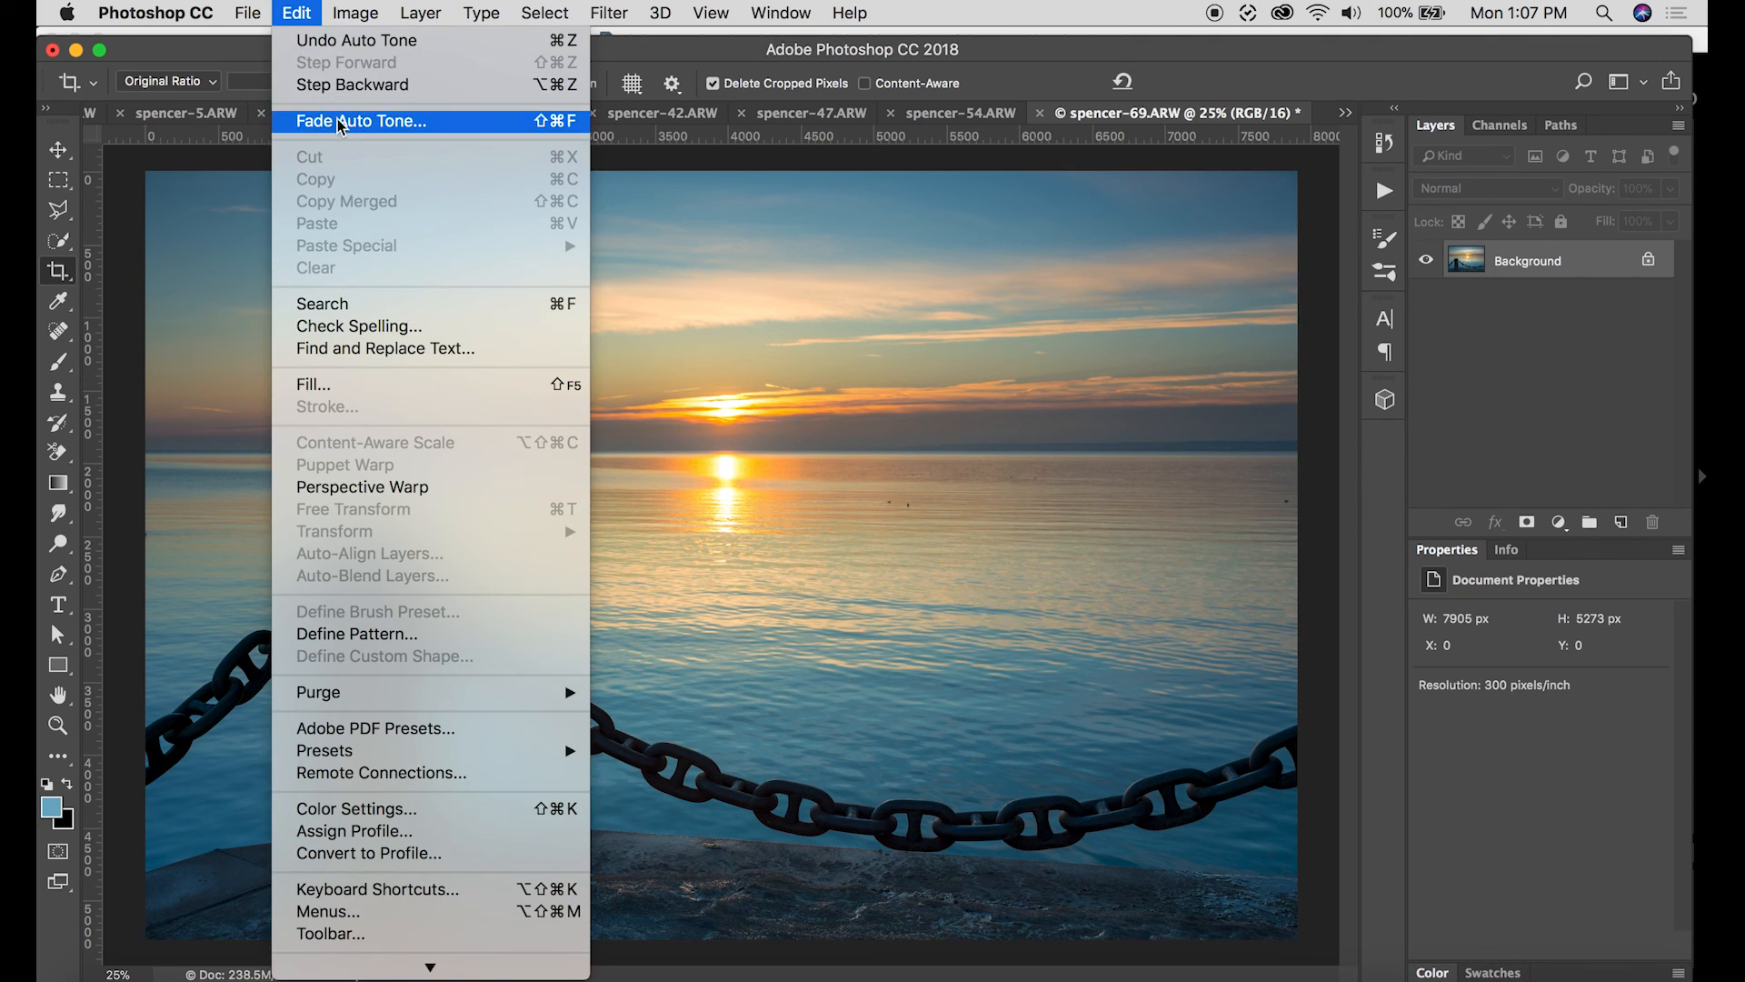
{"action": "mouse_move", "coordinate": [1476, 414]}
{"action": "left_mouse_down"}
{"action": "mouse_move", "coordinate": [1301, 409]}
{"action": "mouse_move", "coordinate": [1479, 415]}
{"action": "left_mouse_up"}
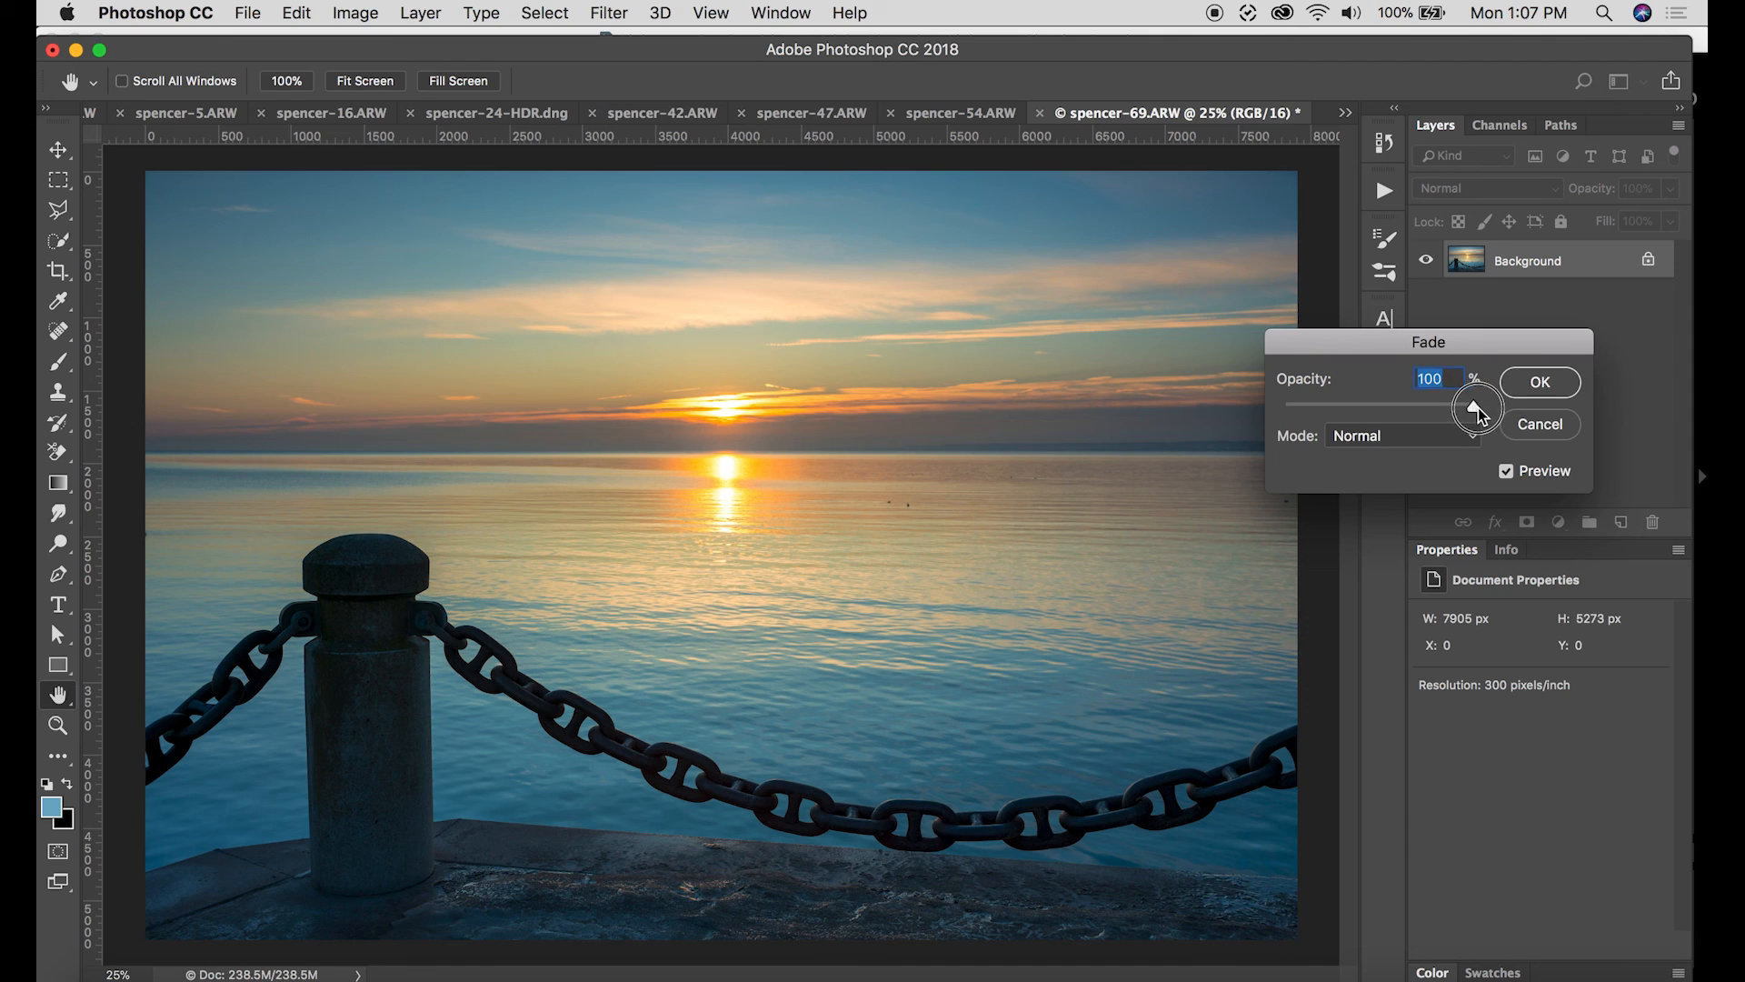
{"action": "left_click", "coordinate": [1538, 380]}
{"action": "key", "text": "c"}
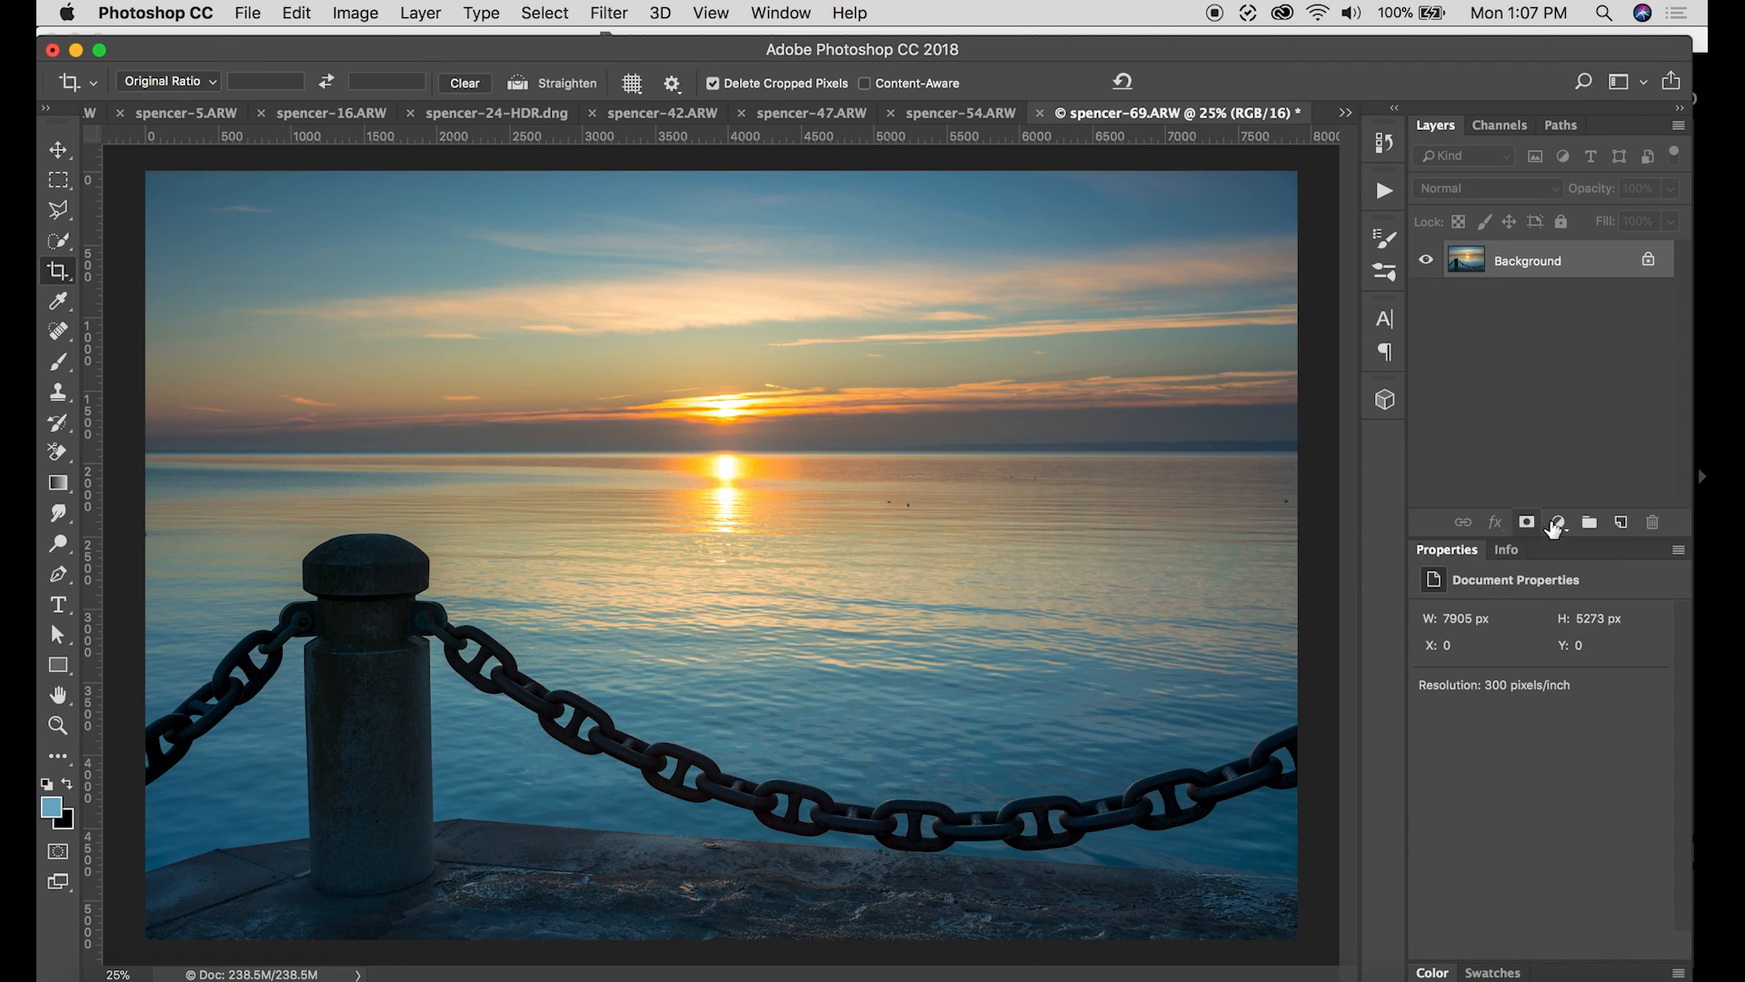
- Add a Brightness/Contrast adjustment layer with brightness 27 and contrast 41
{"action": "left_click", "coordinate": [1567, 522]}
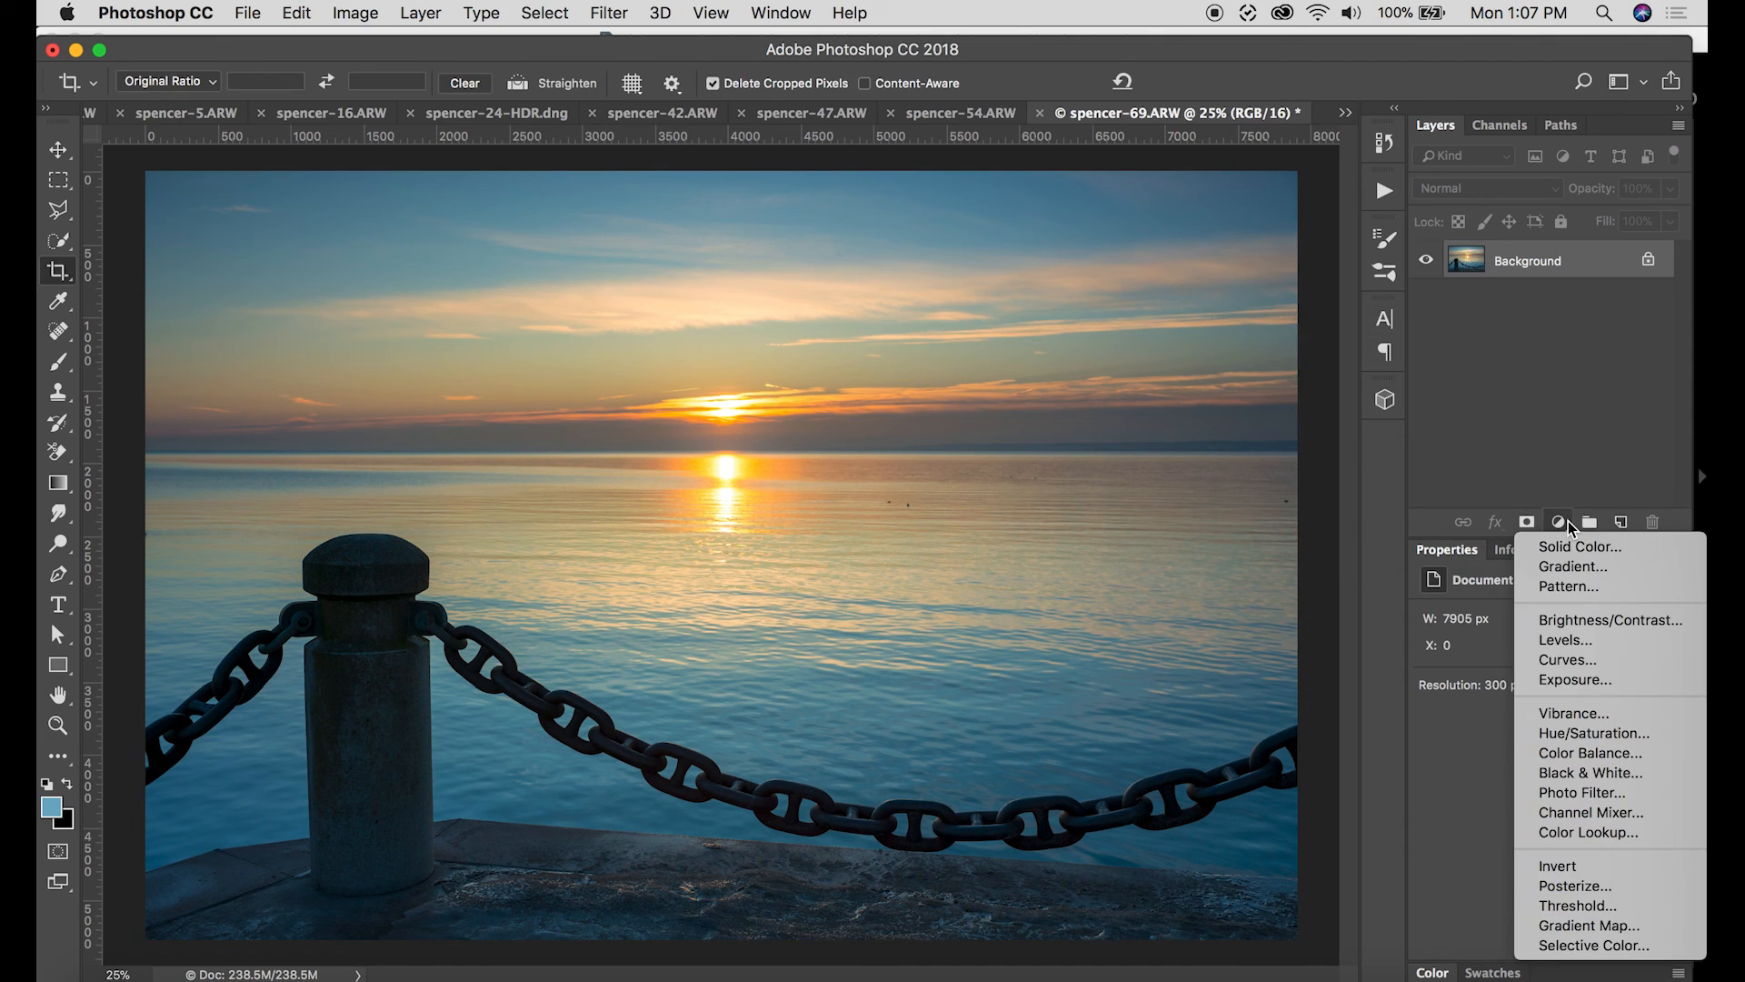
{"action": "left_click", "coordinate": [1572, 619]}
{"action": "left_click_drag", "start_coordinate": [1547, 678], "coordinate": [1589, 723]}
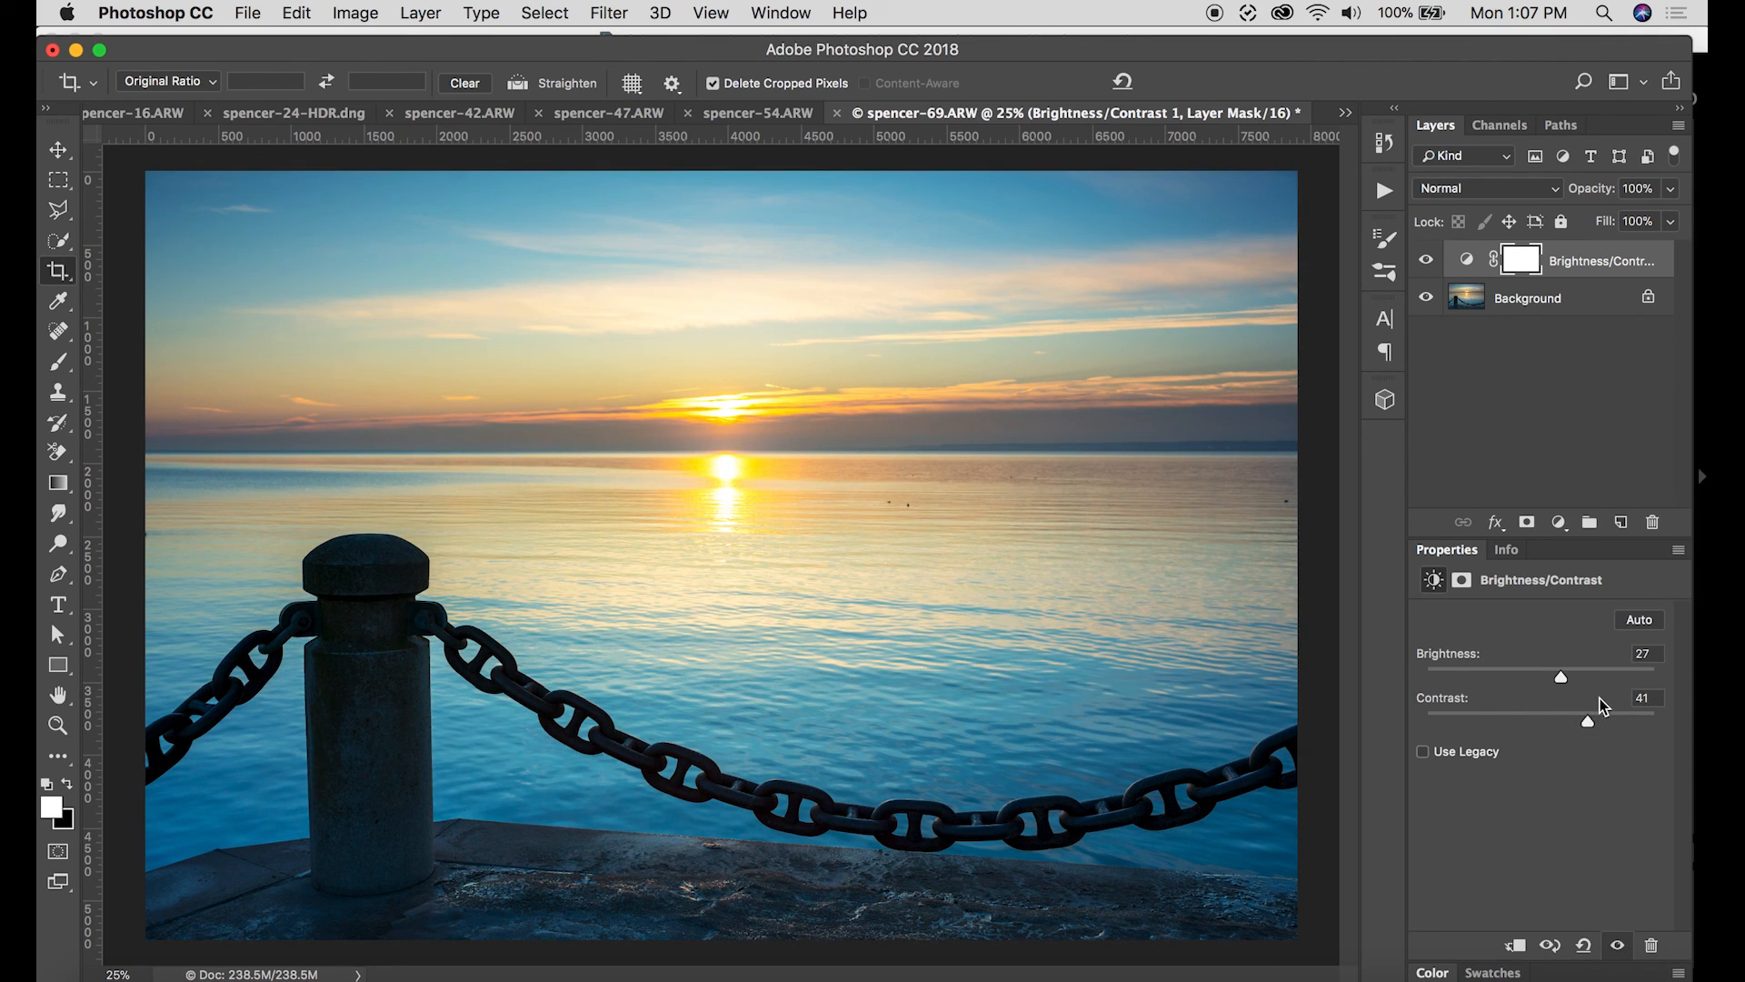
- Heal the dark speck at the left edge of the water on the Background layer with a size 60 Spot Healing Brush
{"action": "left_click", "coordinate": [1635, 308]}
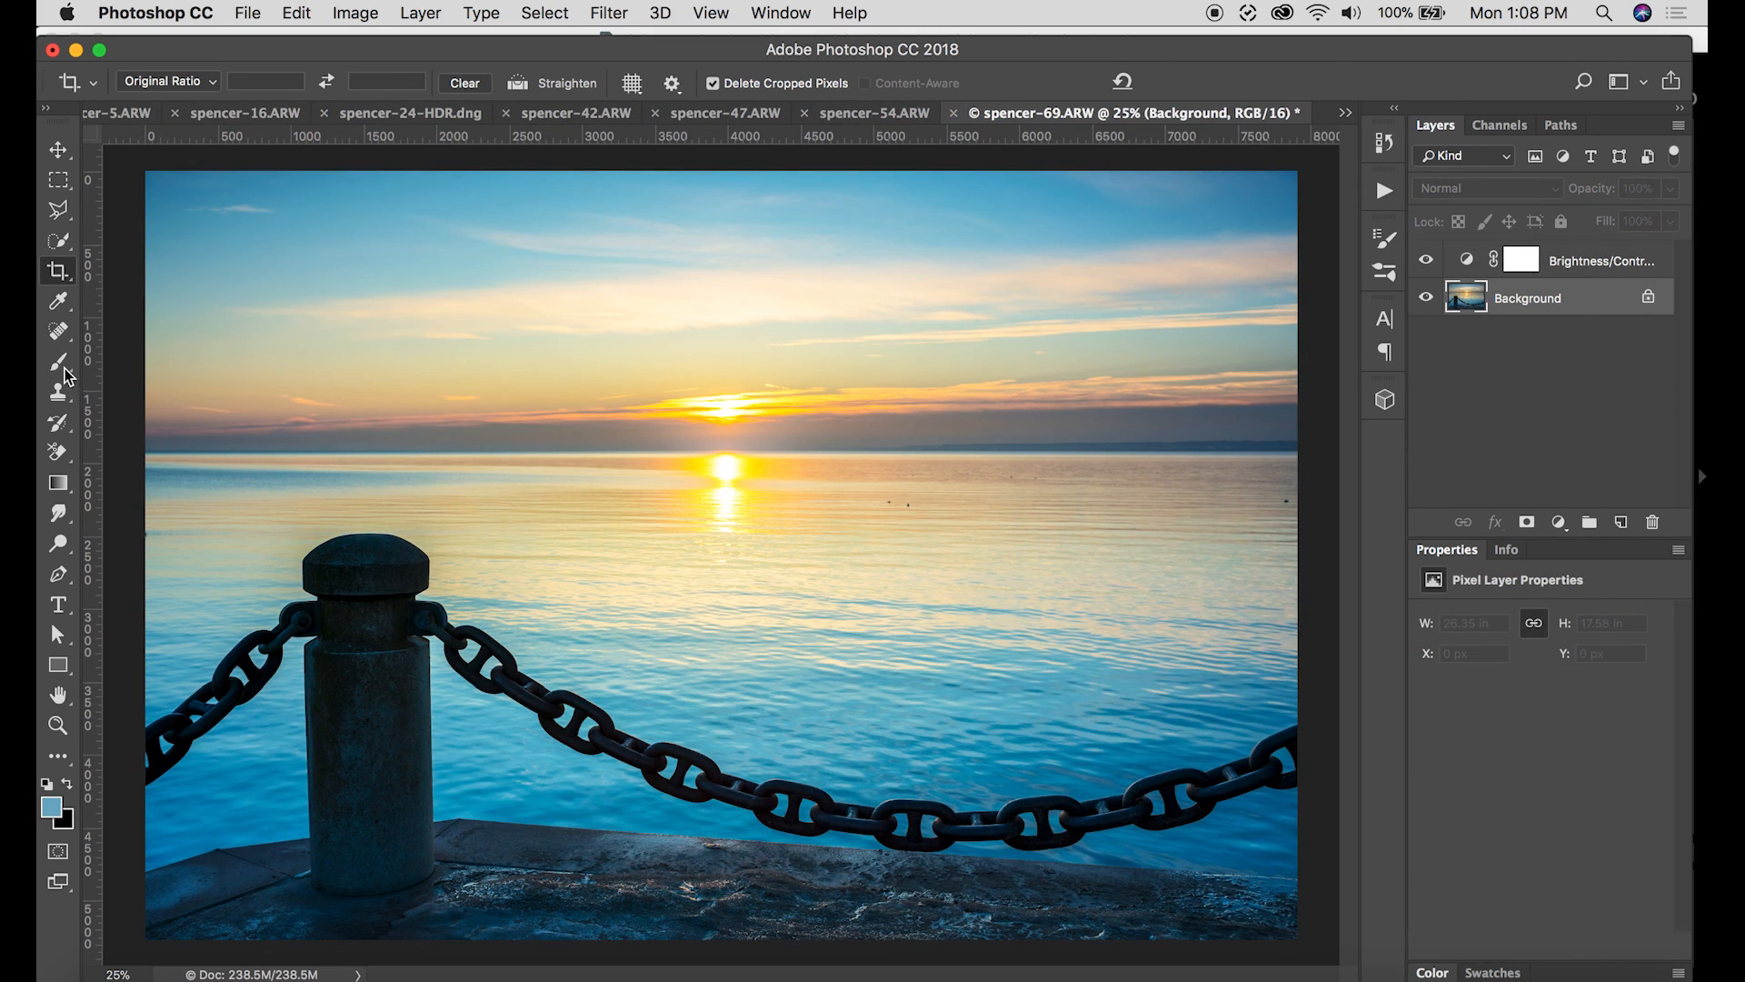
{"action": "left_click", "coordinate": [58, 331]}
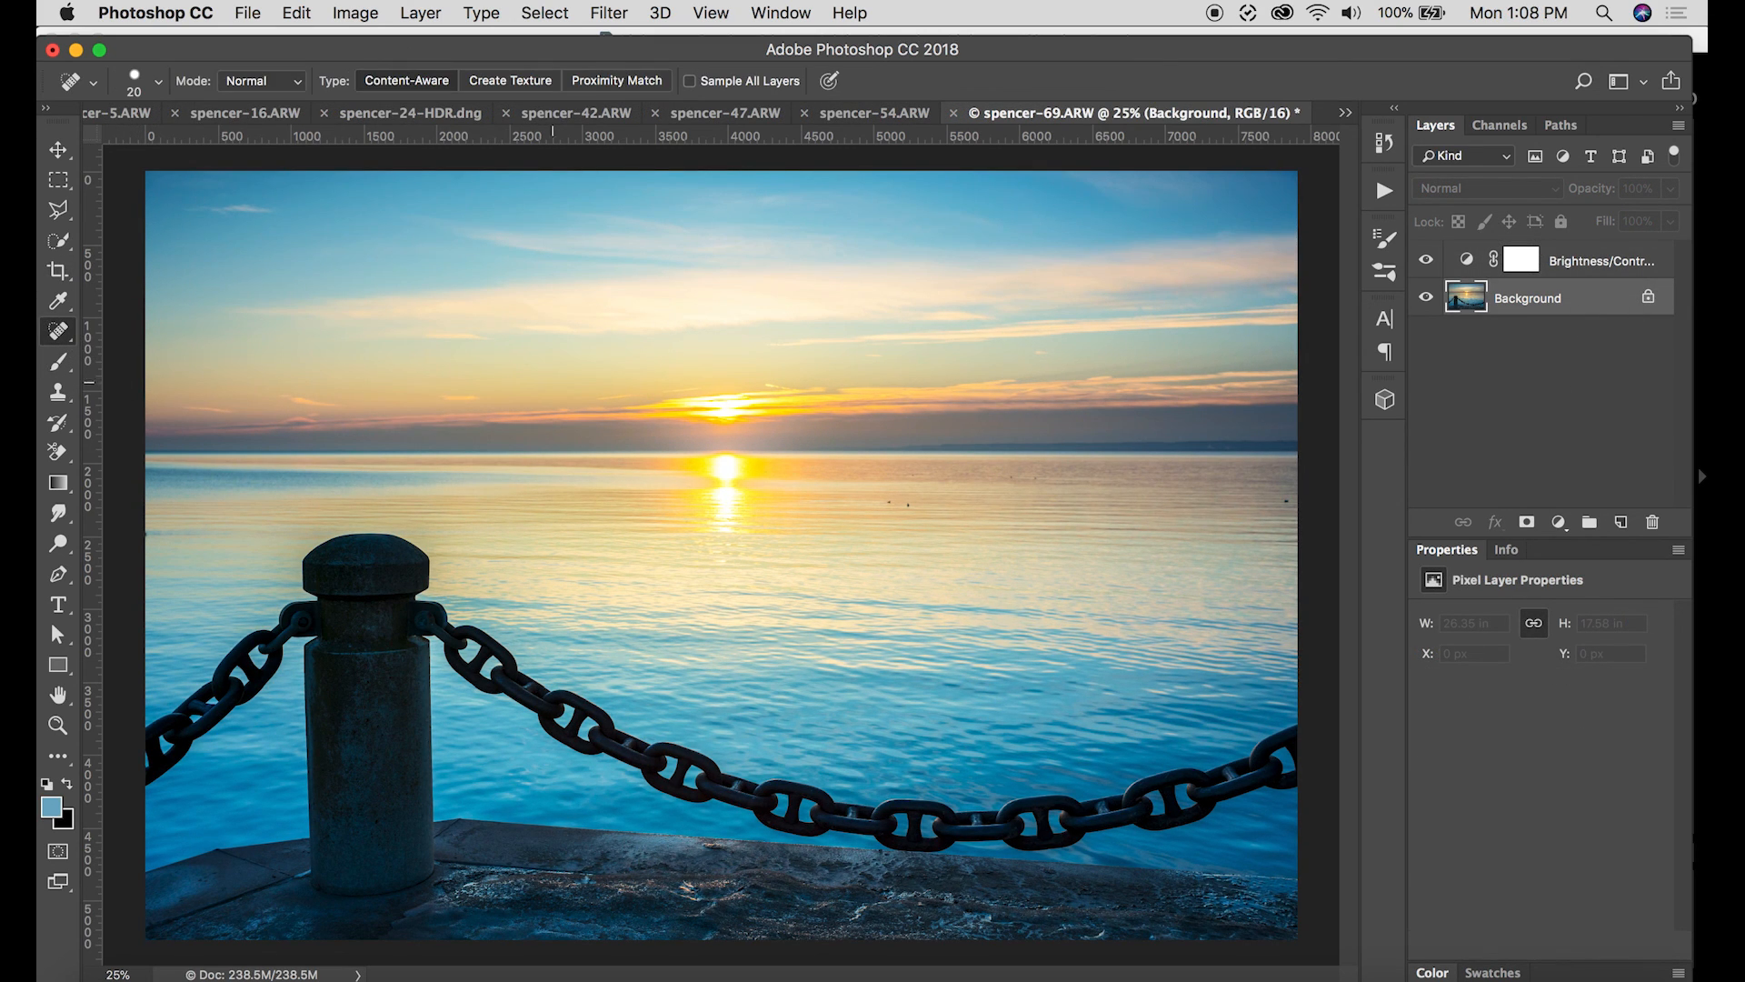
{"action": "key", "text": "bracketright"}
{"action": "key", "text": "bracketright"}
{"action": "key", "text": "bracketright"}
{"action": "key", "text": "super+equal"}
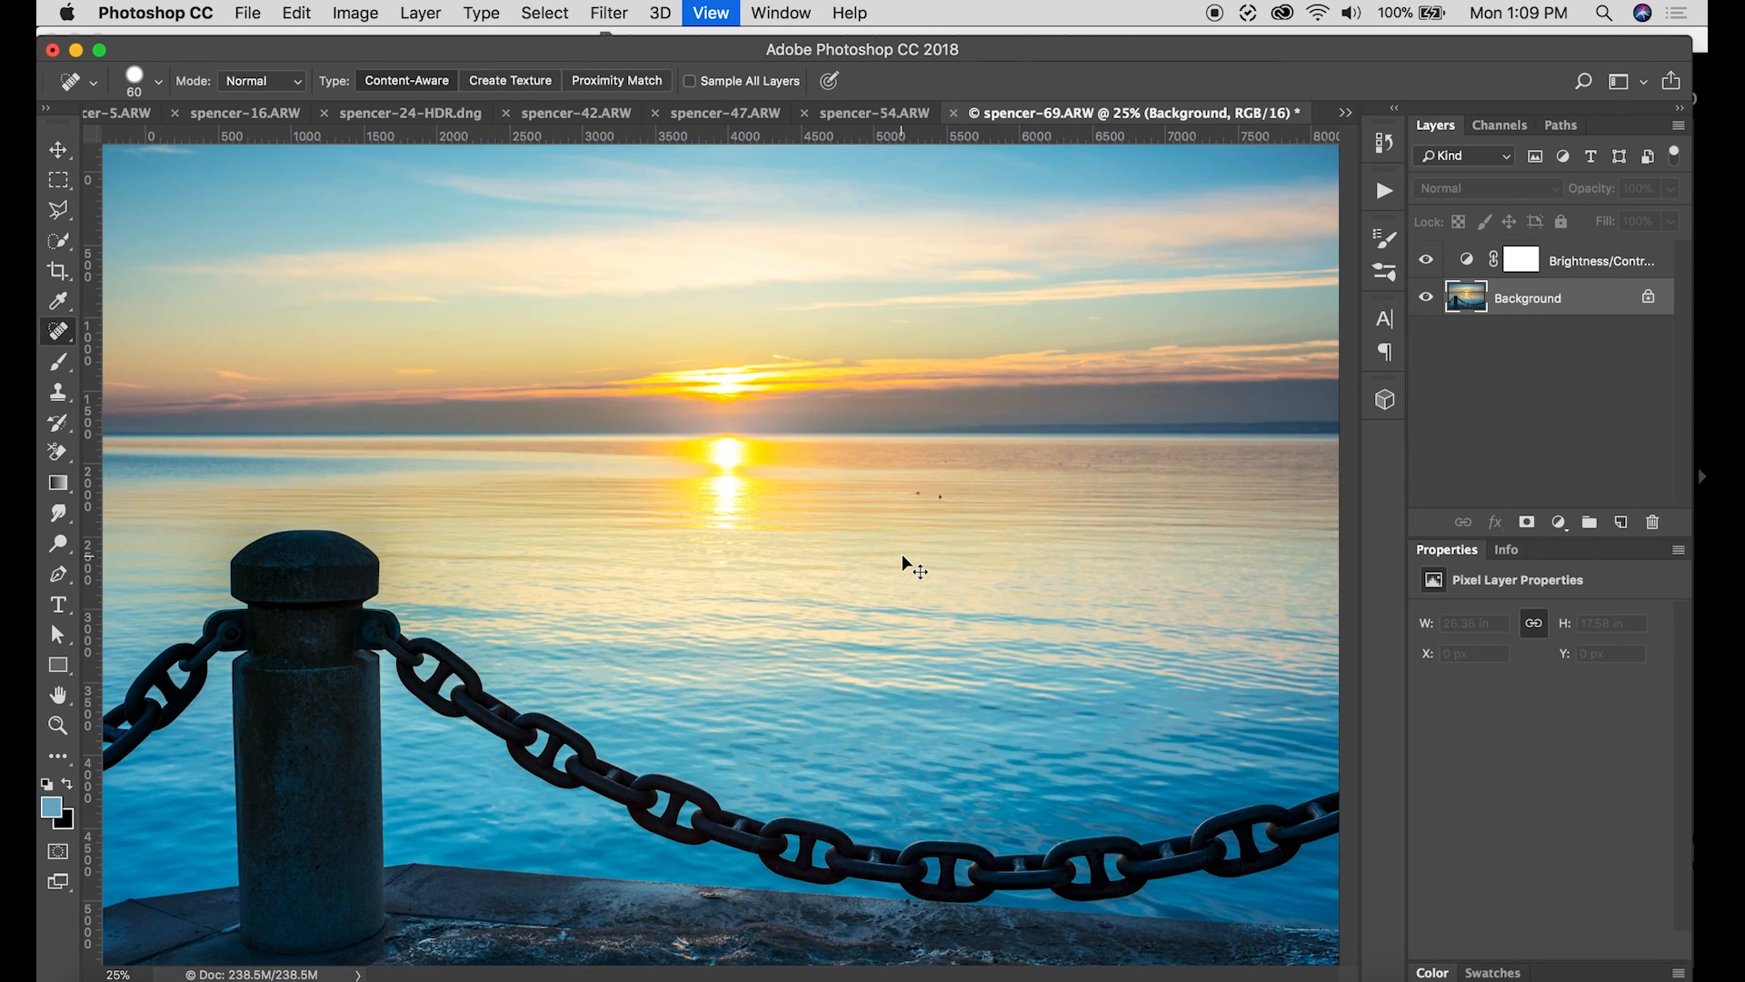
{"action": "key", "text": "super+equal"}
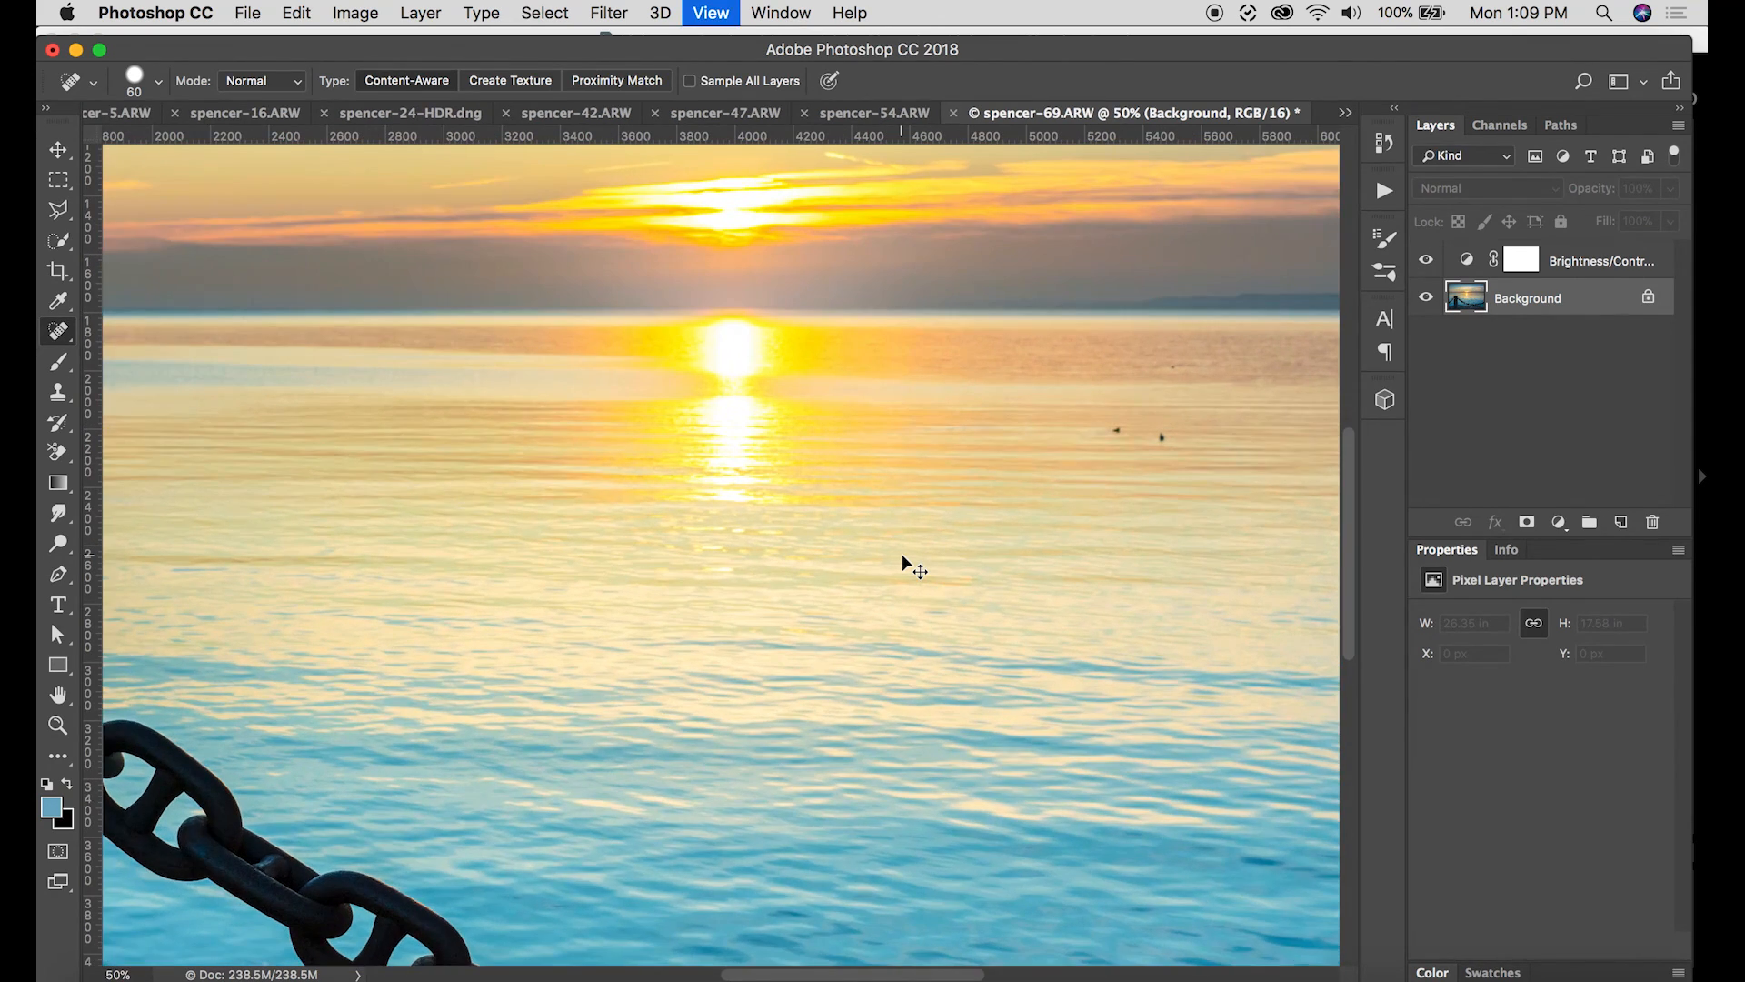
{"action": "key", "text": "super+equal"}
{"action": "key", "text": "super+equal"}
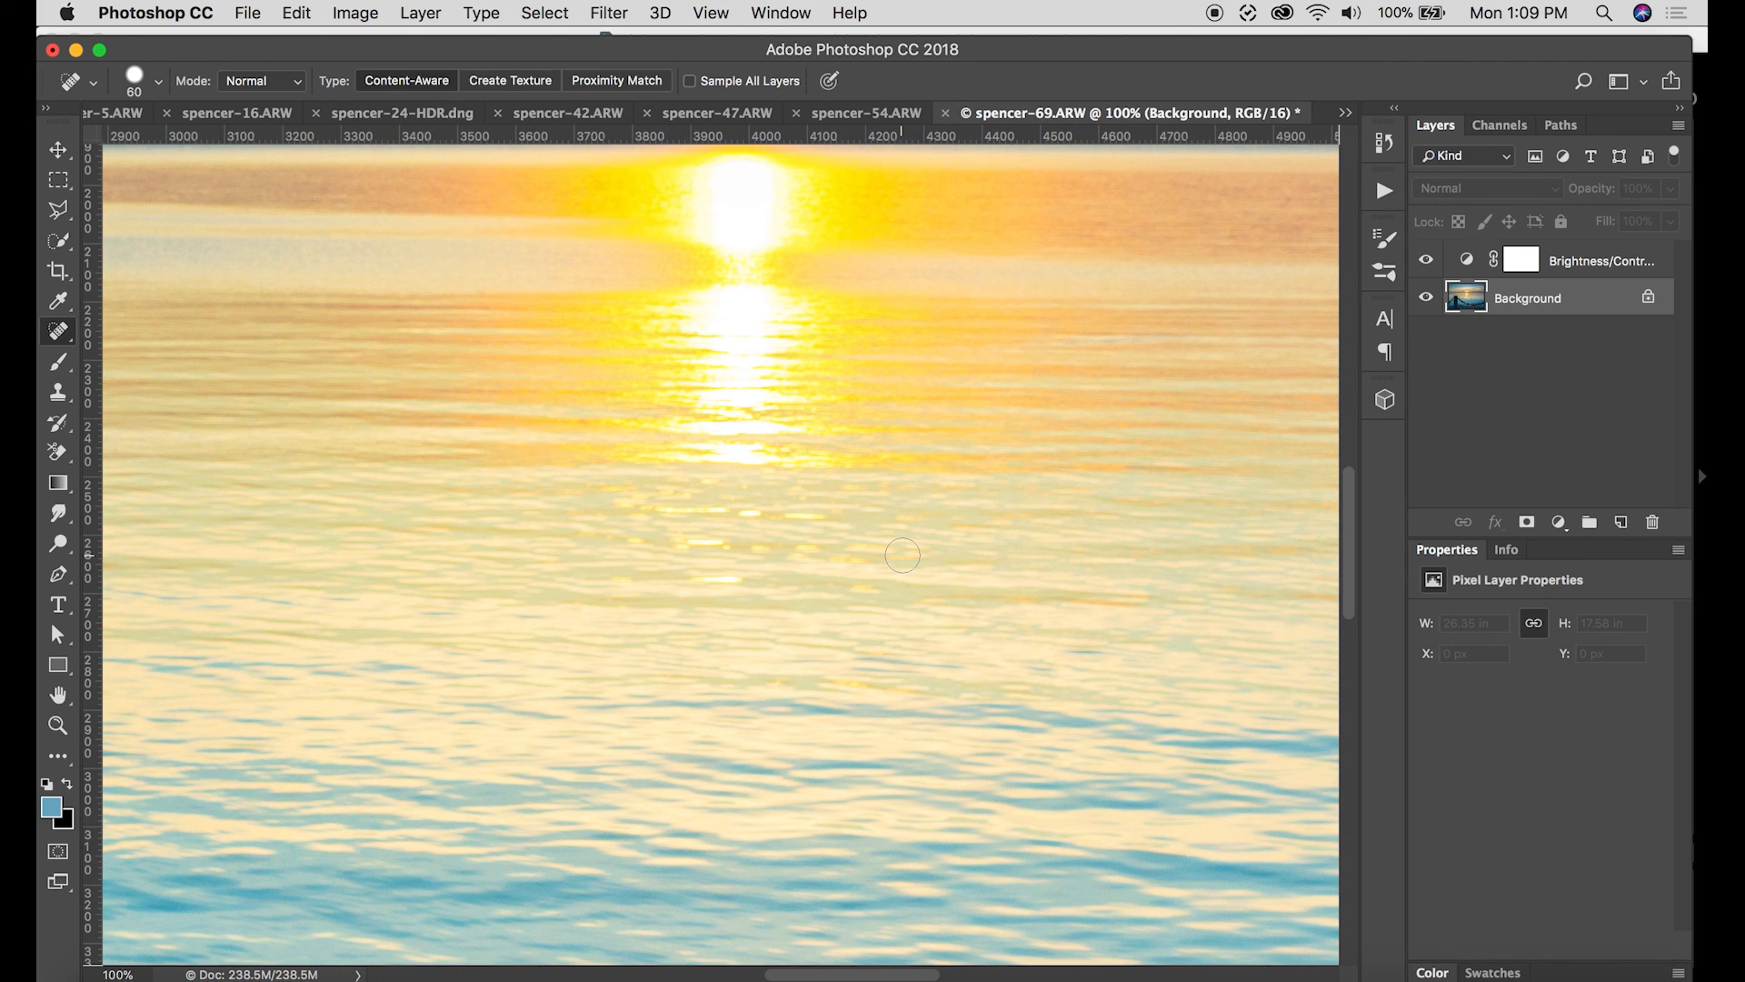
{"action": "scroll", "coordinate": [902, 554], "scroll_direction": "left", "scroll_amount": 20}
{"action": "scroll", "coordinate": [902, 555], "scroll_direction": "down", "scroll_amount": 5}
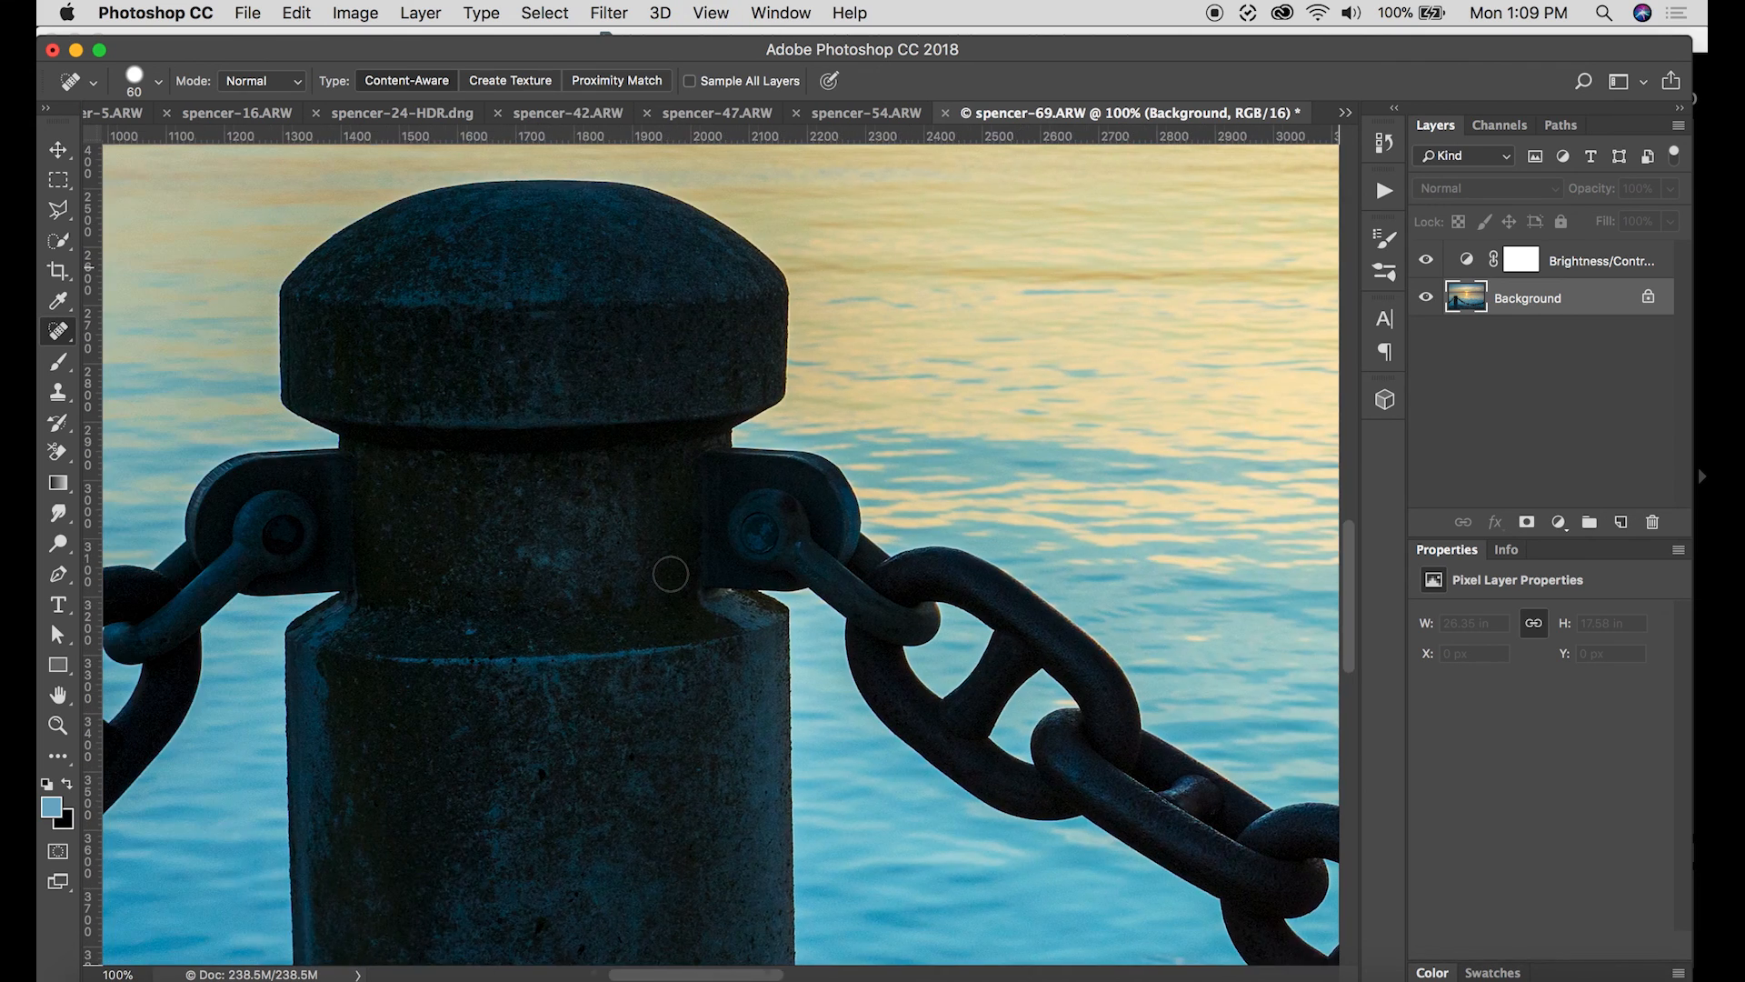
{"action": "scroll", "coordinate": [671, 575], "scroll_direction": "down", "scroll_amount": 6}
{"action": "scroll", "coordinate": [670, 574], "scroll_direction": "left", "scroll_amount": 7}
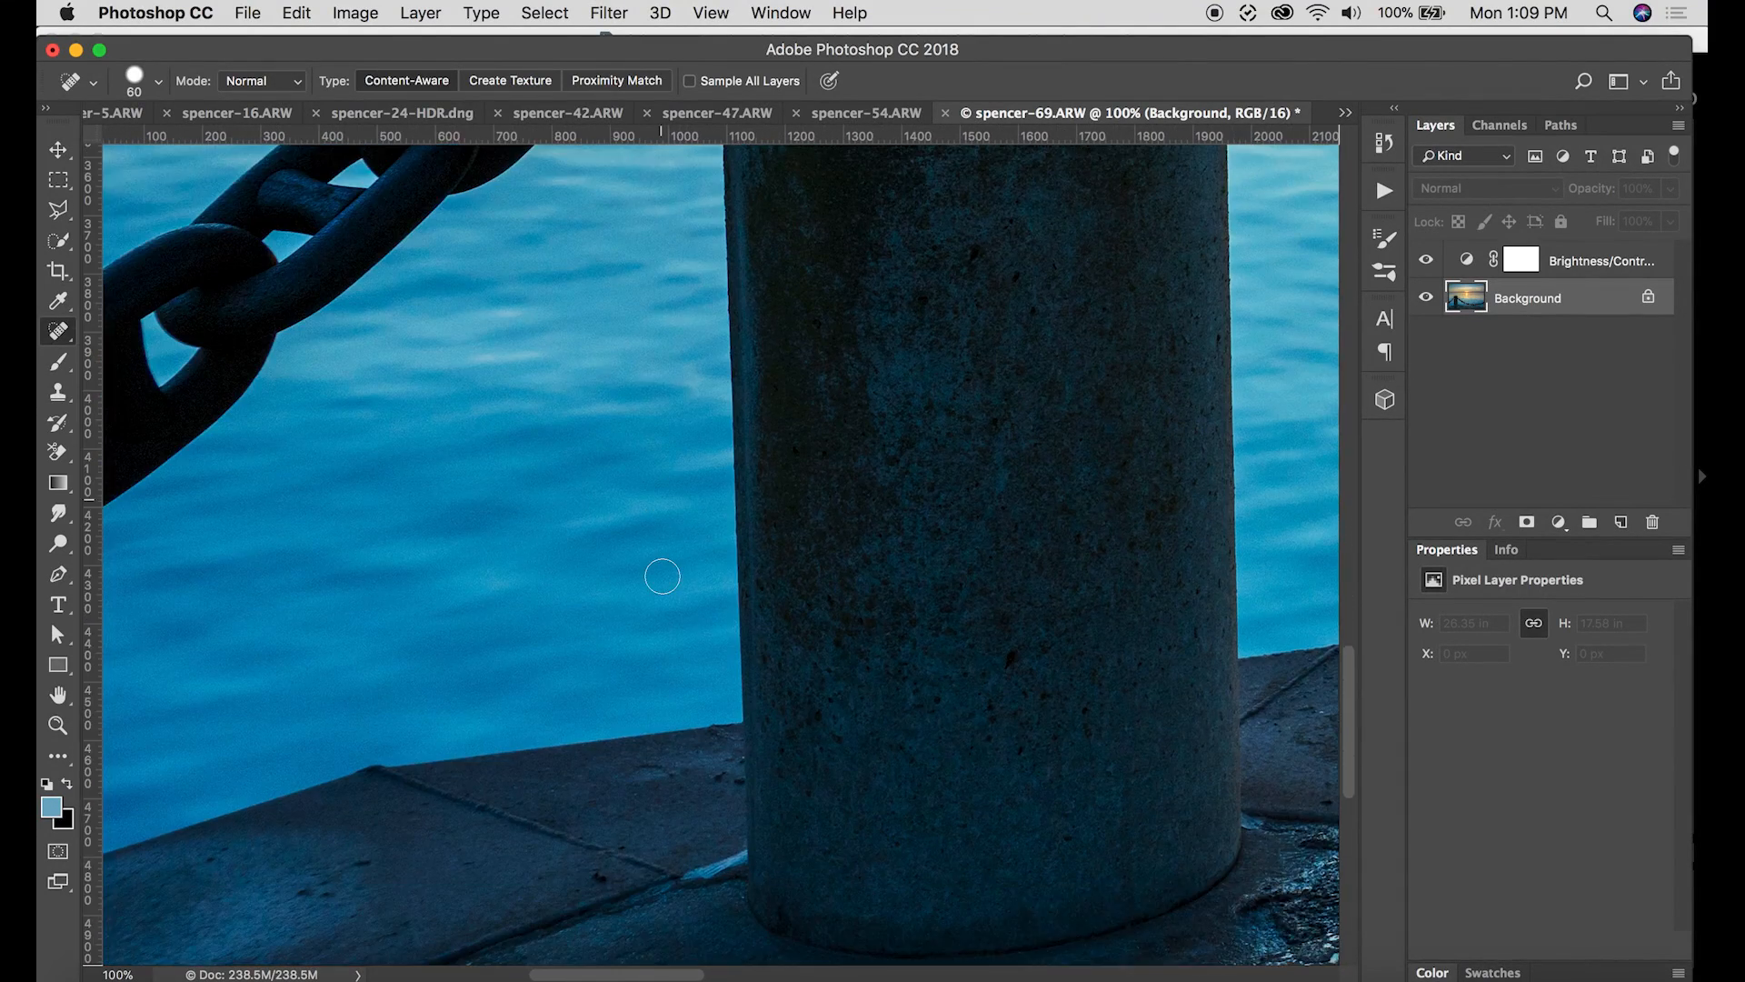
{"action": "scroll", "coordinate": [663, 576], "scroll_direction": "down", "scroll_amount": 5}
{"action": "scroll", "coordinate": [663, 576], "scroll_direction": "left", "scroll_amount": 5}
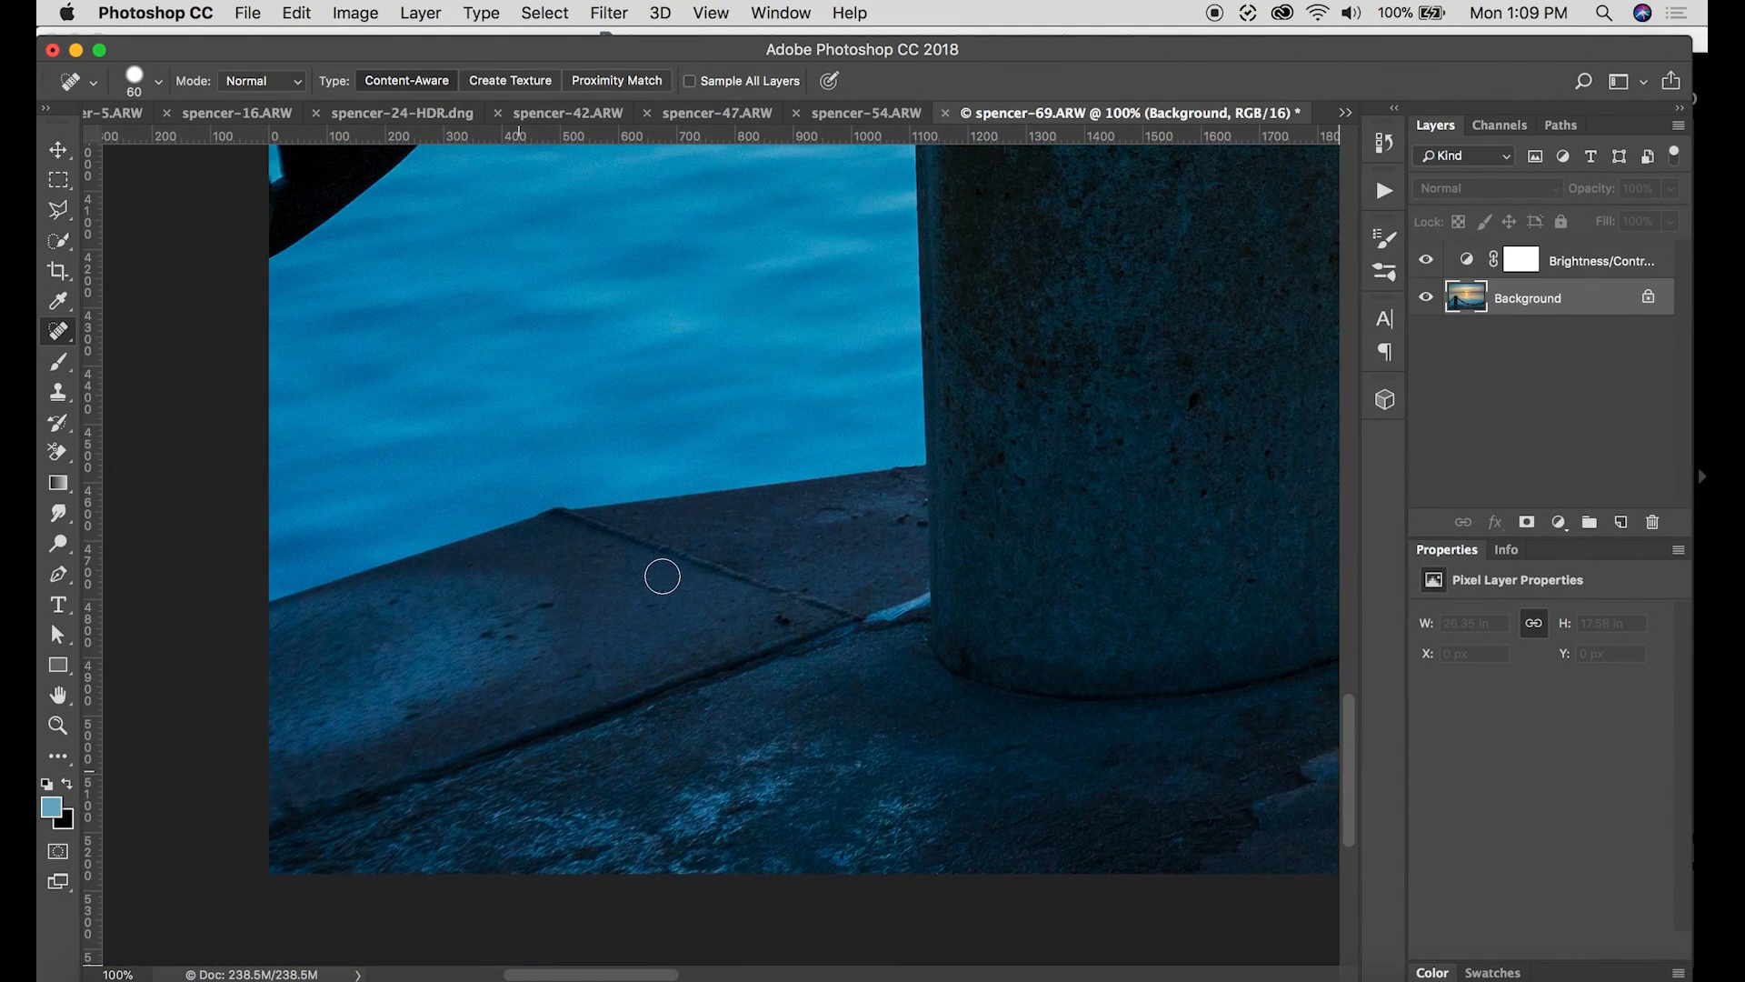
{"action": "scroll", "coordinate": [663, 576], "scroll_direction": "right", "scroll_amount": 2}
{"action": "scroll", "coordinate": [662, 576], "scroll_direction": "right", "scroll_amount": 3}
{"action": "scroll", "coordinate": [663, 576], "scroll_direction": "up", "scroll_amount": 1}
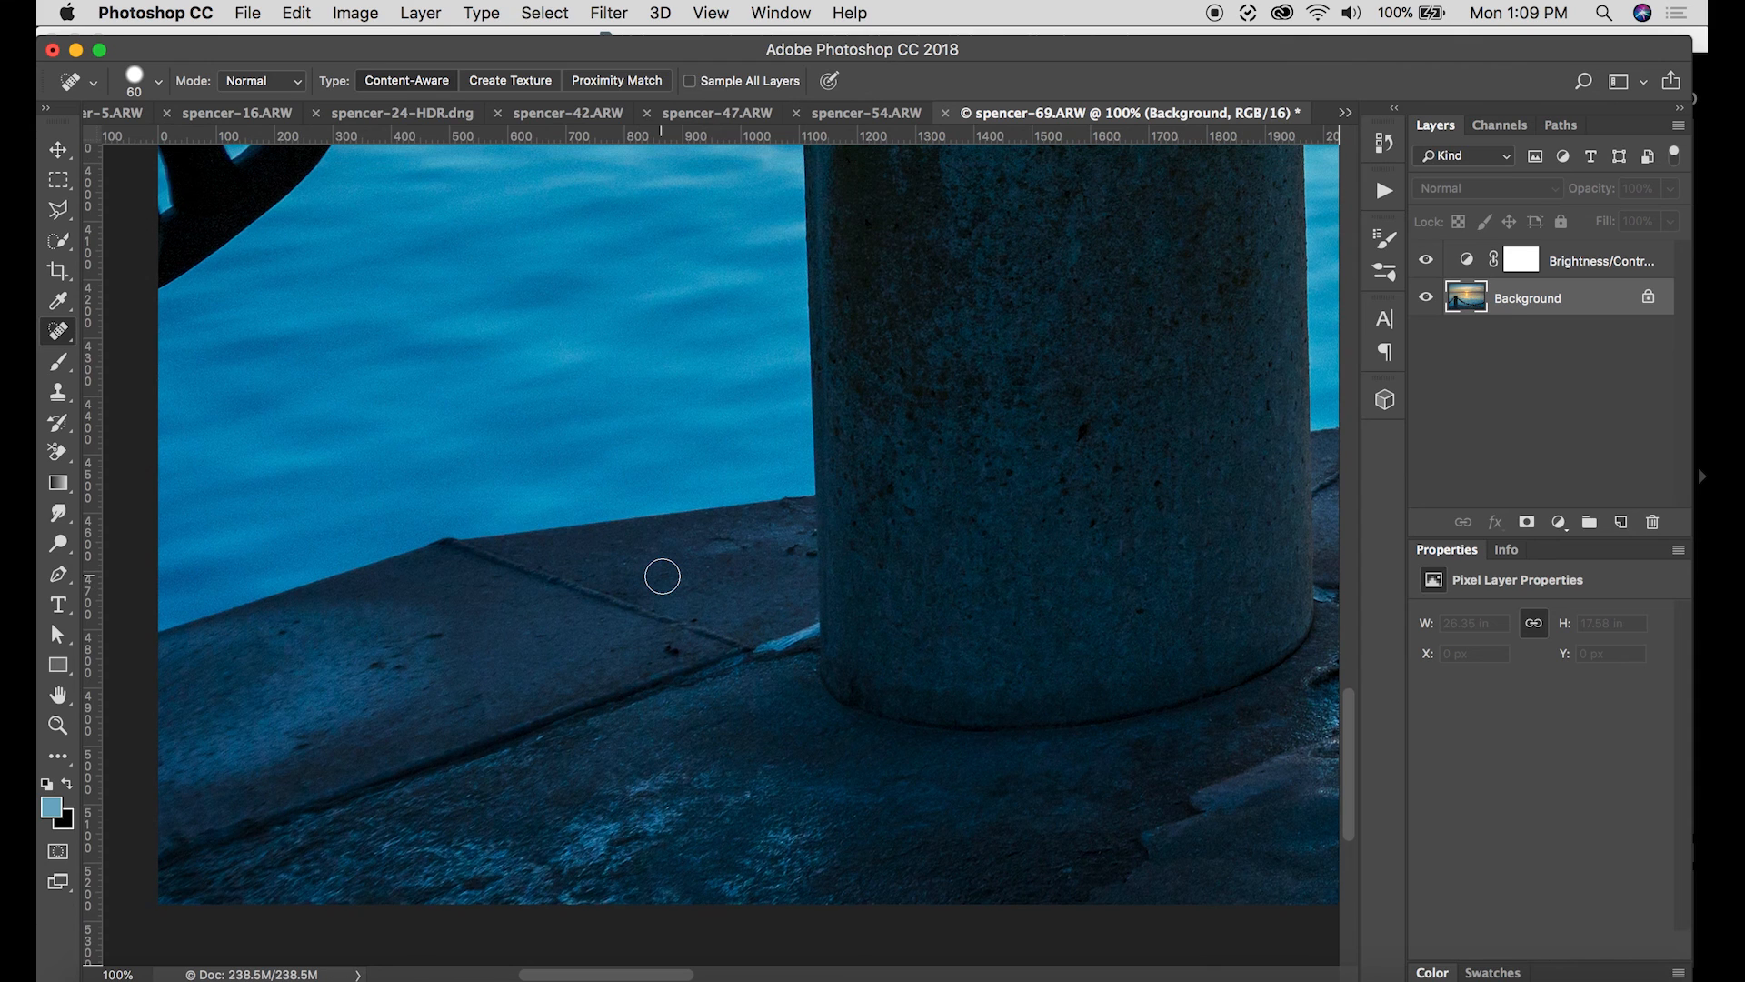
{"action": "scroll", "coordinate": [717, 534], "scroll_direction": "up", "scroll_amount": 8}
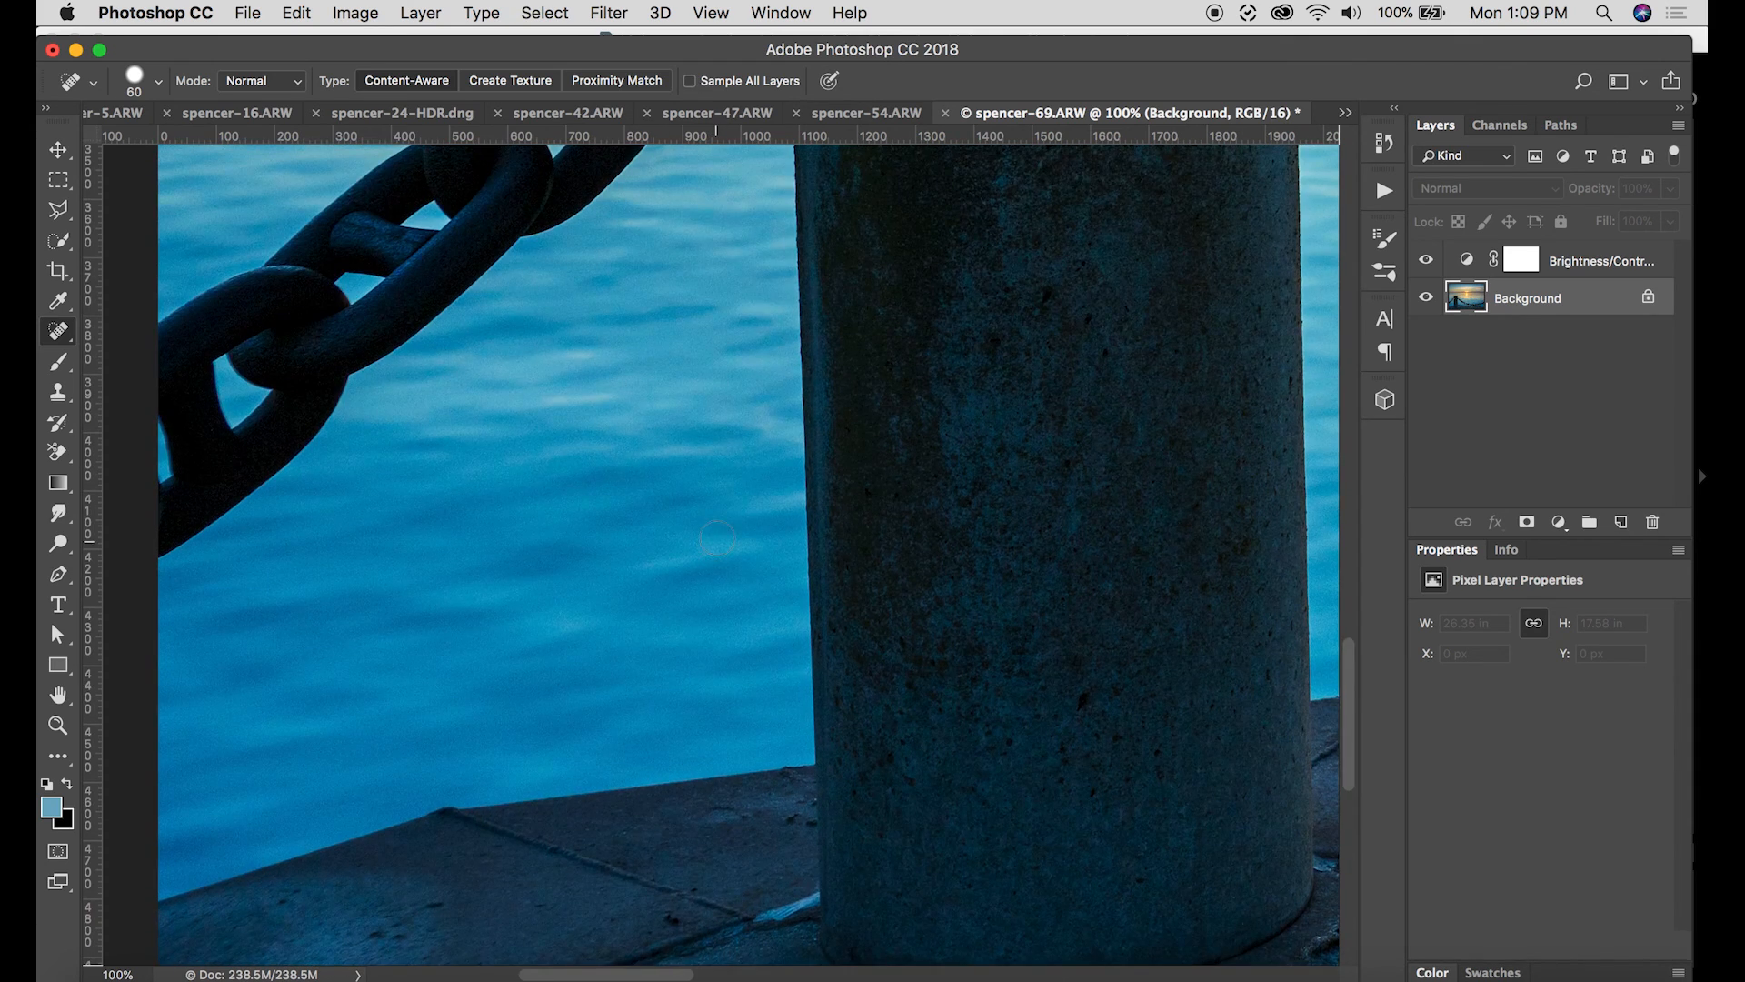
{"action": "scroll", "coordinate": [723, 525], "scroll_direction": "up", "scroll_amount": 10}
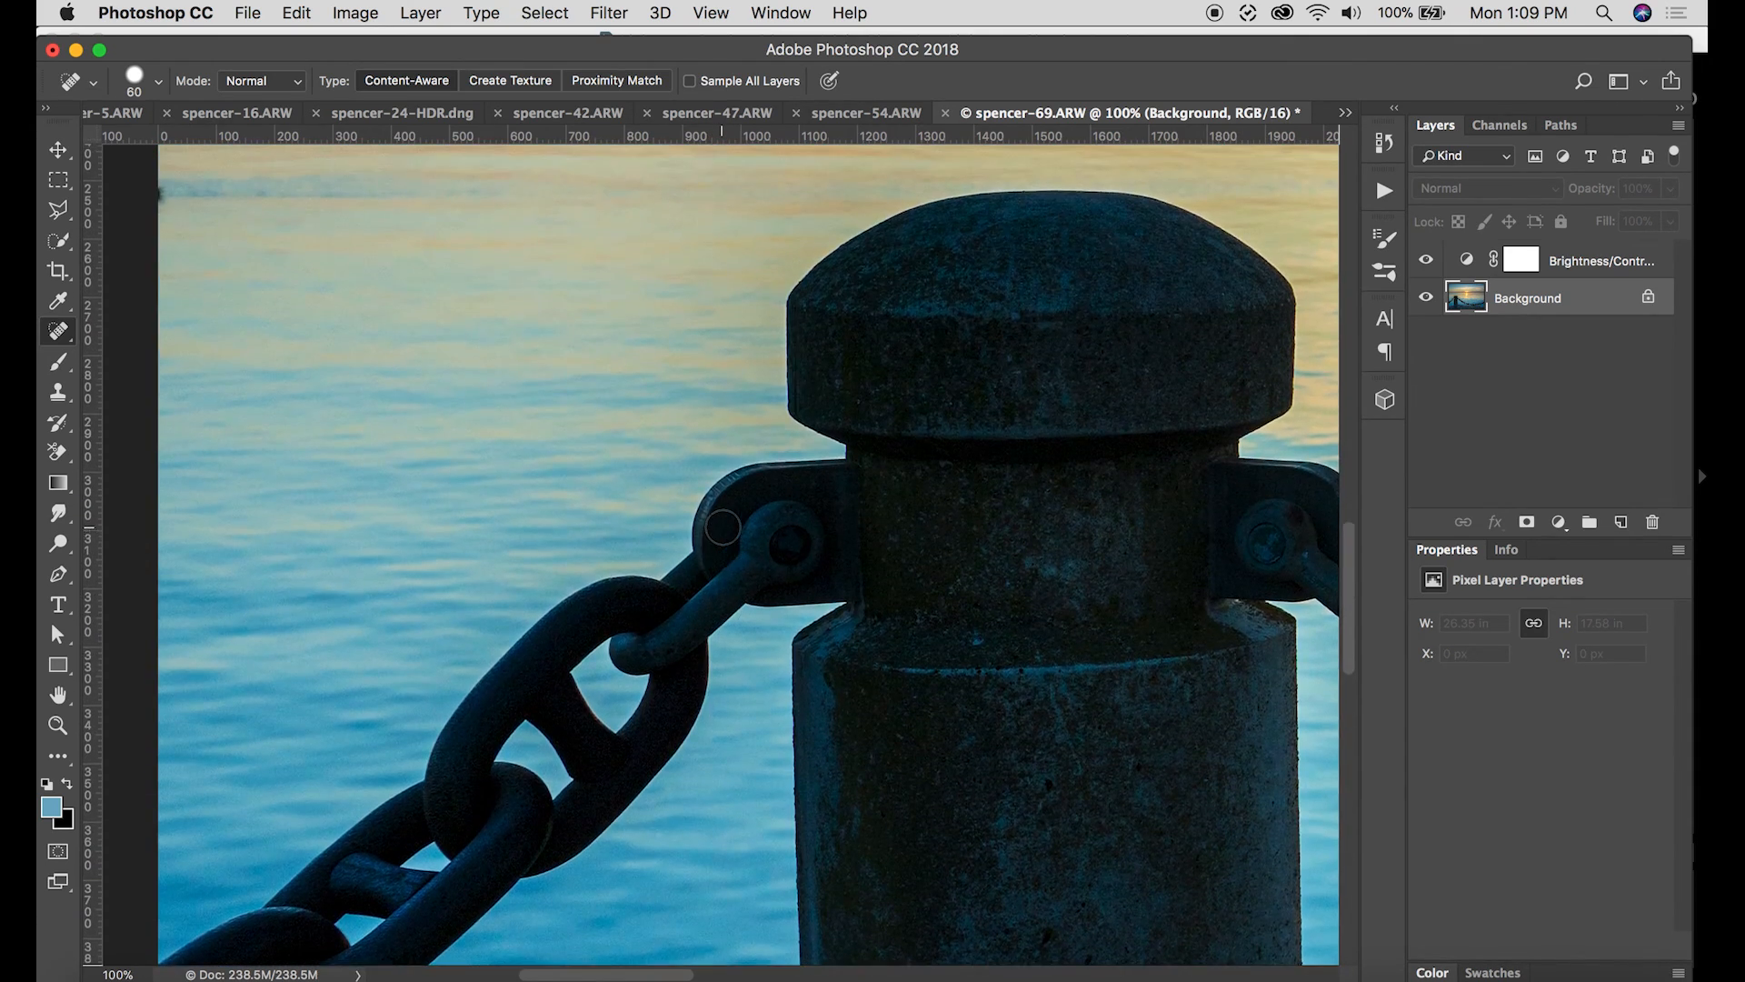
{"action": "scroll", "coordinate": [724, 526], "scroll_direction": "up", "scroll_amount": 20}
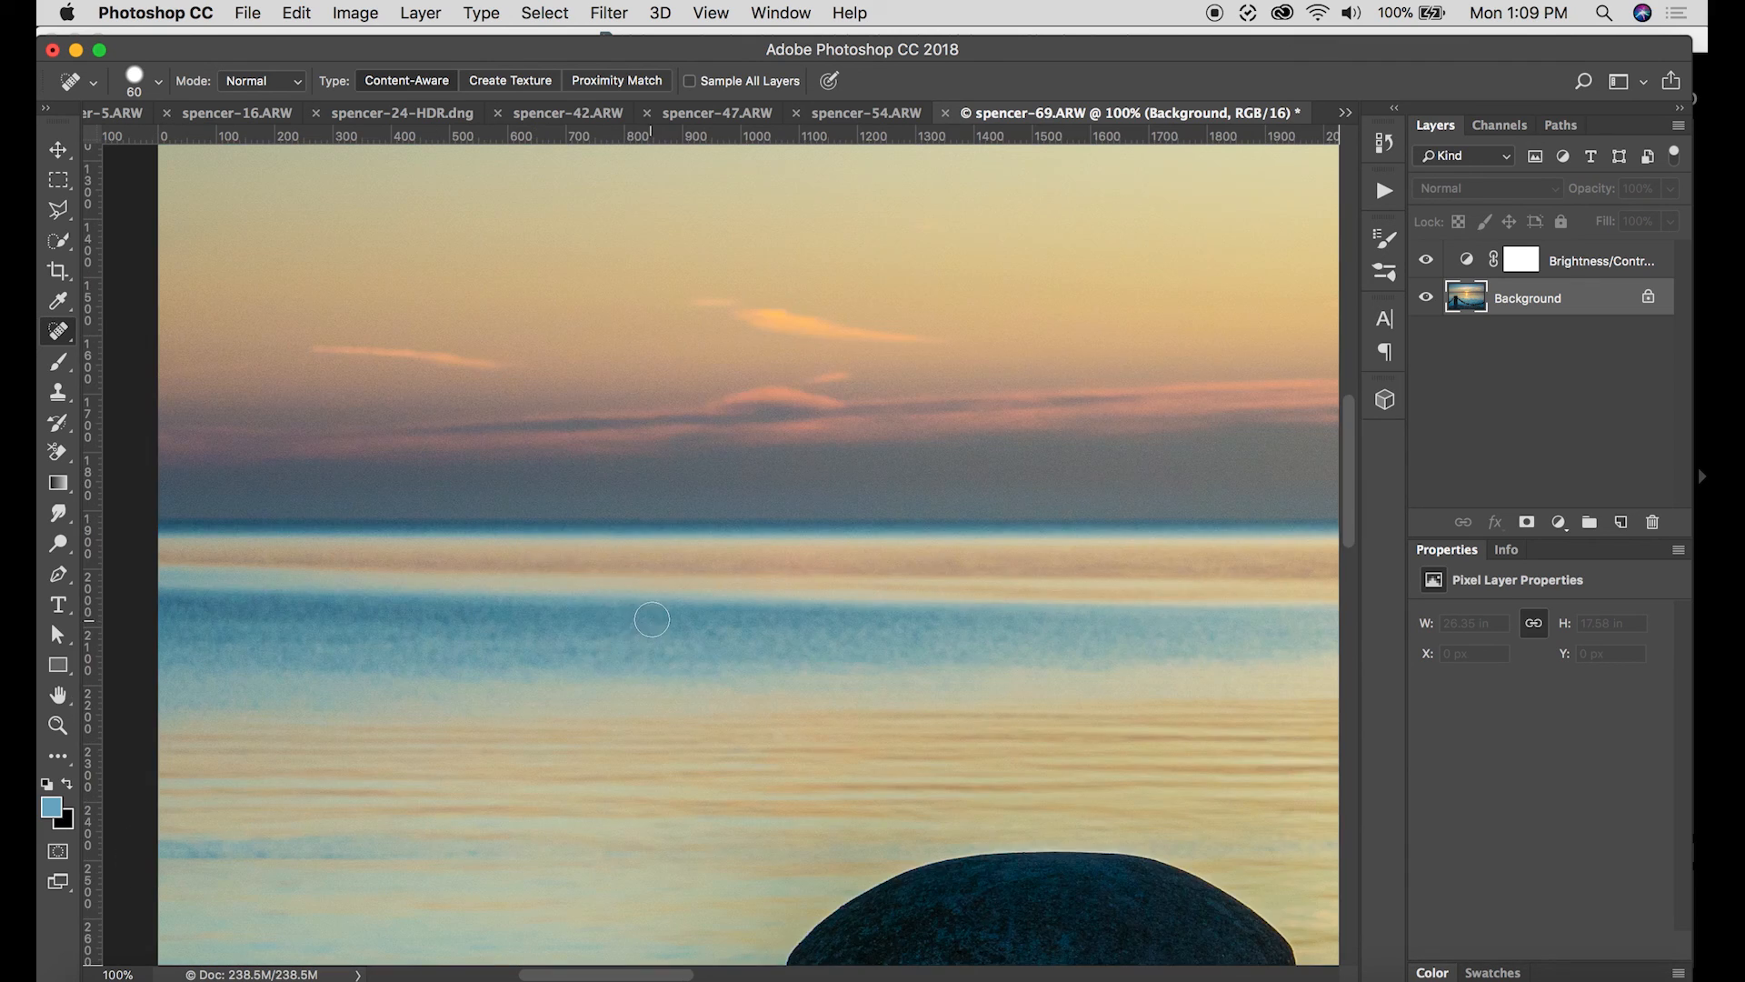
- Examine the chain, sky and sunlit water at full size for remaining specks and blemishes
{"action": "scroll", "coordinate": [631, 597], "scroll_direction": "up", "scroll_amount": 15}
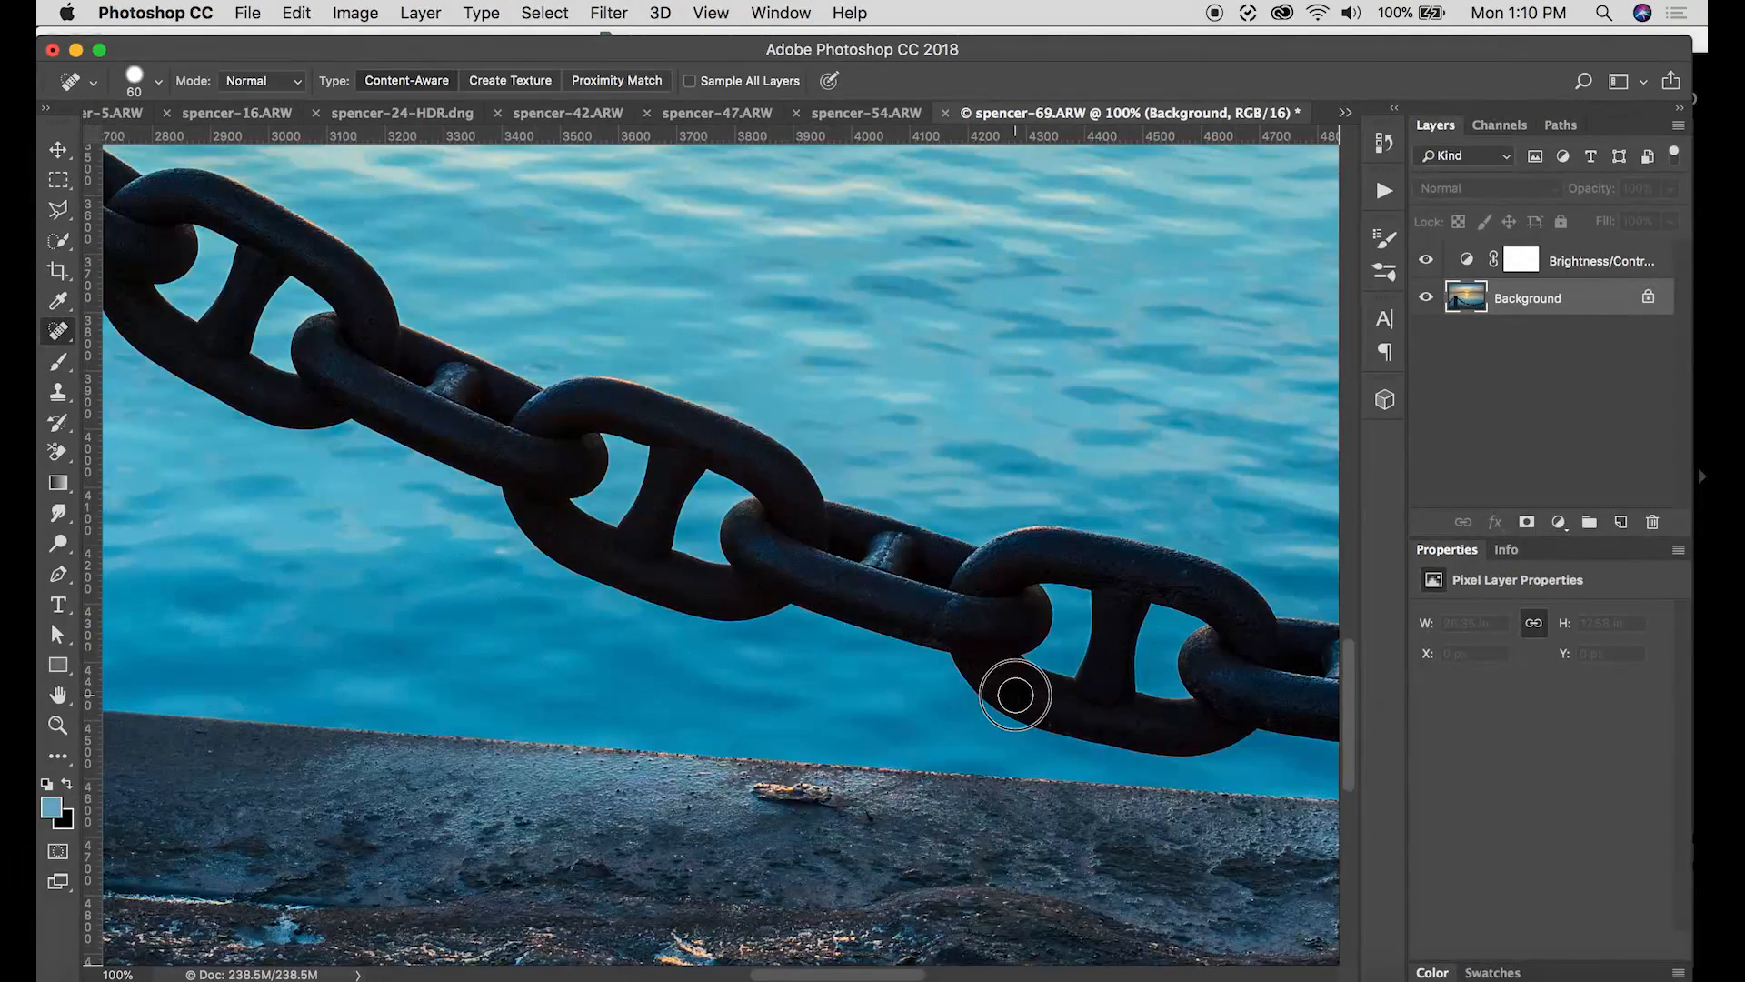
{"action": "scroll", "coordinate": [1013, 516], "scroll_direction": "up", "scroll_amount": 20}
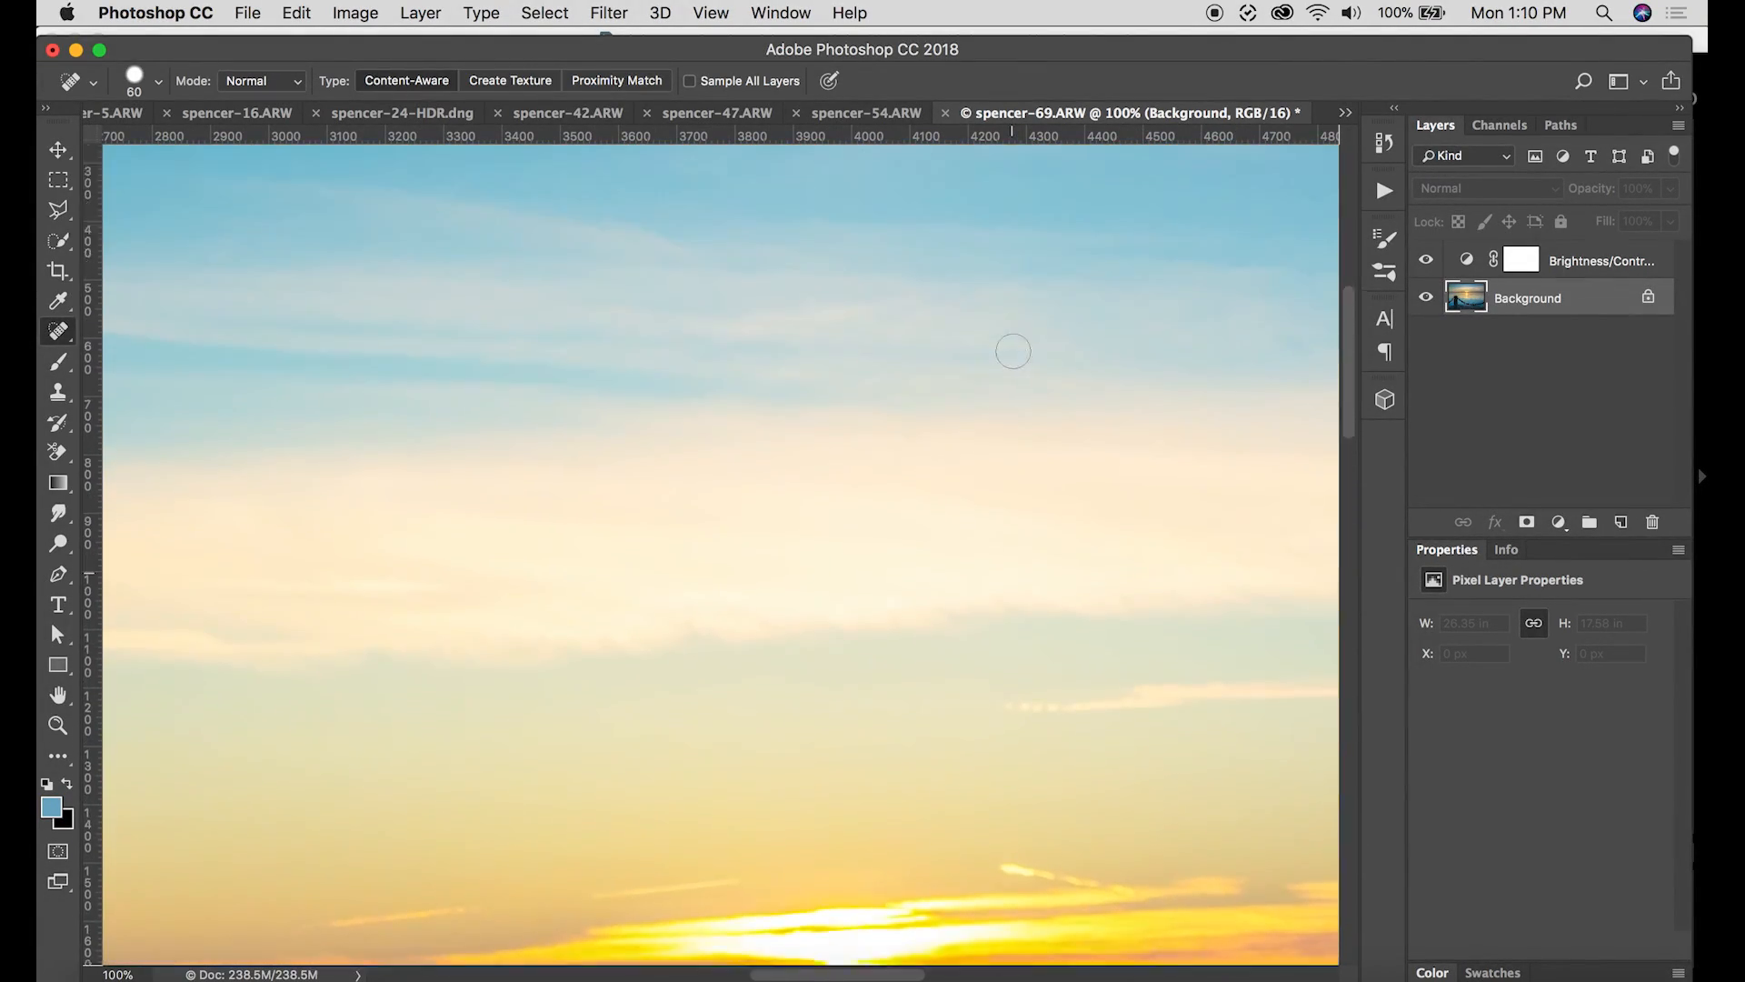
{"action": "scroll", "coordinate": [1014, 353], "scroll_direction": "down", "scroll_amount": 12}
{"action": "scroll", "coordinate": [1014, 353], "scroll_direction": "right", "scroll_amount": 20}
{"action": "scroll", "coordinate": [1036, 443], "scroll_direction": "up", "scroll_amount": 8}
{"action": "scroll", "coordinate": [1057, 532], "scroll_direction": "right", "scroll_amount": 3}
{"action": "scroll", "coordinate": [1057, 533], "scroll_direction": "down", "scroll_amount": 7}
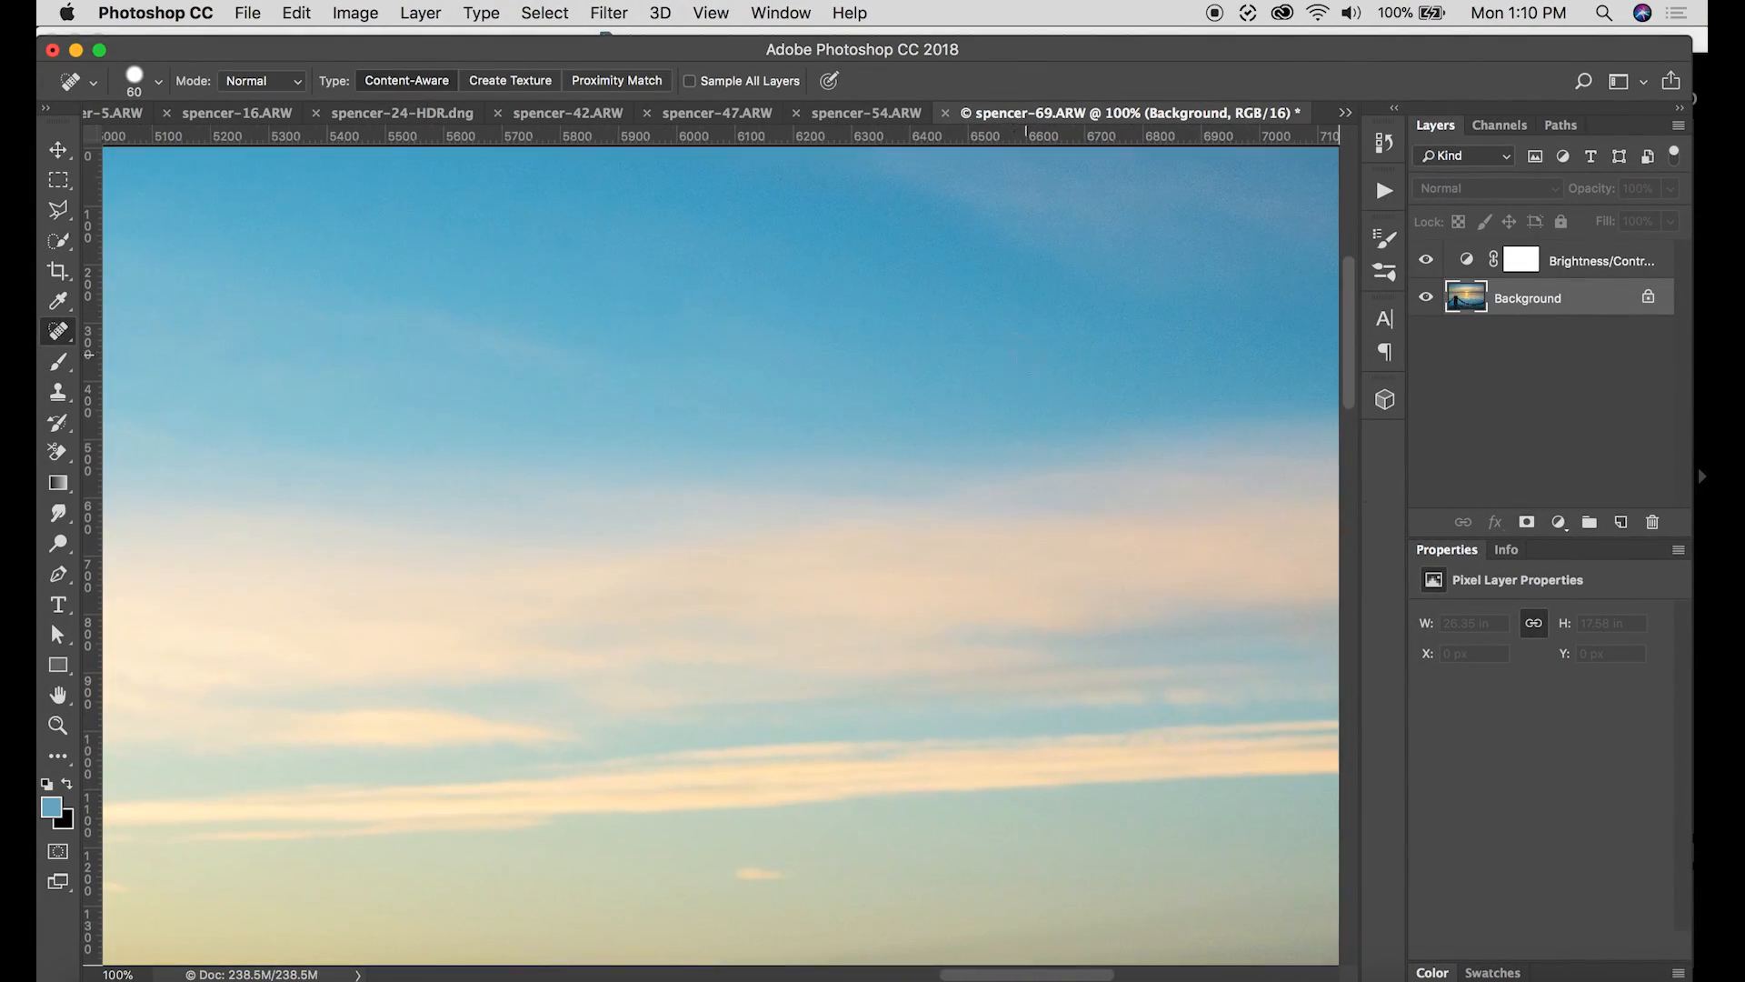
{"action": "scroll", "coordinate": [1057, 539], "scroll_direction": "down", "scroll_amount": 10}
{"action": "scroll", "coordinate": [746, 522], "scroll_direction": "left", "scroll_amount": 8}
{"action": "scroll", "coordinate": [745, 523], "scroll_direction": "up", "scroll_amount": 2}
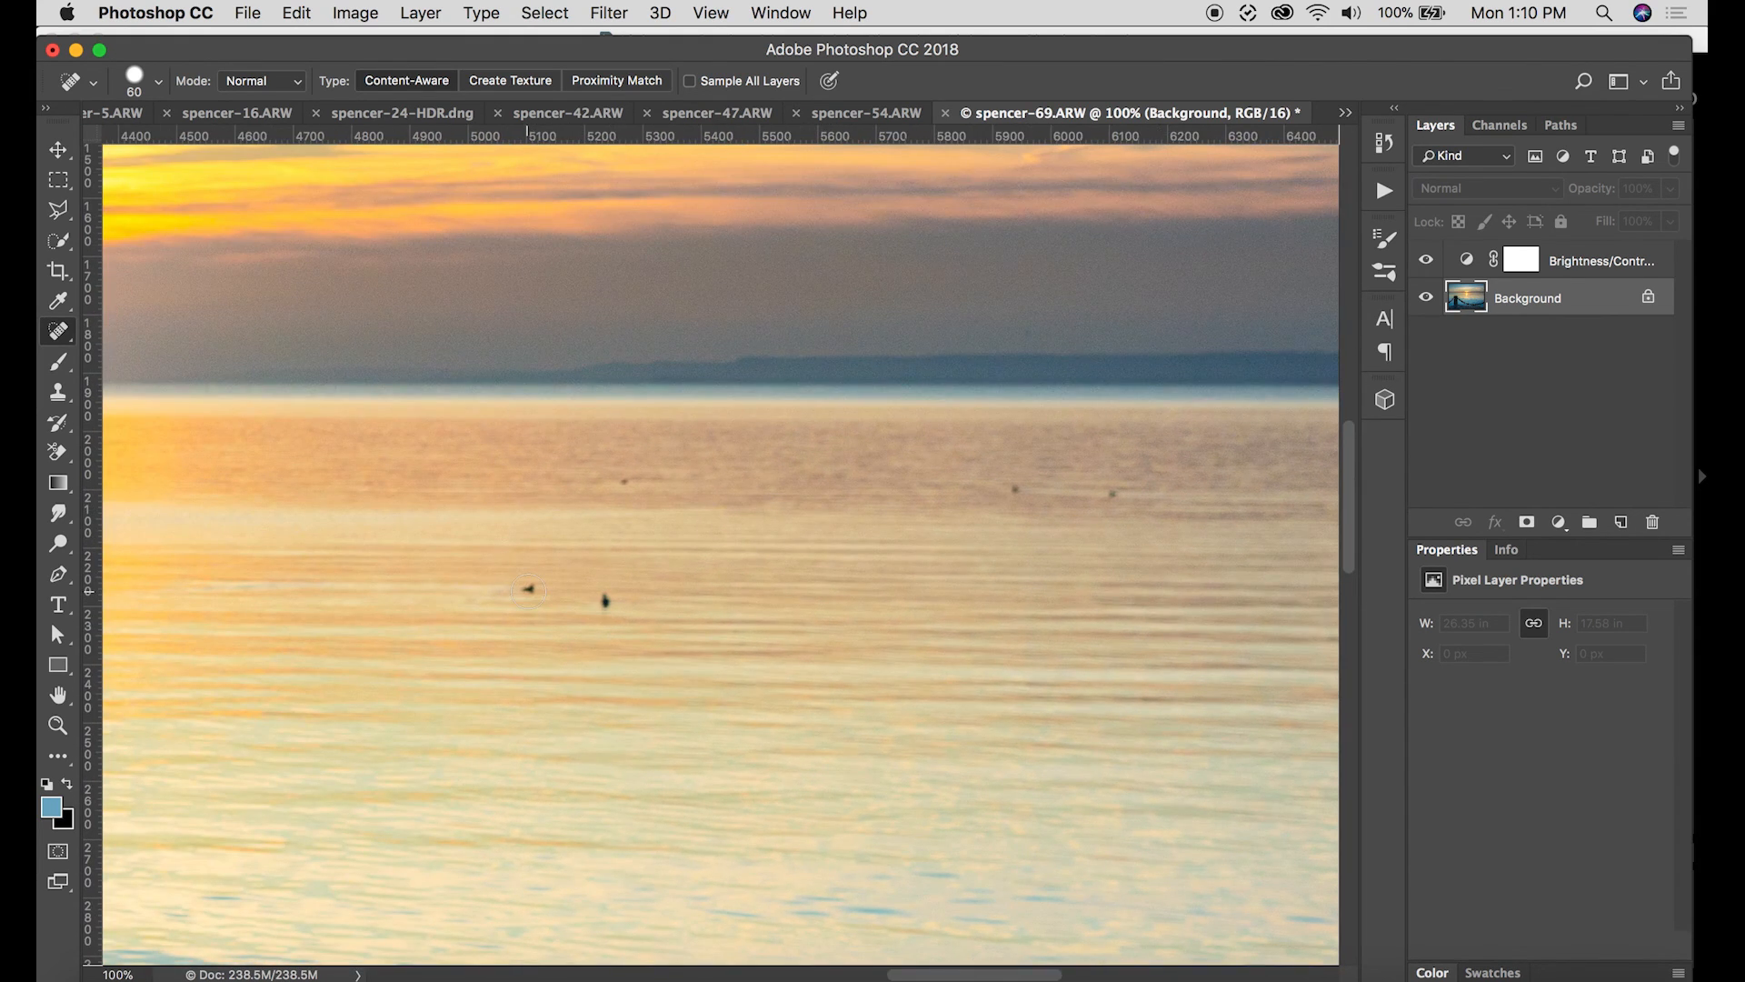
- Clean up the birds and small dark specks on the water right of the sun with the Spot Healing Brush, reducing it to size 45
{"action": "scroll", "coordinate": [534, 592], "scroll_direction": "right", "scroll_amount": 8}
{"action": "scroll", "coordinate": [534, 592], "scroll_direction": "up", "scroll_amount": 15}
{"action": "scroll", "coordinate": [1048, 554], "scroll_direction": "down", "scroll_amount": 14}
{"action": "scroll", "coordinate": [1048, 554], "scroll_direction": "down", "scroll_amount": 4}
{"action": "scroll", "coordinate": [543, 592], "scroll_direction": "left", "scroll_amount": 8}
{"action": "scroll", "coordinate": [543, 591], "scroll_direction": "up", "scroll_amount": 3}
{"action": "scroll", "coordinate": [528, 591], "scroll_direction": "down", "scroll_amount": 5}
{"action": "scroll", "coordinate": [528, 590], "scroll_direction": "up", "scroll_amount": 5}
{"action": "scroll", "coordinate": [786, 509], "scroll_direction": "down", "scroll_amount": 1}
{"action": "scroll", "coordinate": [786, 509], "scroll_direction": "right", "scroll_amount": 8}
{"action": "scroll", "coordinate": [787, 509], "scroll_direction": "down", "scroll_amount": 2}
{"action": "scroll", "coordinate": [696, 555], "scroll_direction": "left", "scroll_amount": 8}
{"action": "scroll", "coordinate": [696, 555], "scroll_direction": "up", "scroll_amount": 3}
{"action": "key", "text": "bracketleft"}
{"action": "key", "text": "bracketright"}
{"action": "scroll", "coordinate": [545, 590], "scroll_direction": "right", "scroll_amount": 8}
{"action": "scroll", "coordinate": [545, 590], "scroll_direction": "down", "scroll_amount": 3}
{"action": "scroll", "coordinate": [578, 598], "scroll_direction": "left", "scroll_amount": 8}
{"action": "scroll", "coordinate": [578, 598], "scroll_direction": "up", "scroll_amount": 3}
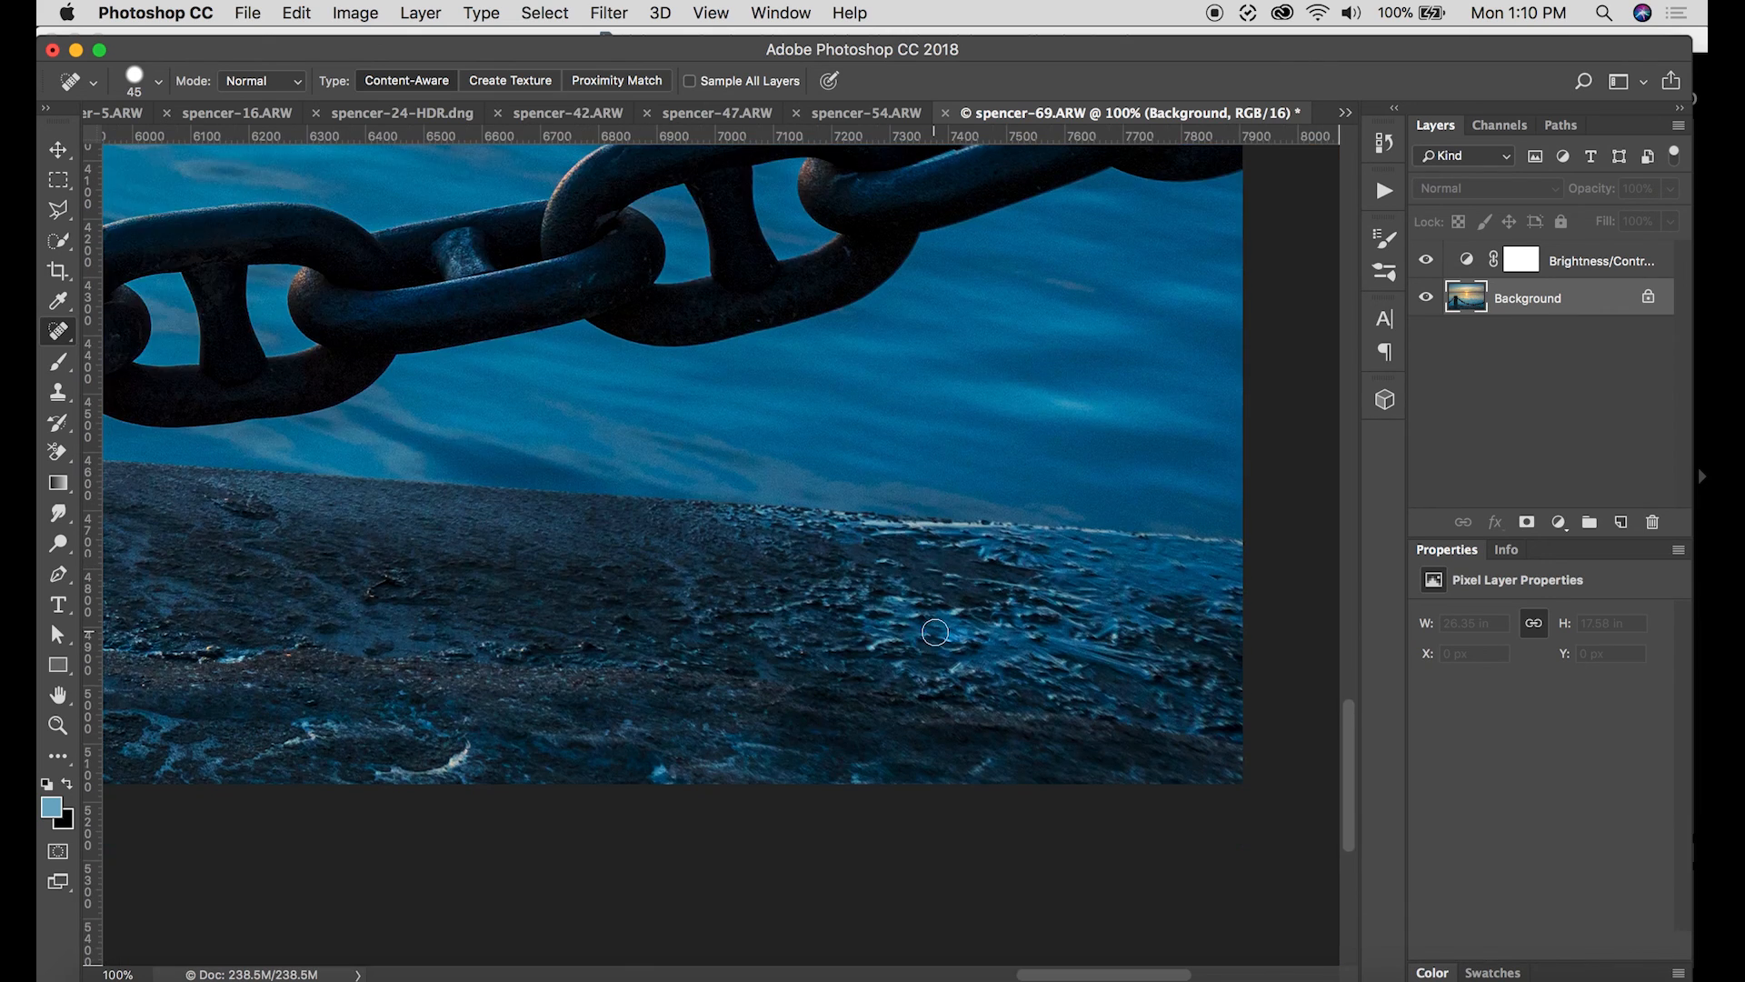
{"action": "scroll", "coordinate": [935, 631], "scroll_direction": "down", "scroll_amount": 5}
{"action": "key", "text": "super+minus"}
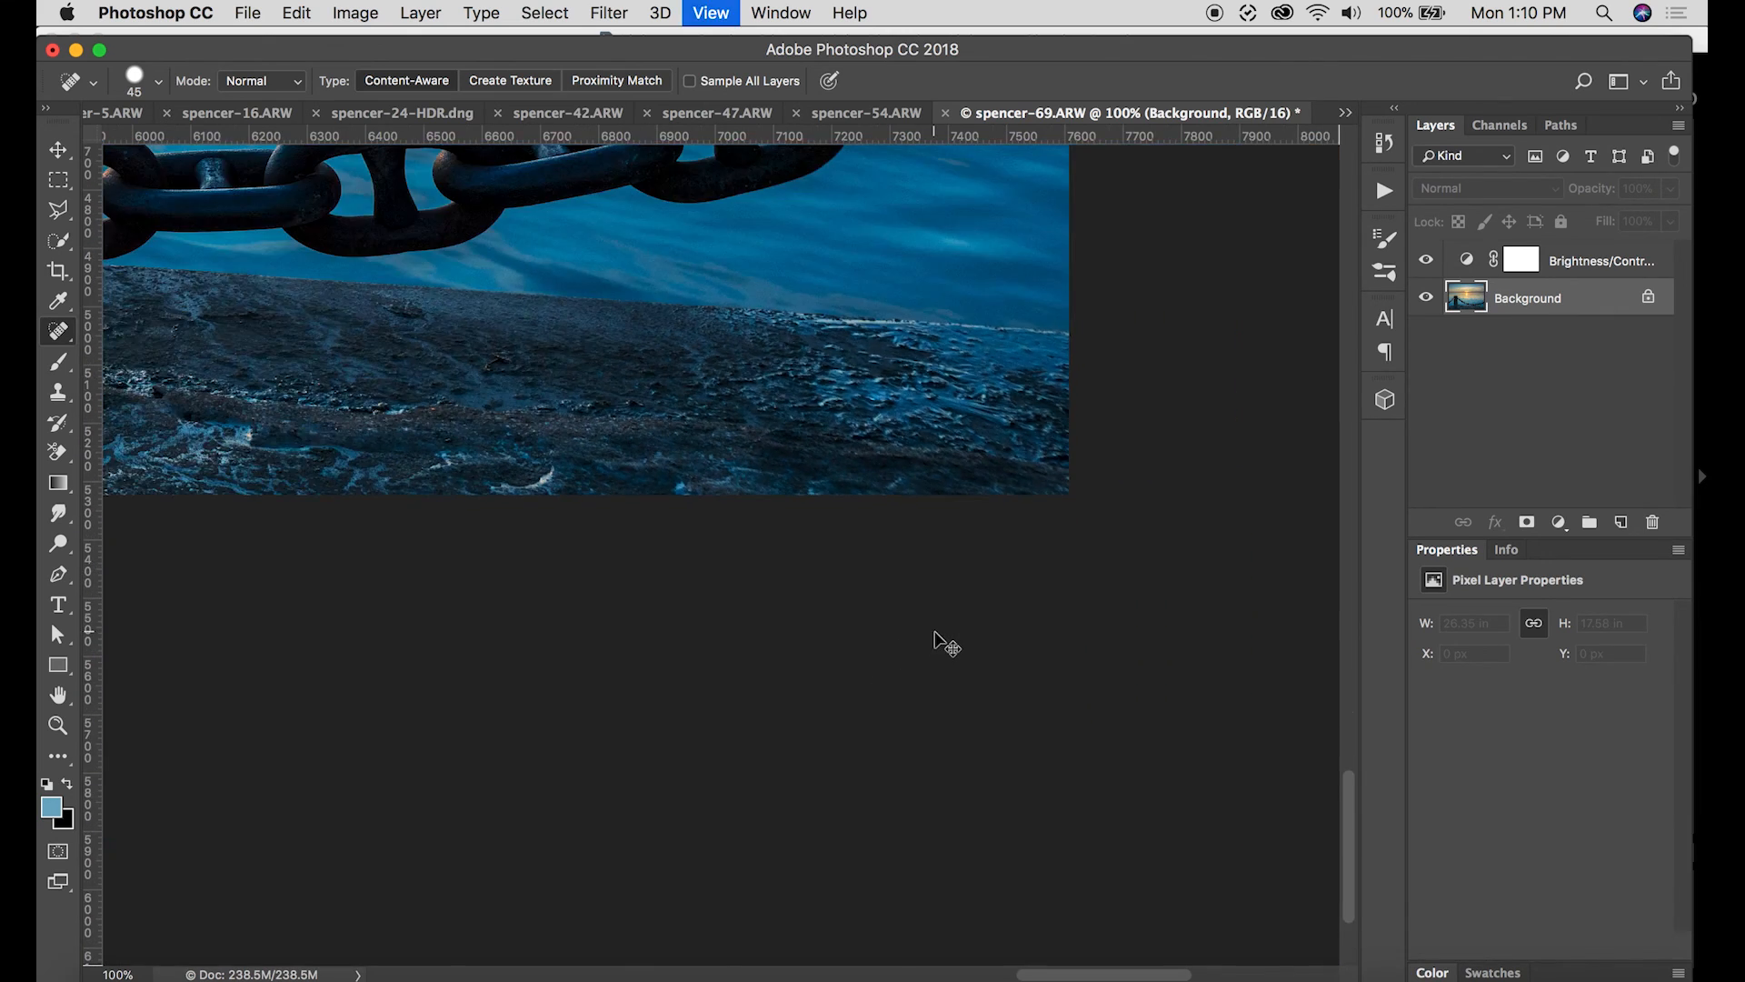
{"action": "scroll", "coordinate": [945, 644], "scroll_direction": "up", "scroll_amount": 3}
{"action": "key", "text": "super+minus"}
{"action": "key", "text": "super+minus"}
{"action": "key", "text": "super+minus"}
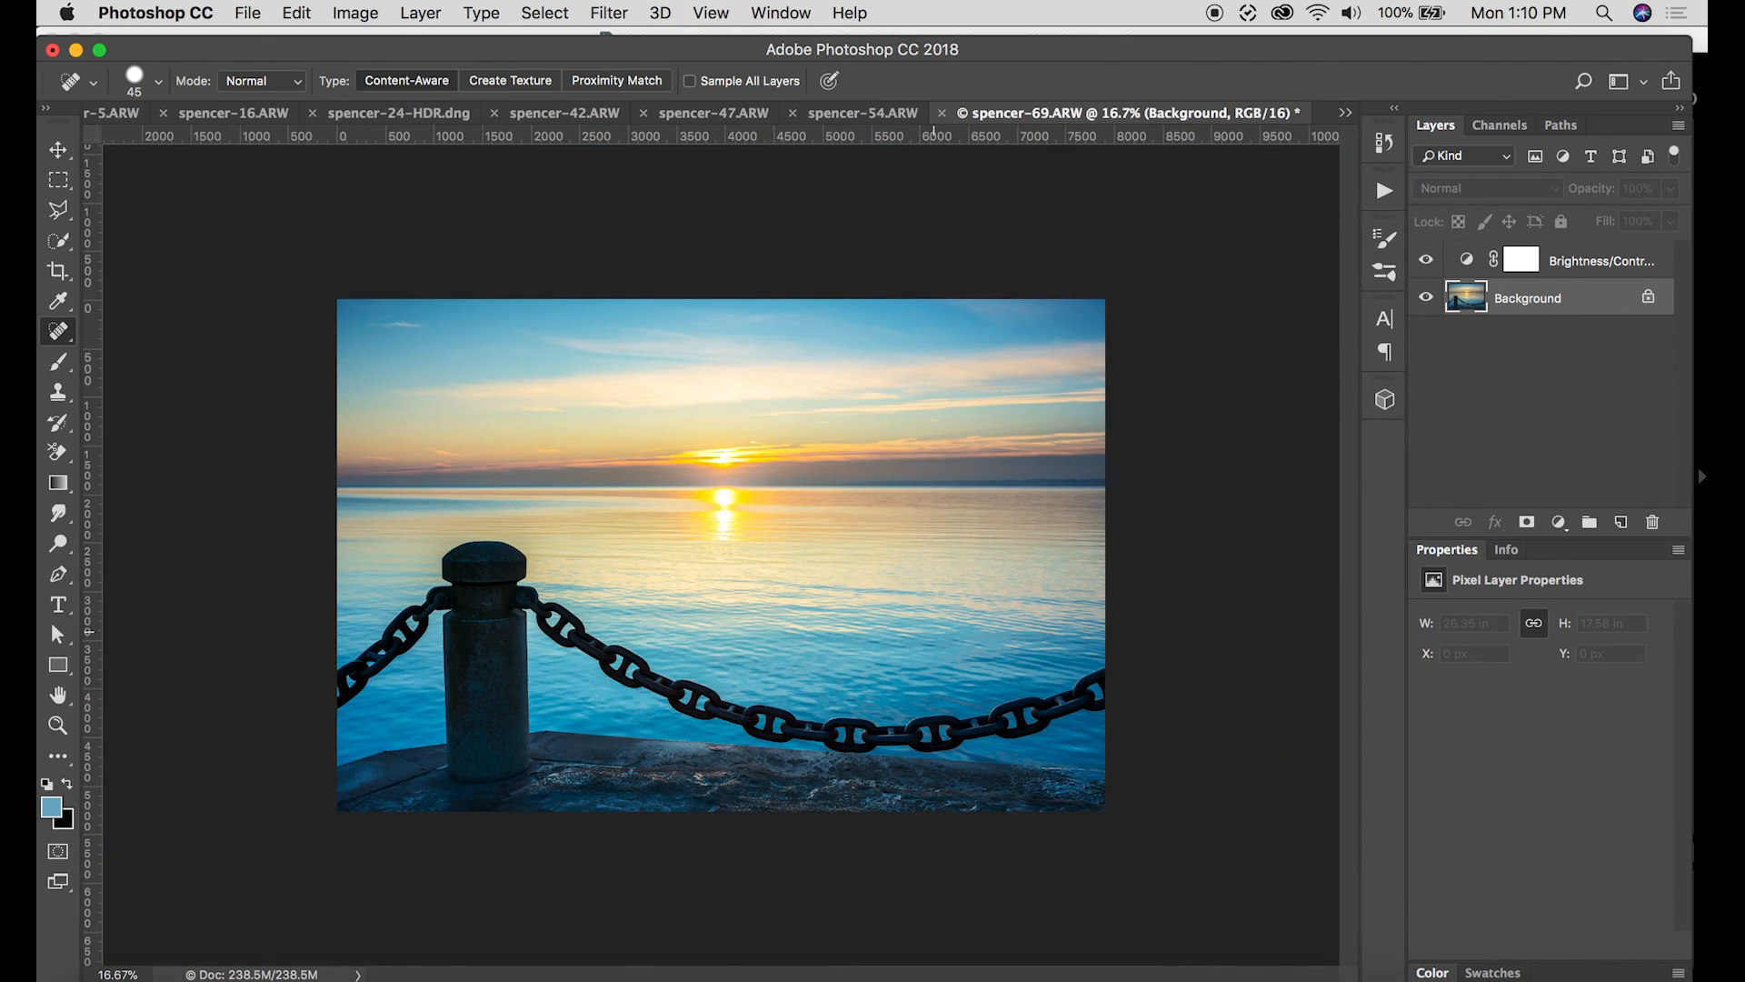
- Save the retouched sunrise photo as spencer-69-Edit.psd
{"action": "key", "text": "super+plus"}
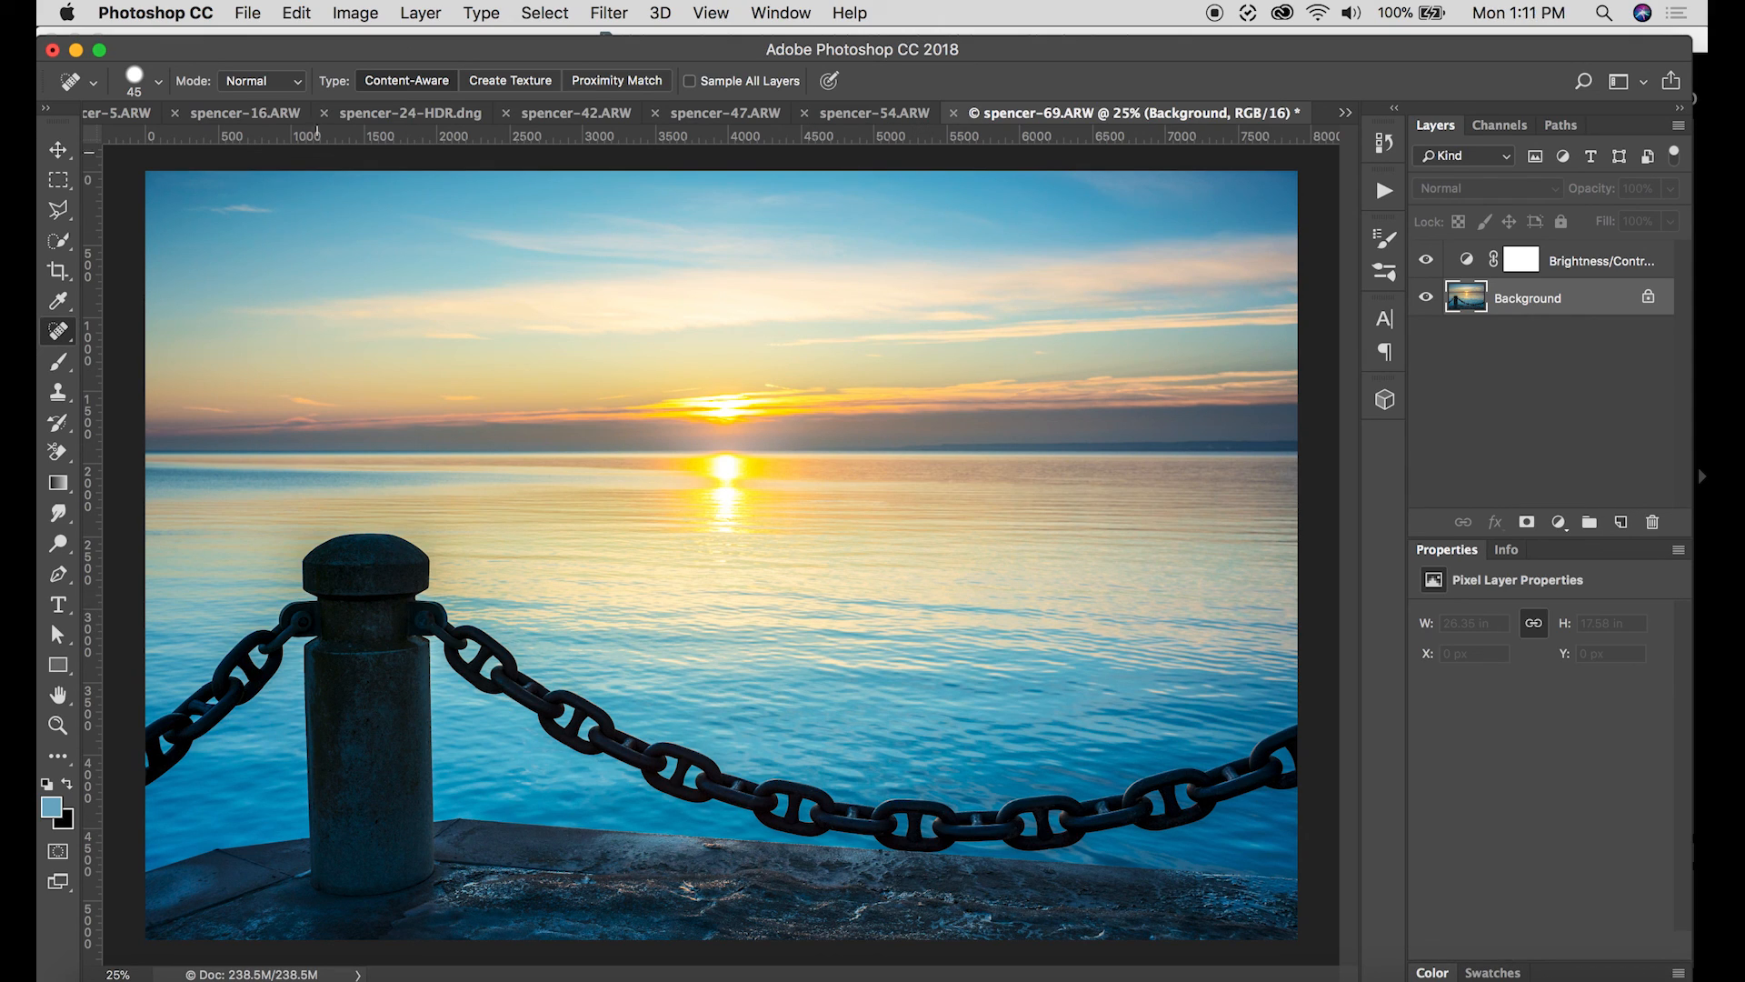
{"action": "left_click", "coordinate": [255, 20]}
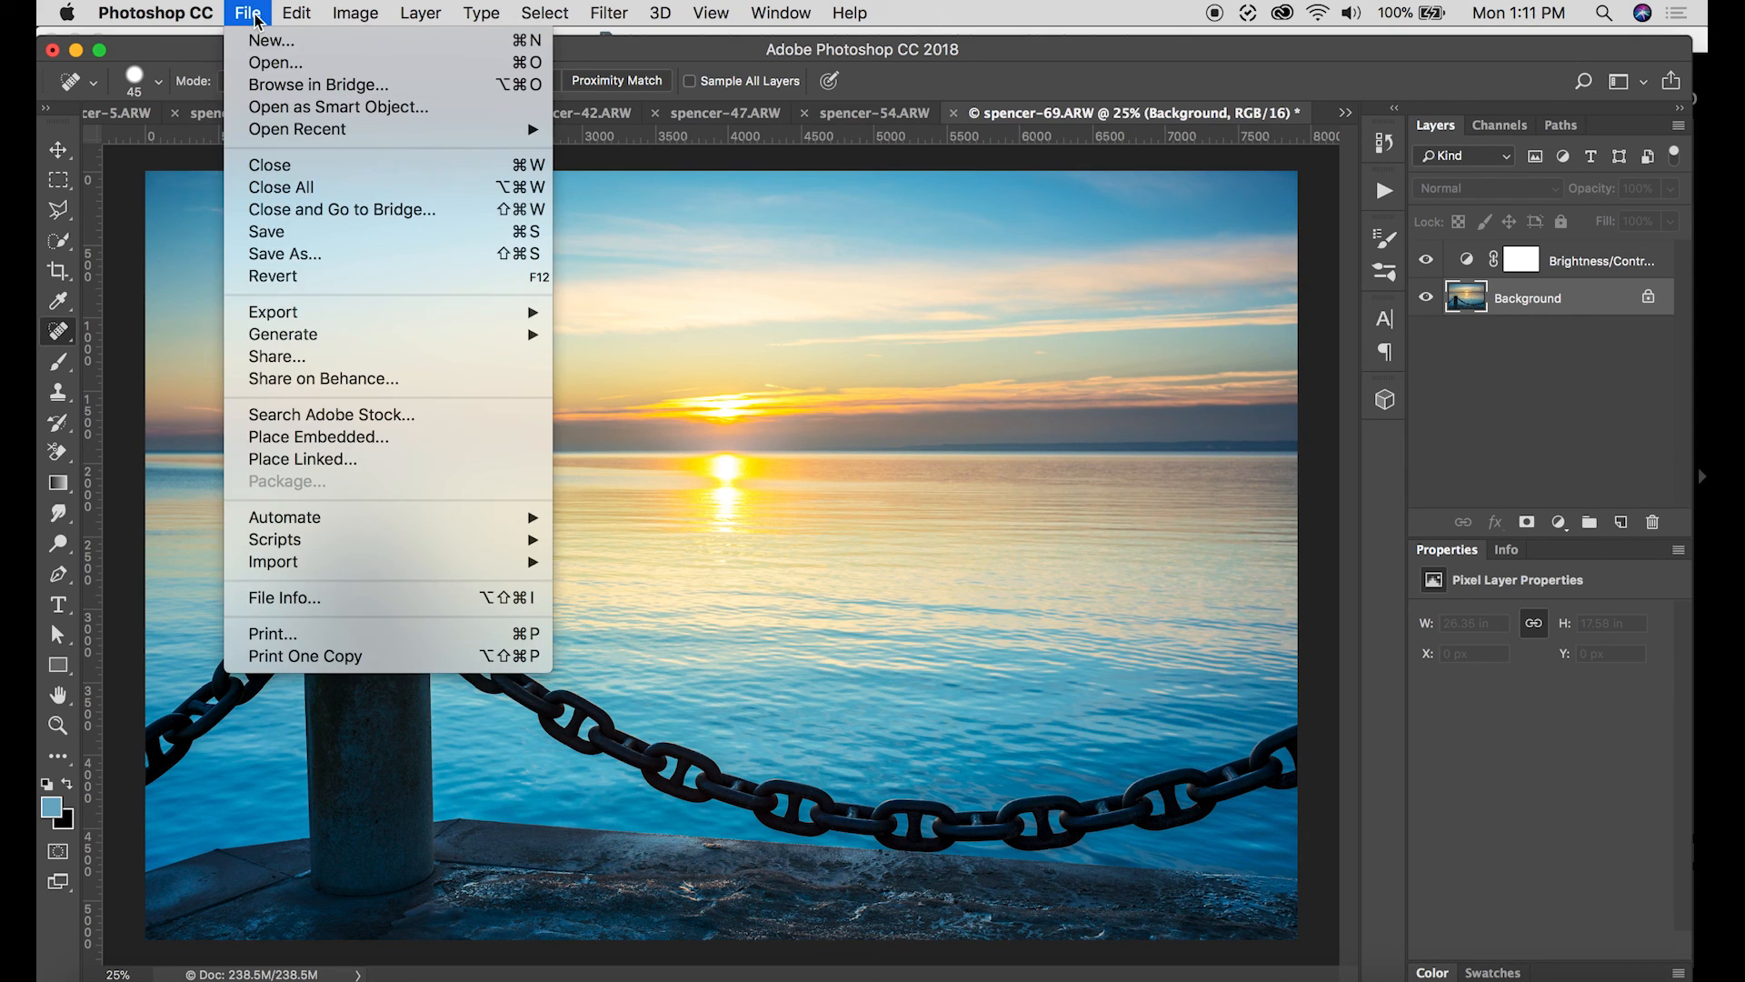
{"action": "left_click", "coordinate": [266, 233]}
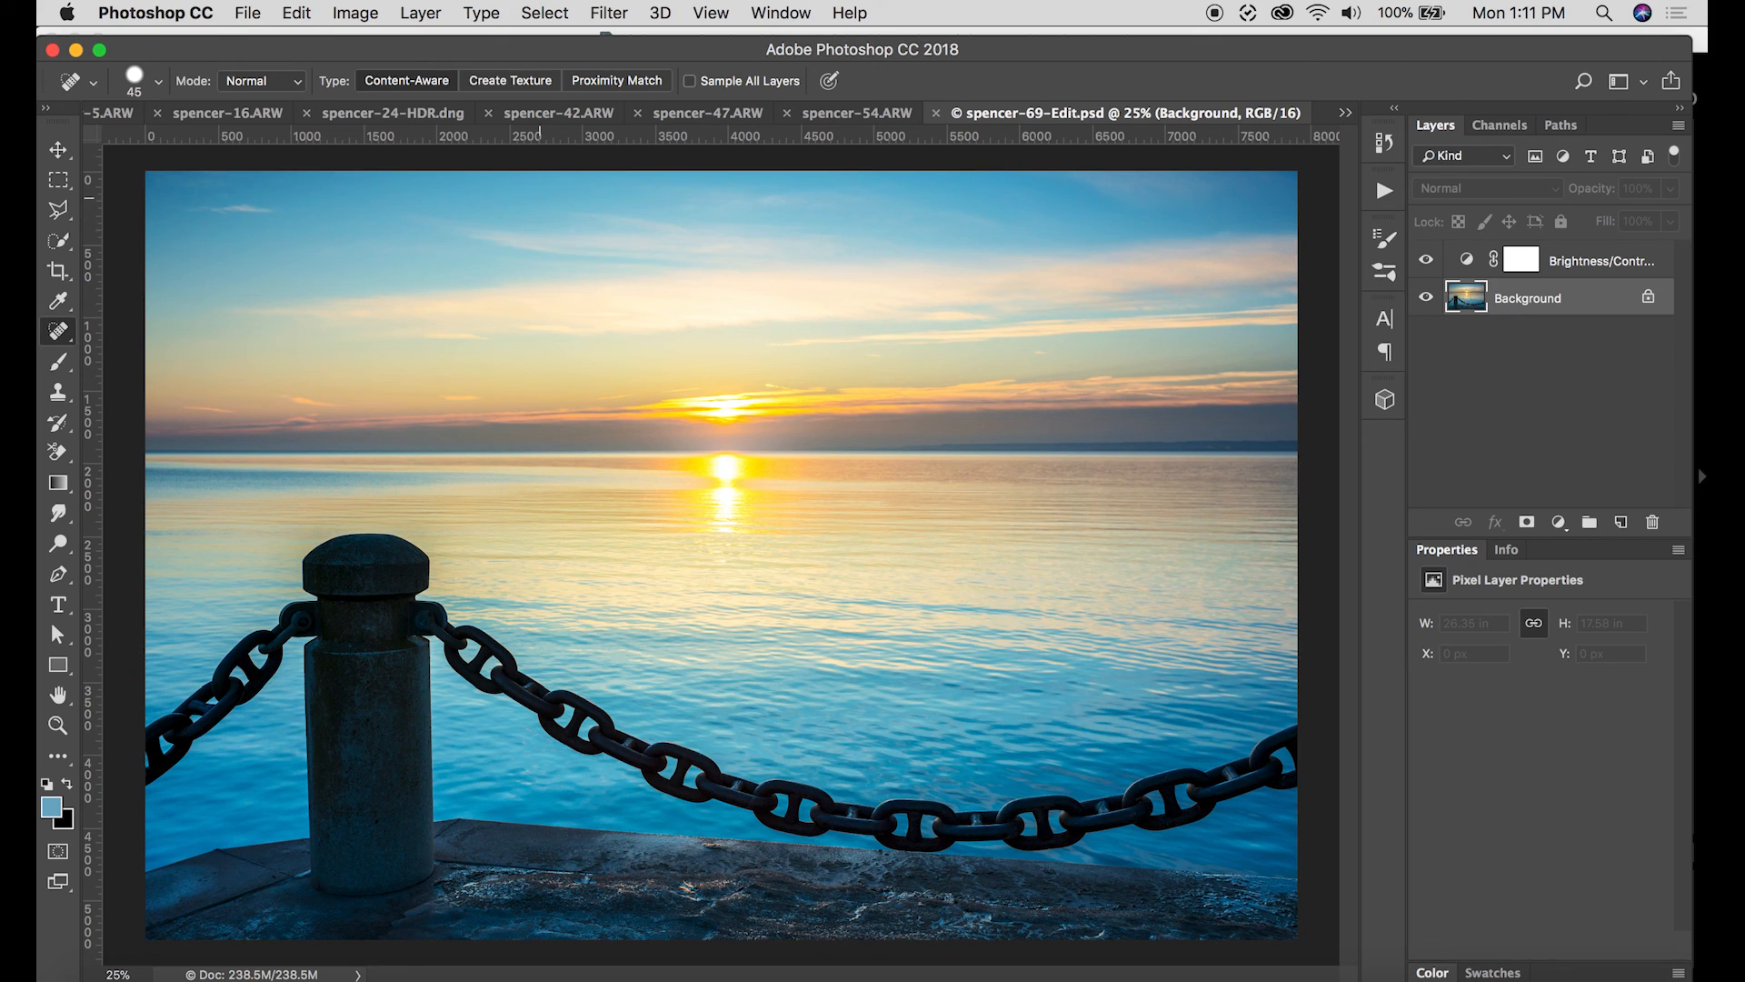
- Add the keywords "colours, pier, clouds" after the existing ones in the file info of spencer-69-Edit.psd
{"action": "left_click", "coordinate": [246, 13]}
{"action": "left_click", "coordinate": [404, 603]}
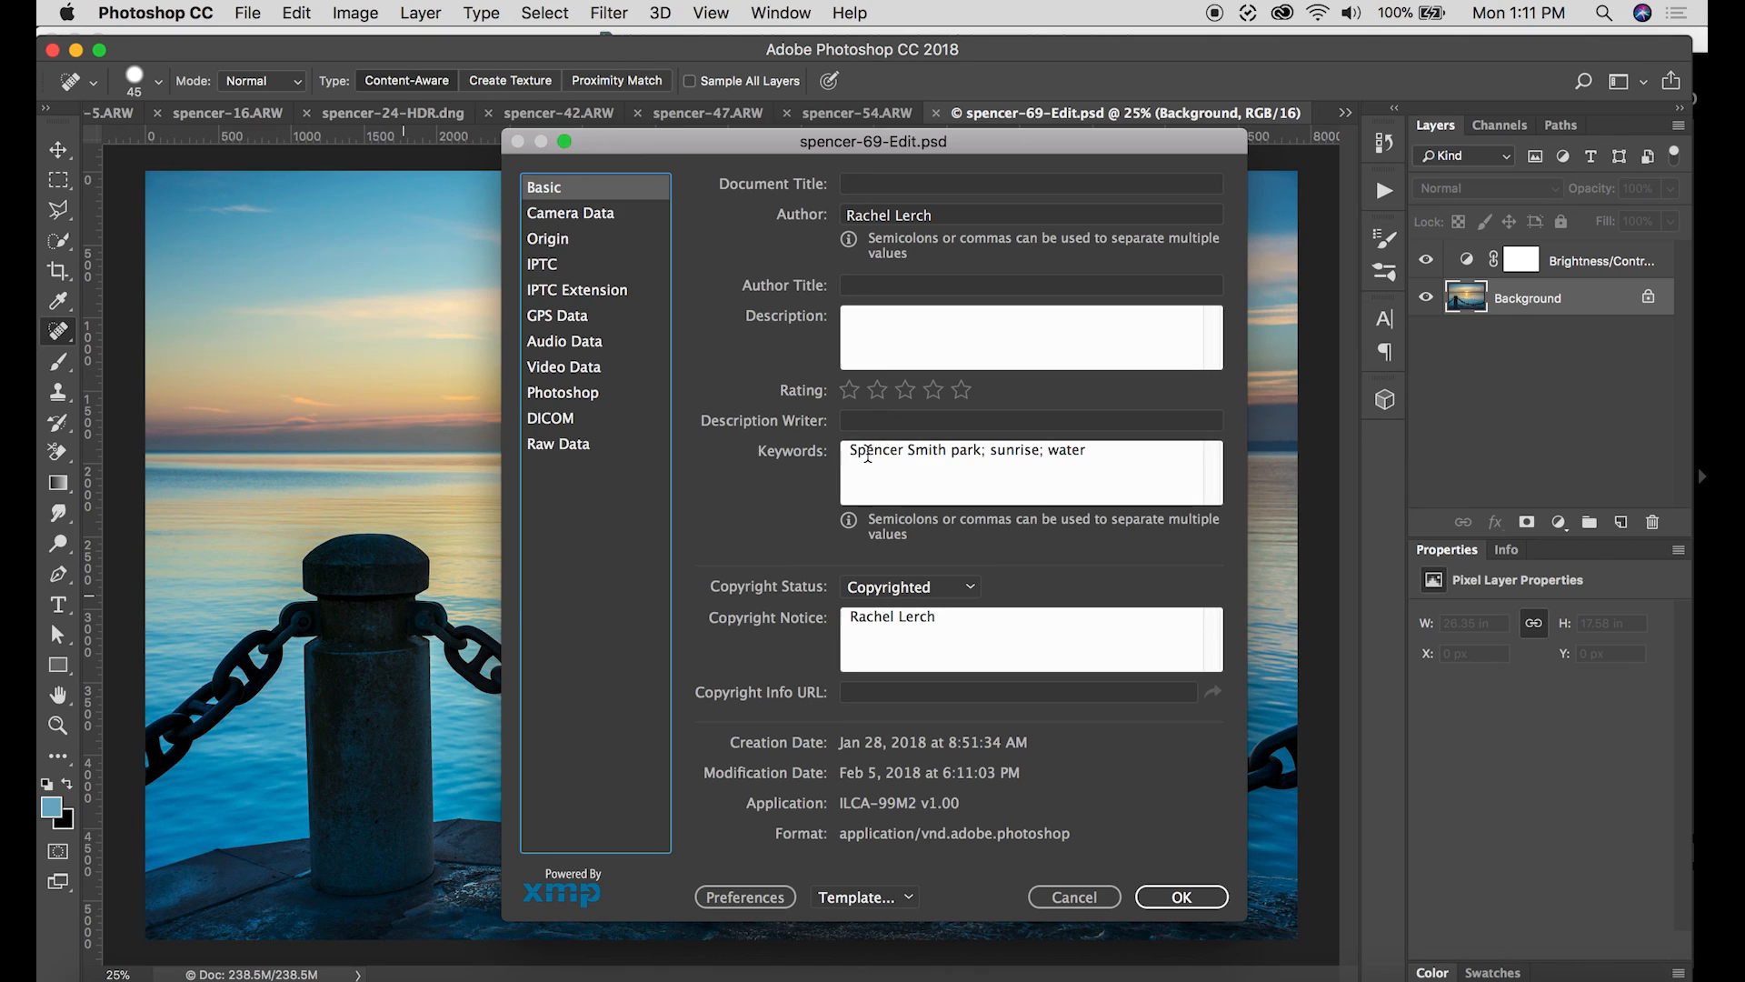
{"action": "left_click", "coordinate": [1098, 462]}
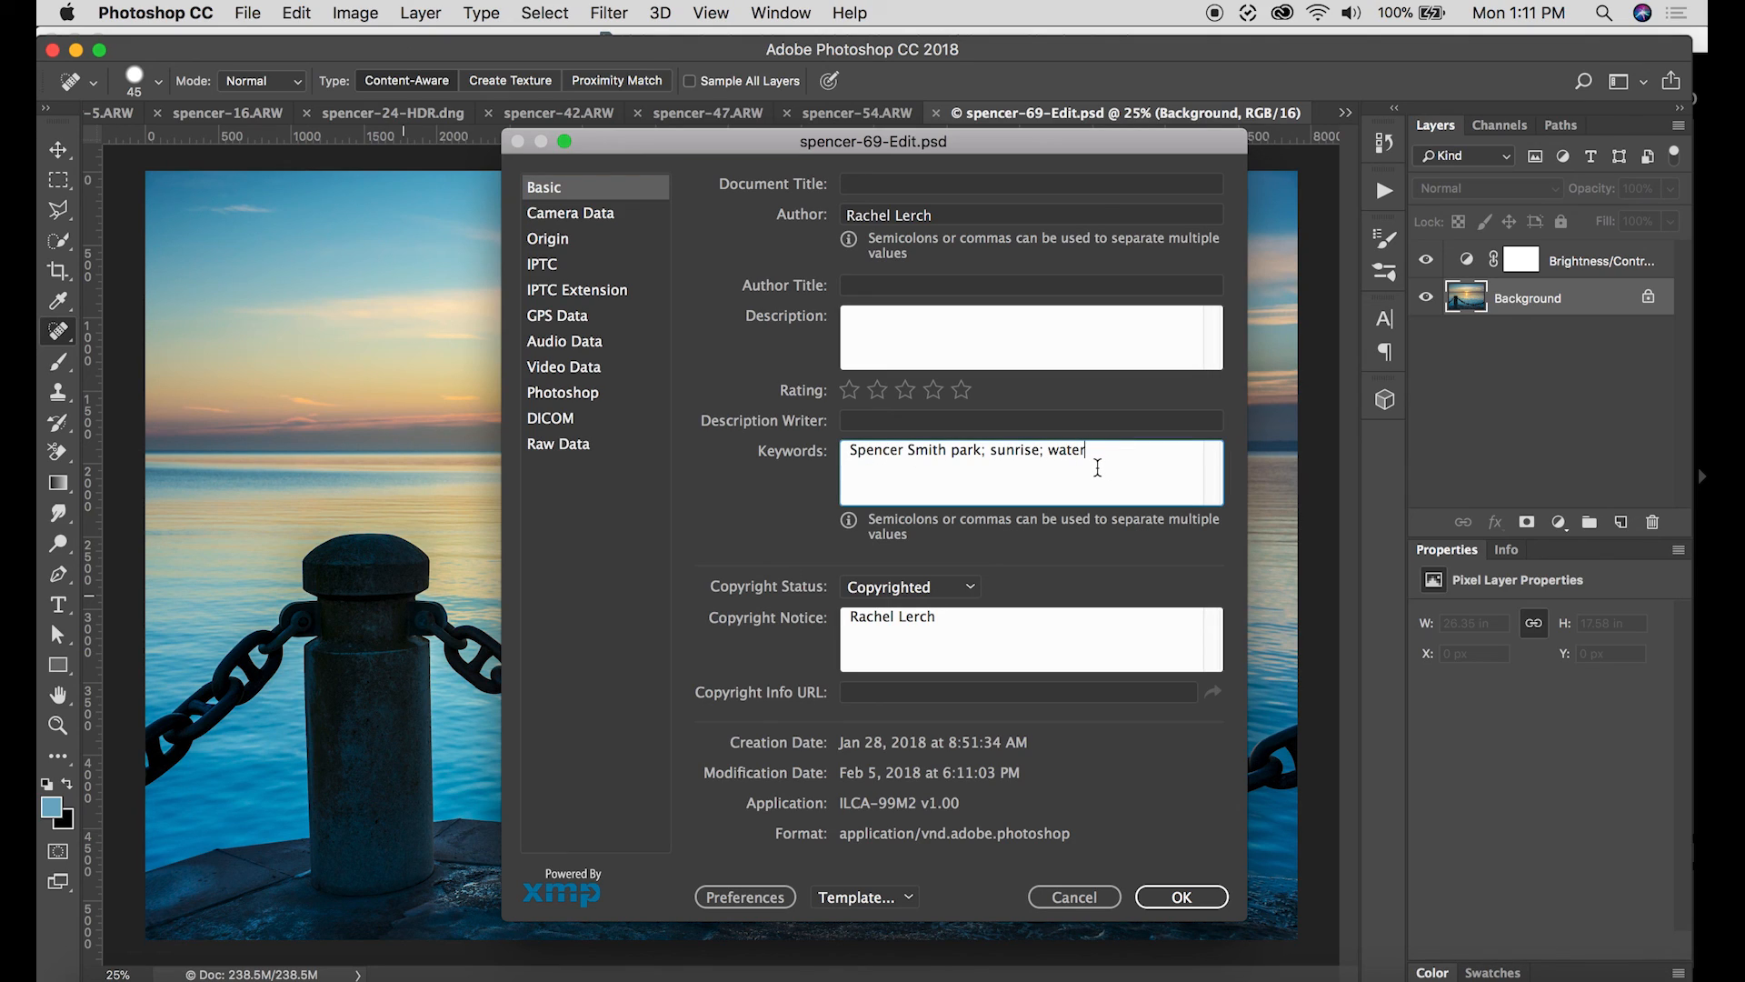
{"action": "type", "text": ", colours, pier, clouds"}
- Set the document title to "Pier at sunrise" and the description to "Pier at sunrise. Blue and yellow colours.", and apply the file info
{"action": "left_click", "coordinate": [929, 335]}
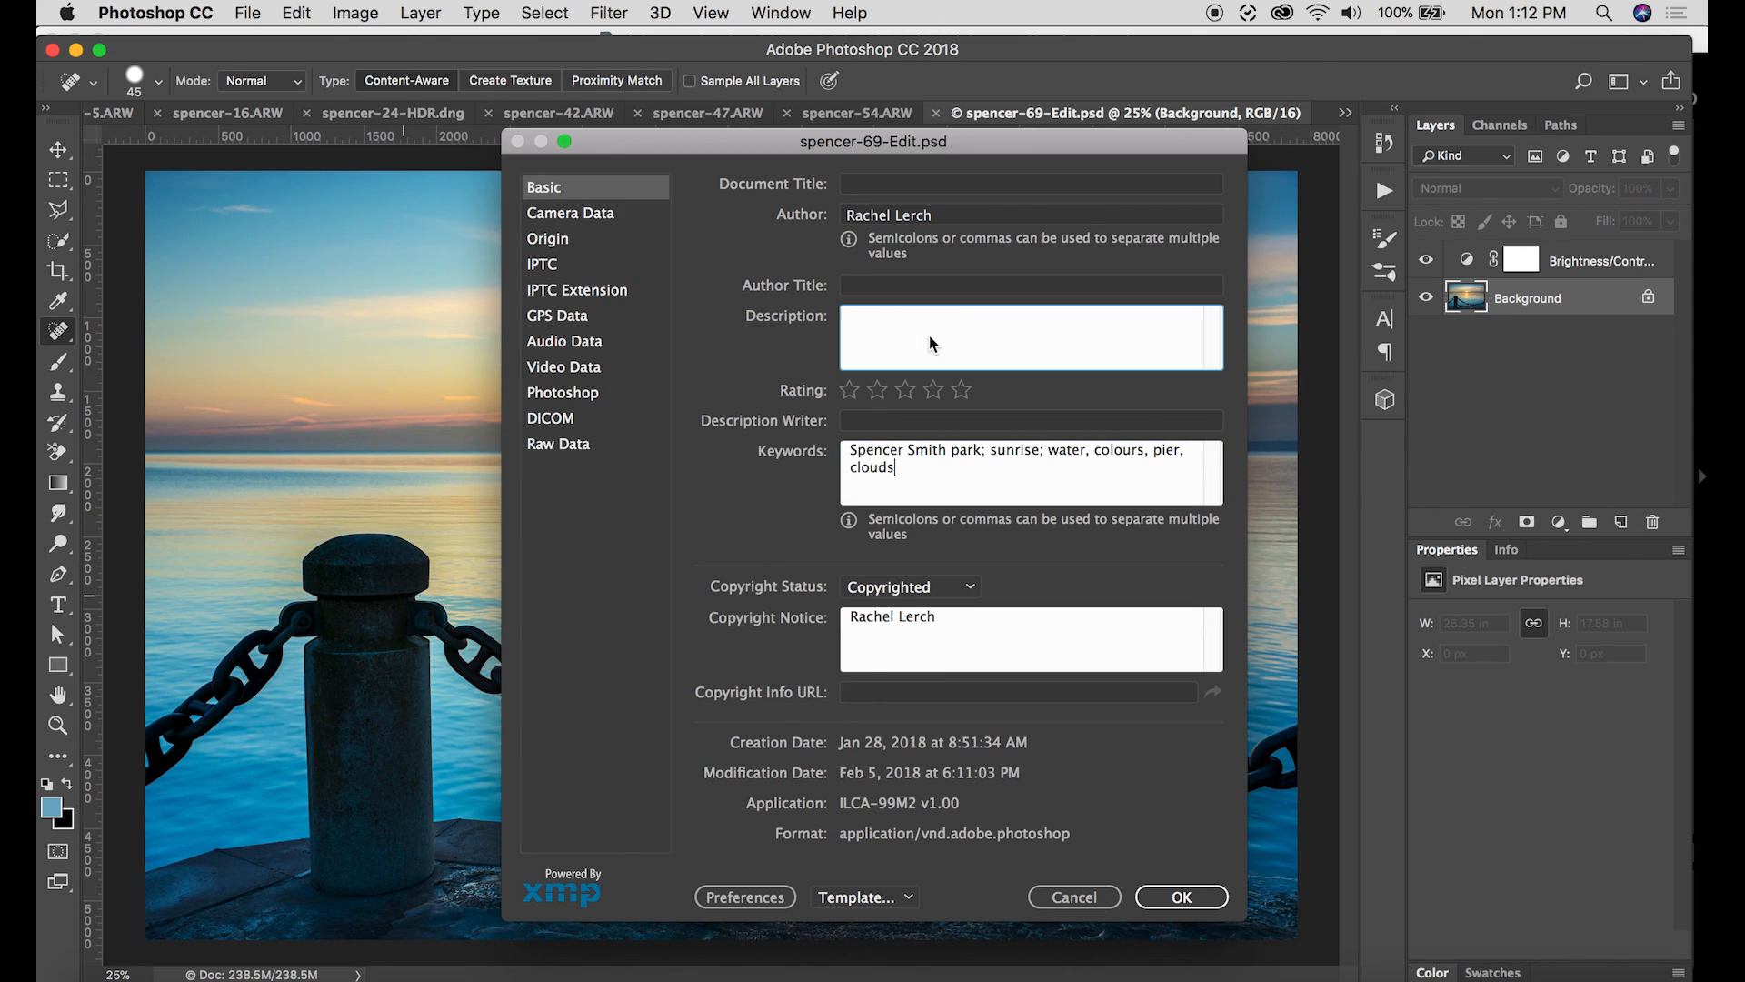
{"action": "type", "text": "Pier at sunrise"}
{"action": "left_click", "coordinate": [873, 182]}
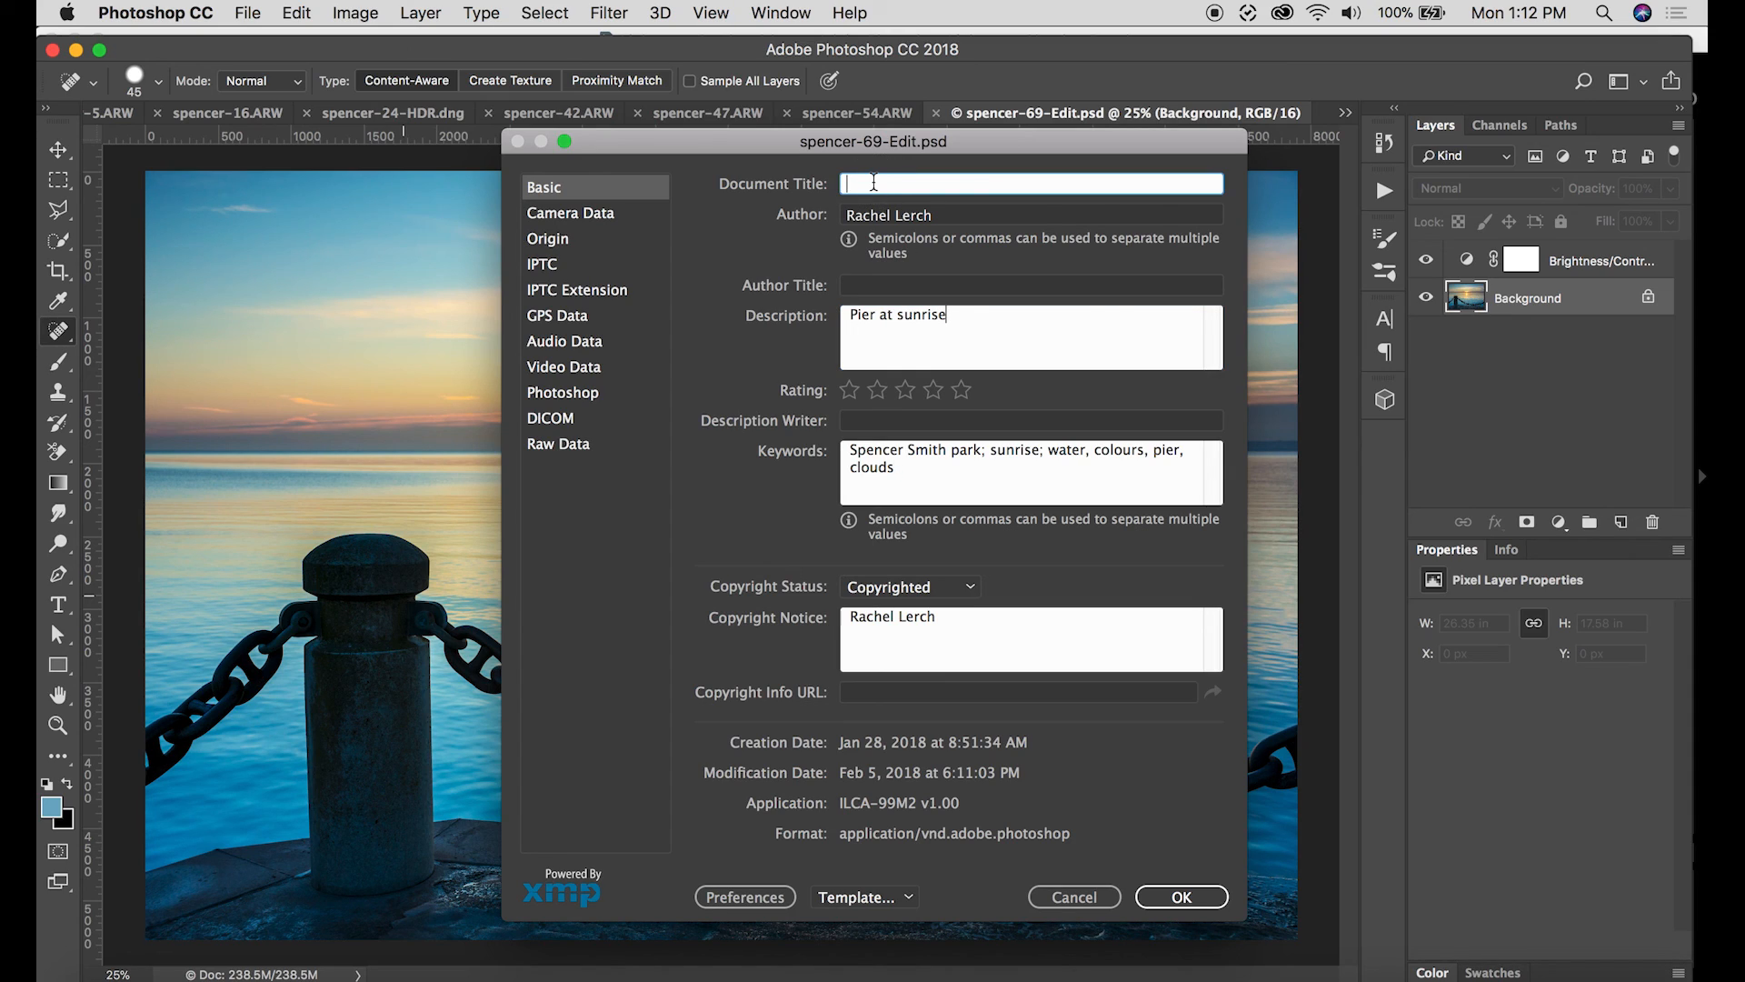
{"action": "type", "text": "Pier at sunrise"}
{"action": "left_click", "coordinate": [974, 312]}
{"action": "type", "text": "."}
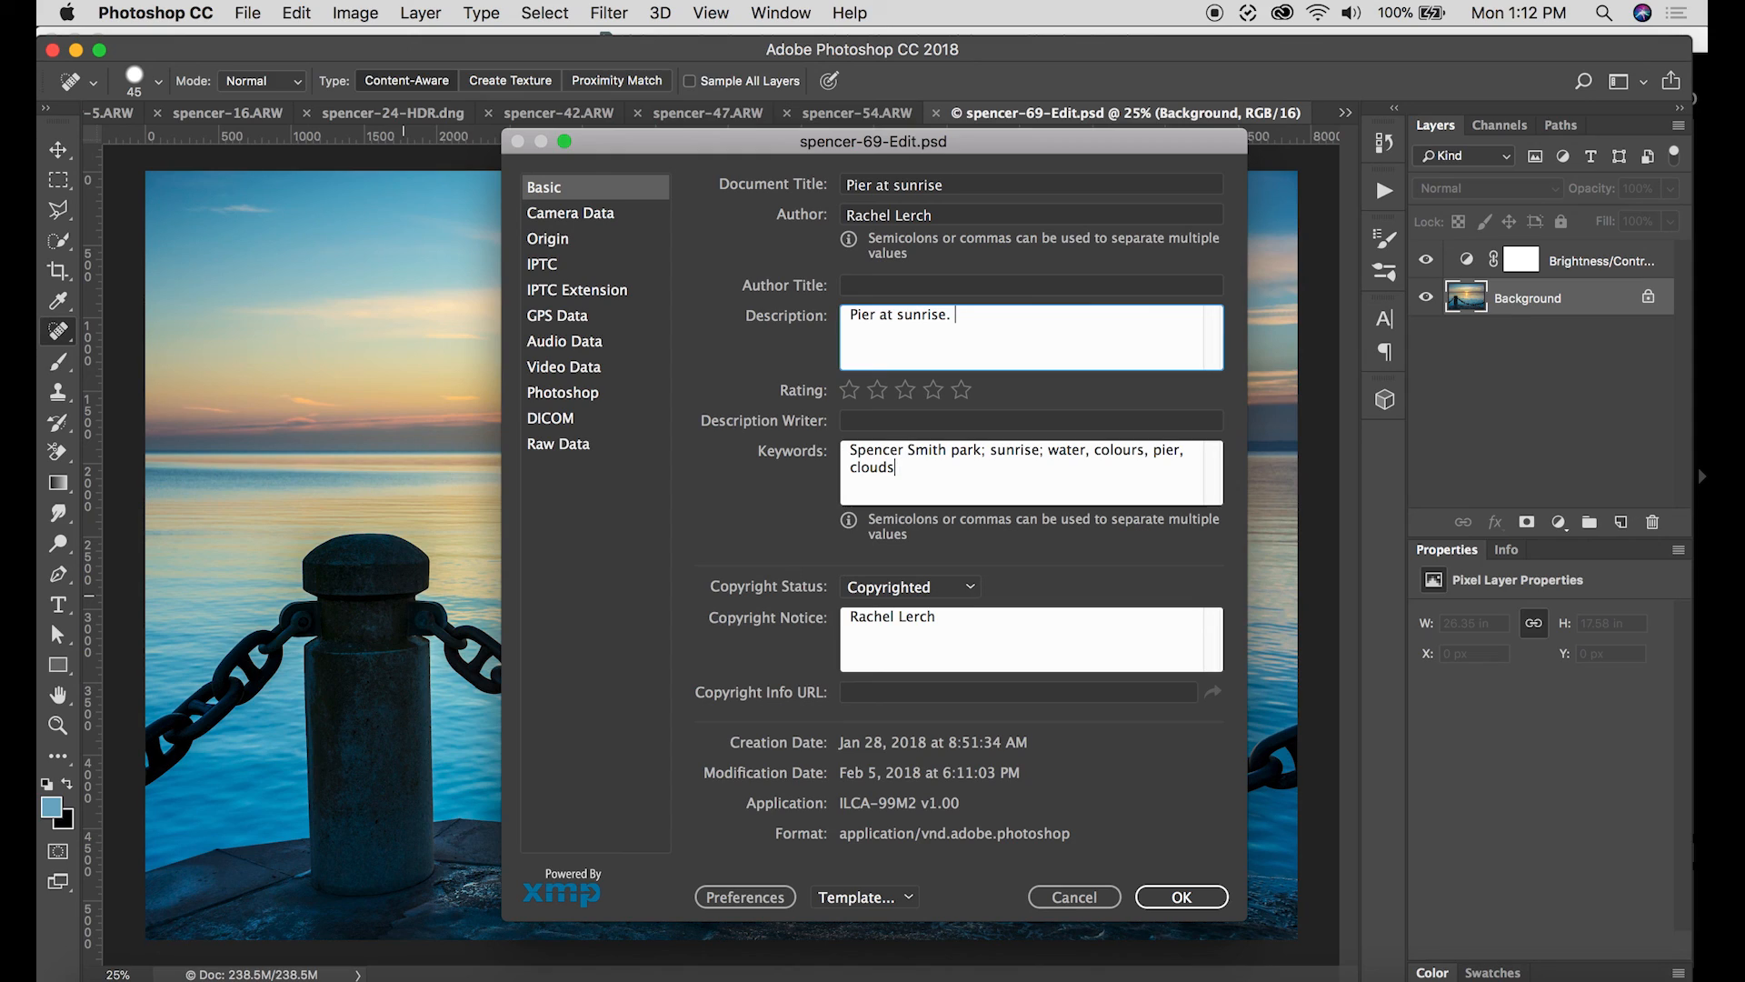
{"action": "type", "text": " Blue and yellow colours."}
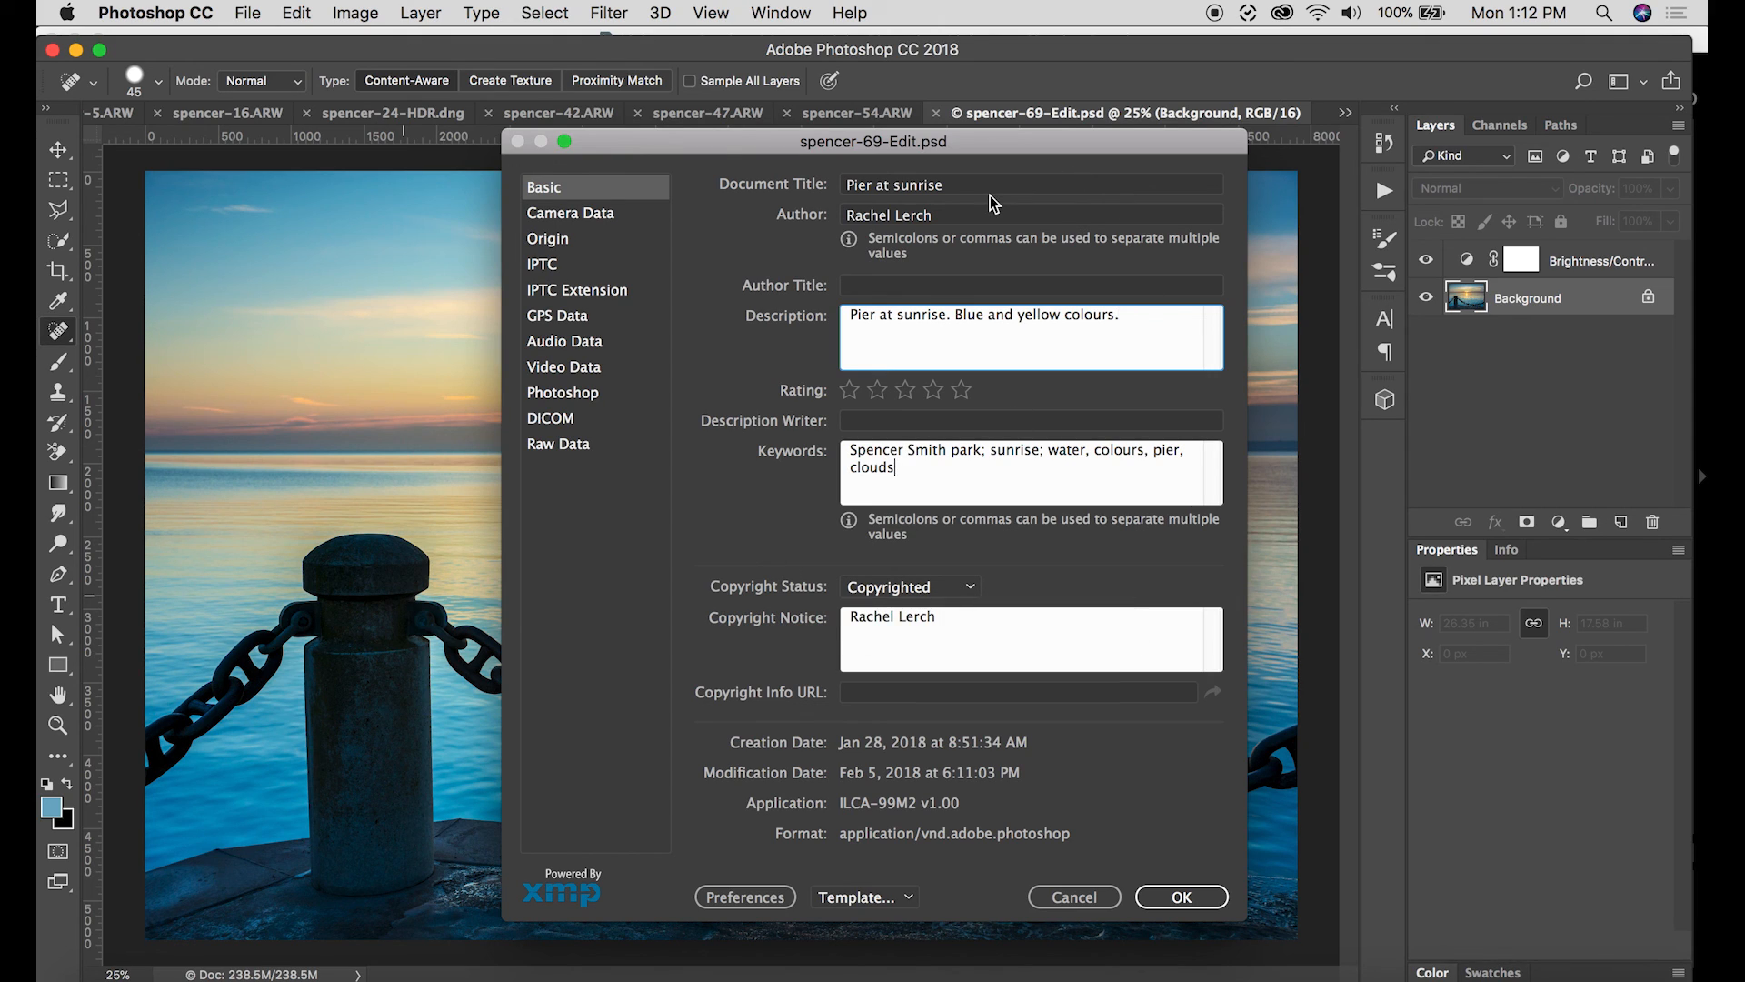
{"action": "left_click", "coordinate": [1182, 897]}
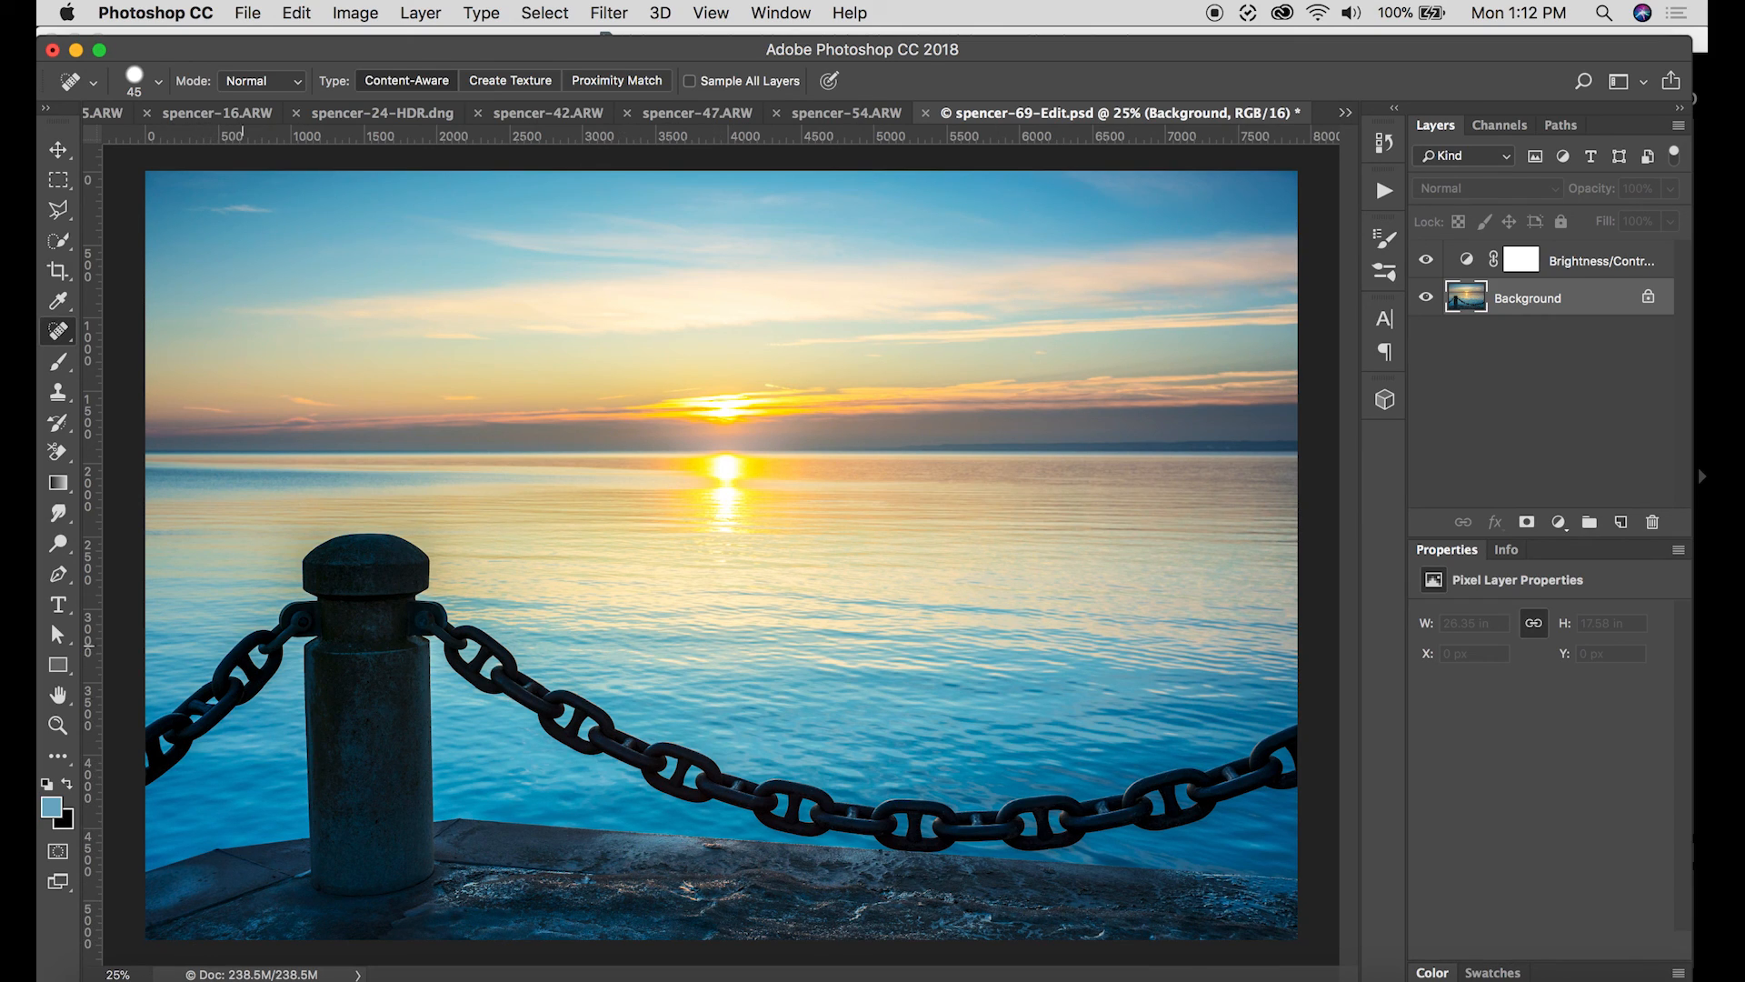
- Set up saving the photo under a new name, PierSunrise, with JPEG as the file format
{"action": "left_click", "coordinate": [258, 13]}
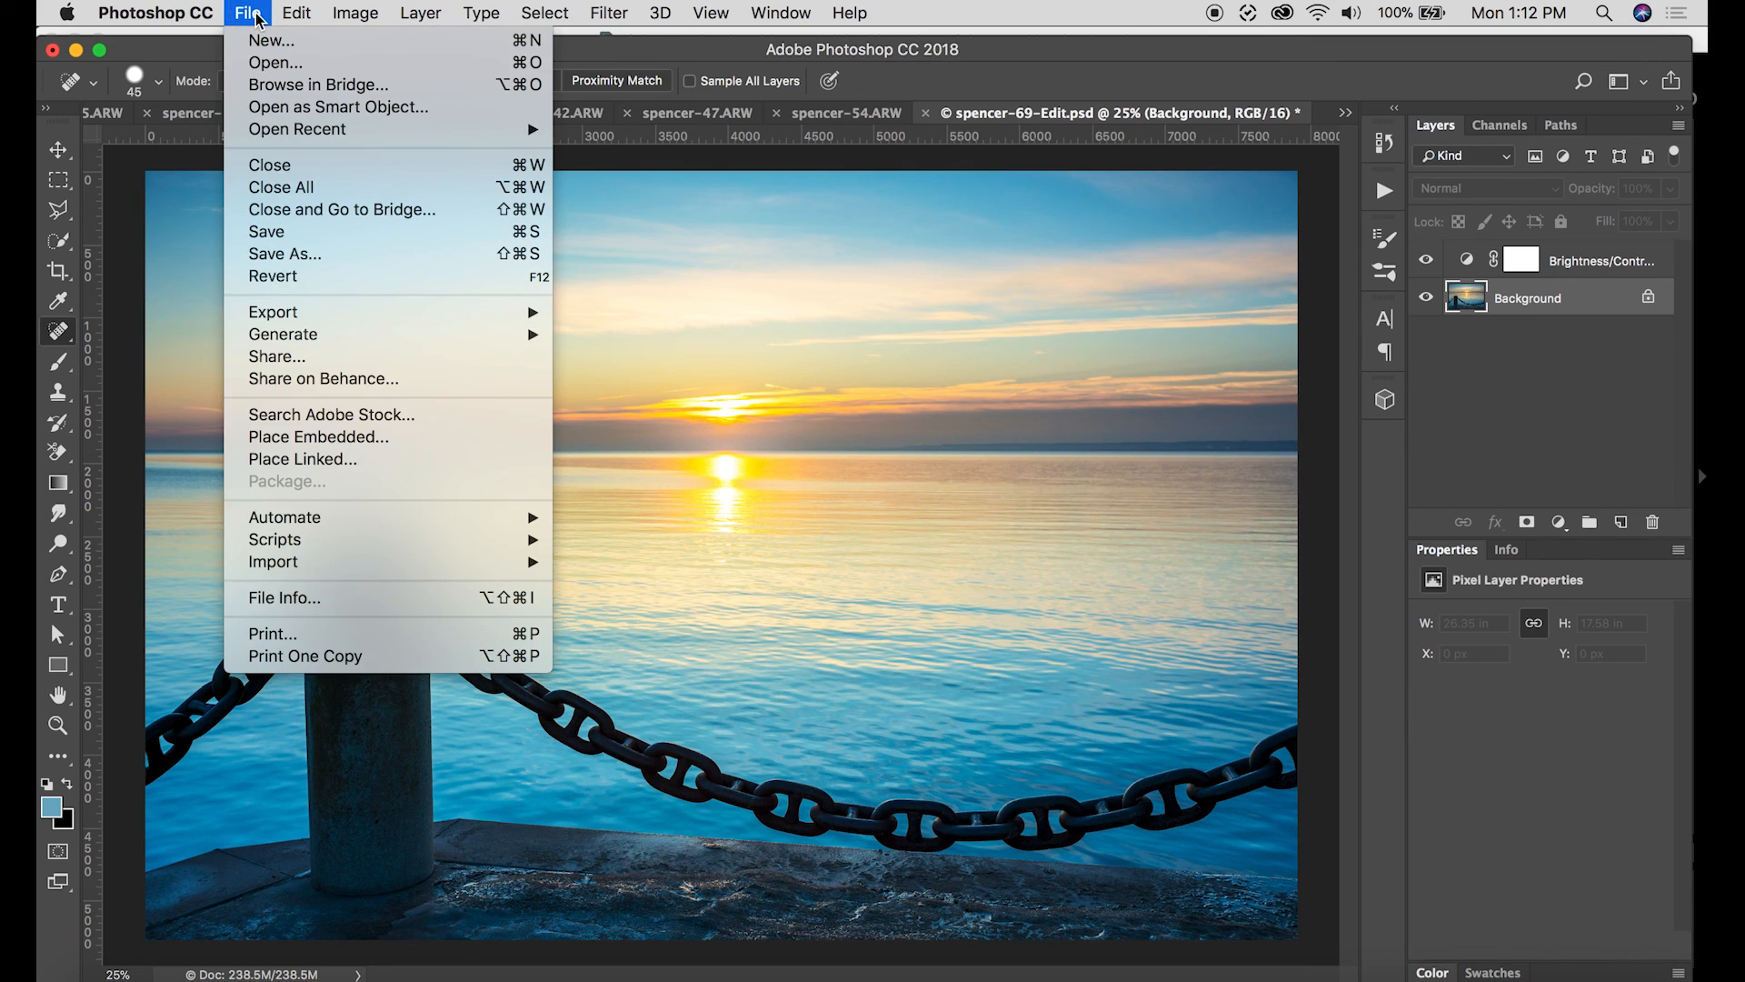
{"action": "left_click", "coordinate": [247, 258]}
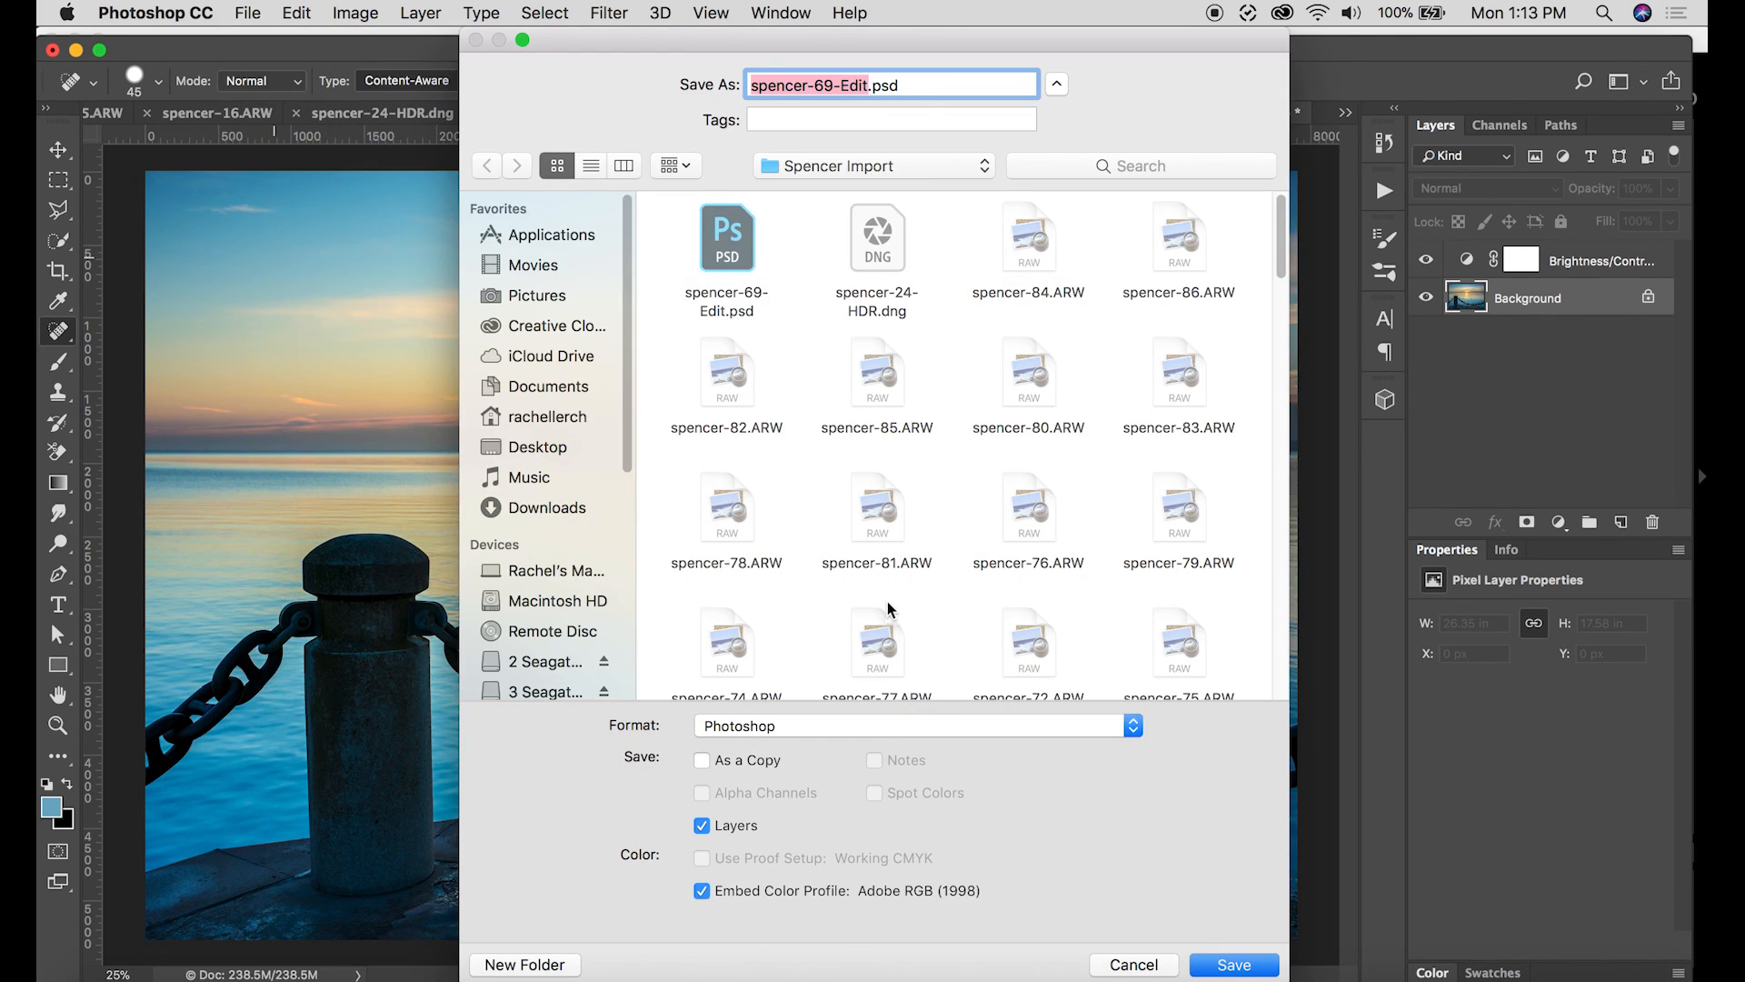
{"action": "type", "text": "S"}
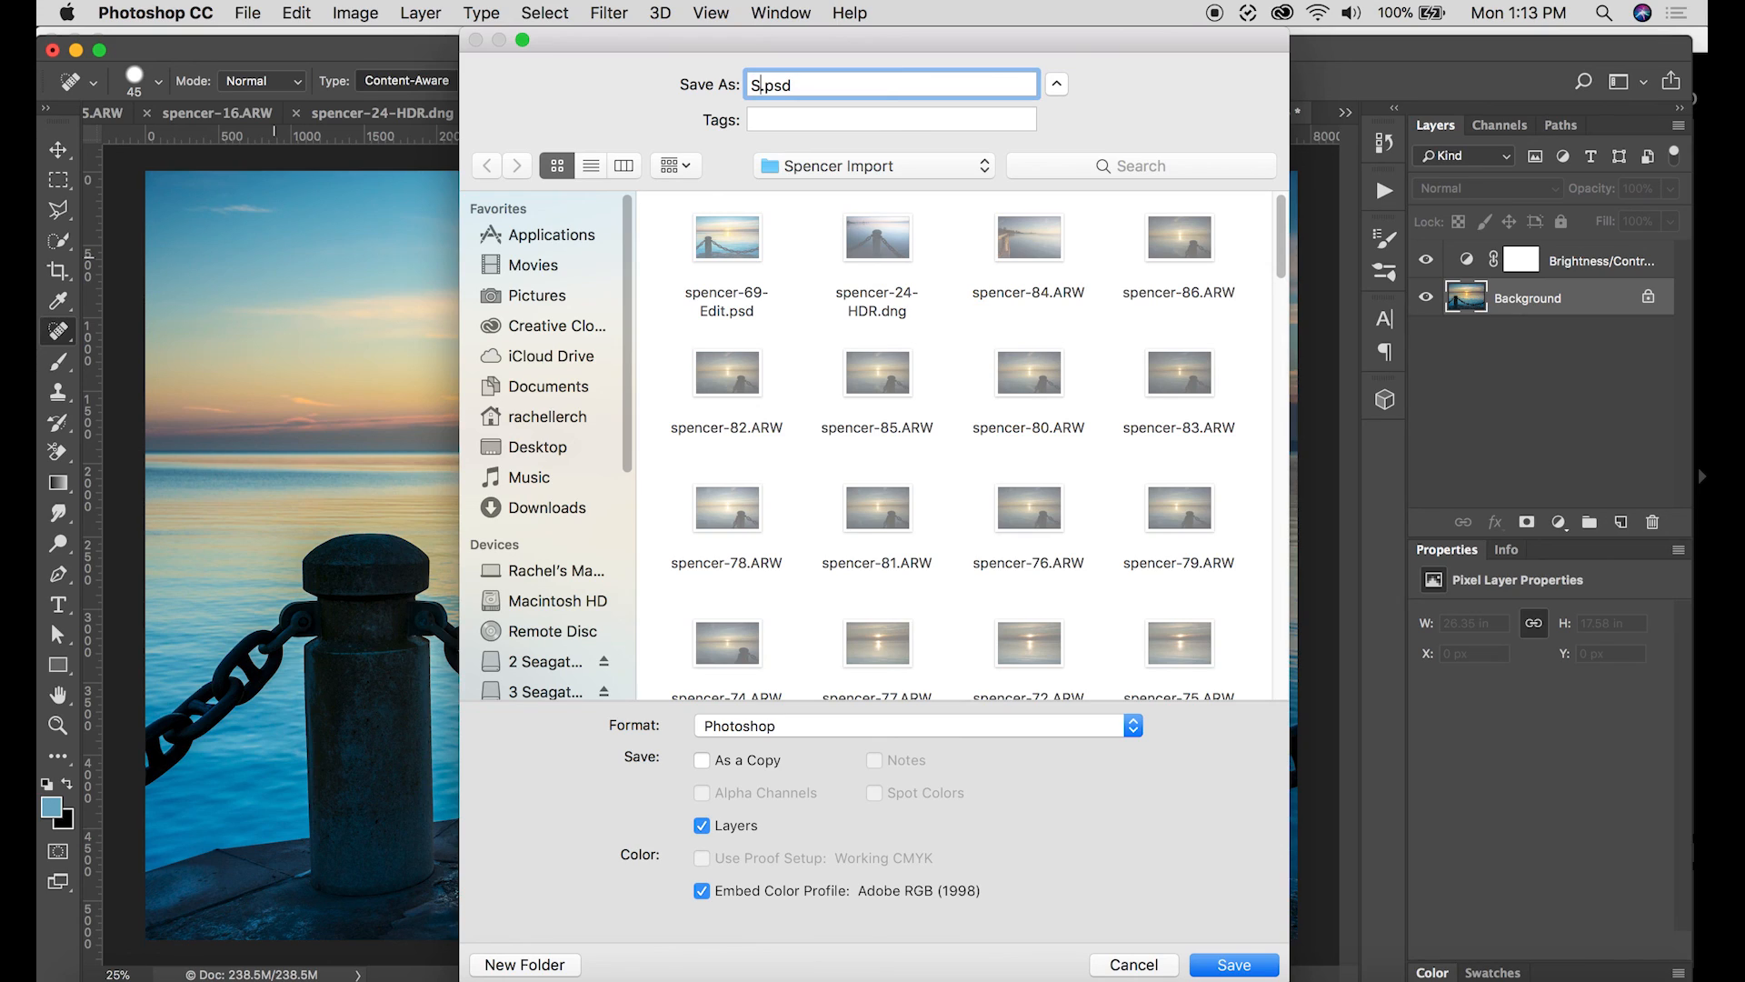
{"action": "key", "text": "BackSpace"}
{"action": "type", "text": "PierSunrise"}
{"action": "left_click", "coordinate": [827, 728]}
{"action": "left_click", "coordinate": [778, 827]}
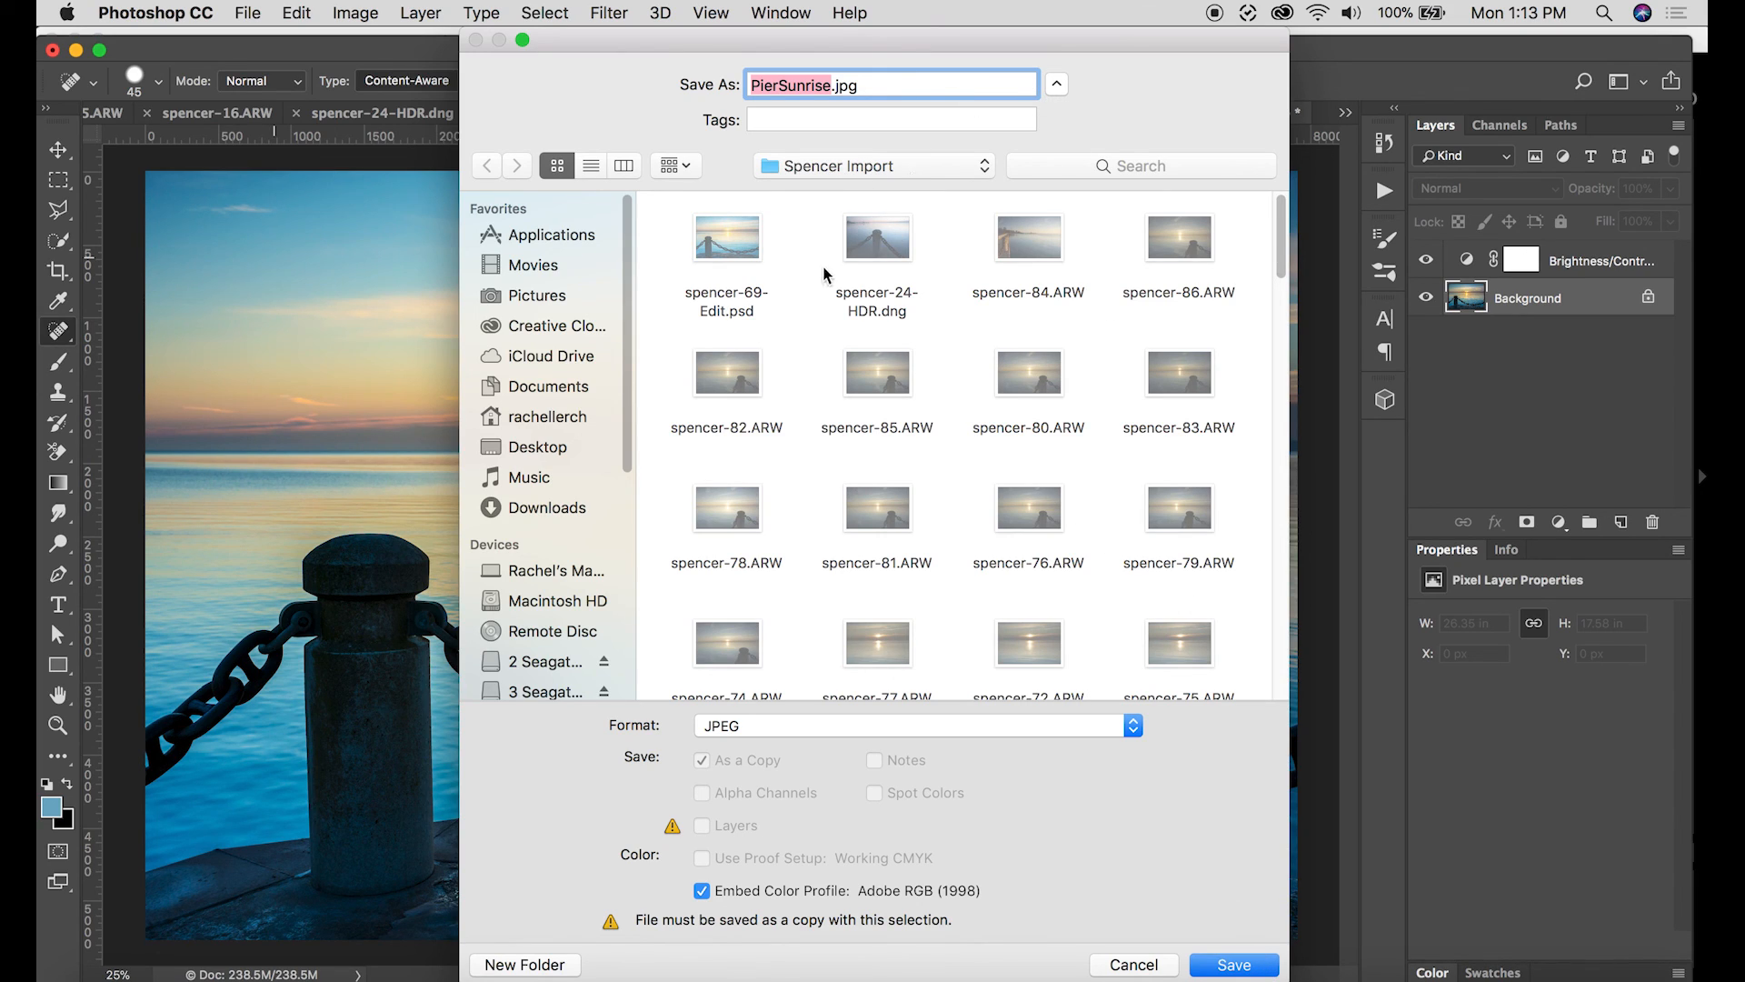
- Create a folder named Spencer JPGs on the 3 Seagate Backup Plus drive and save the JPEG there at quality 12, Baseline ("Standard")
{"action": "left_click", "coordinate": [842, 171]}
{"action": "left_click", "coordinate": [860, 189]}
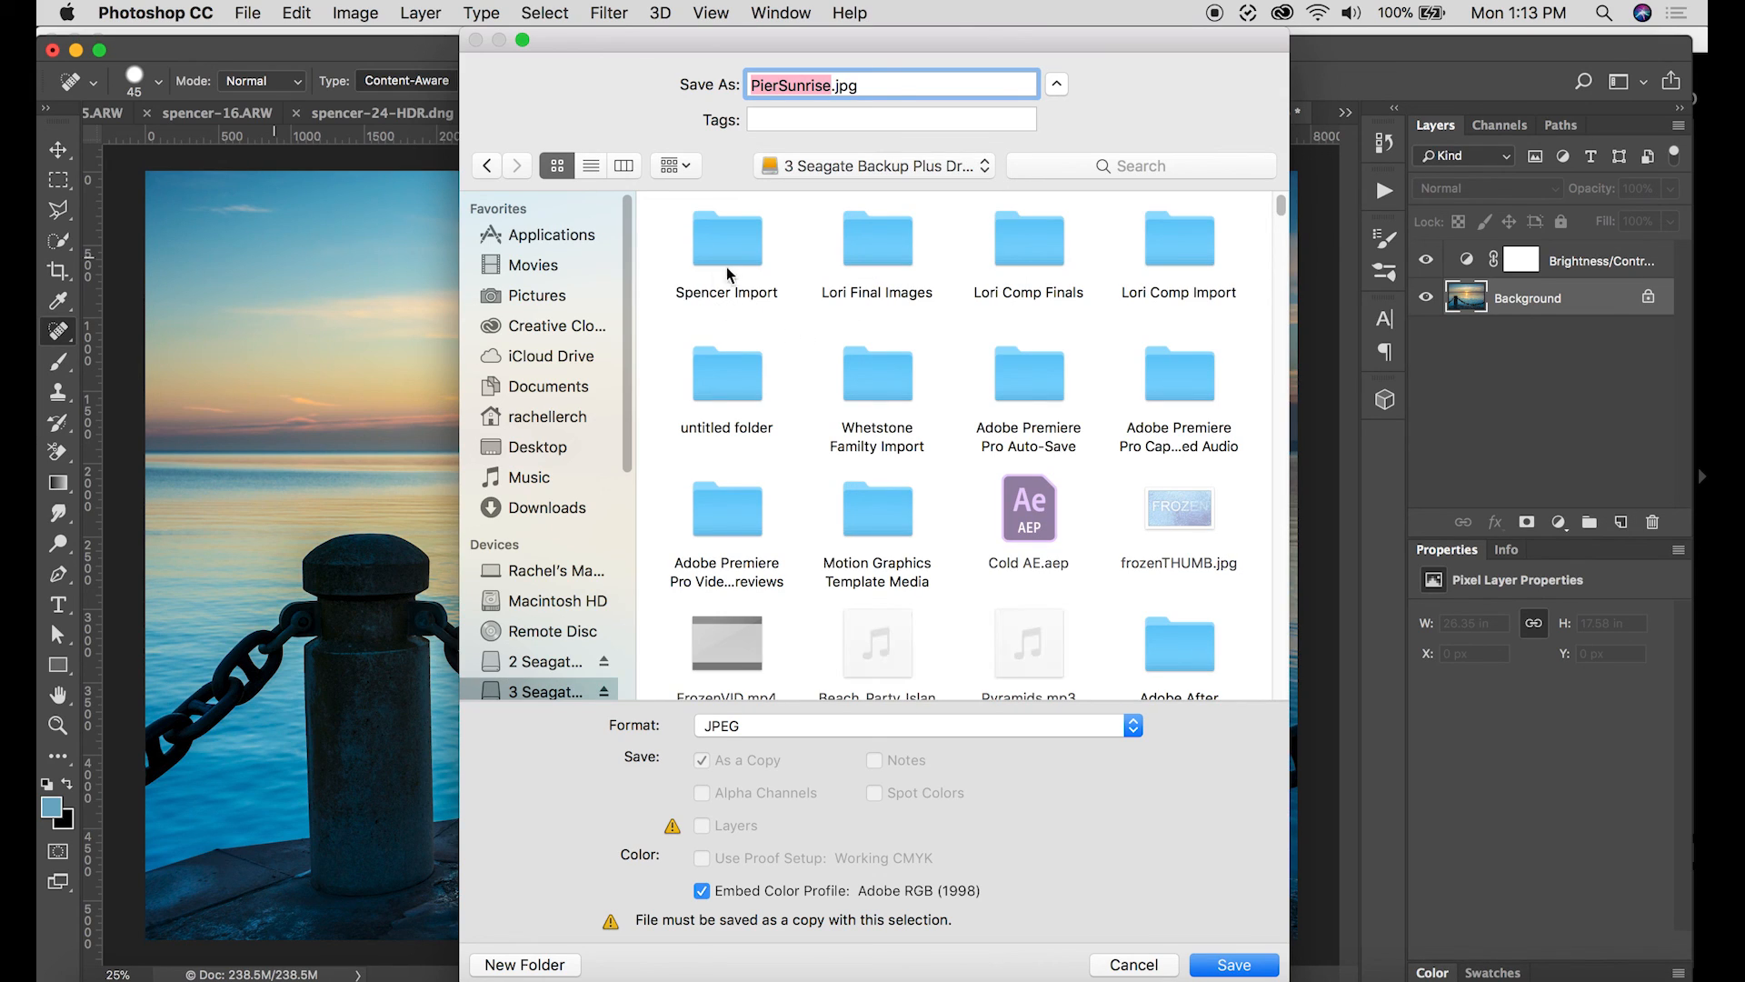
{"action": "right_click", "coordinate": [662, 289]}
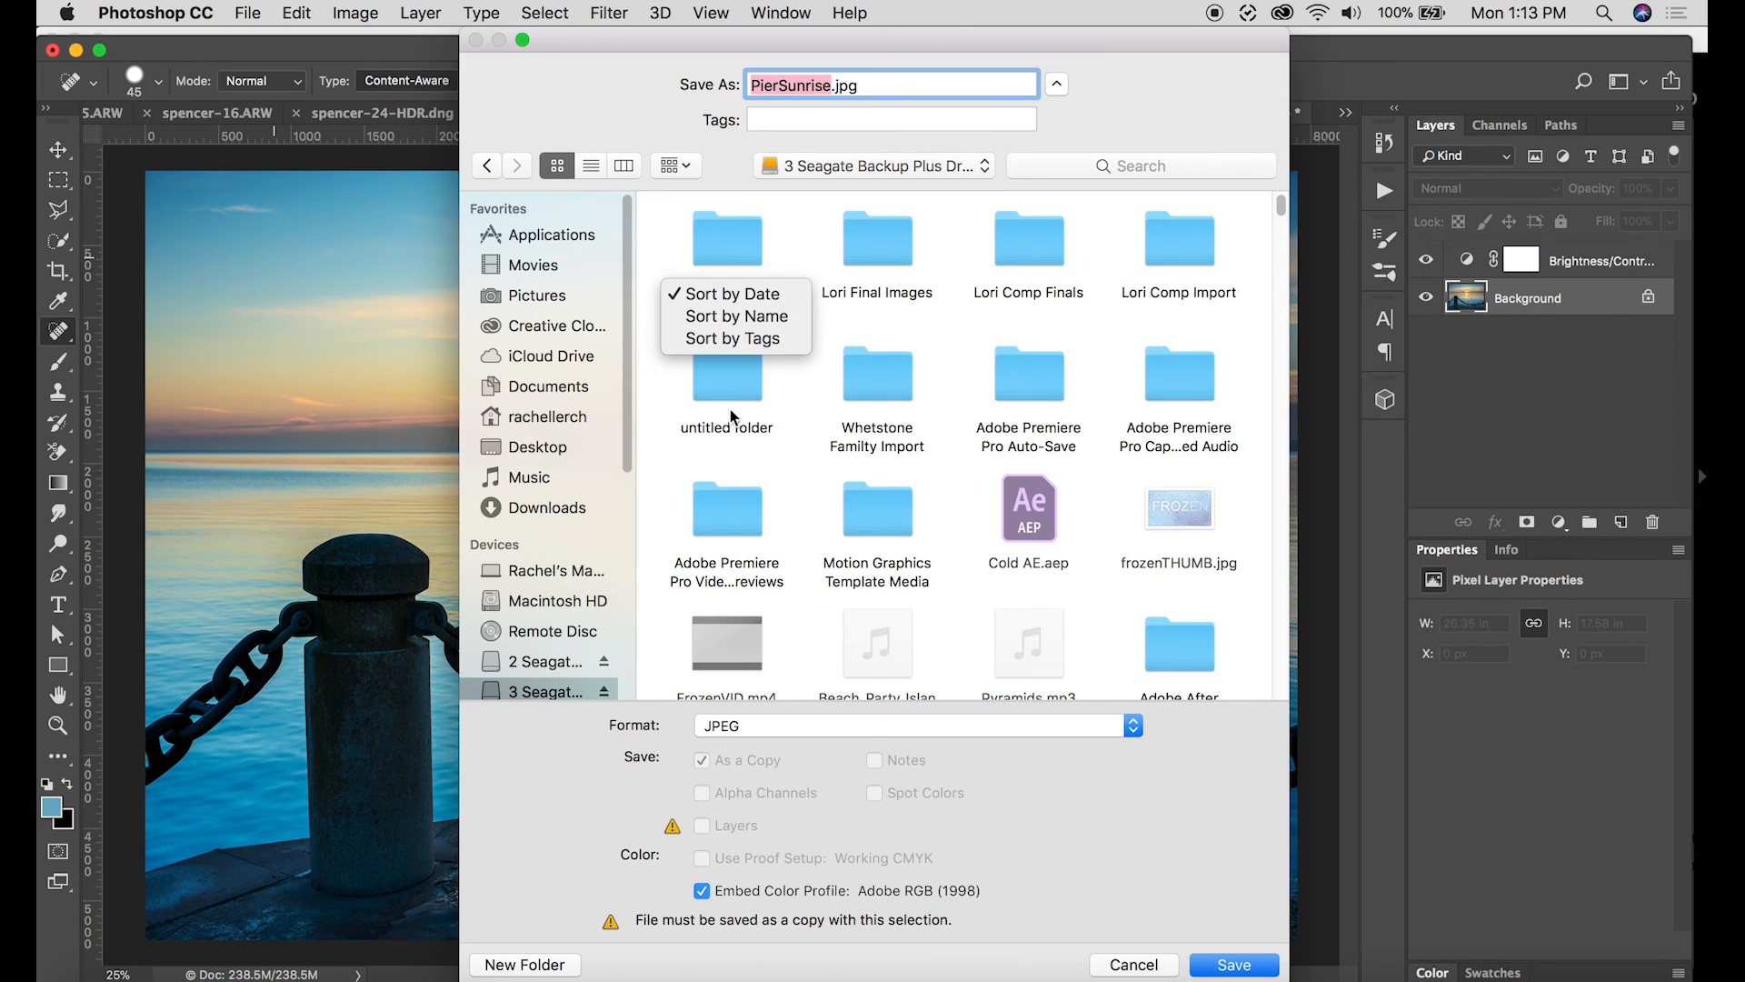
{"action": "left_click", "coordinate": [524, 967]}
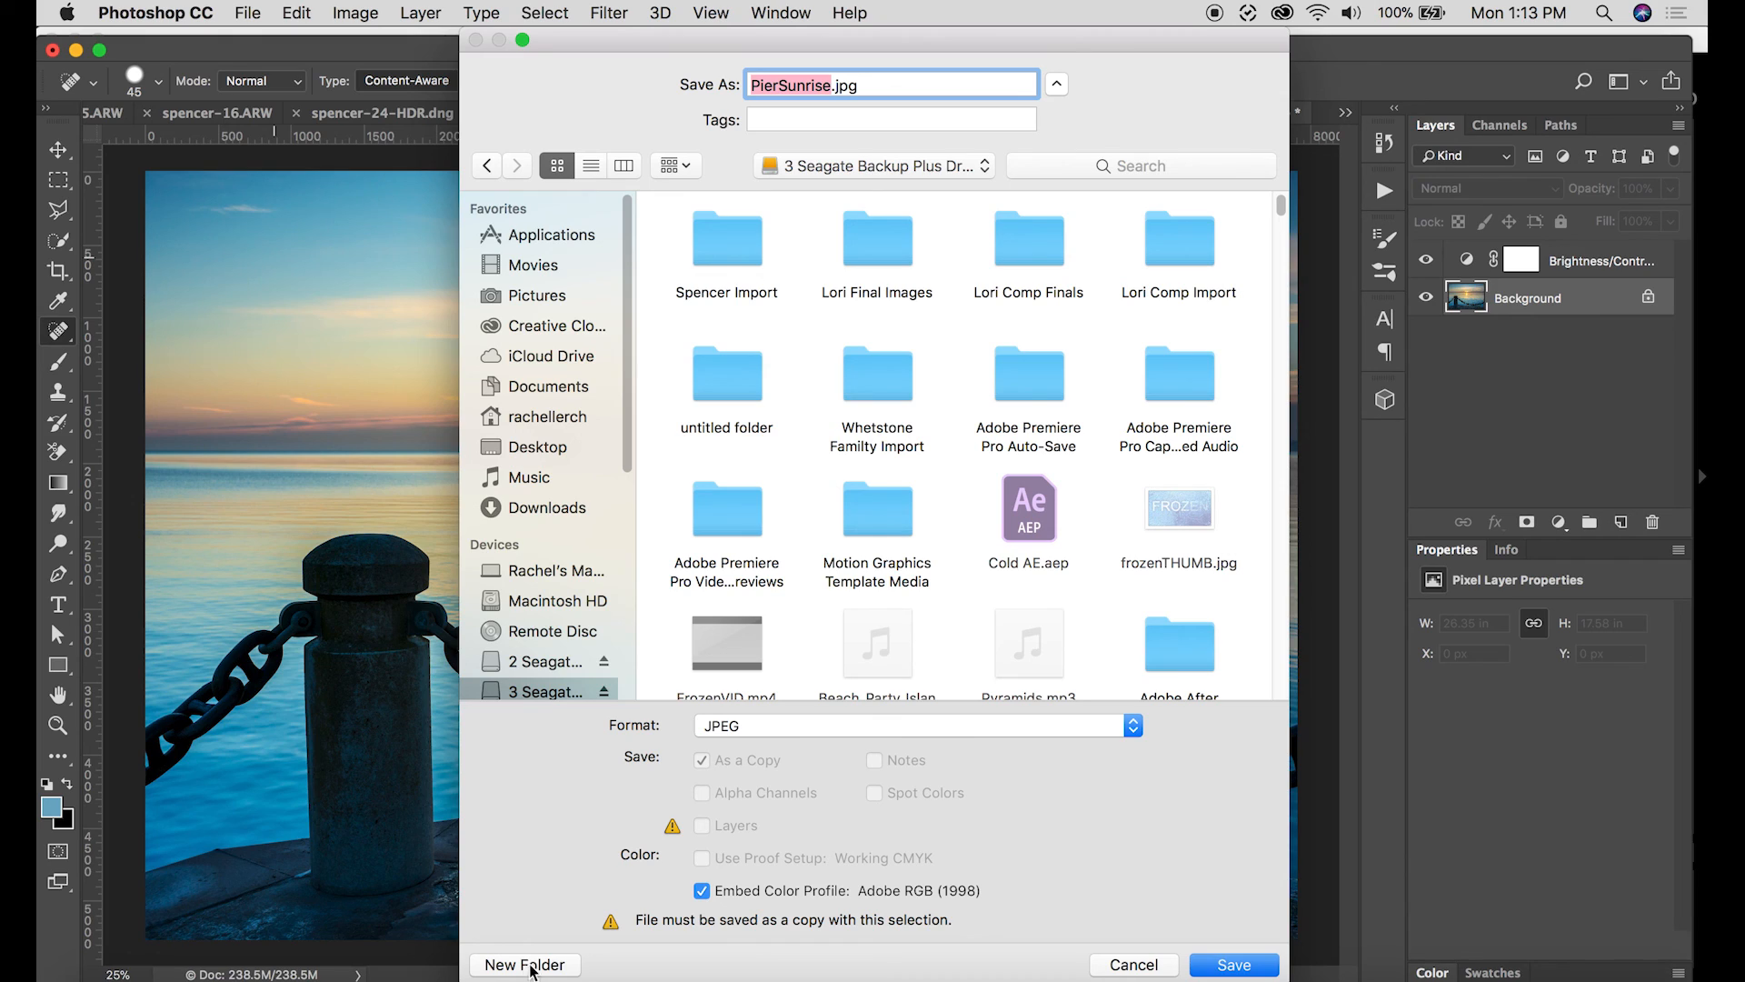
{"action": "left_click", "coordinate": [524, 965]}
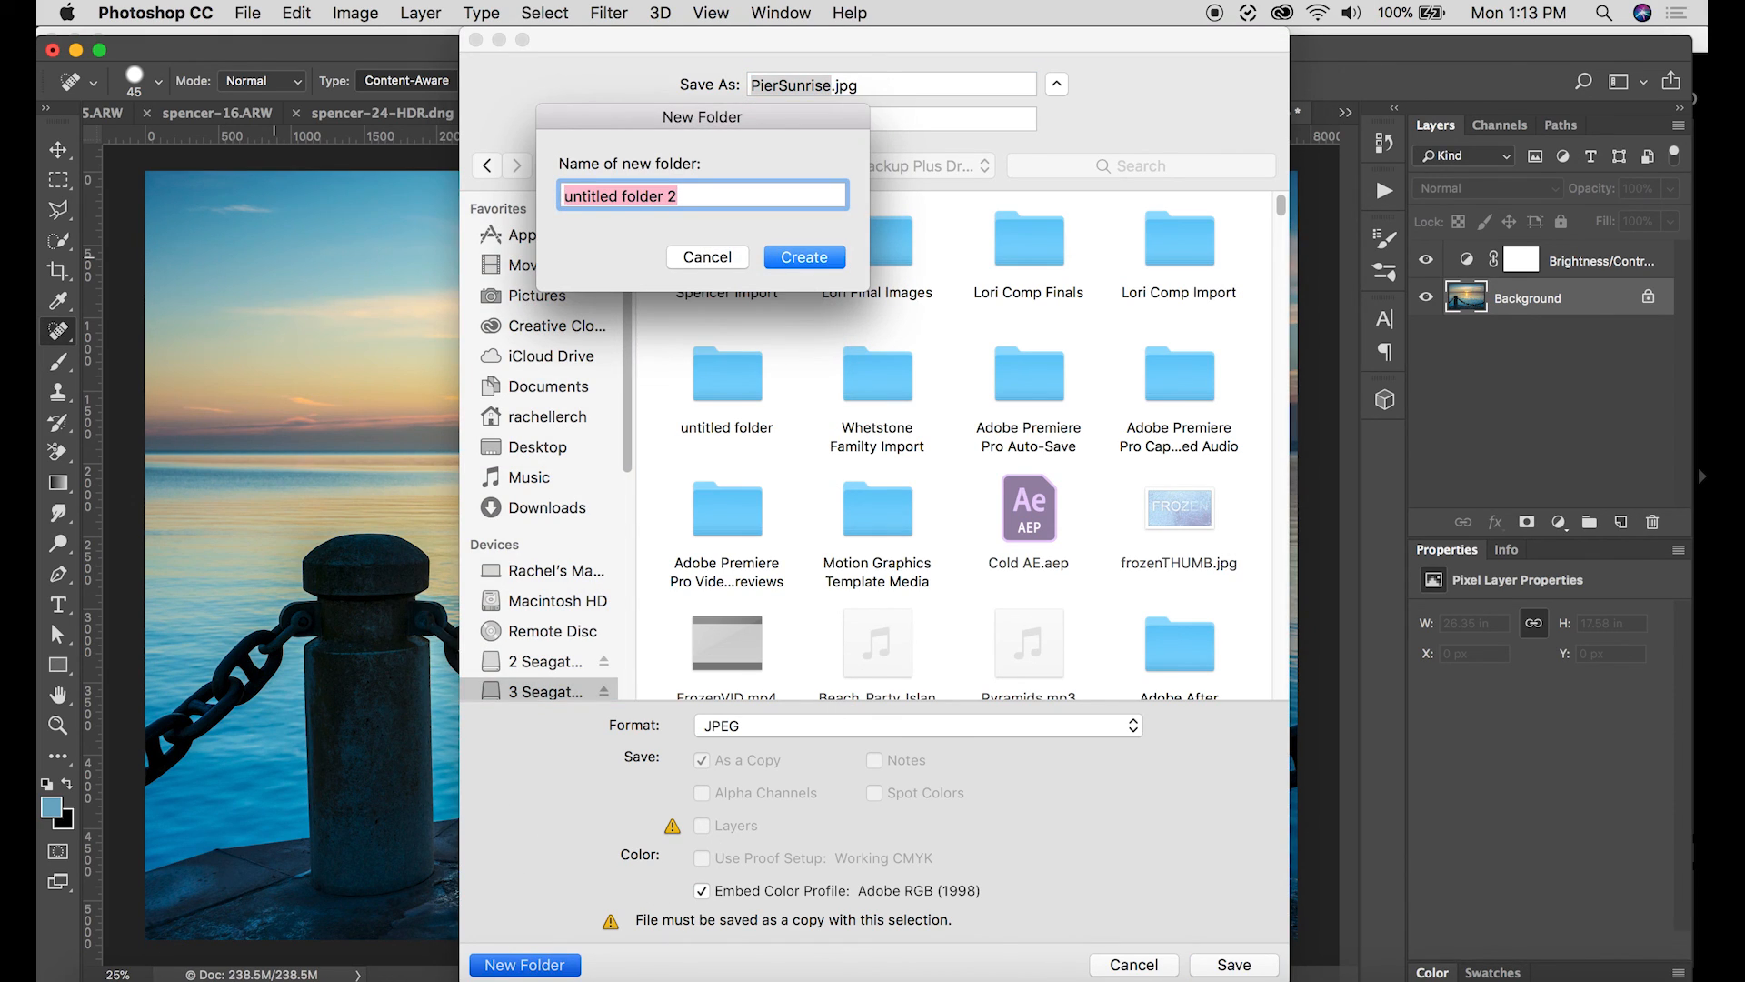
{"action": "type", "text": "Spencer JO"}
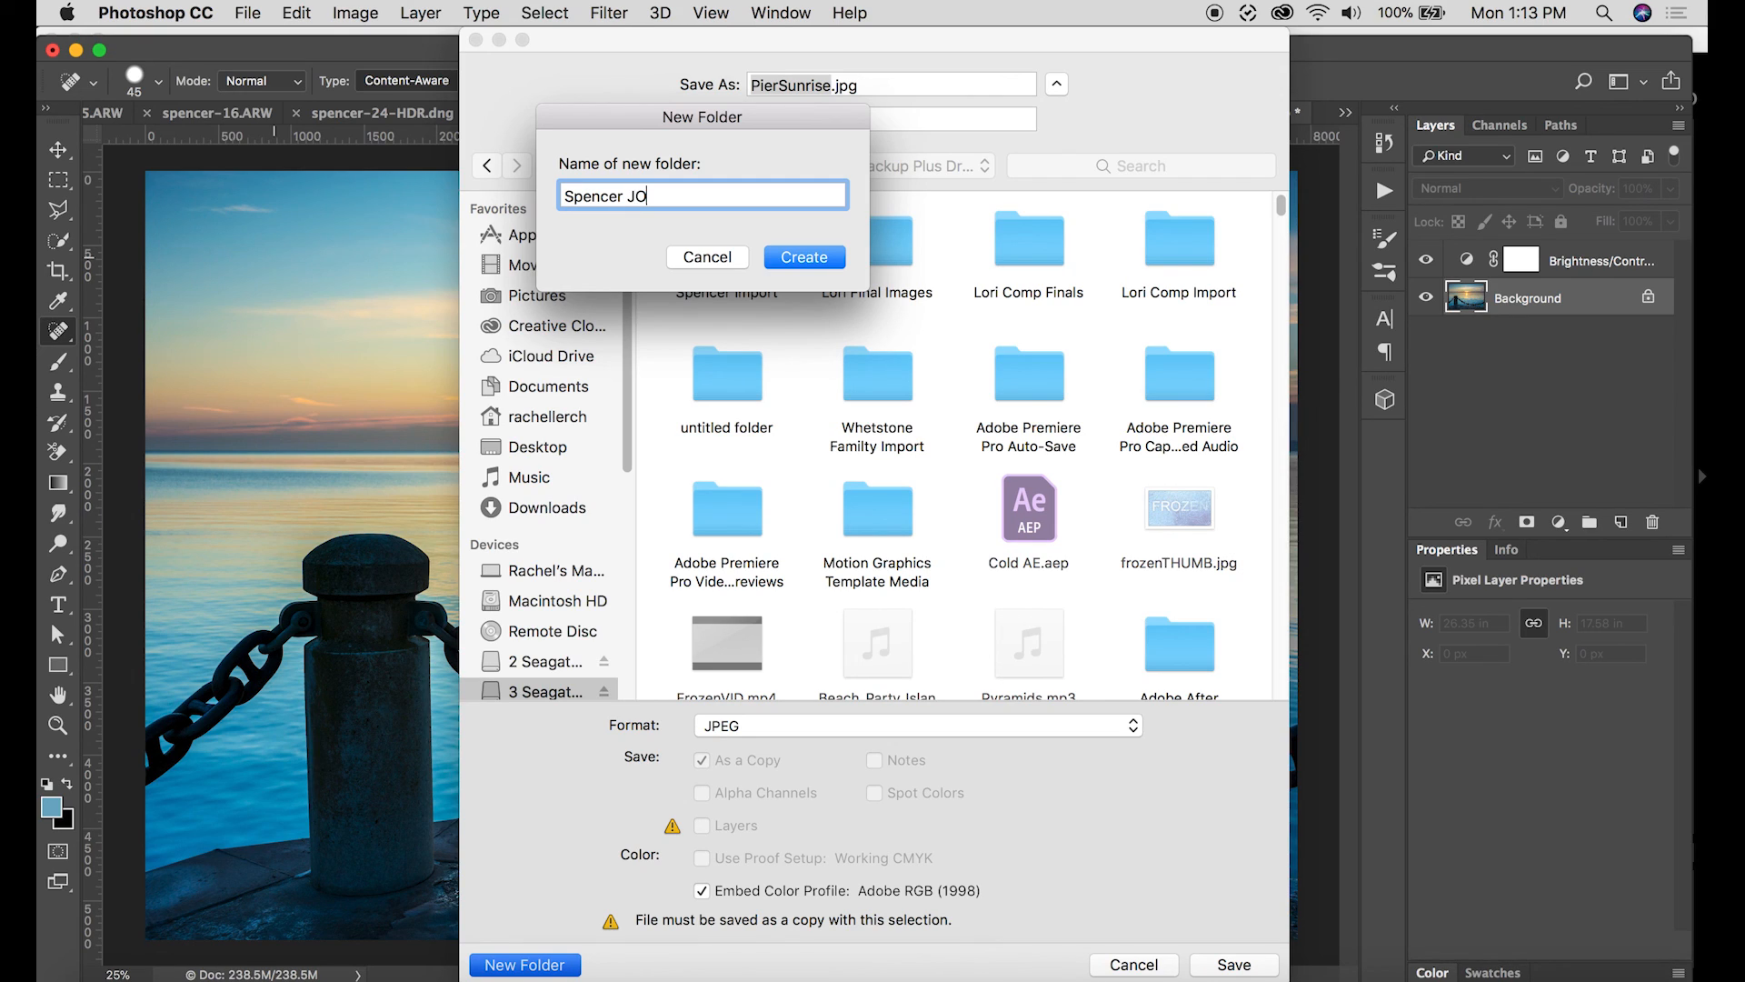
{"action": "type", "text": "G"}
{"action": "key", "text": "BackSpace"}
{"action": "key", "text": "BackSpace"}
{"action": "type", "text": "PGs"}
{"action": "left_click", "coordinate": [798, 259]}
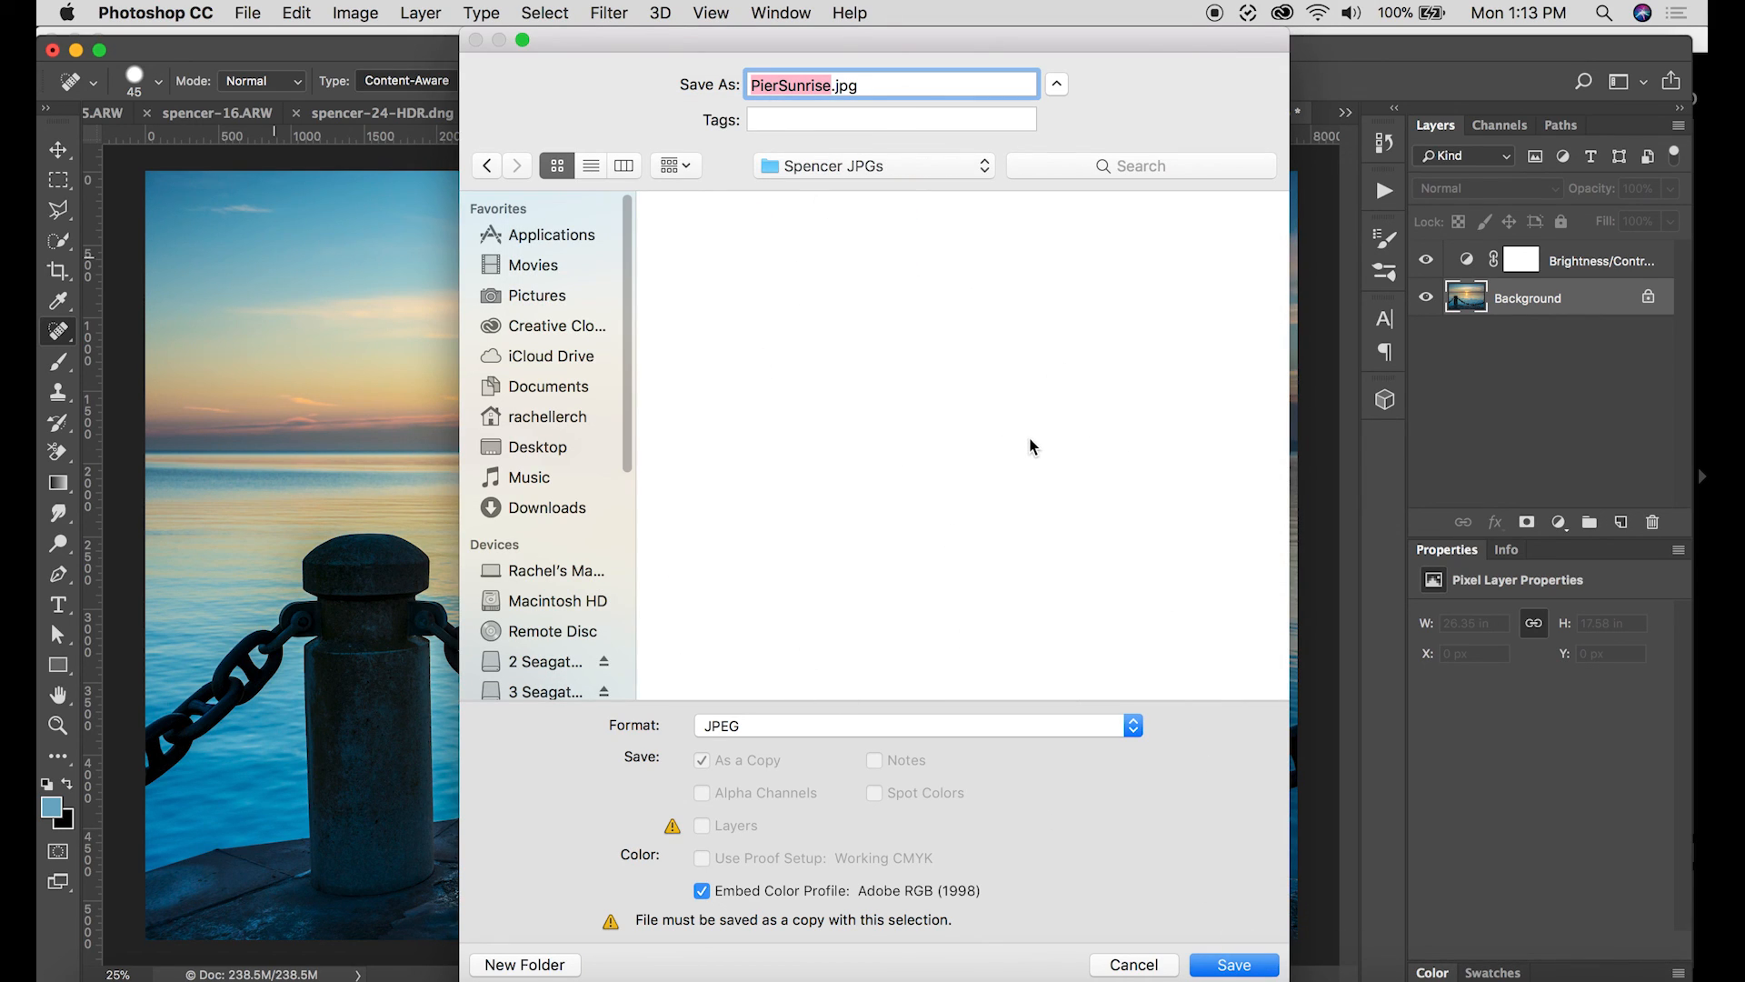
{"action": "left_click", "coordinate": [1241, 967]}
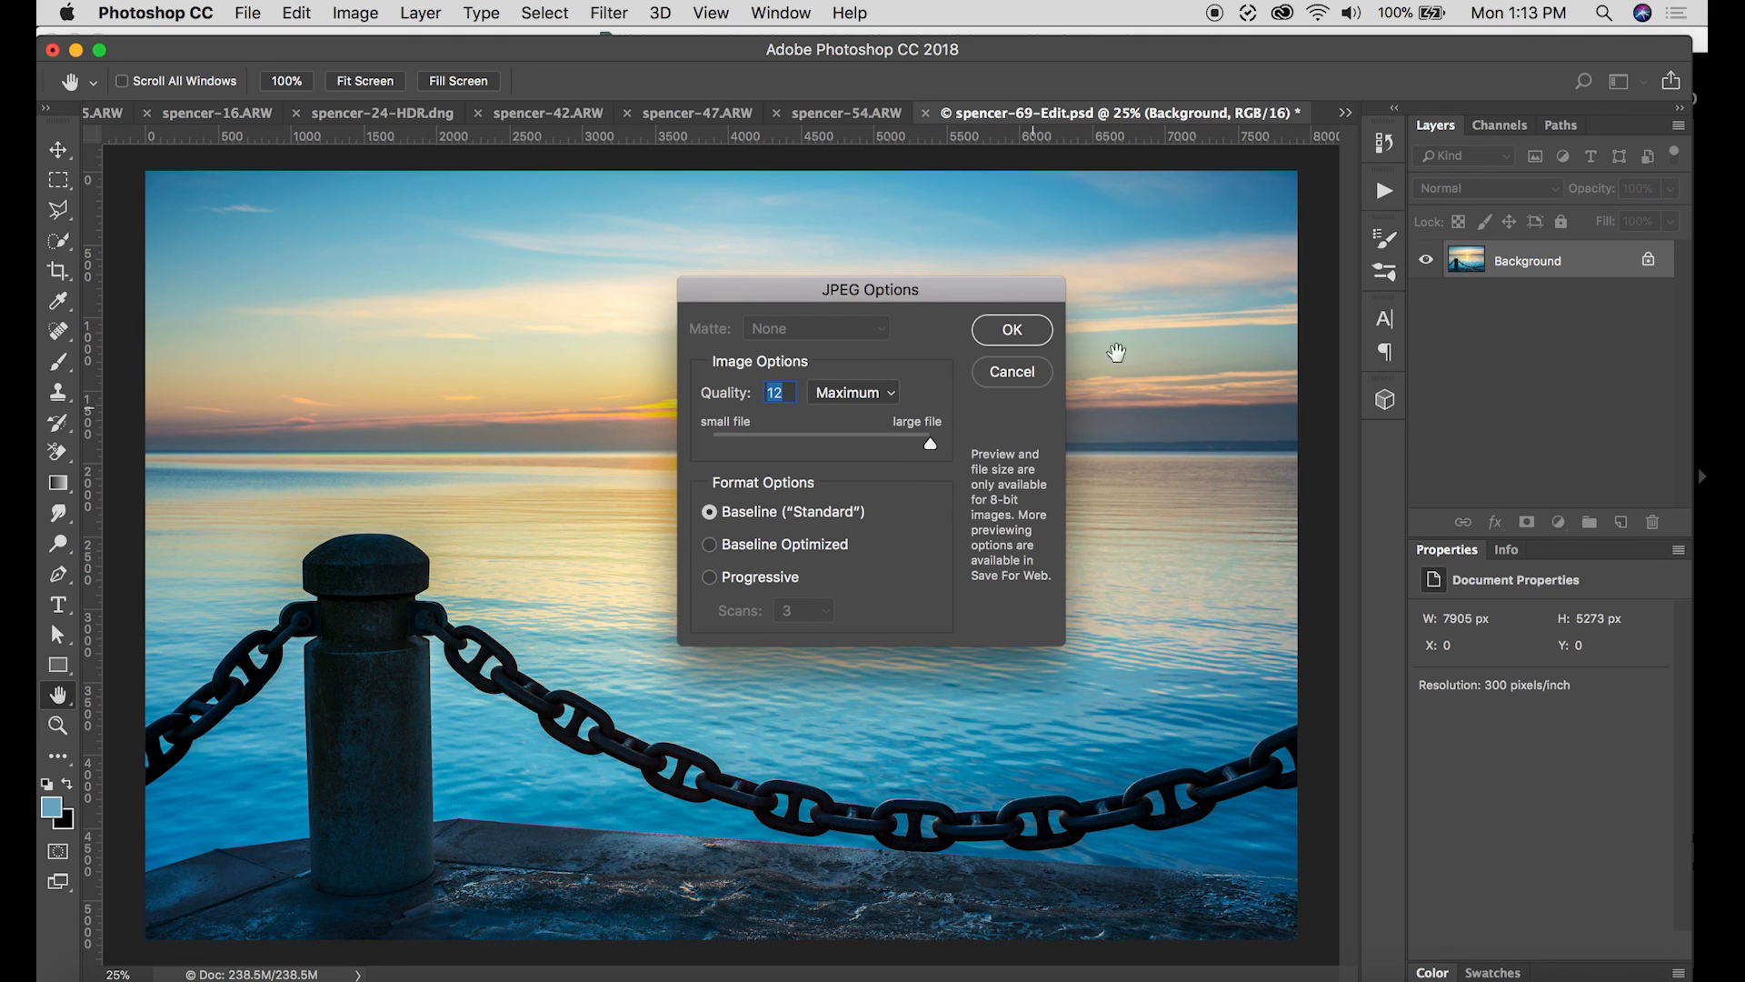
{"action": "left_click", "coordinate": [1011, 329]}
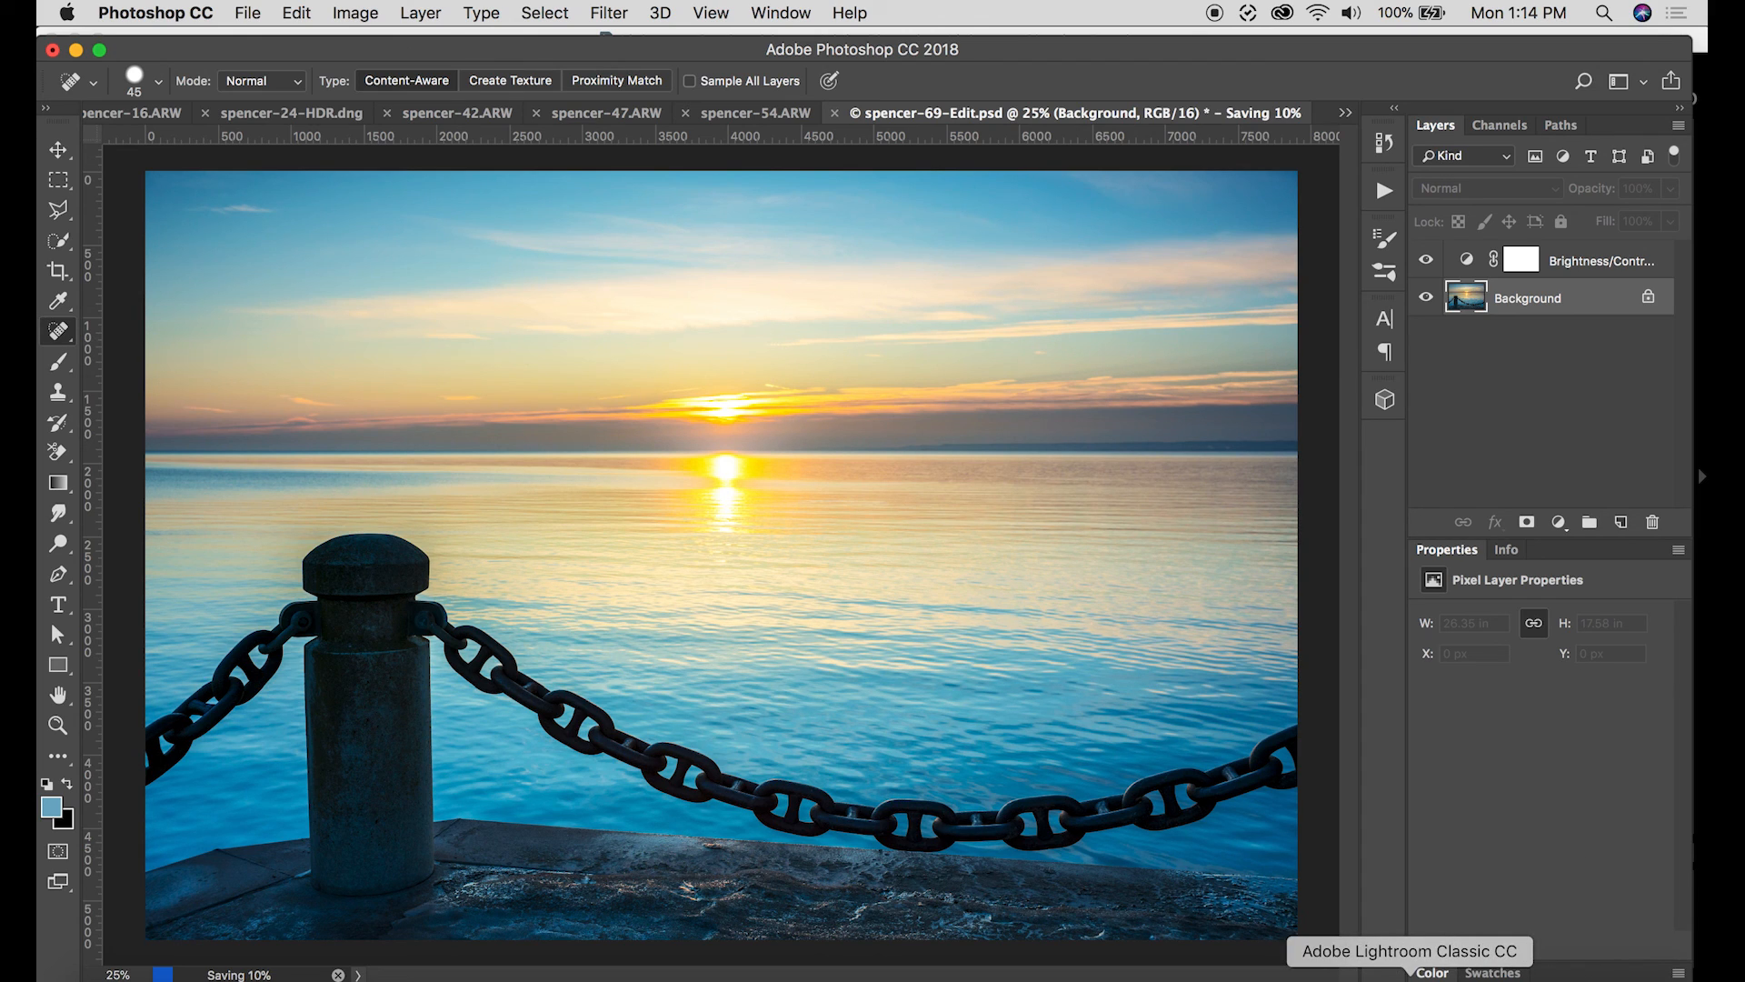
- Switch to Lightroom Classic and compare the retouched spencer-69-Edit.psd with the original spencer-69.ARW in the Spencer Collection
{"action": "left_click", "coordinate": [1410, 978]}
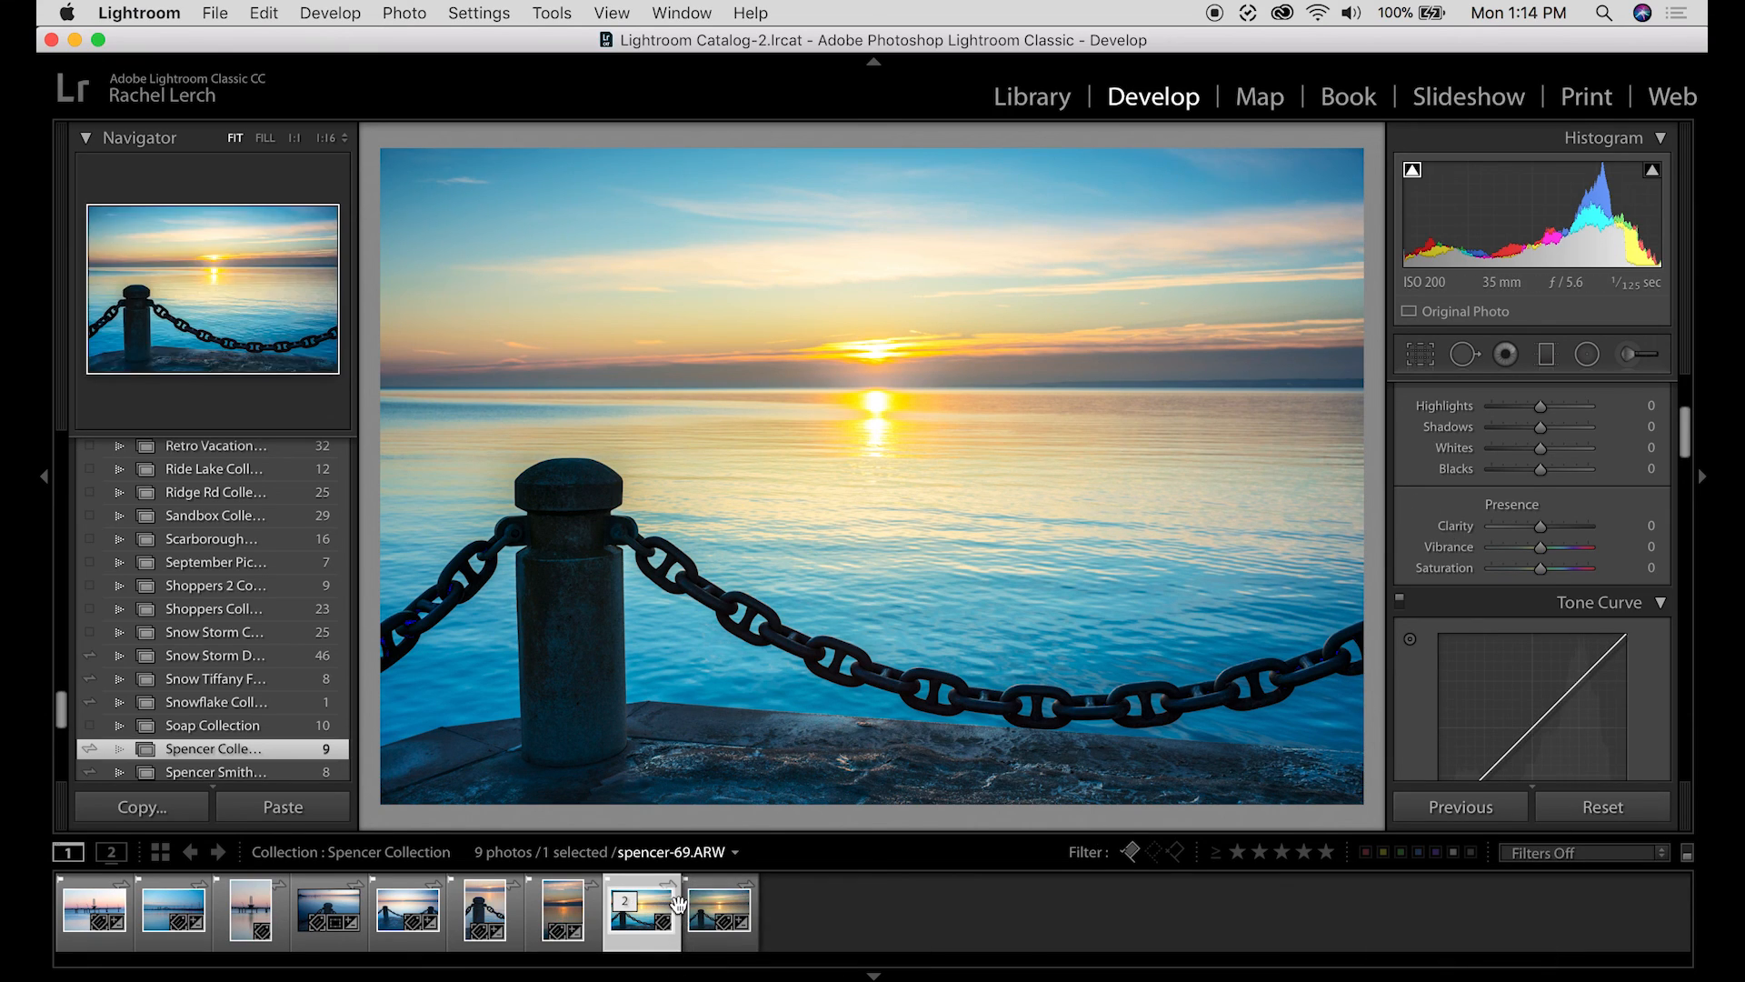
{"action": "left_click", "coordinate": [699, 927]}
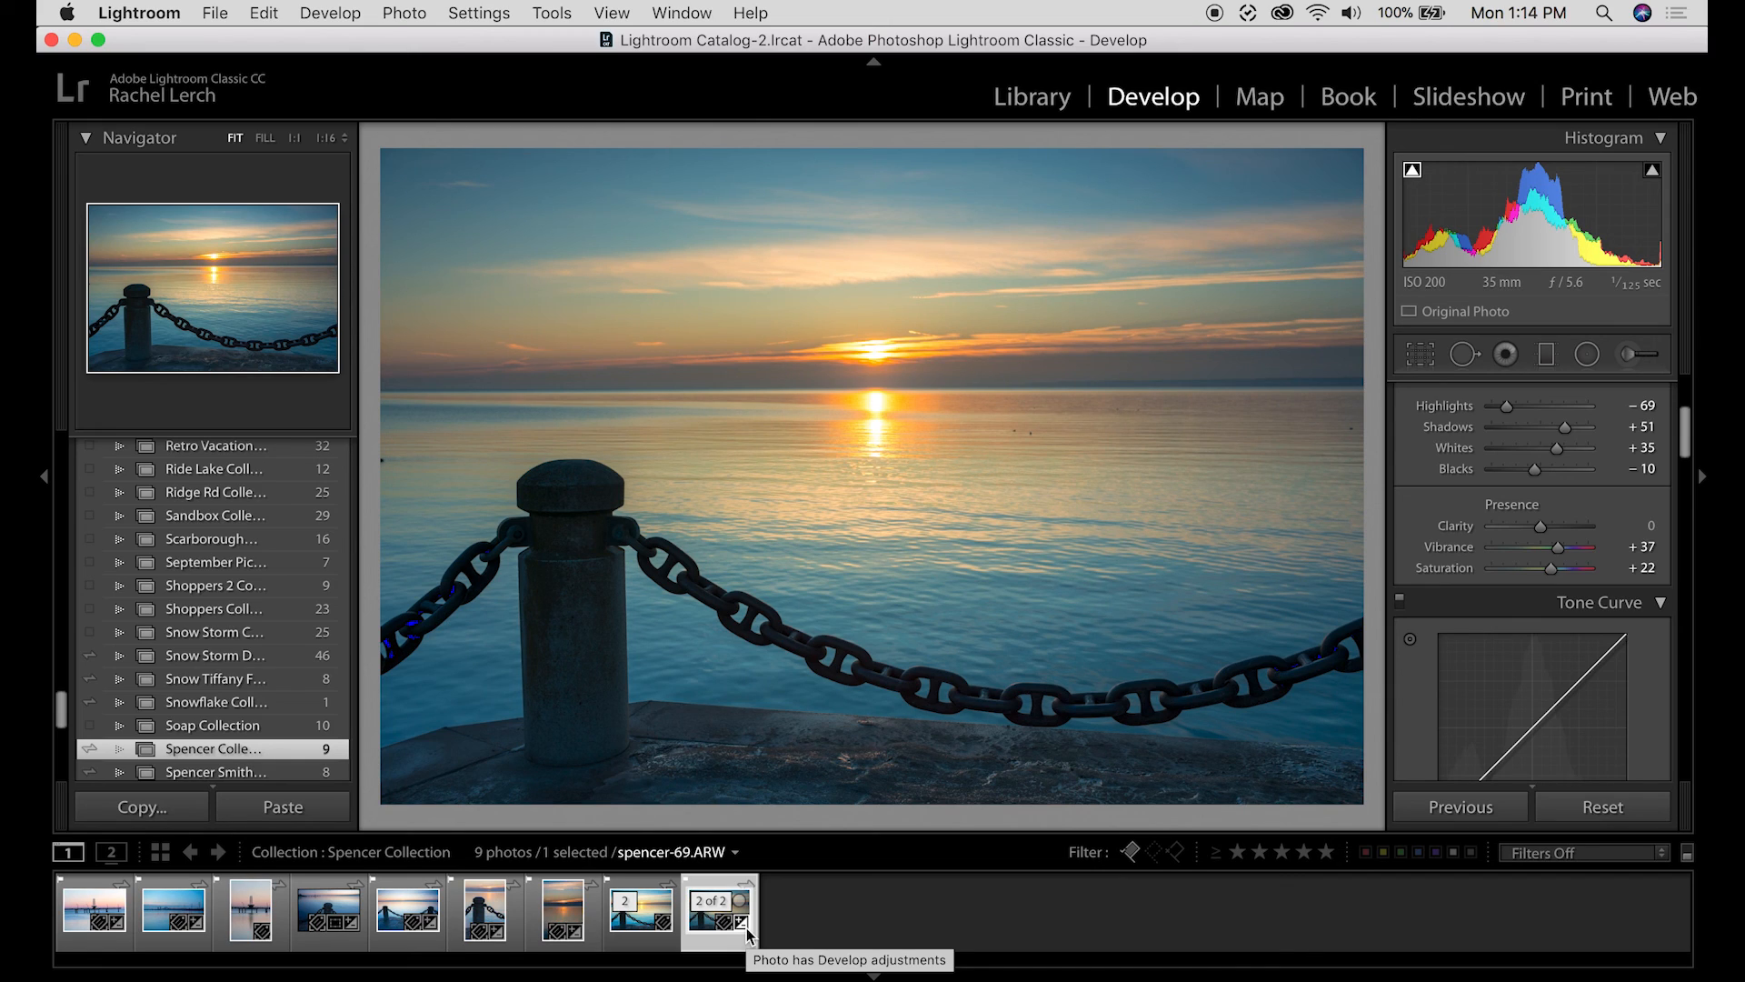
{"action": "left_click", "coordinate": [641, 925]}
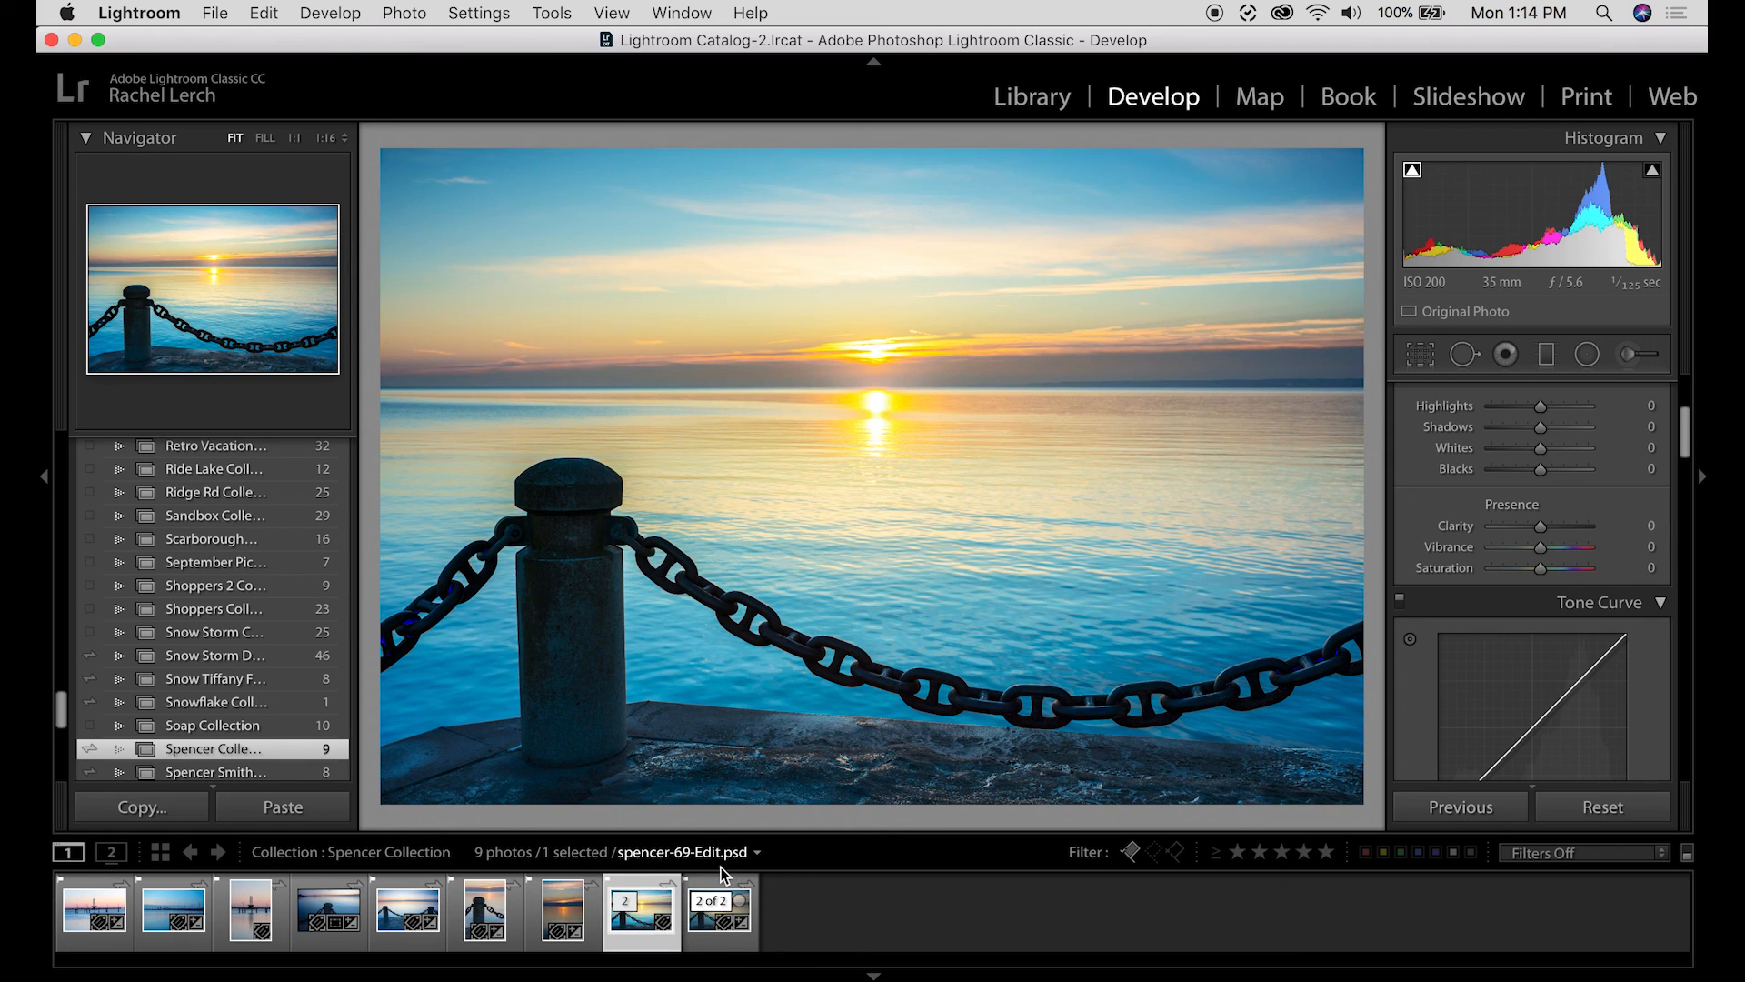
{"action": "left_click", "coordinate": [708, 924]}
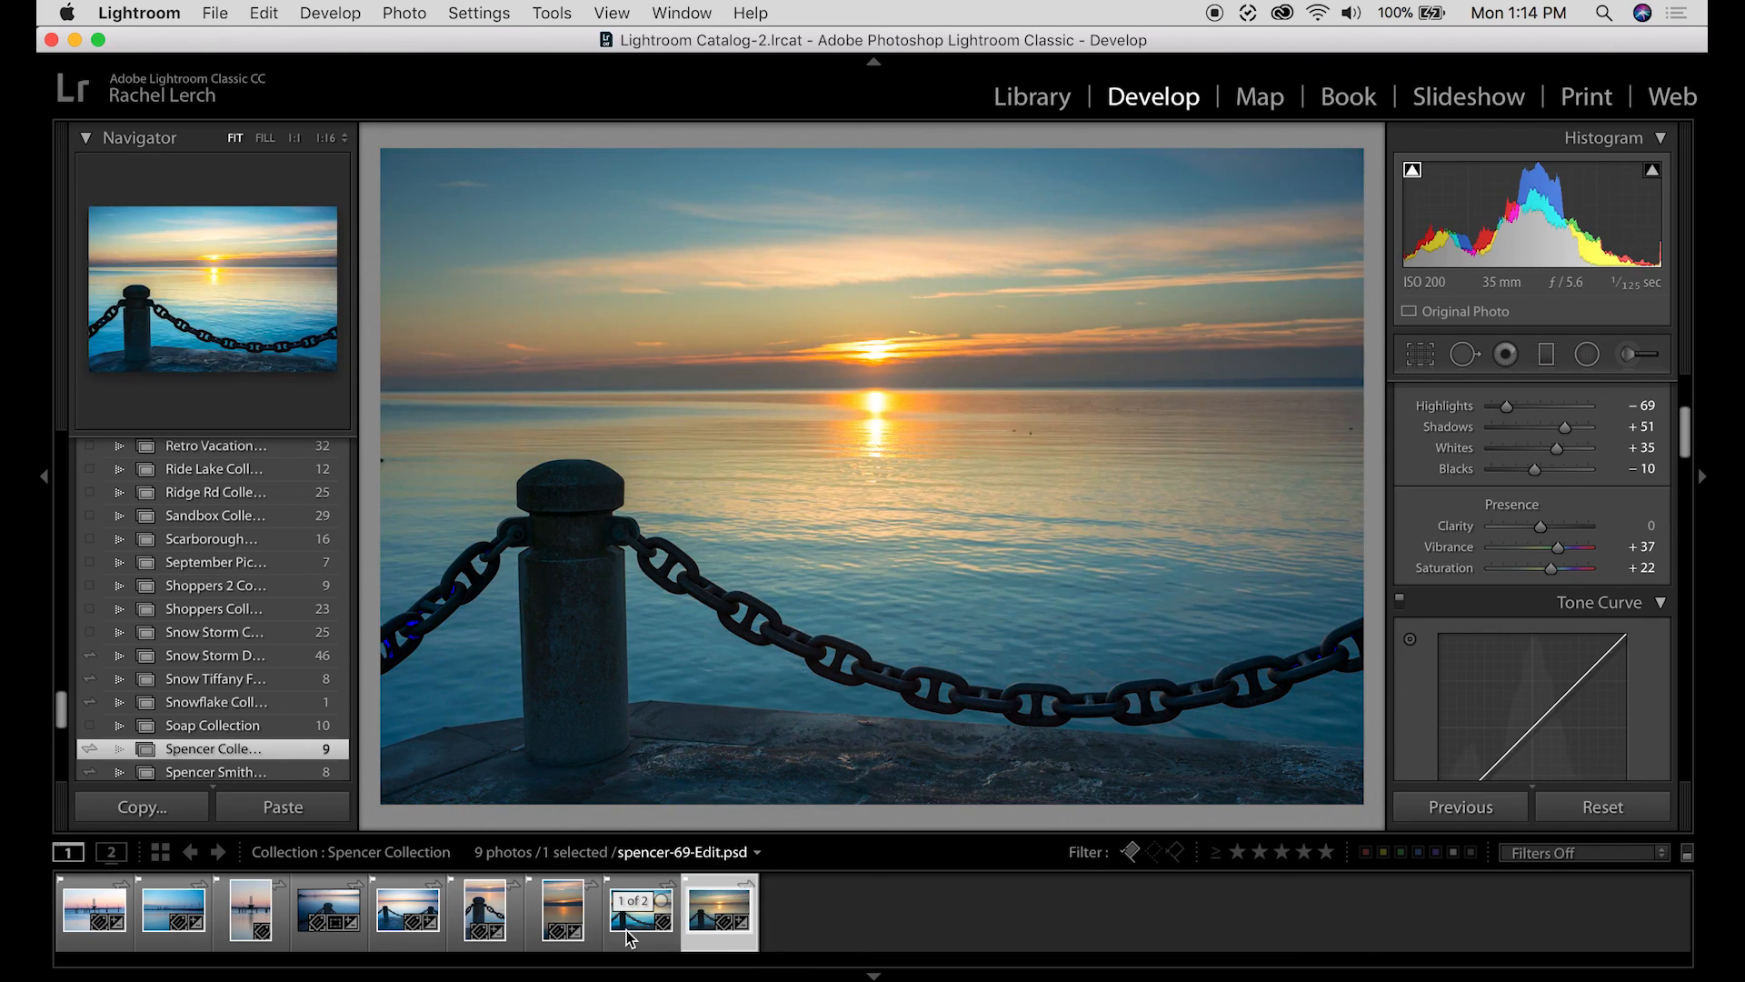
{"action": "left_click", "coordinate": [630, 927]}
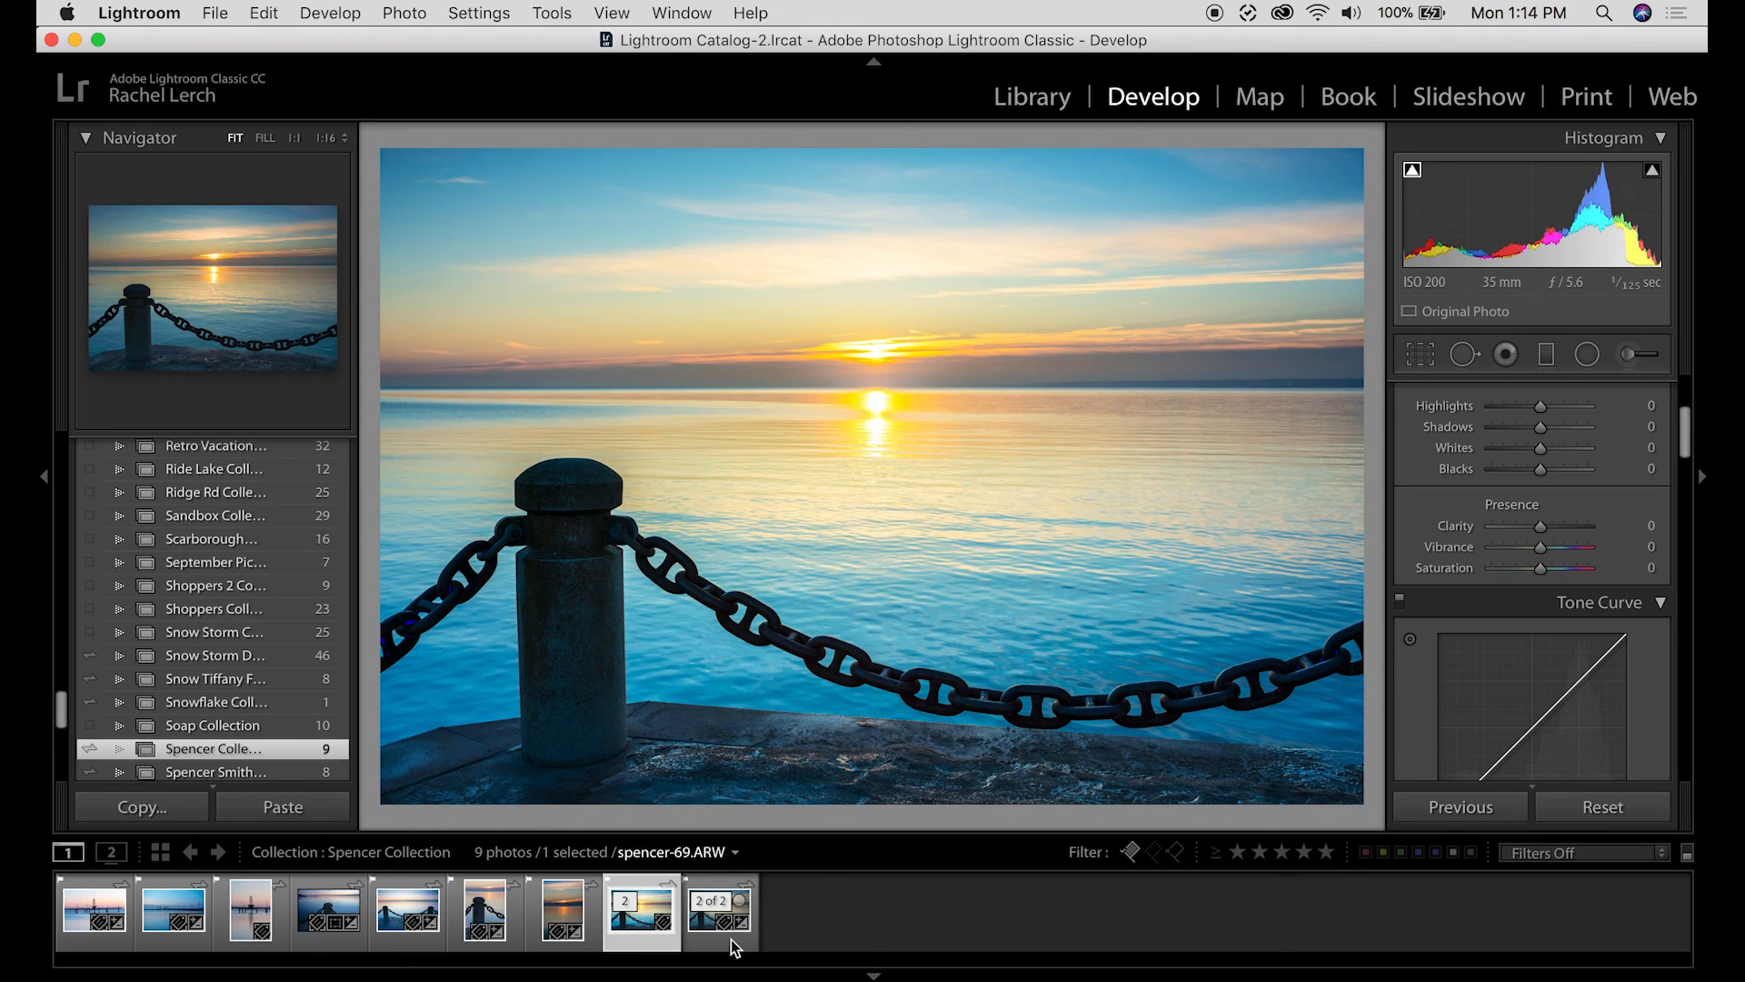